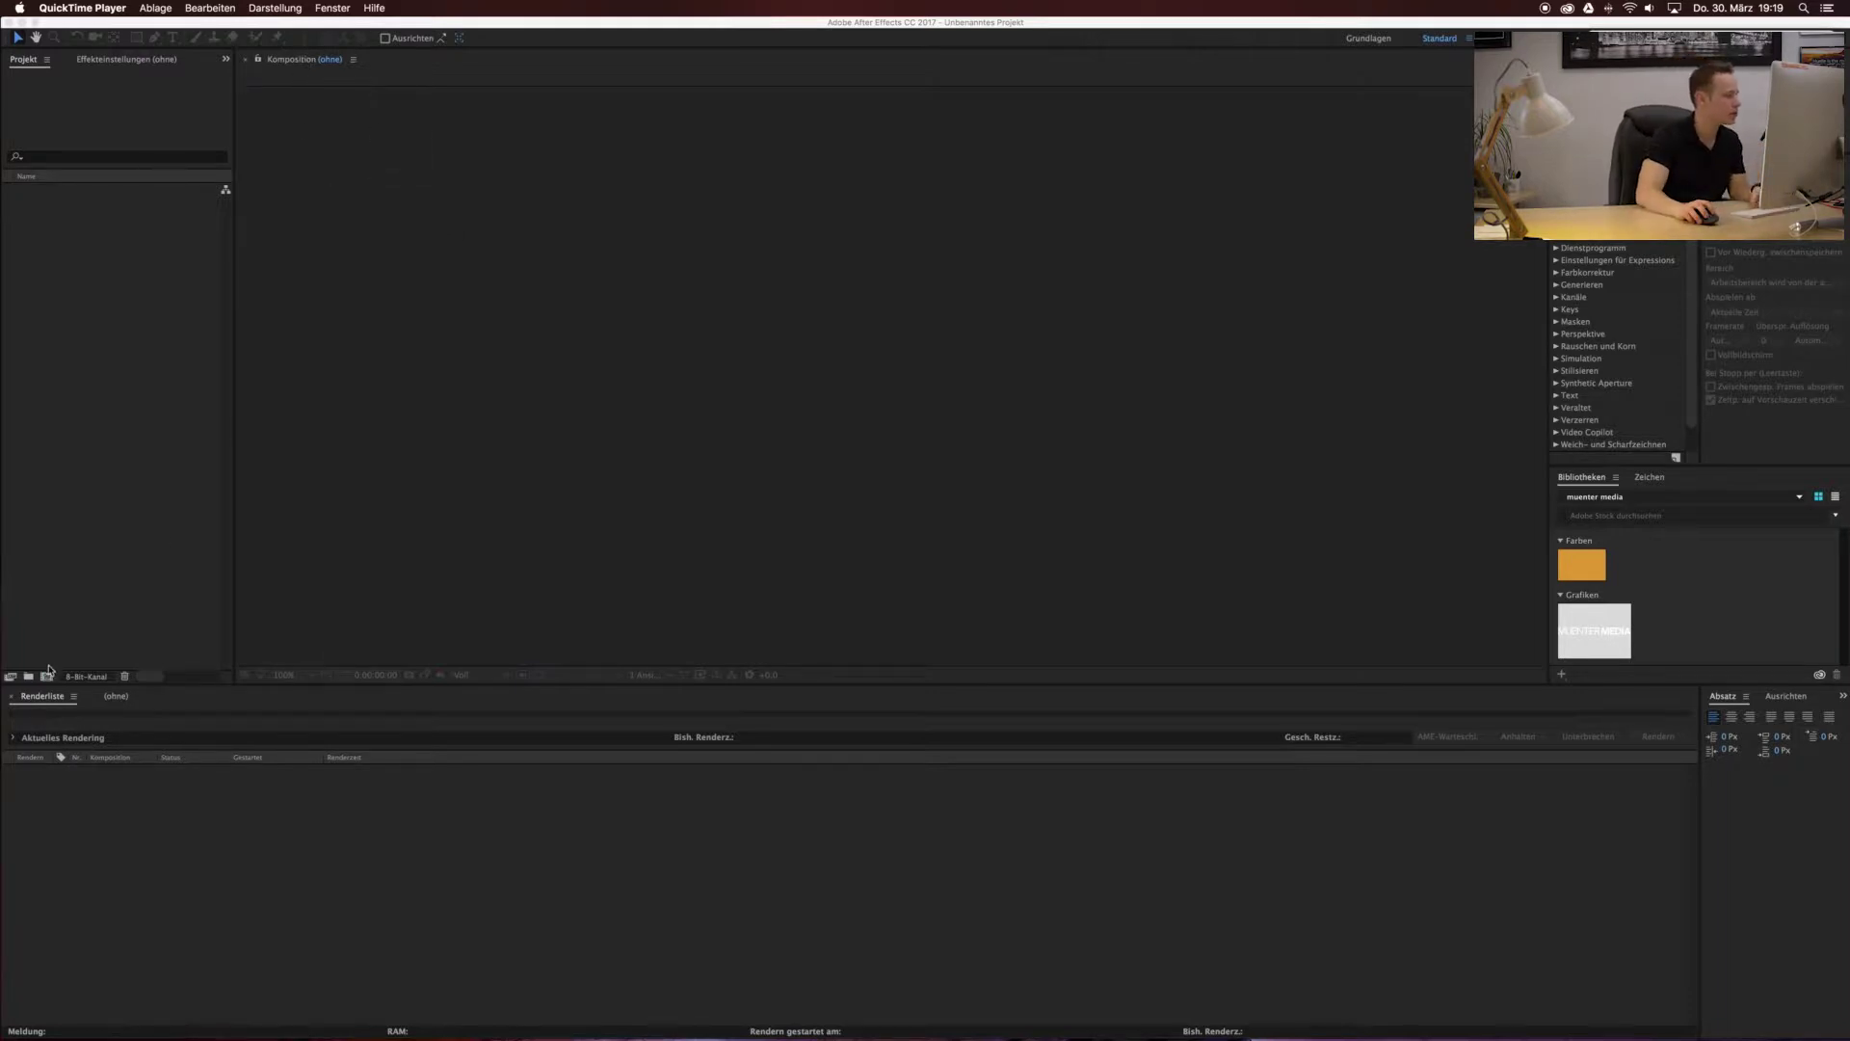
Create a new 1920×1080 HDTV 29.97 composition named 'Striped Wipe Transitions'.
left_click(68, 590)
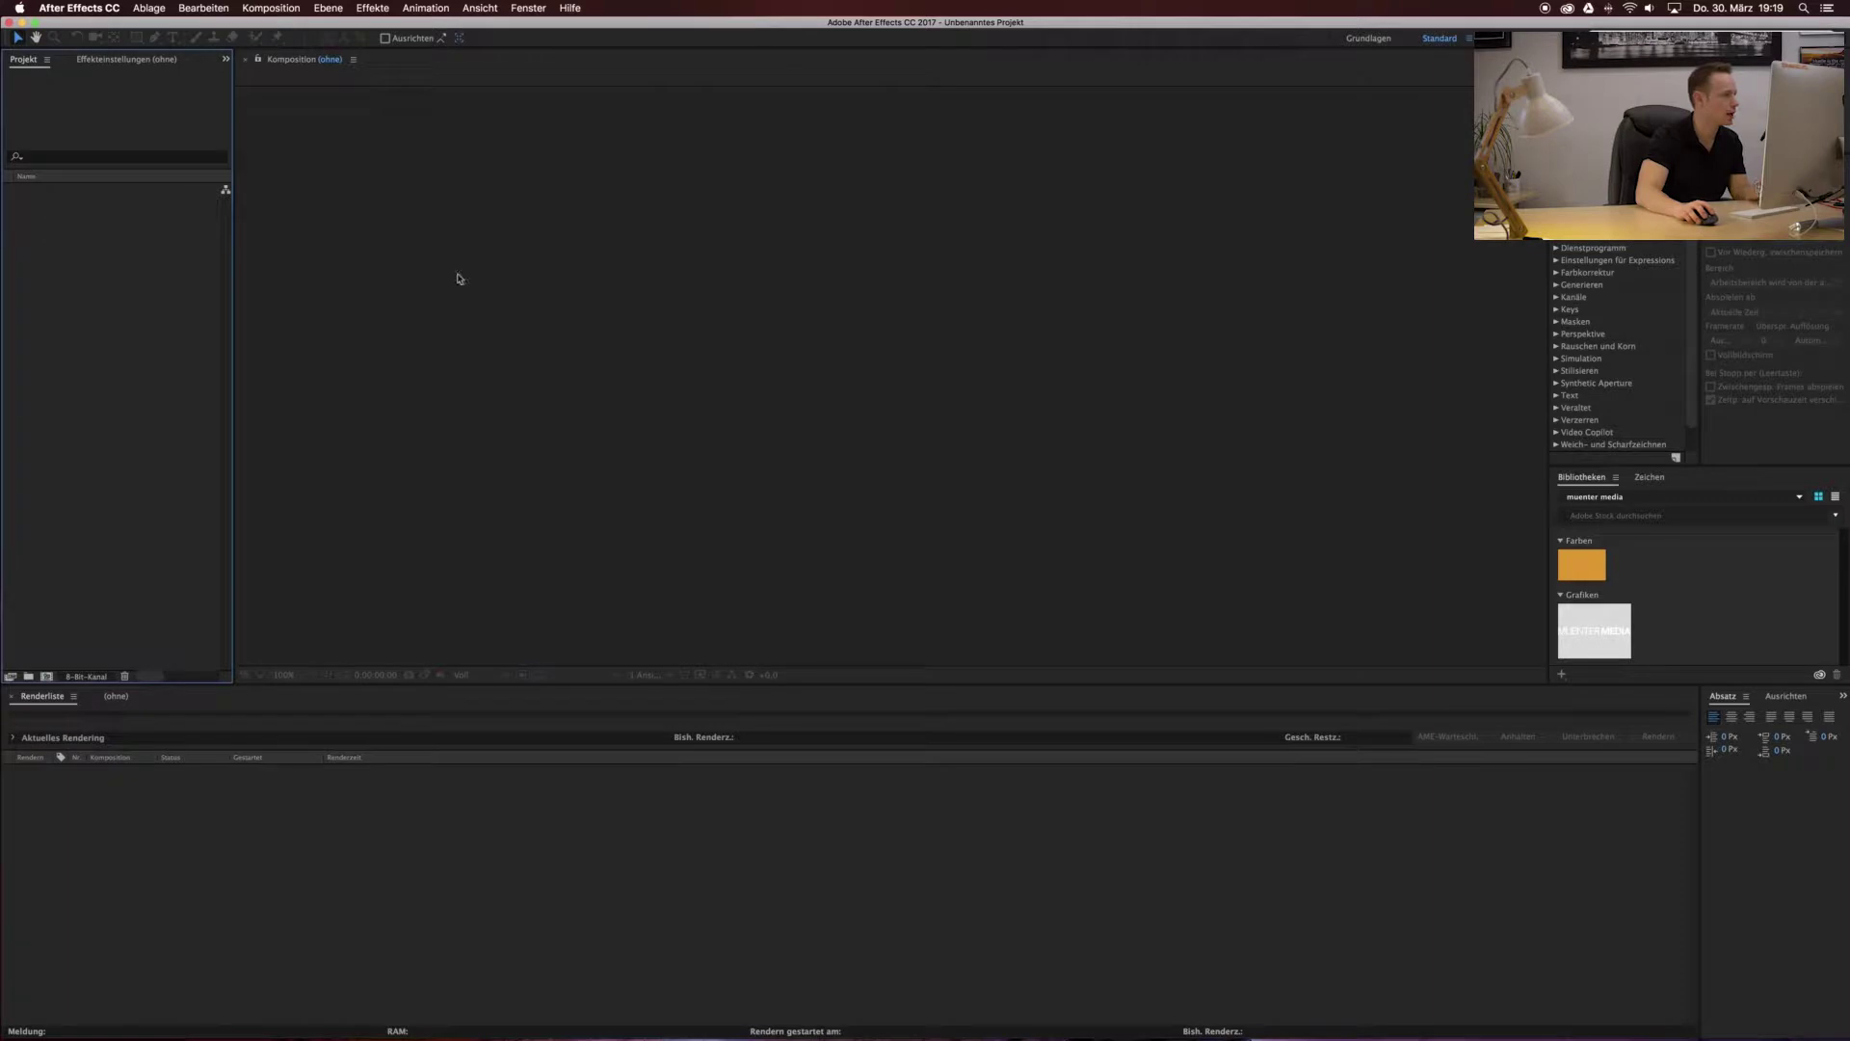
left_click(46, 676)
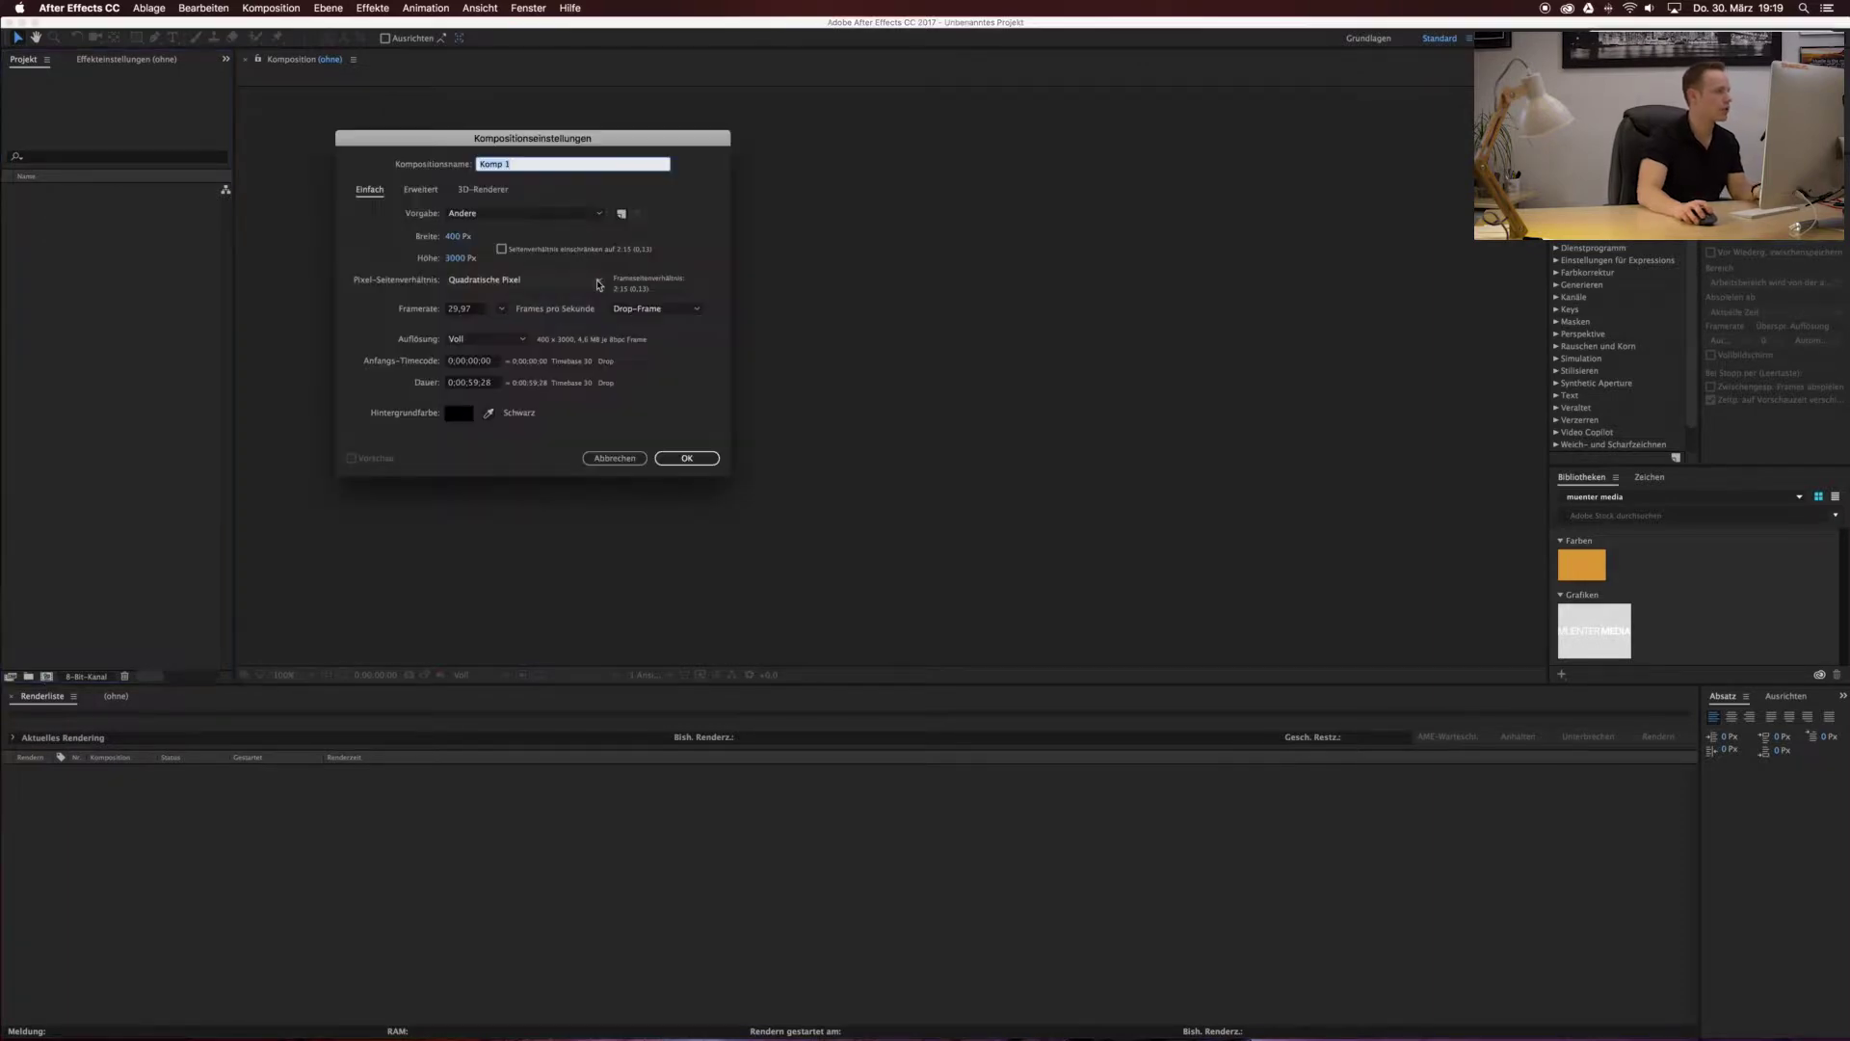
left_click(464, 235)
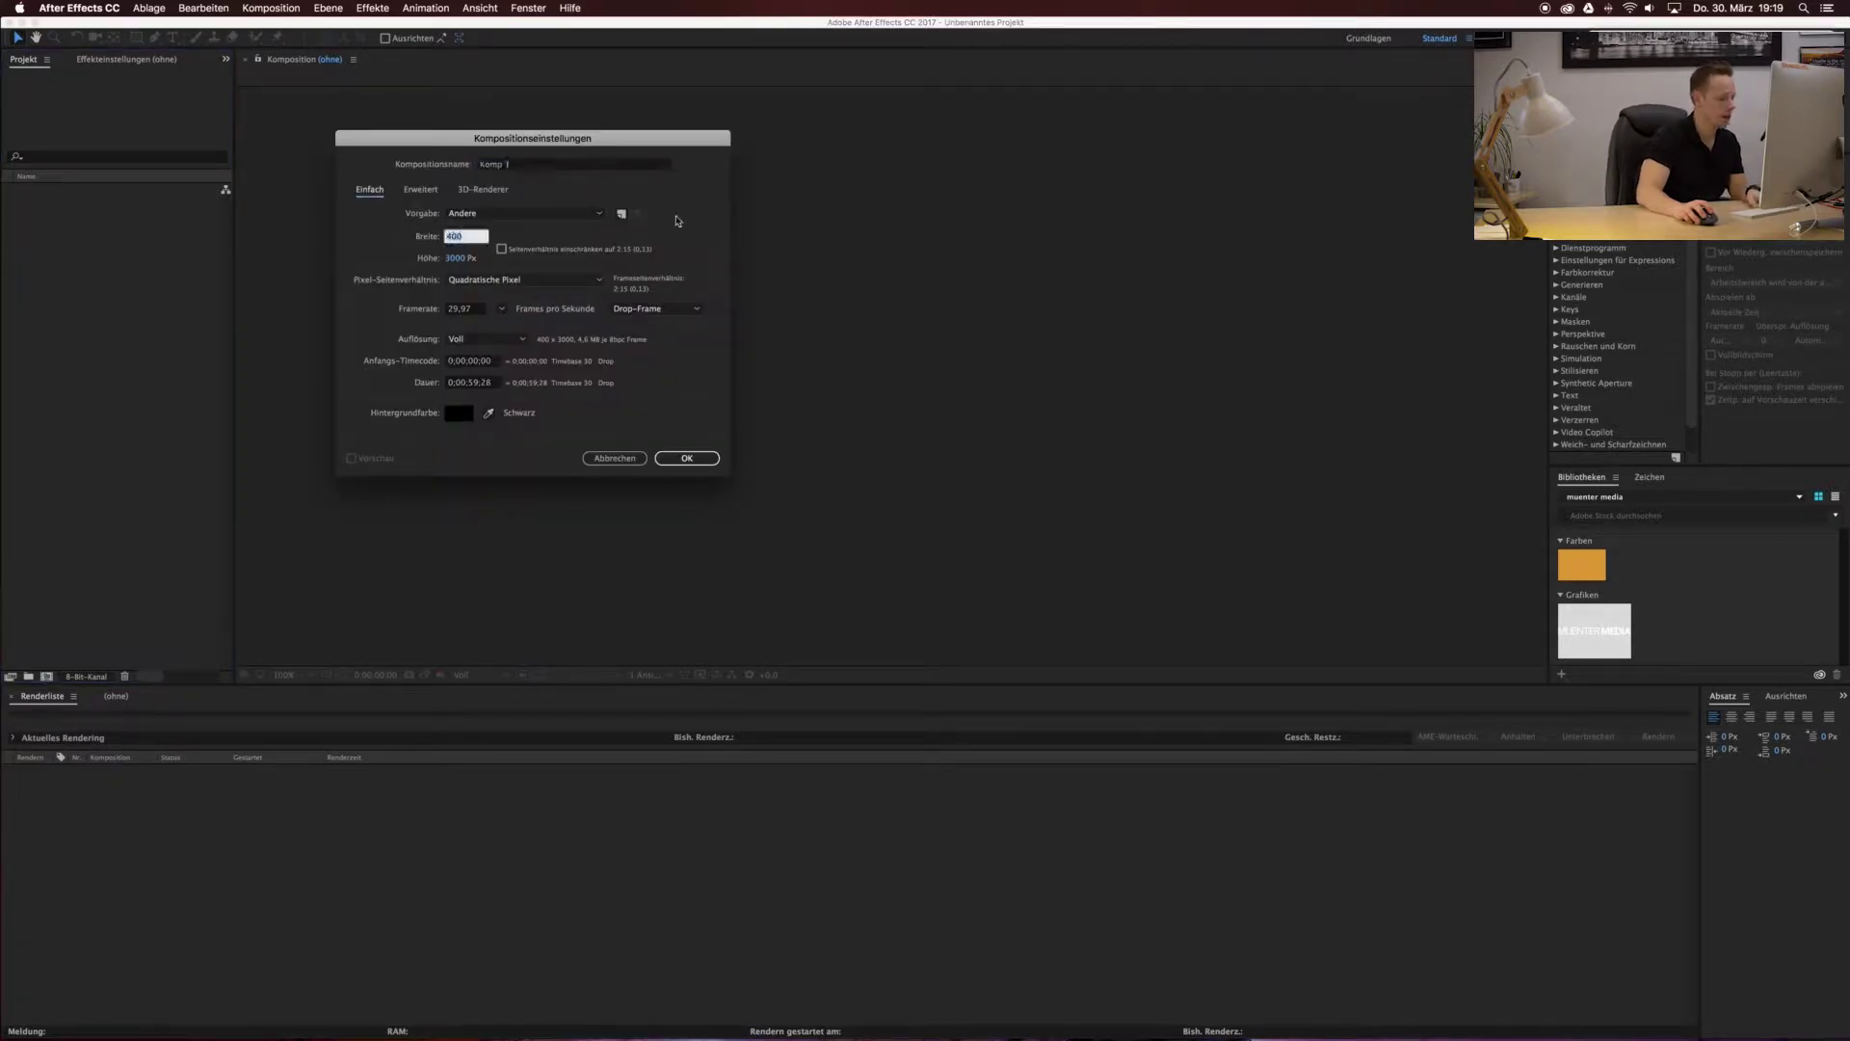
type("1920")
key("Tab")
type("1080")
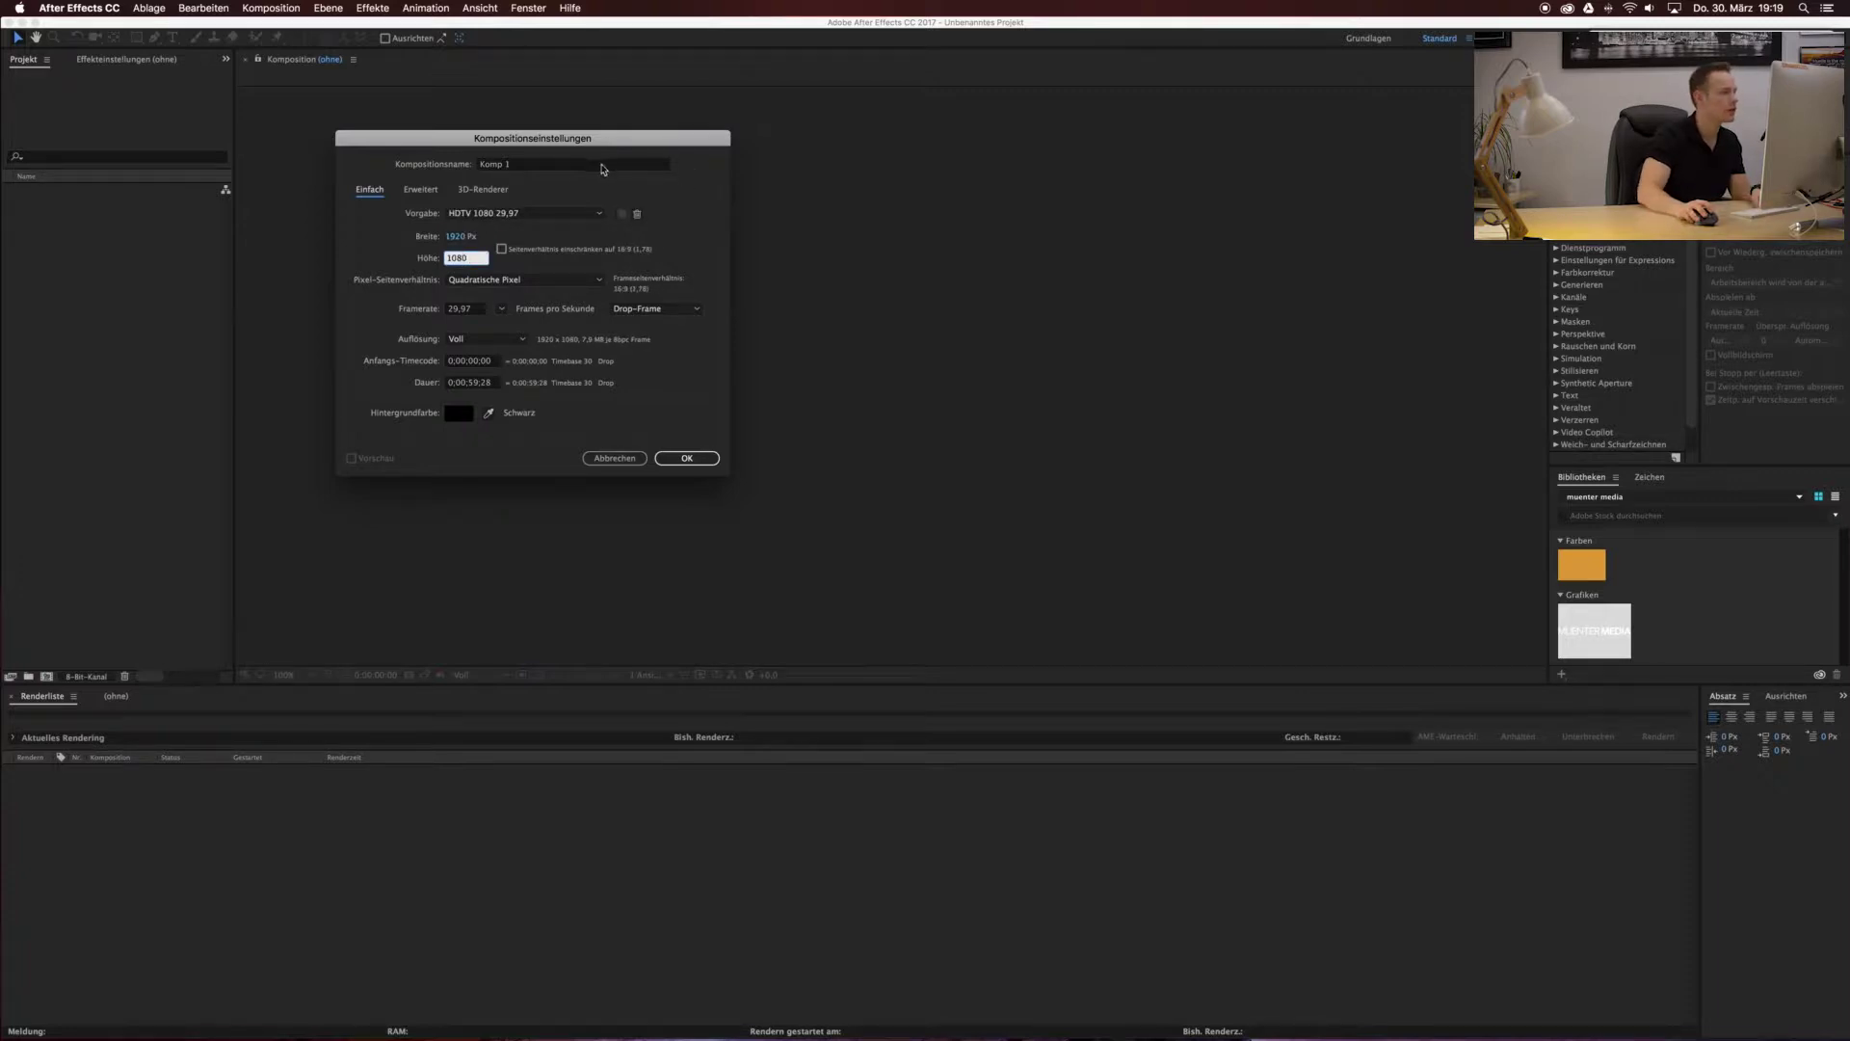
left_click(534, 162)
type("Striped Wipe Transitions")
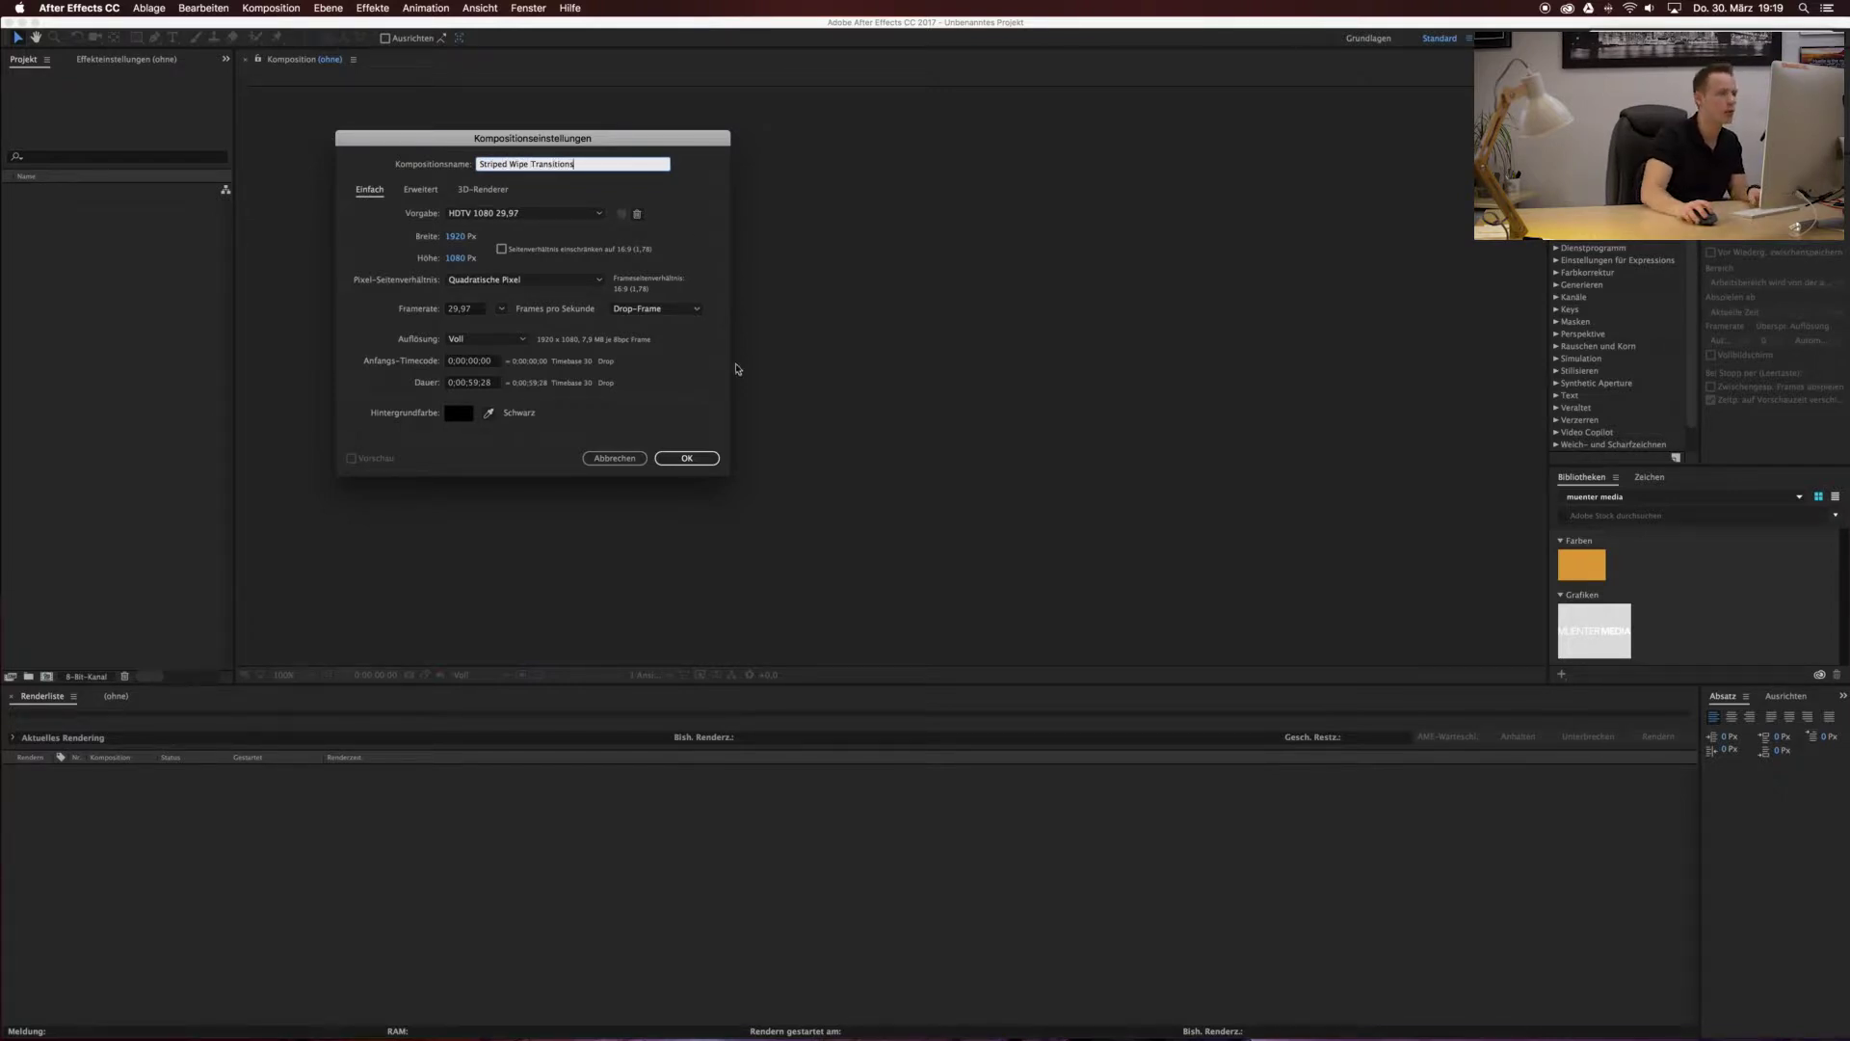
left_click(701, 458)
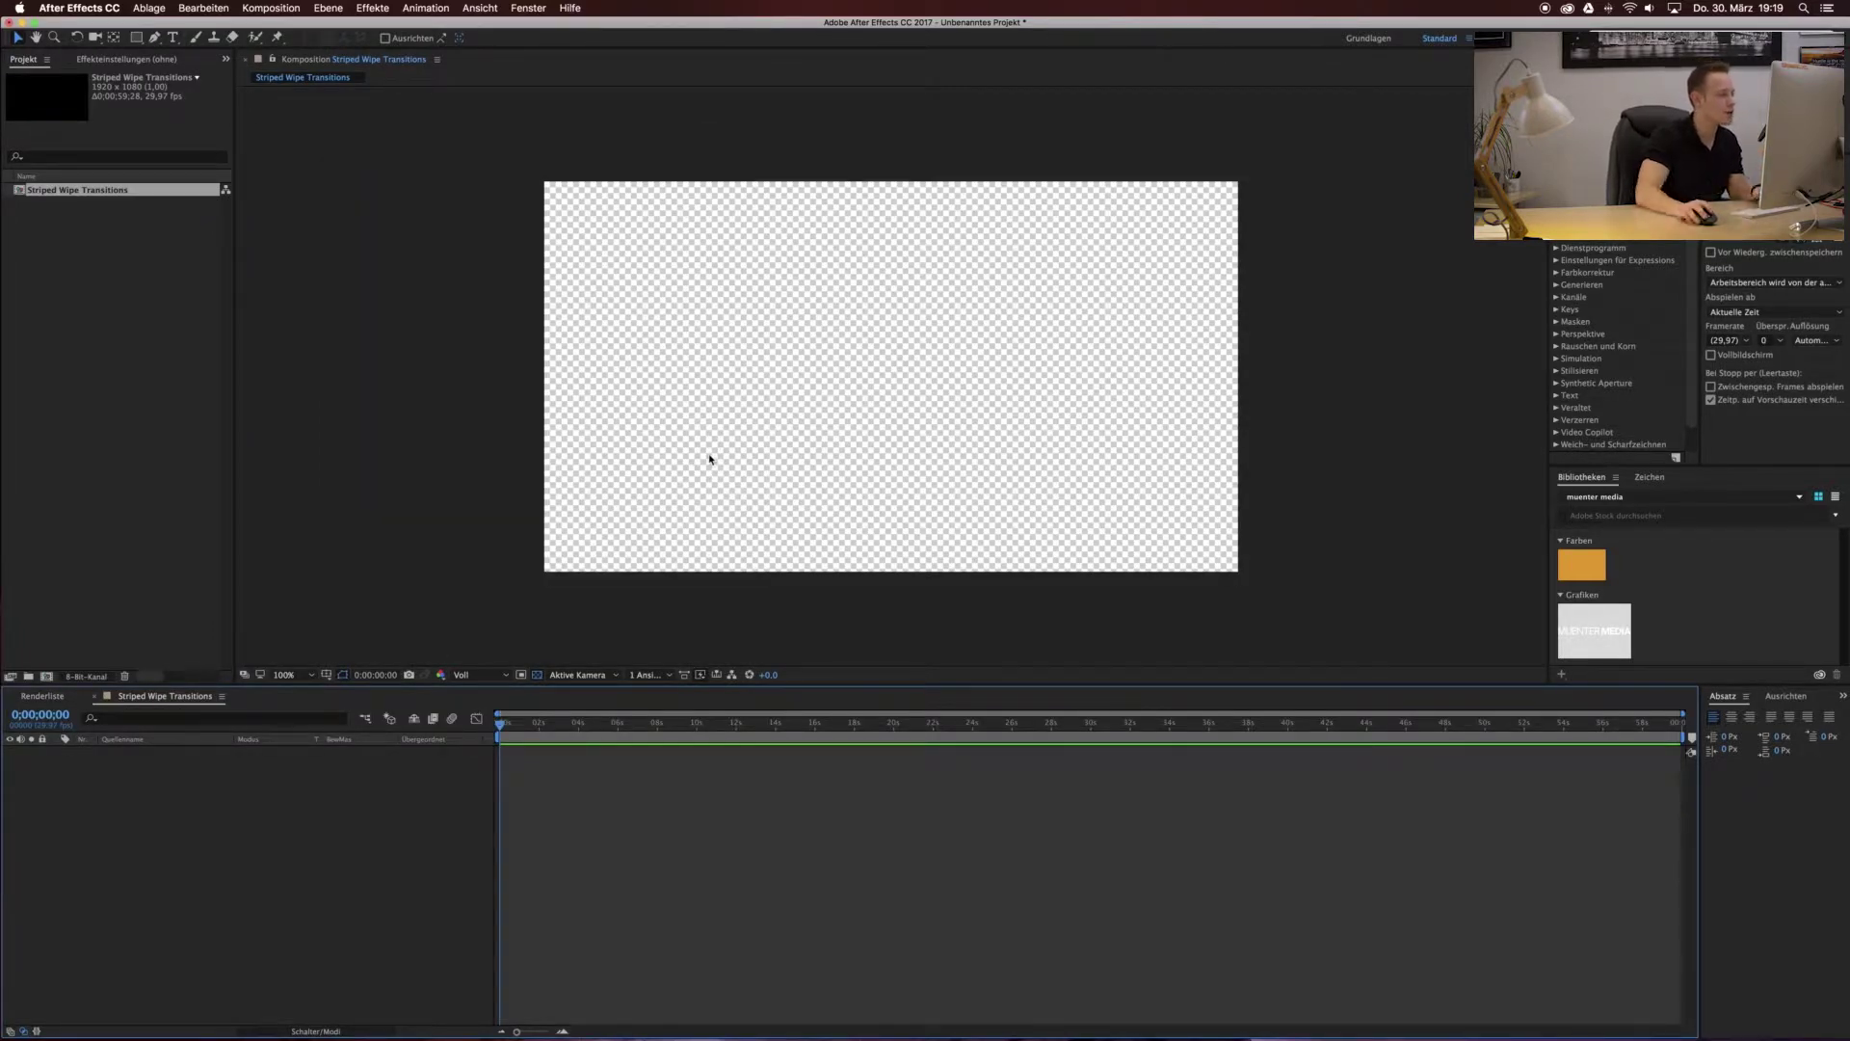
Turn off the transparency grid so the composition background shows black.
left_click(540, 675)
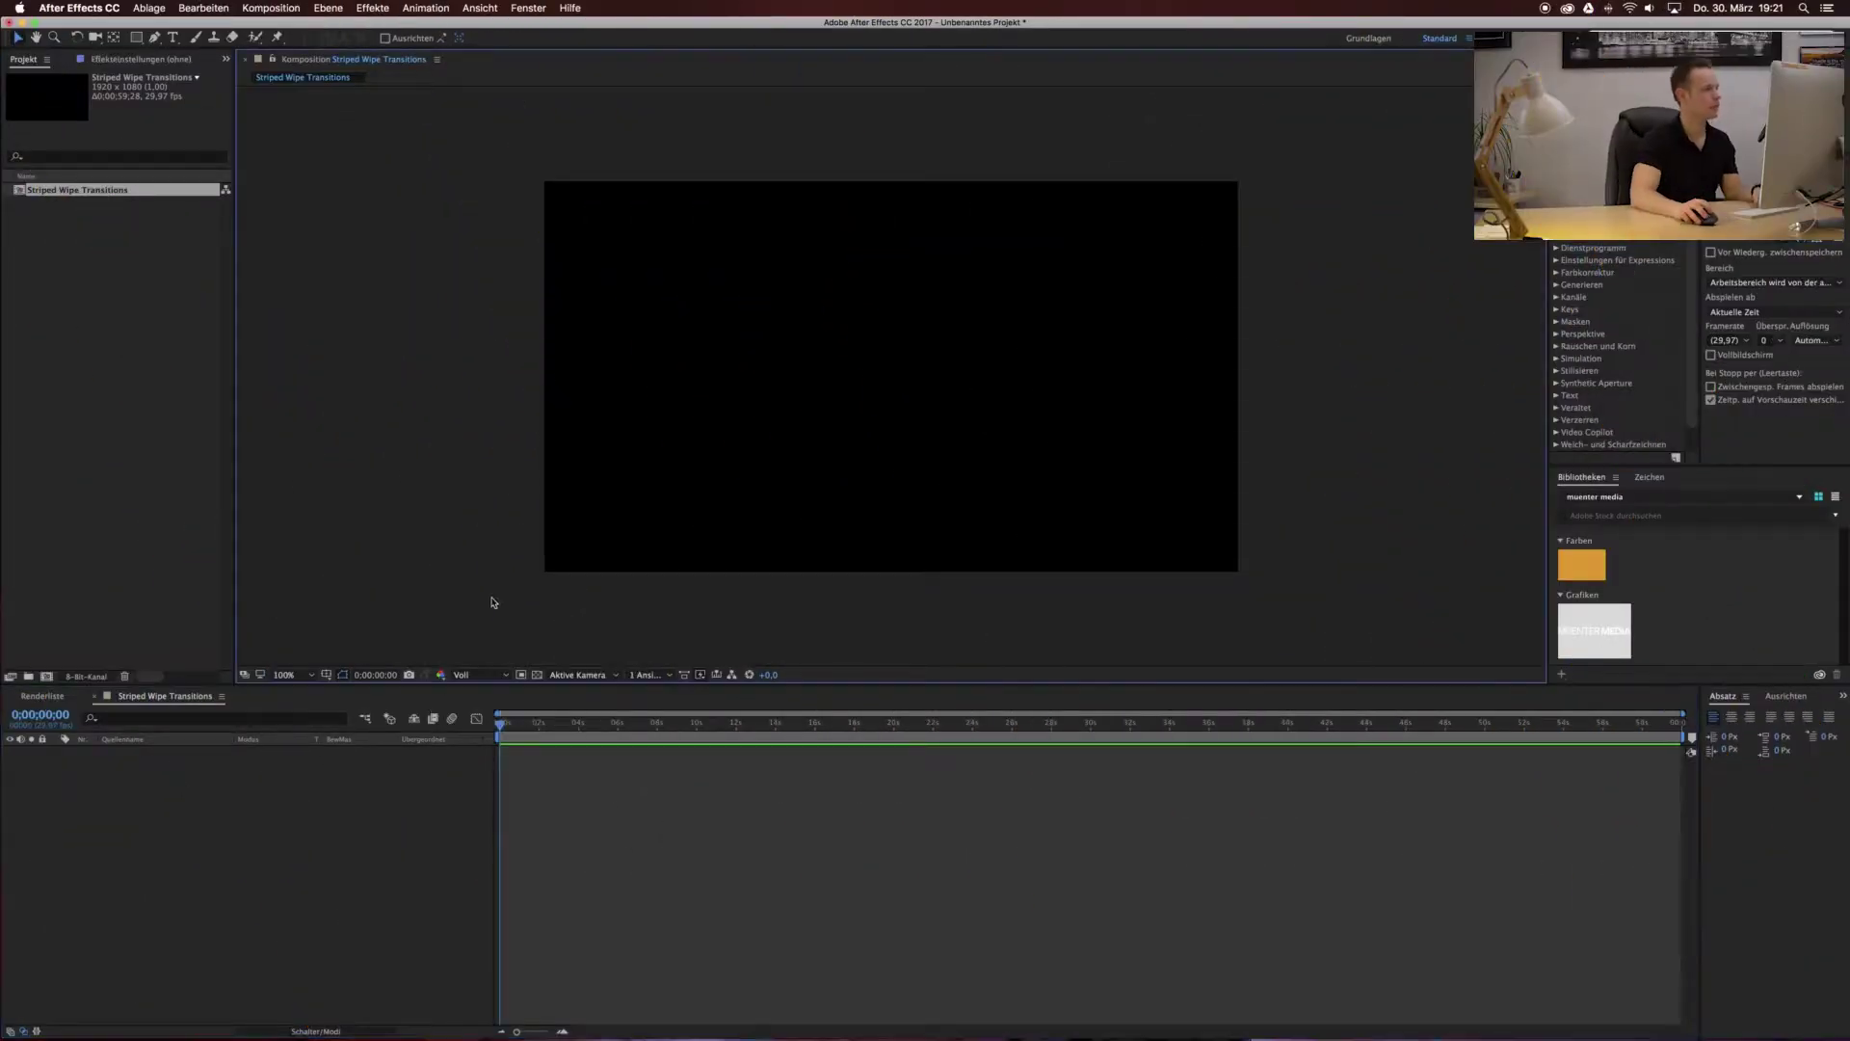
right_click(143, 779)
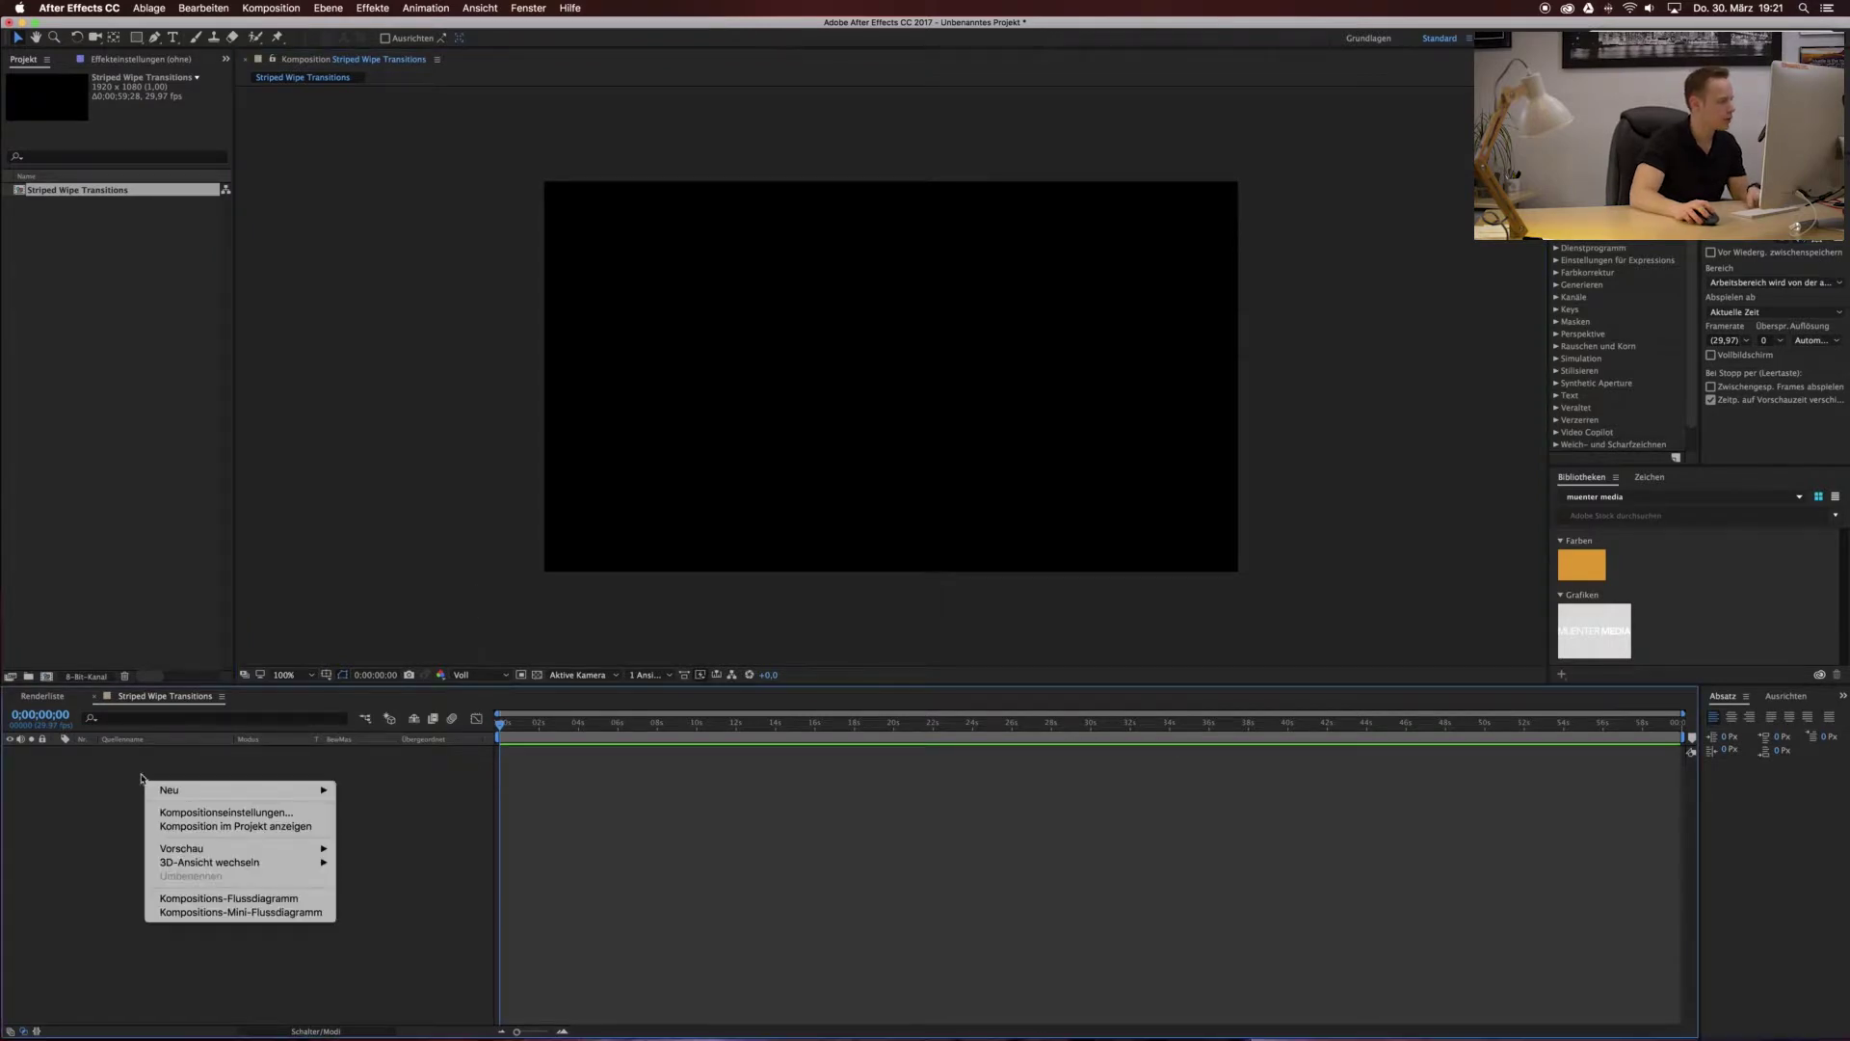
left_click(108, 764)
left_click(166, 268)
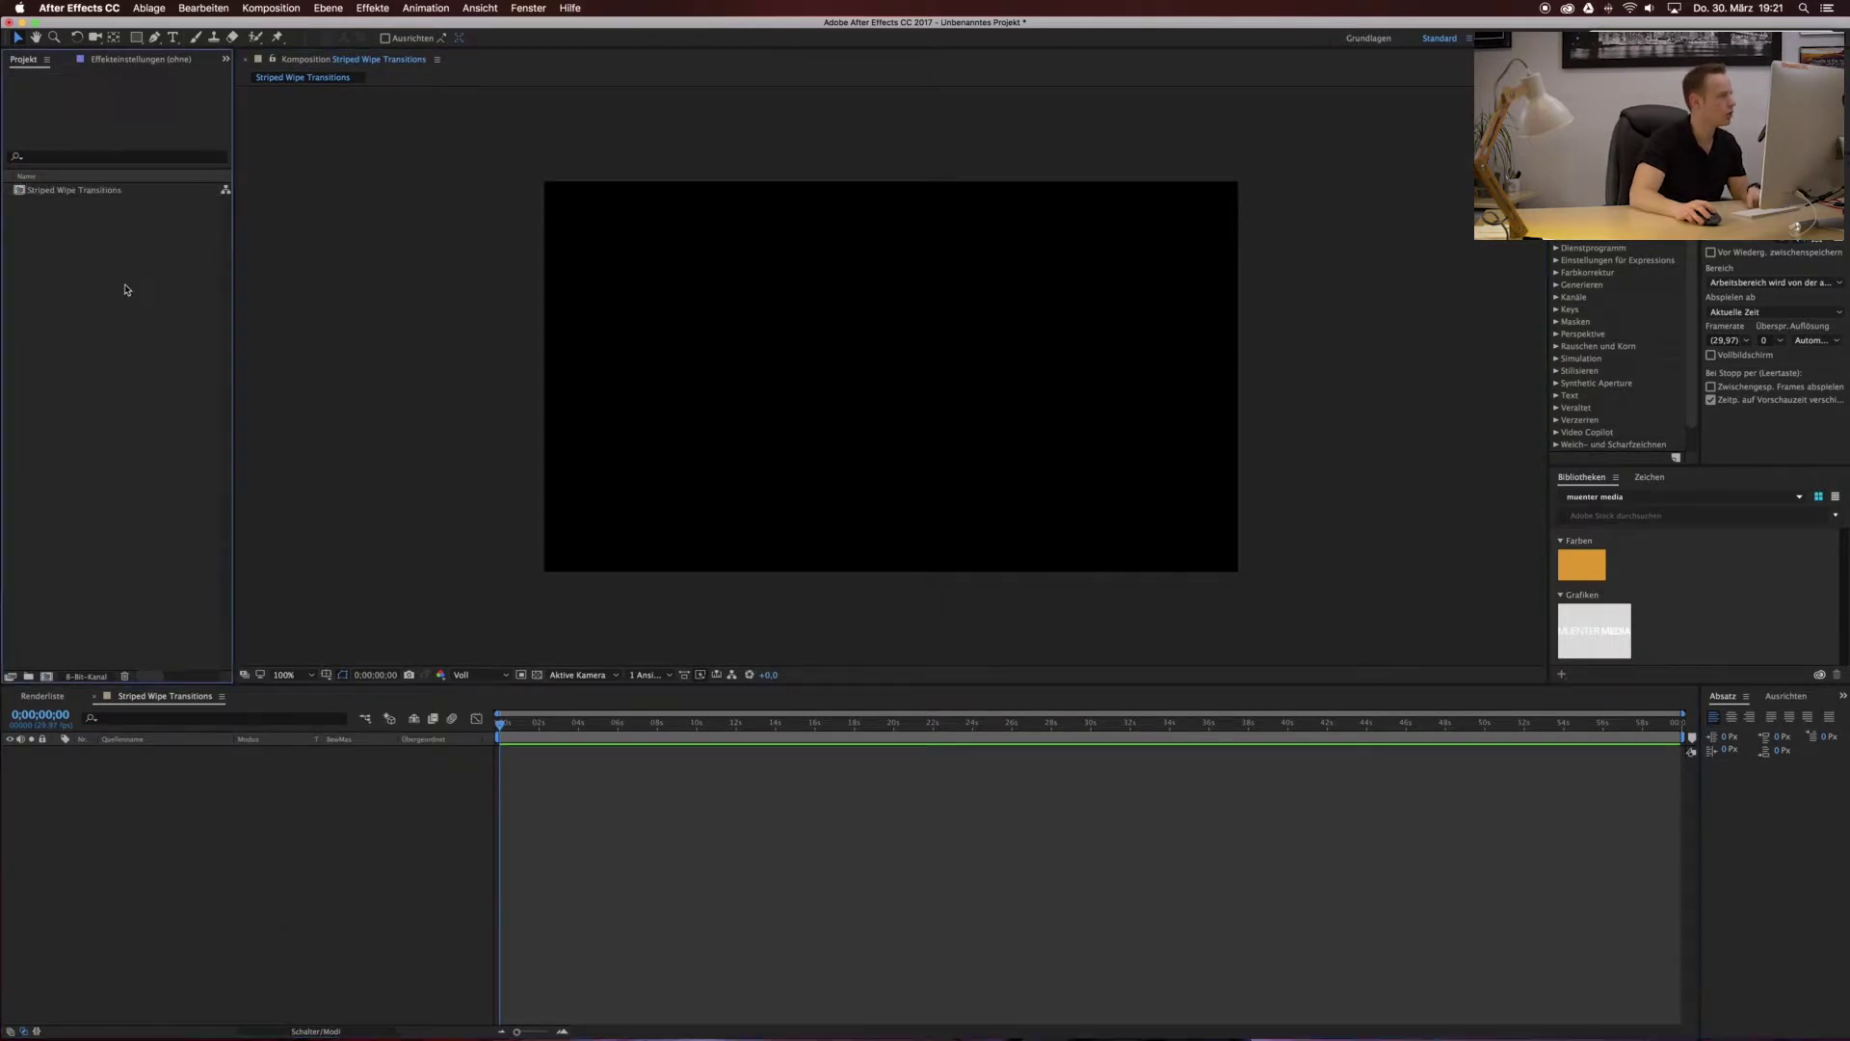
Add a new project folder named 'Balken'.
right_click(93, 251)
left_click(146, 273)
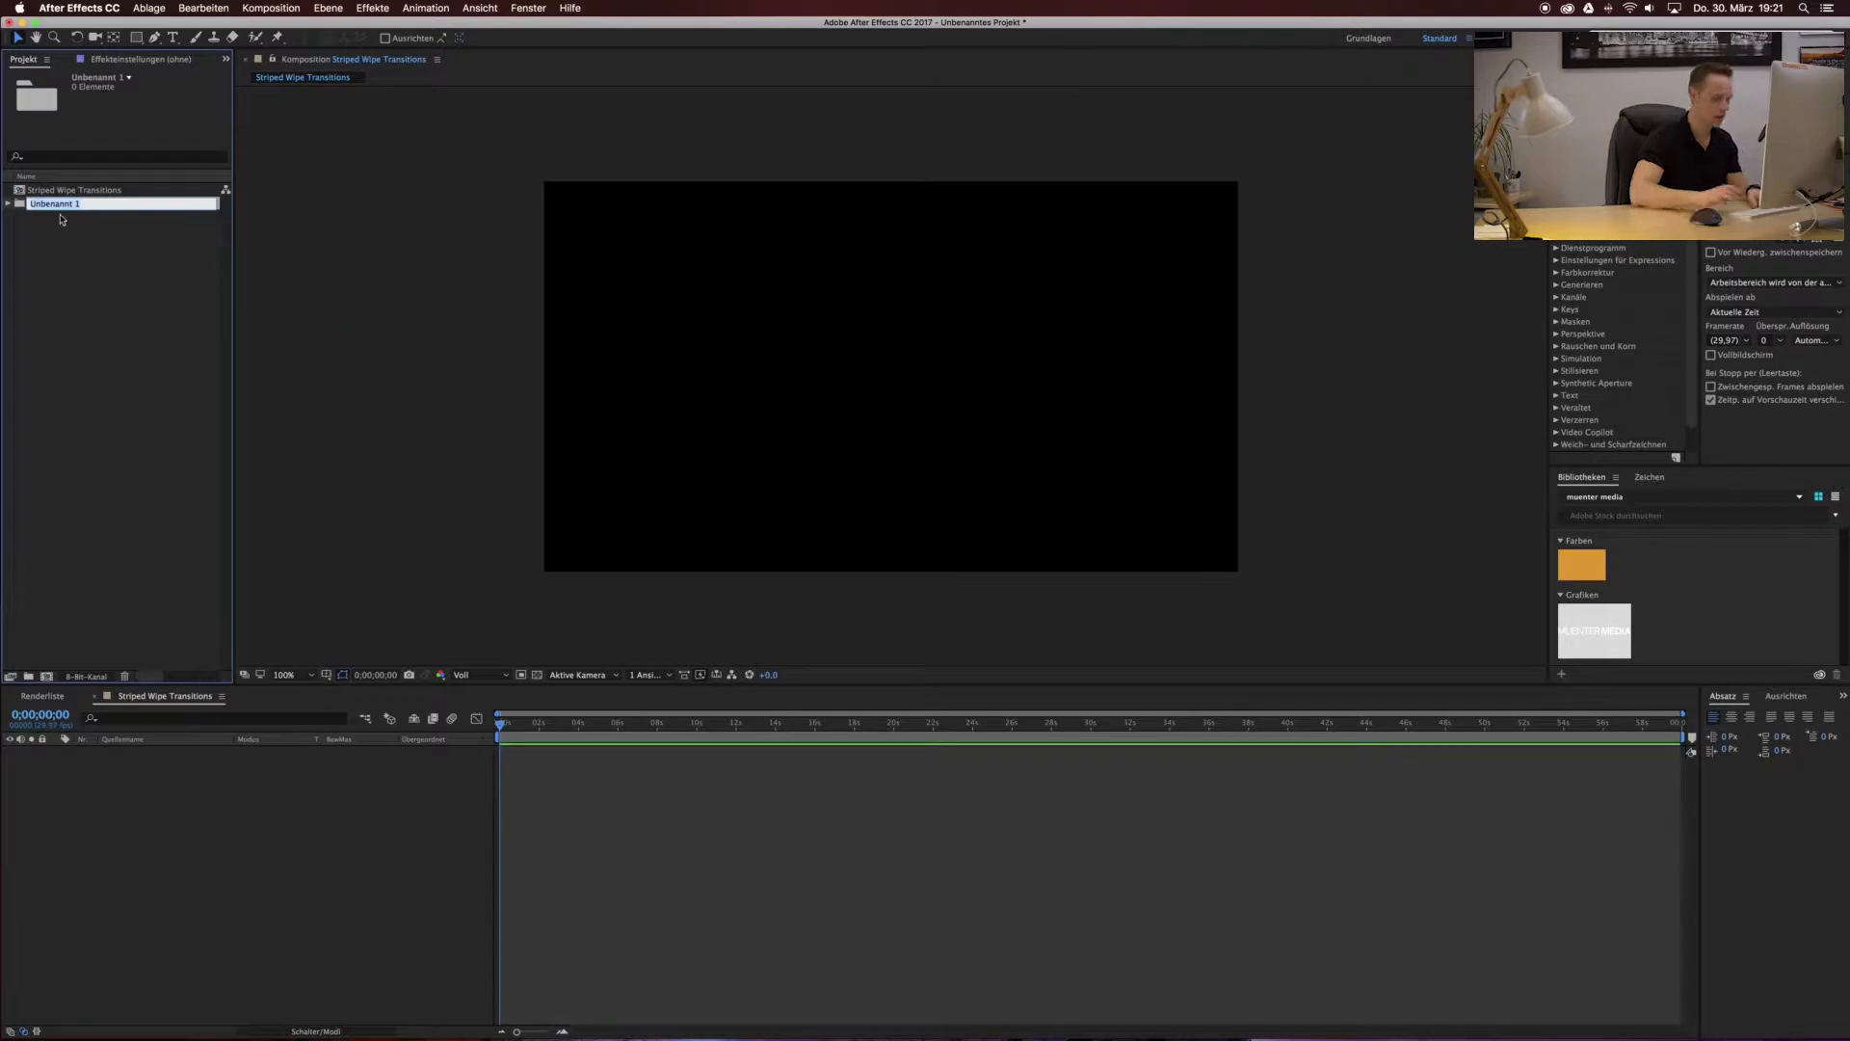
type("Ba")
key("Return")
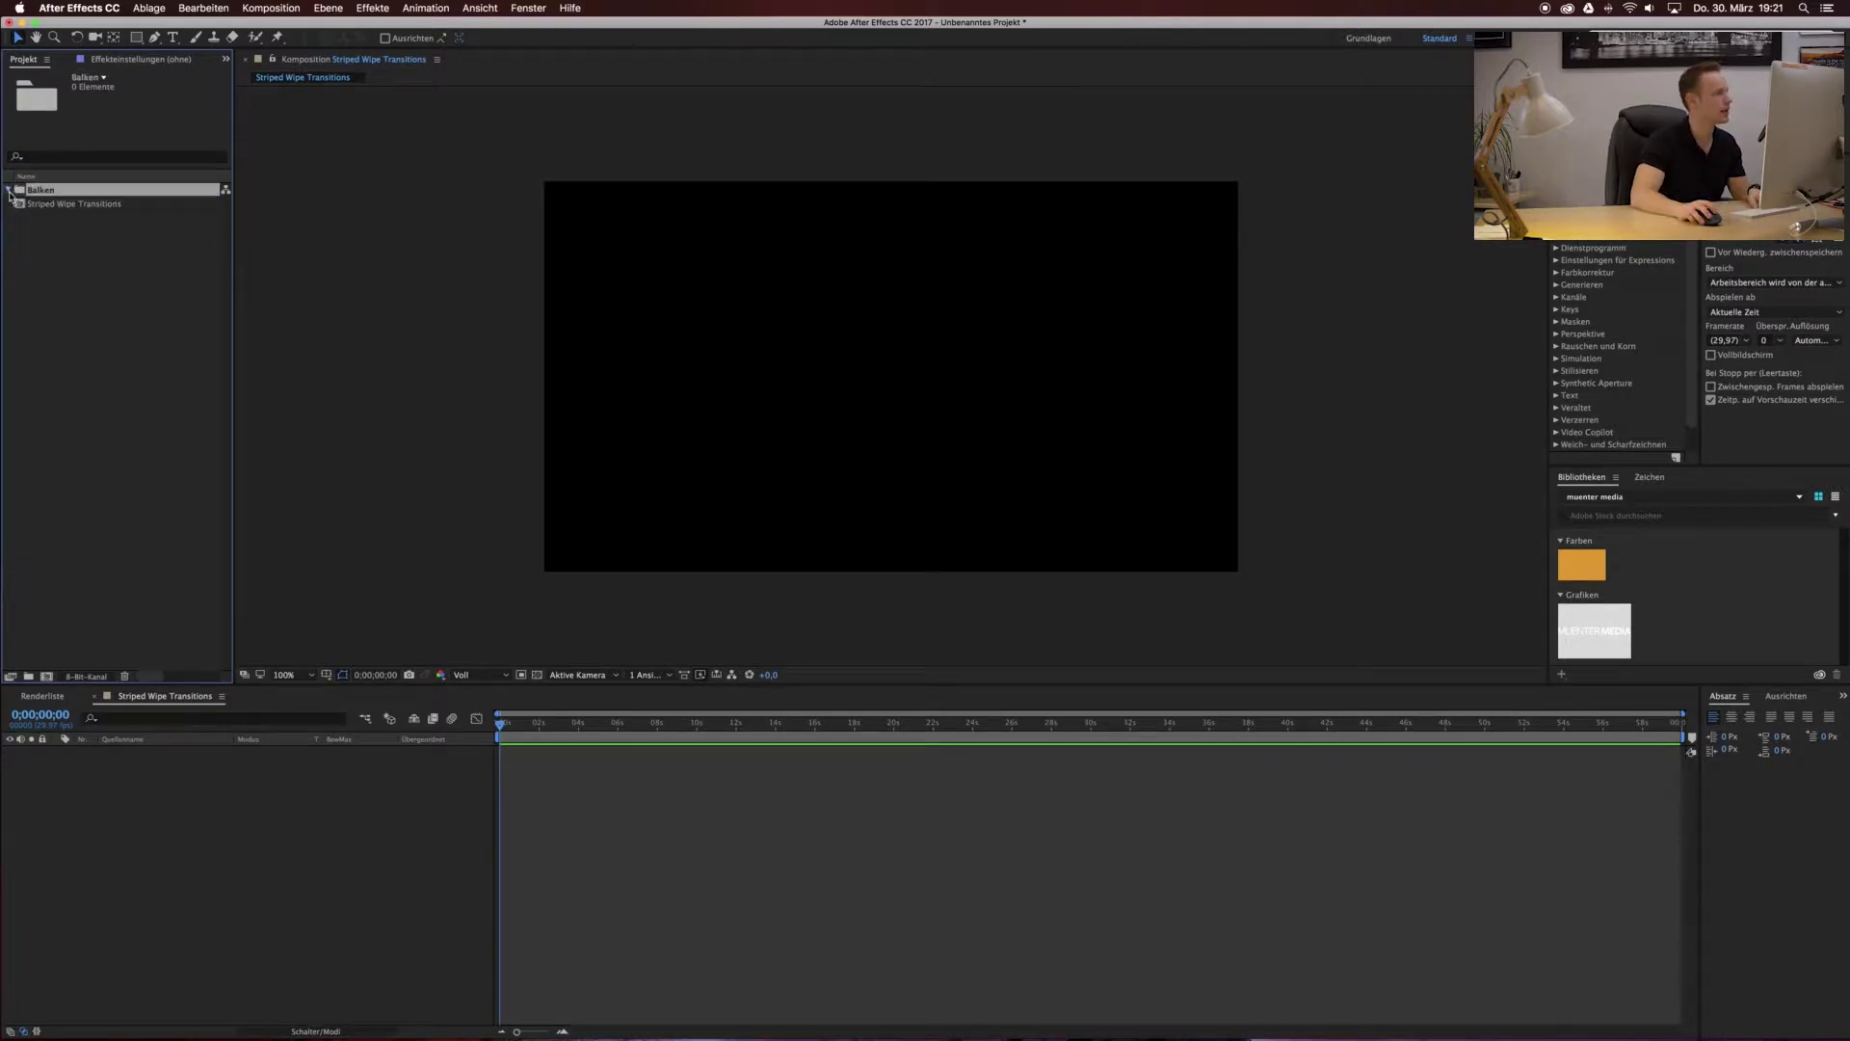
Create another new composition sized 400 wide by 3000 high.
left_click(133, 487)
left_click(52, 679)
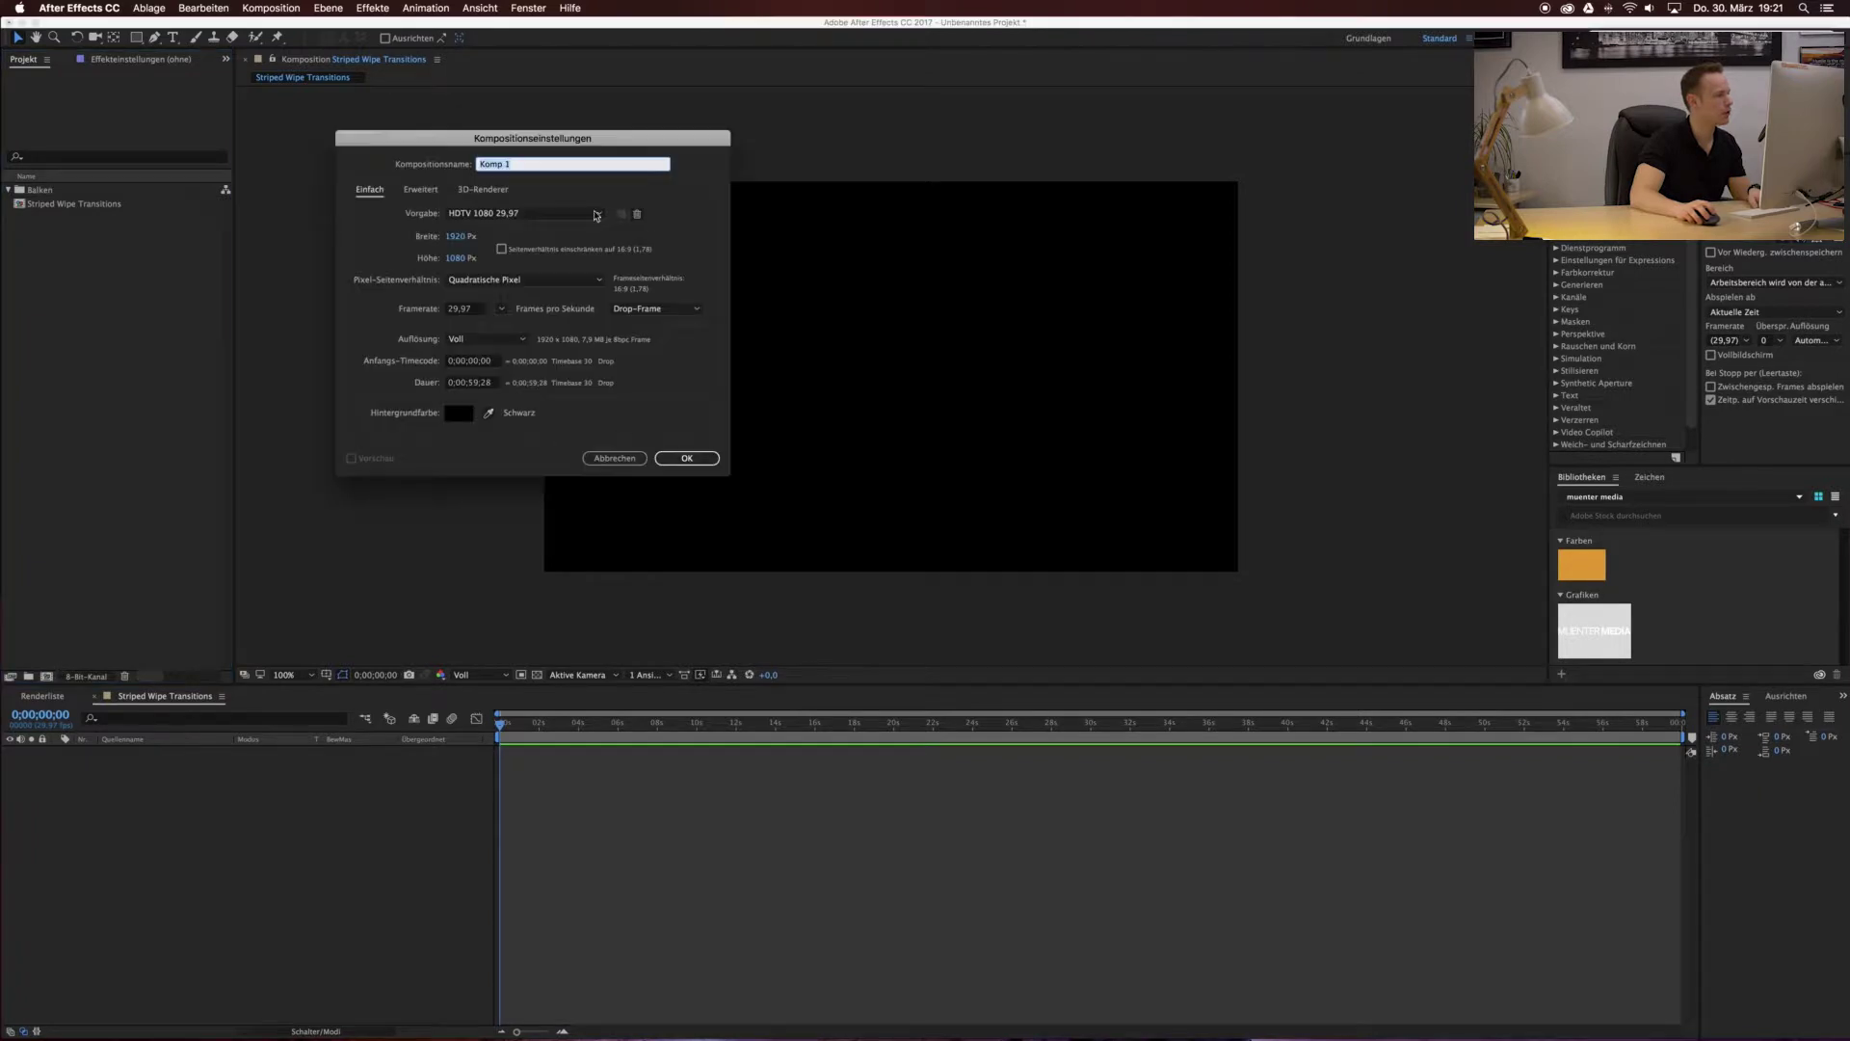
left_click(457, 236)
type("400")
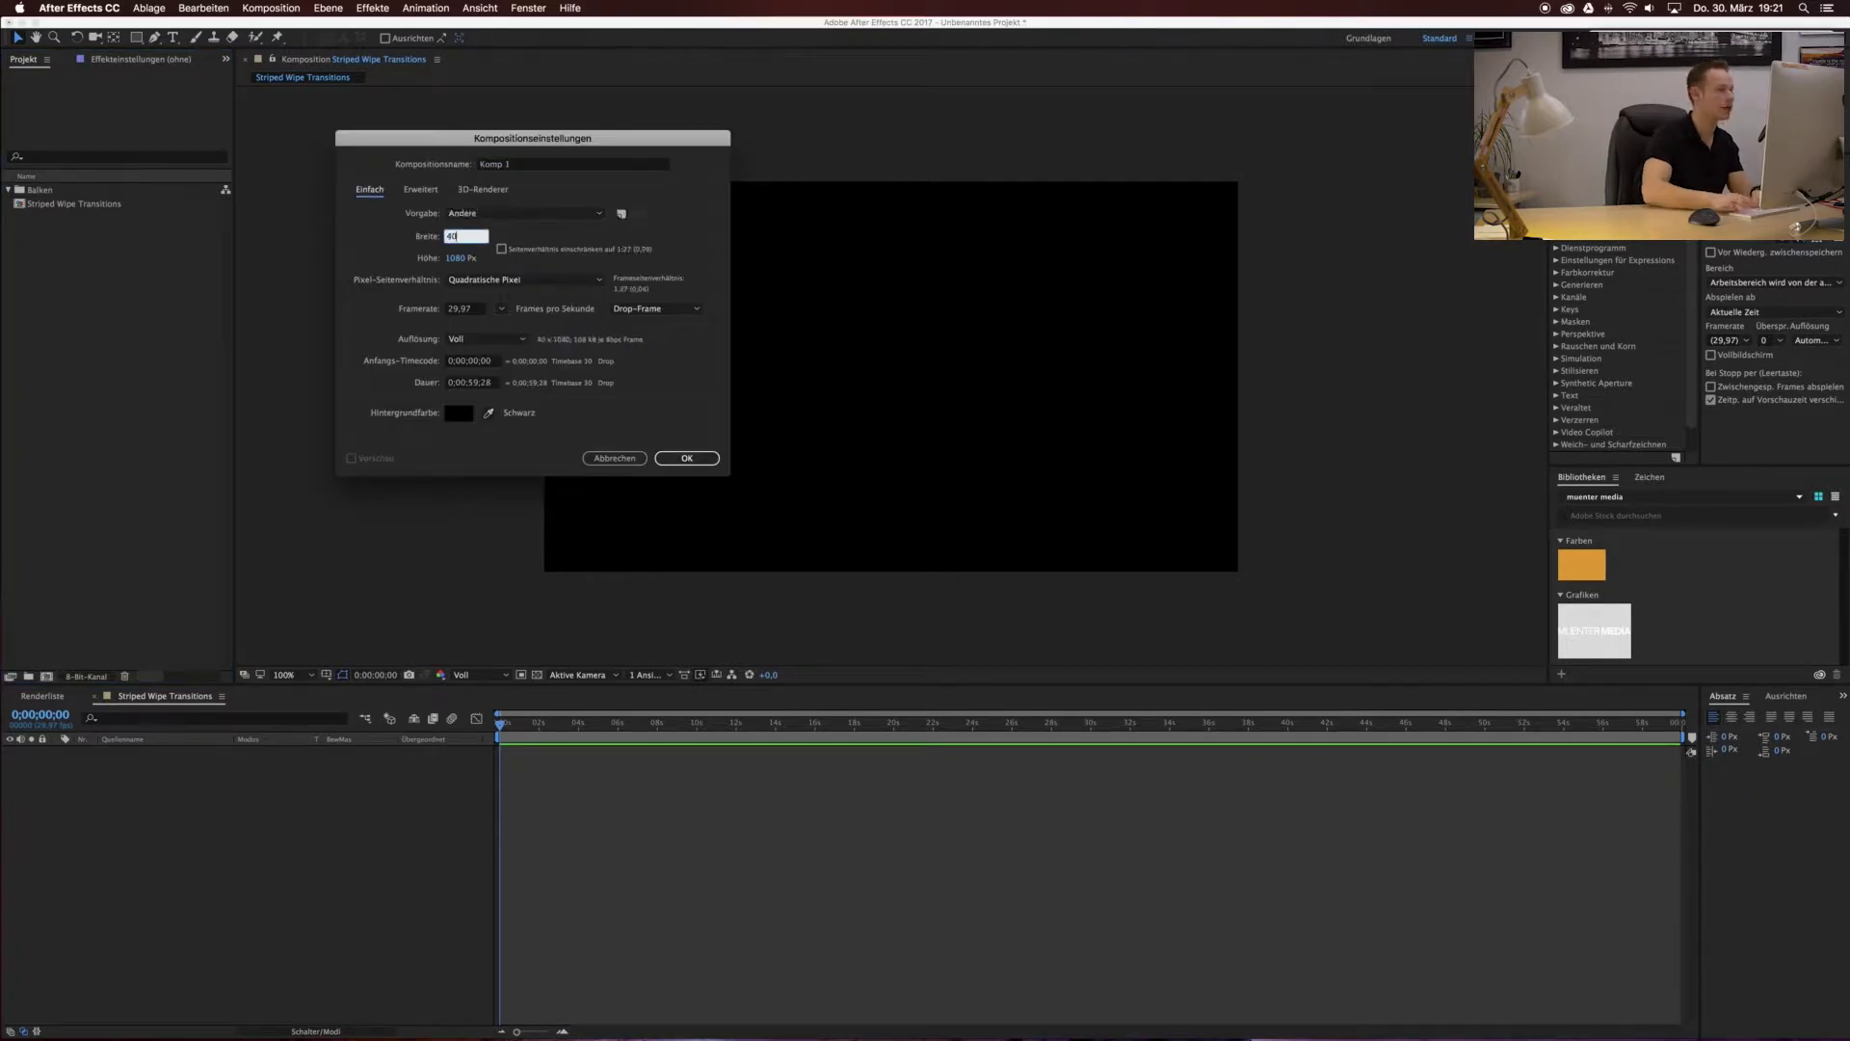
key("Tab")
type("4000")
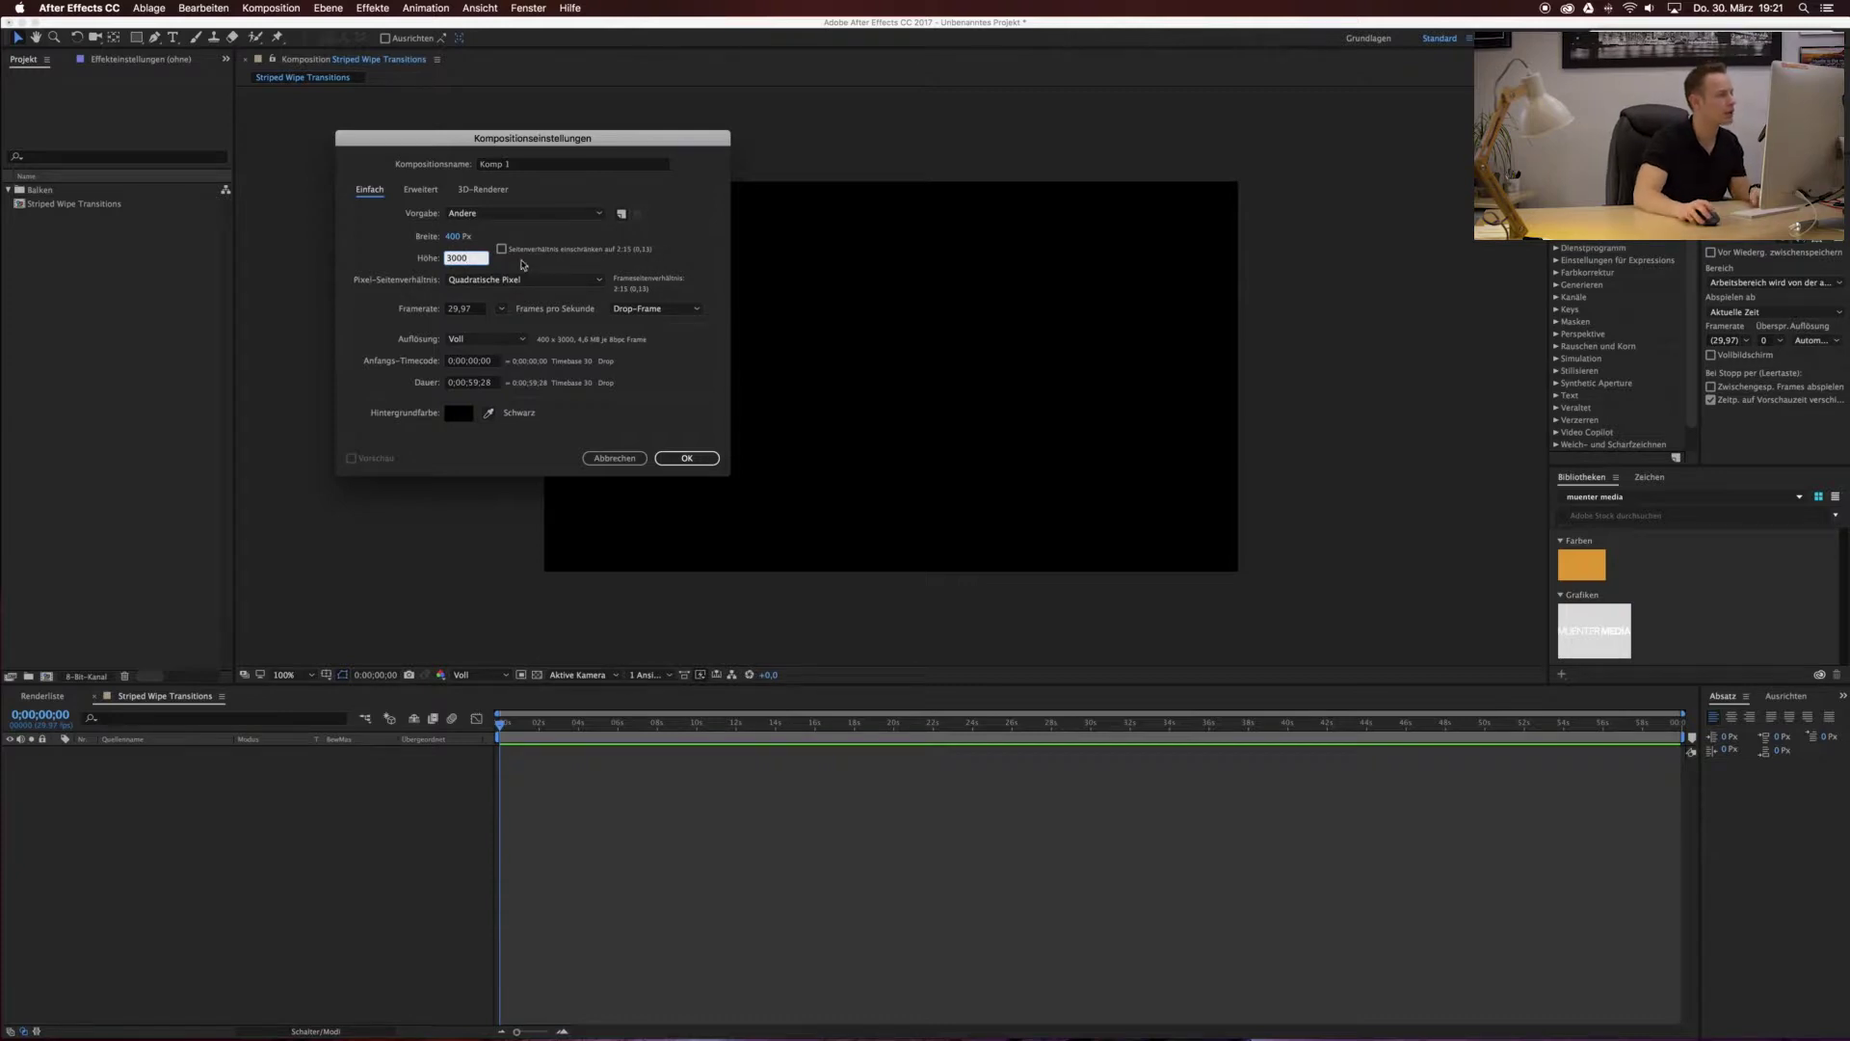
left_click(689, 457)
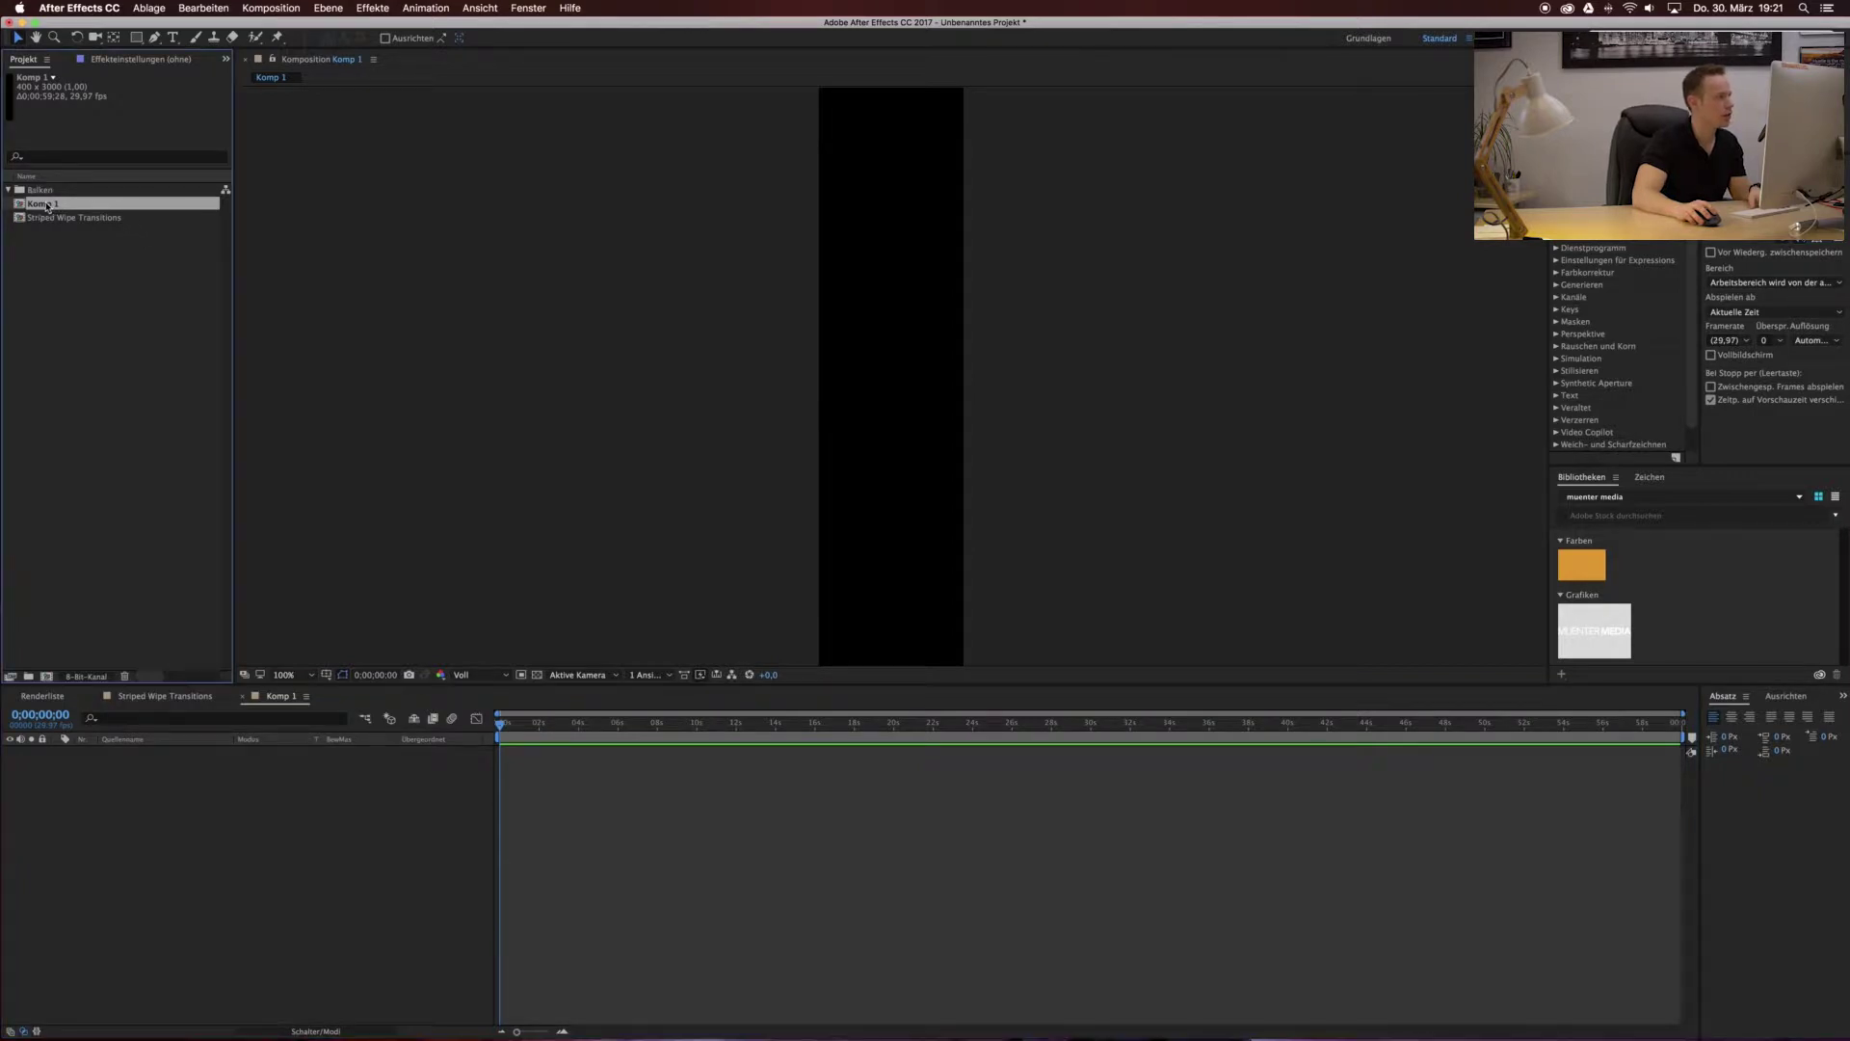
Rename the new Komp 1 composition to 'Balken1'.
right_click(52, 205)
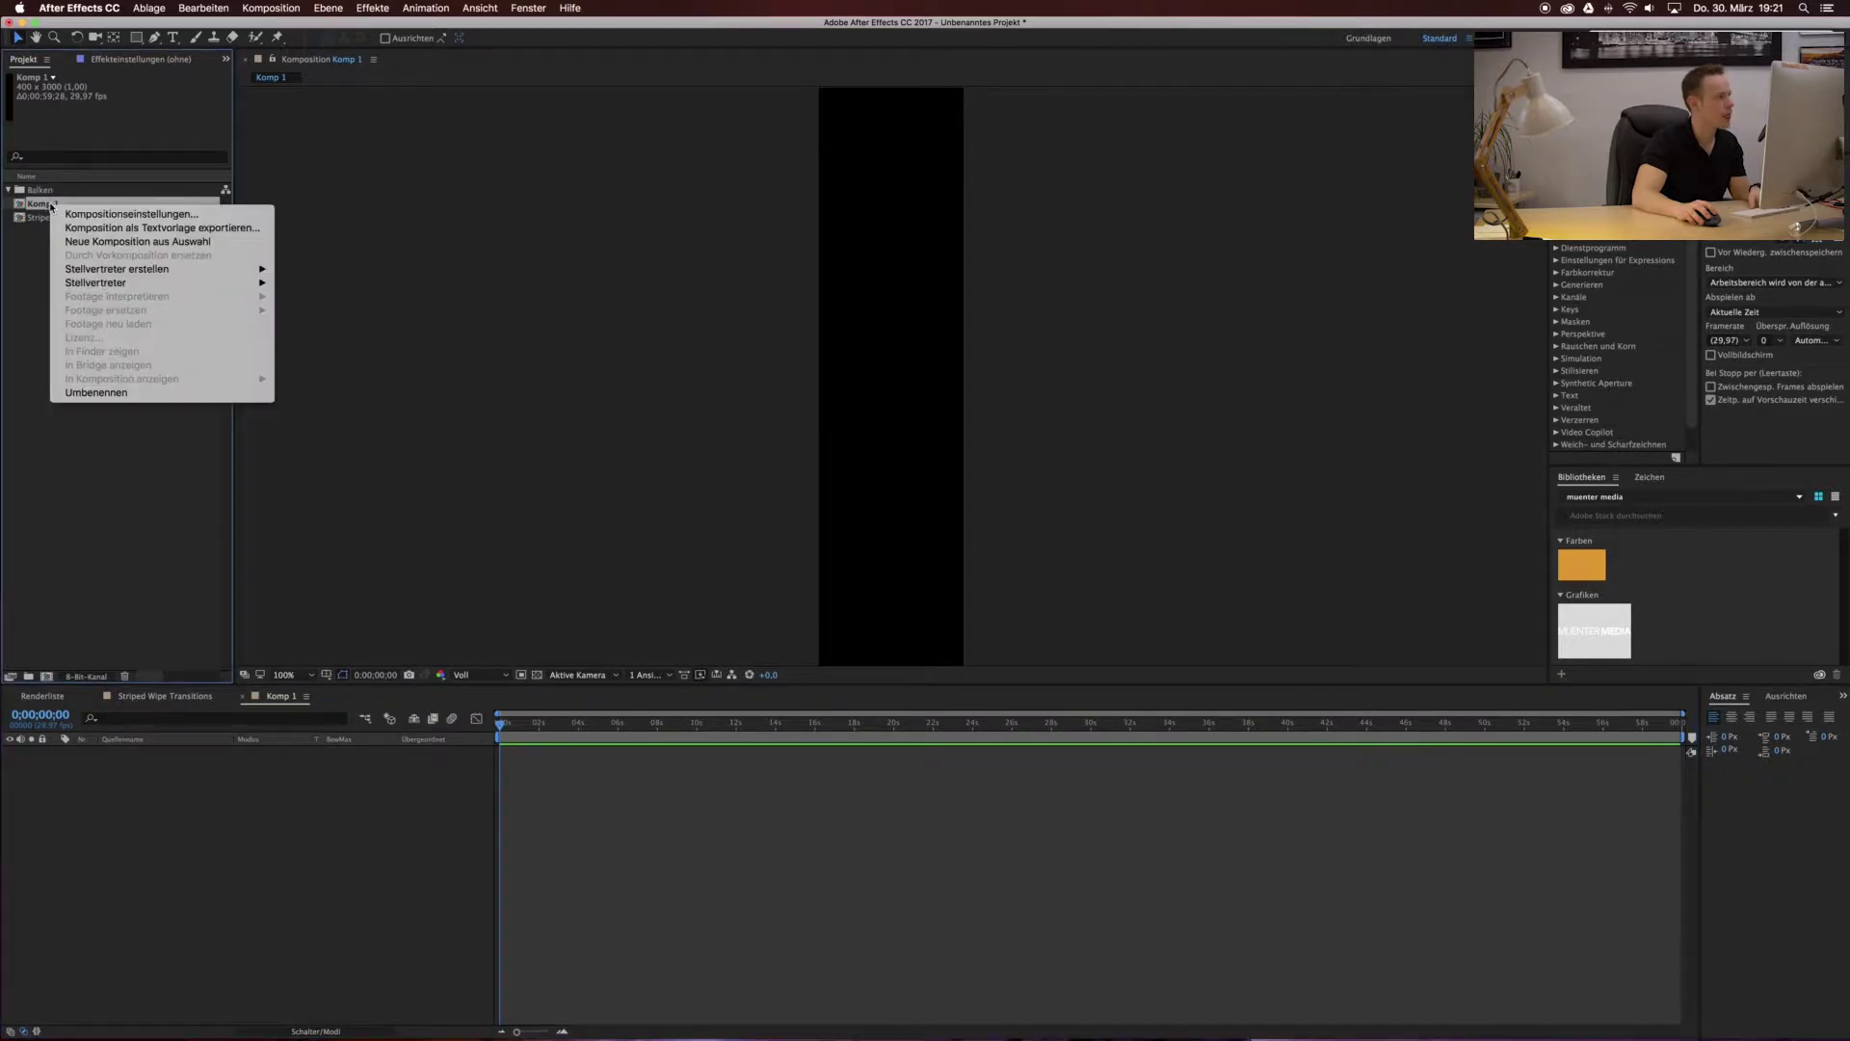
left_click(145, 392)
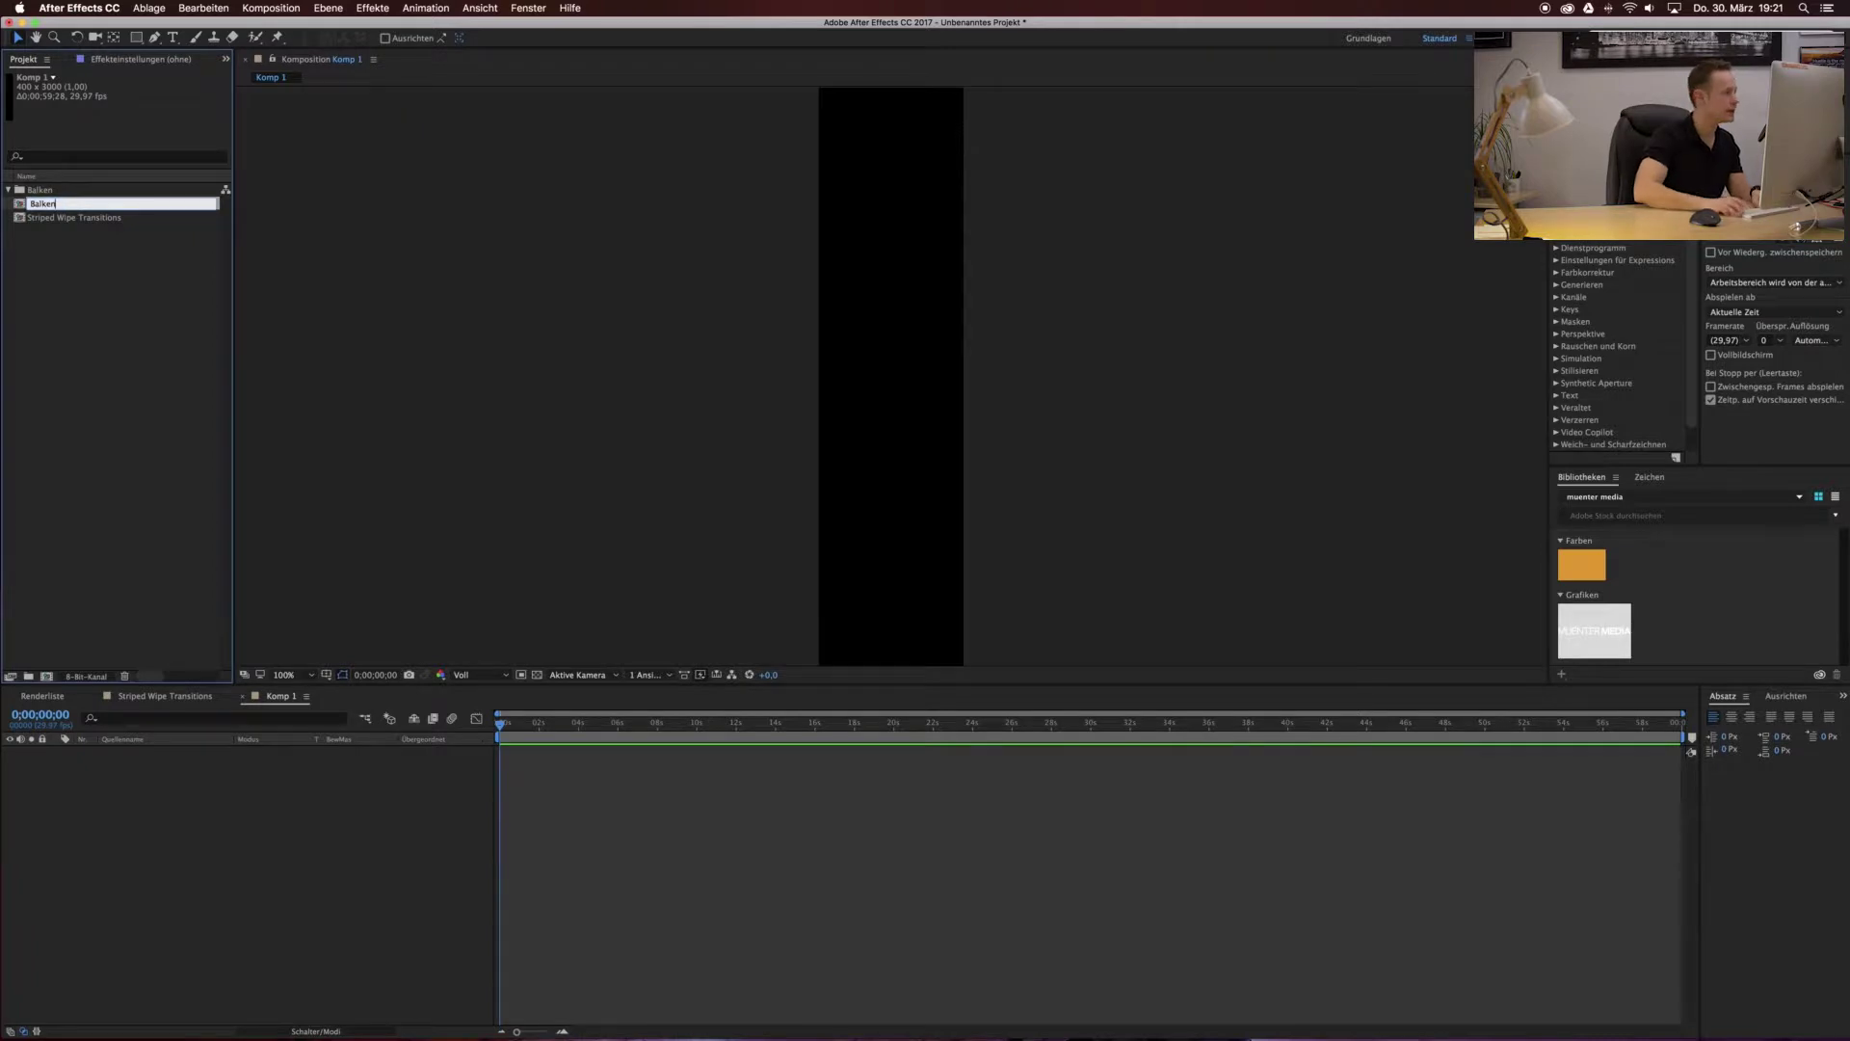
type("en1")
key("Return")
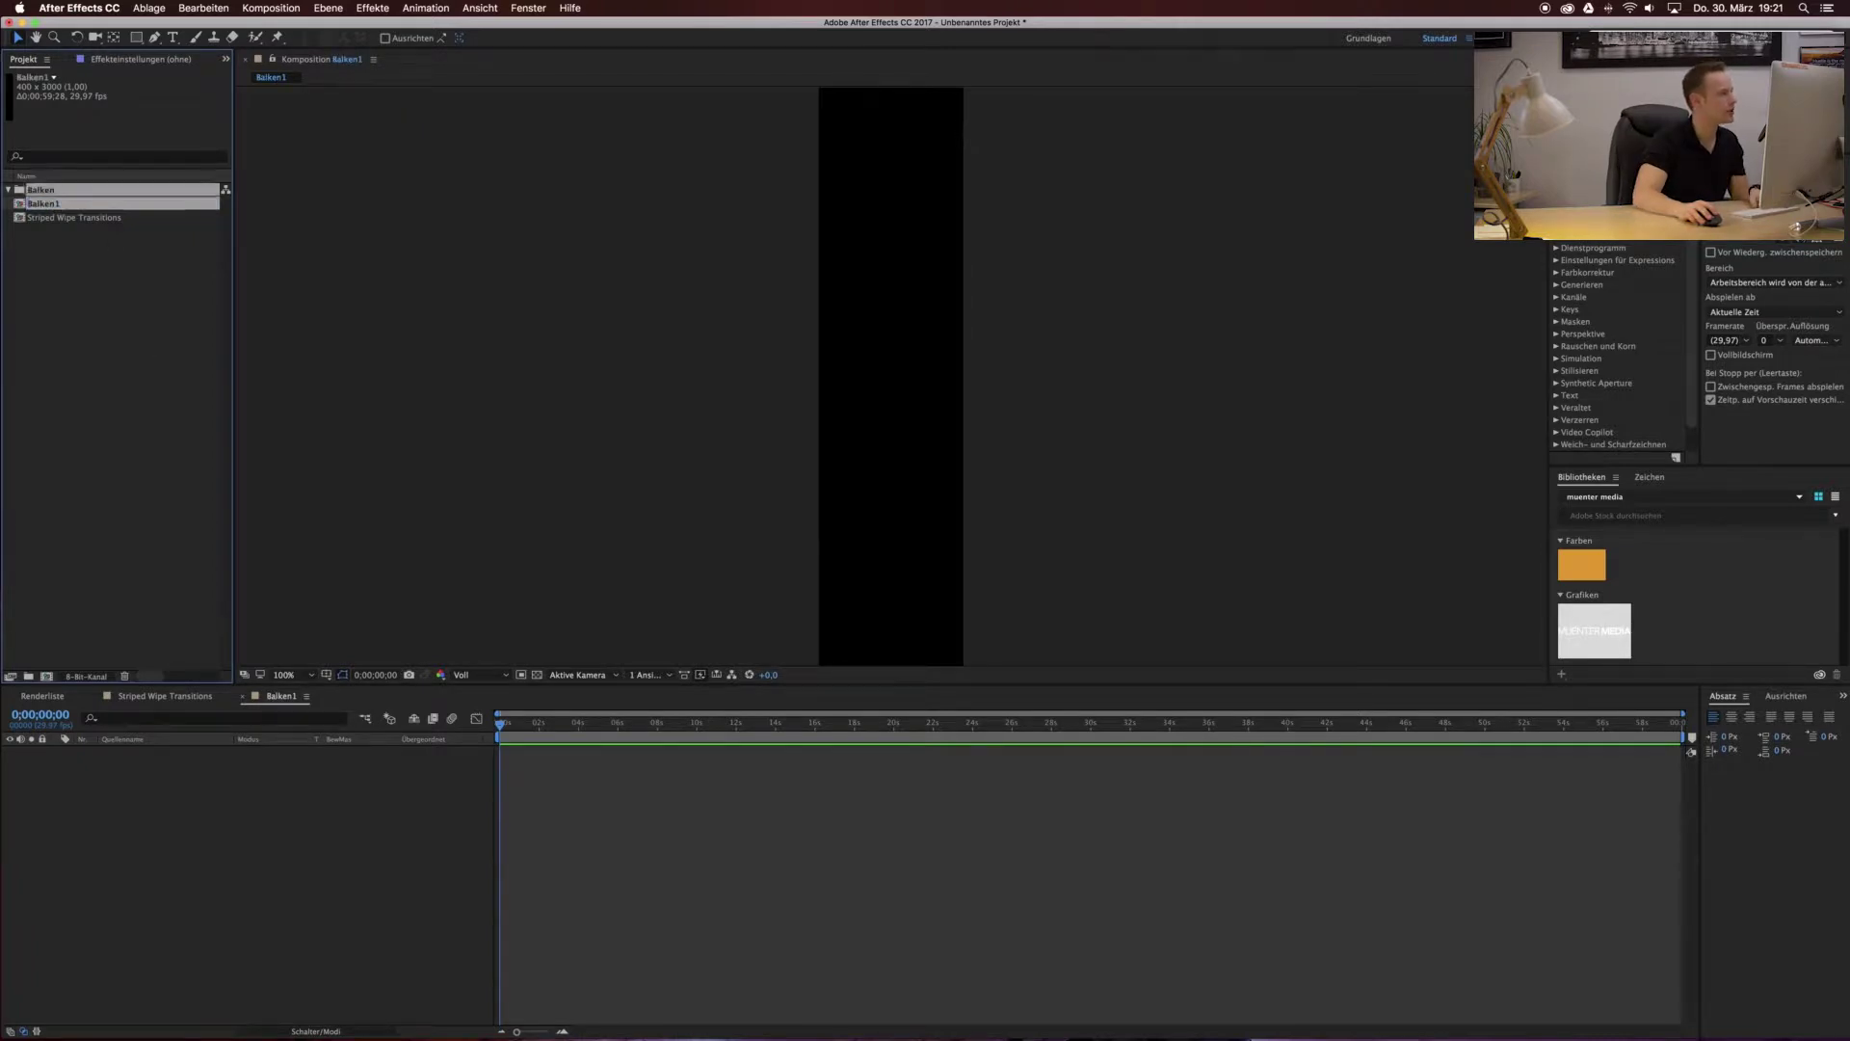
Move the Balken1 composition into the Balken folder.
left_click_drag(44, 204, 44, 192)
left_click(9, 190)
left_click(8, 190)
left_click(58, 203)
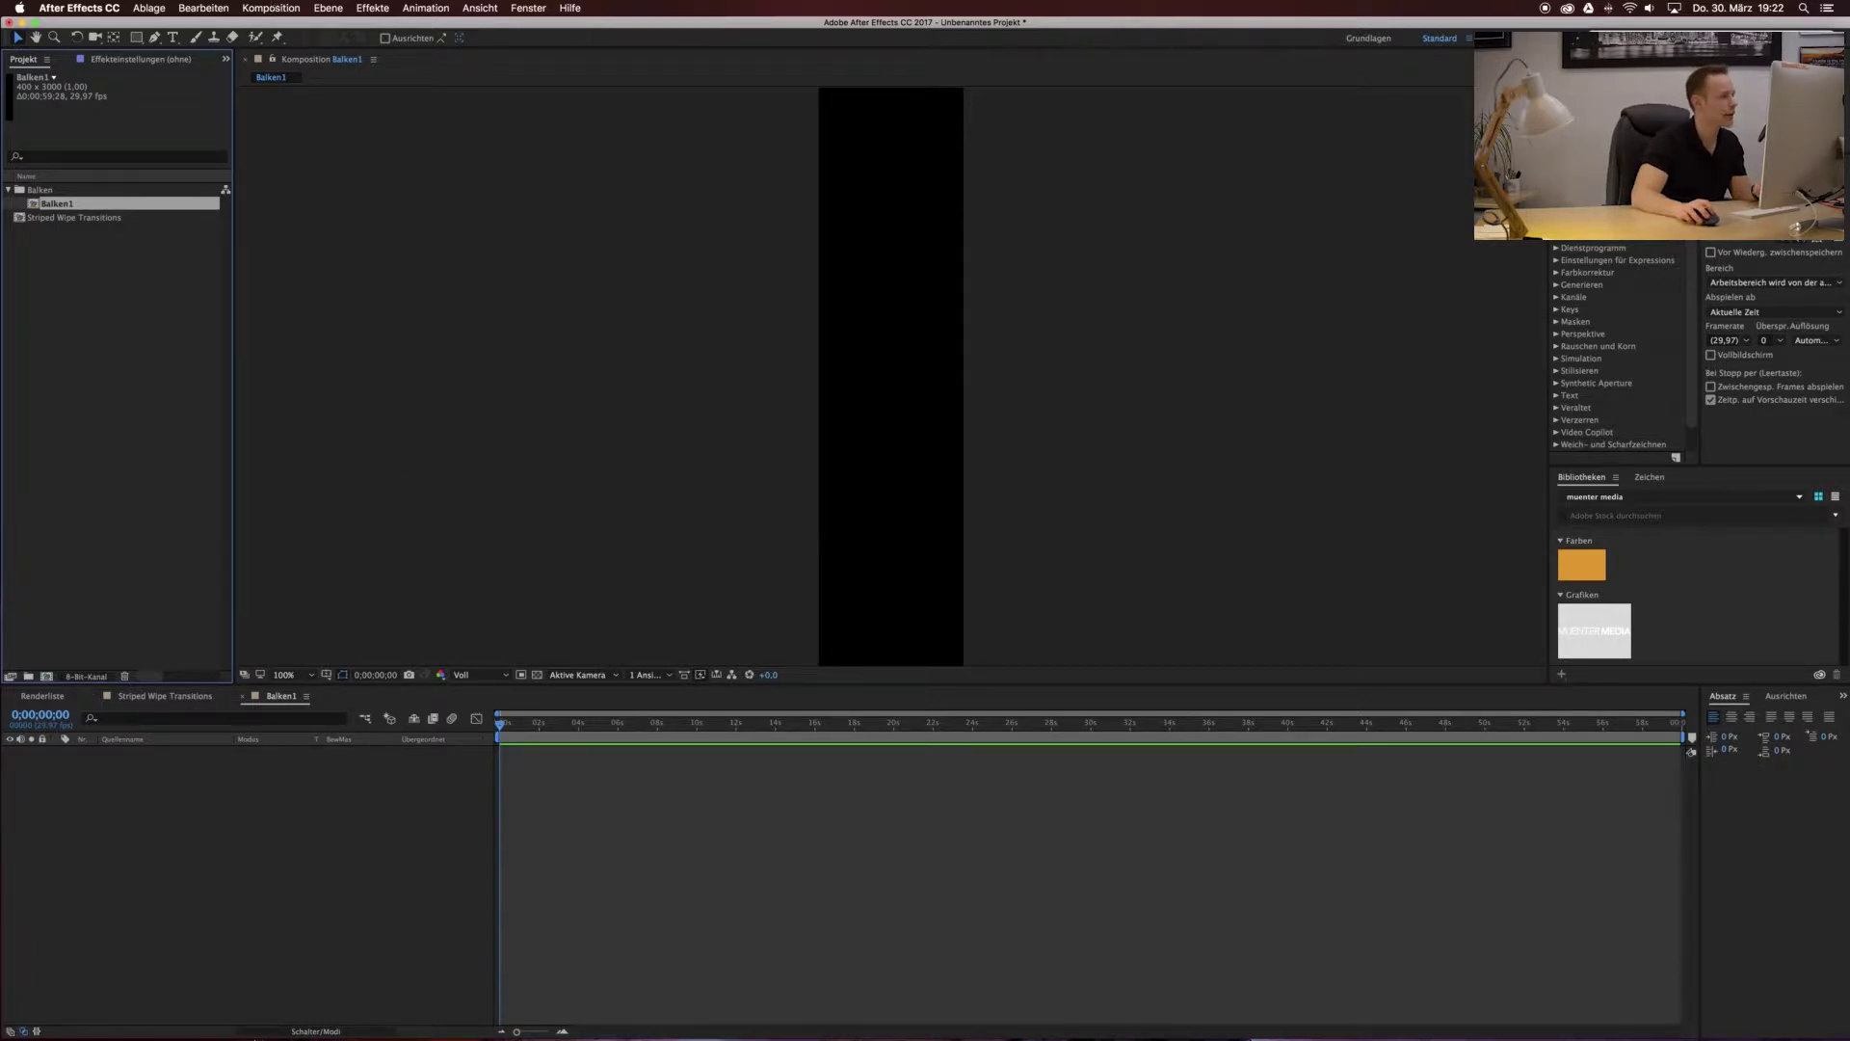
Add a lime-green (9AFF00) solid layer filling Balken1.
right_click(205, 785)
mouse_move(229, 796)
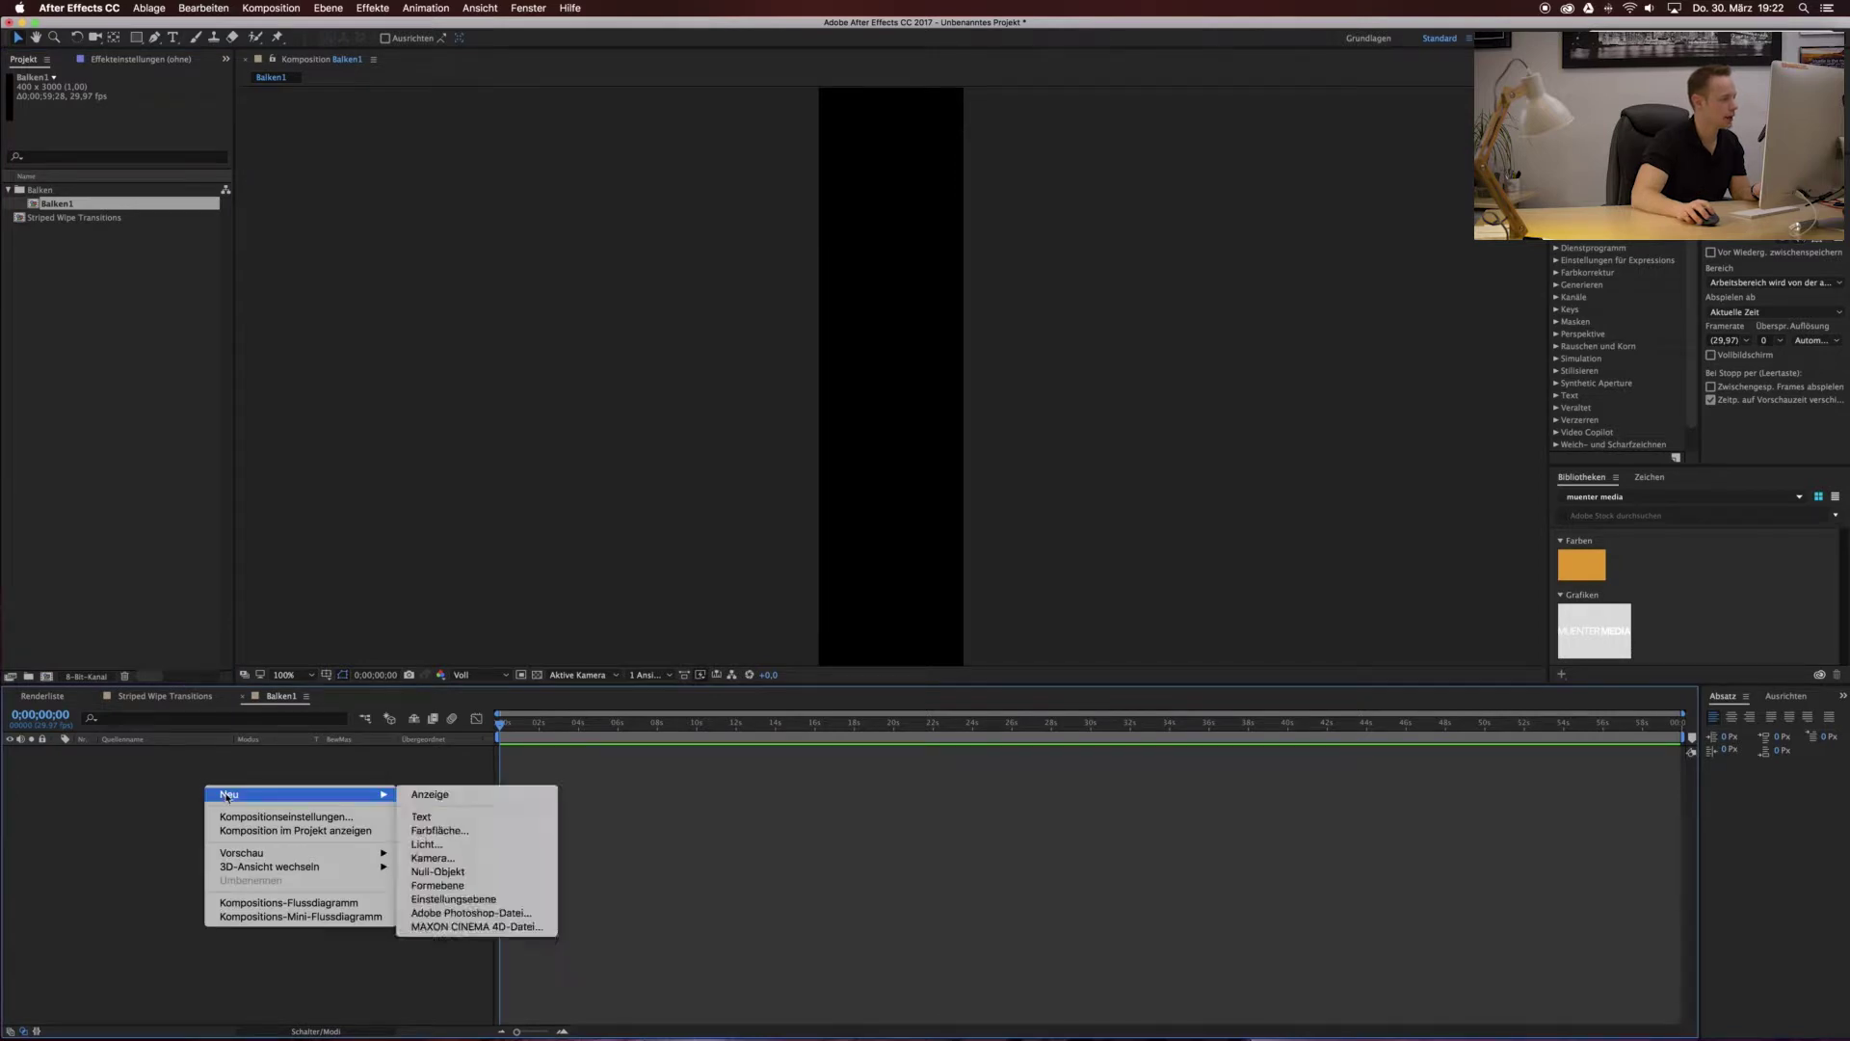
left_click(440, 829)
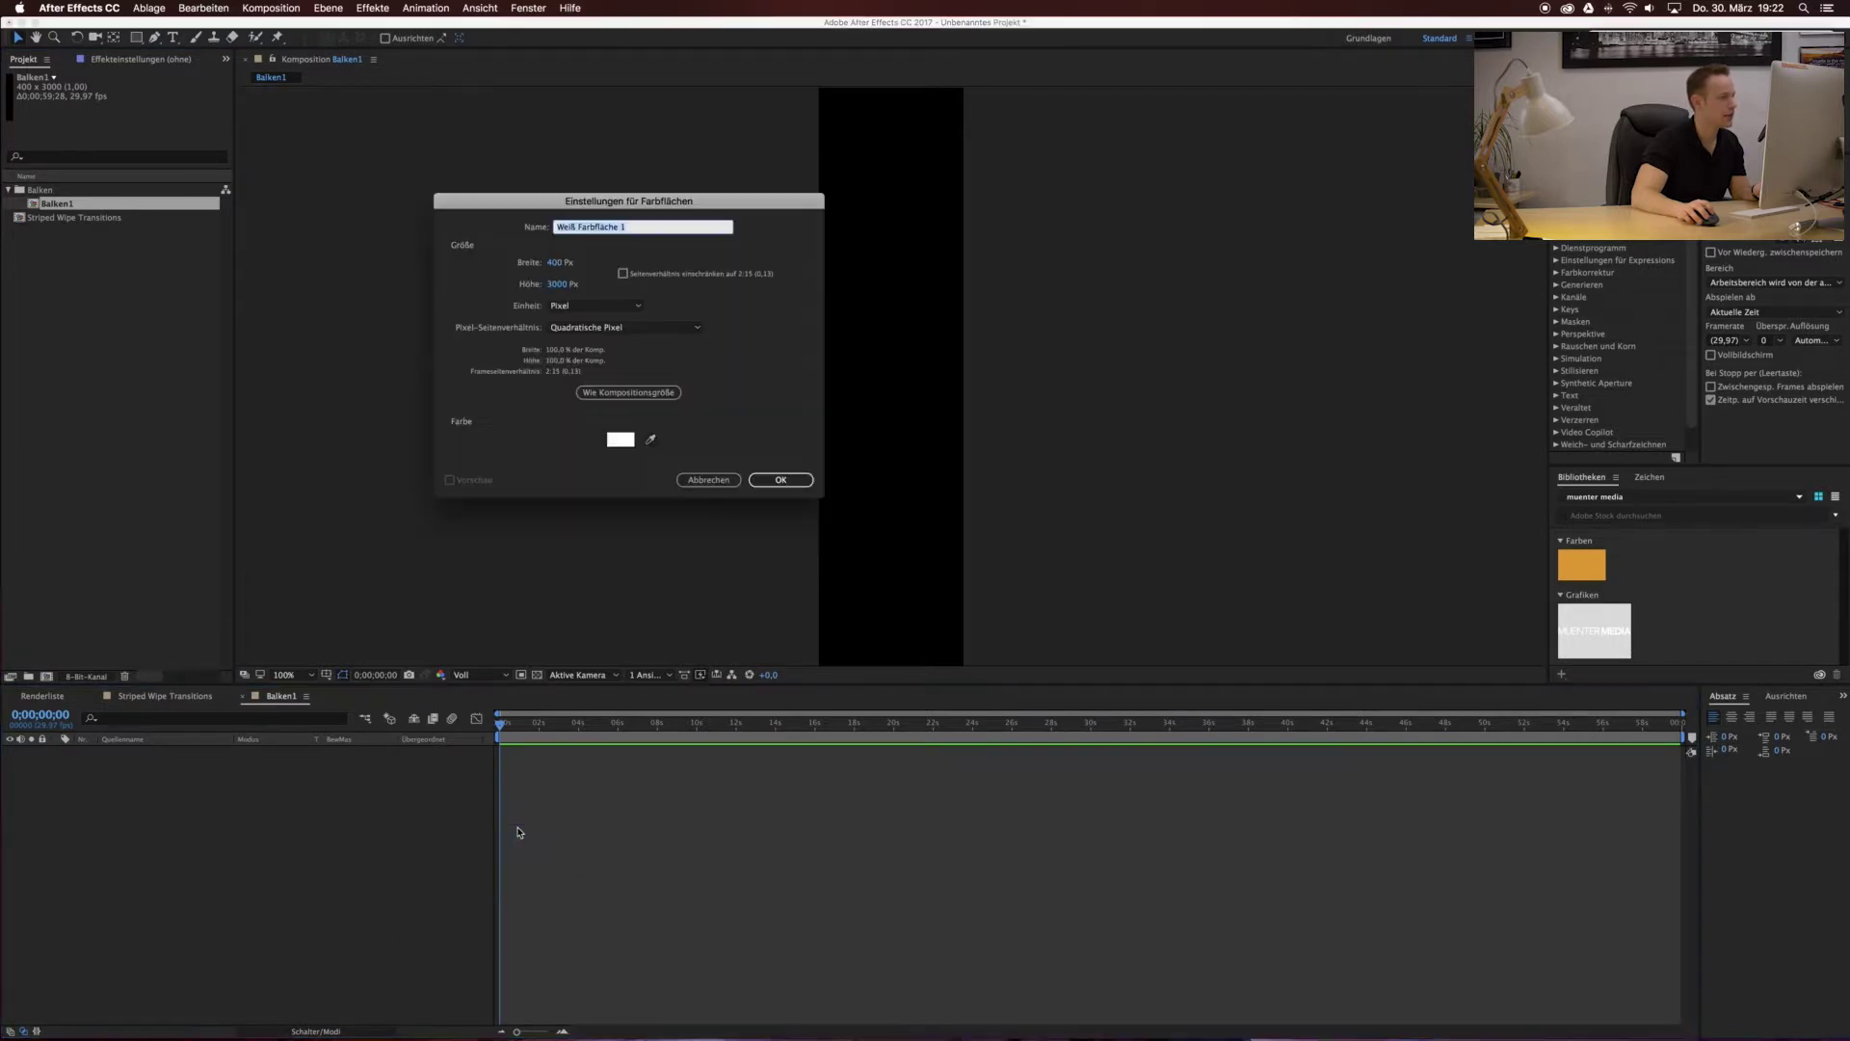
left_click(622, 440)
left_click_drag(798, 366, 796, 354)
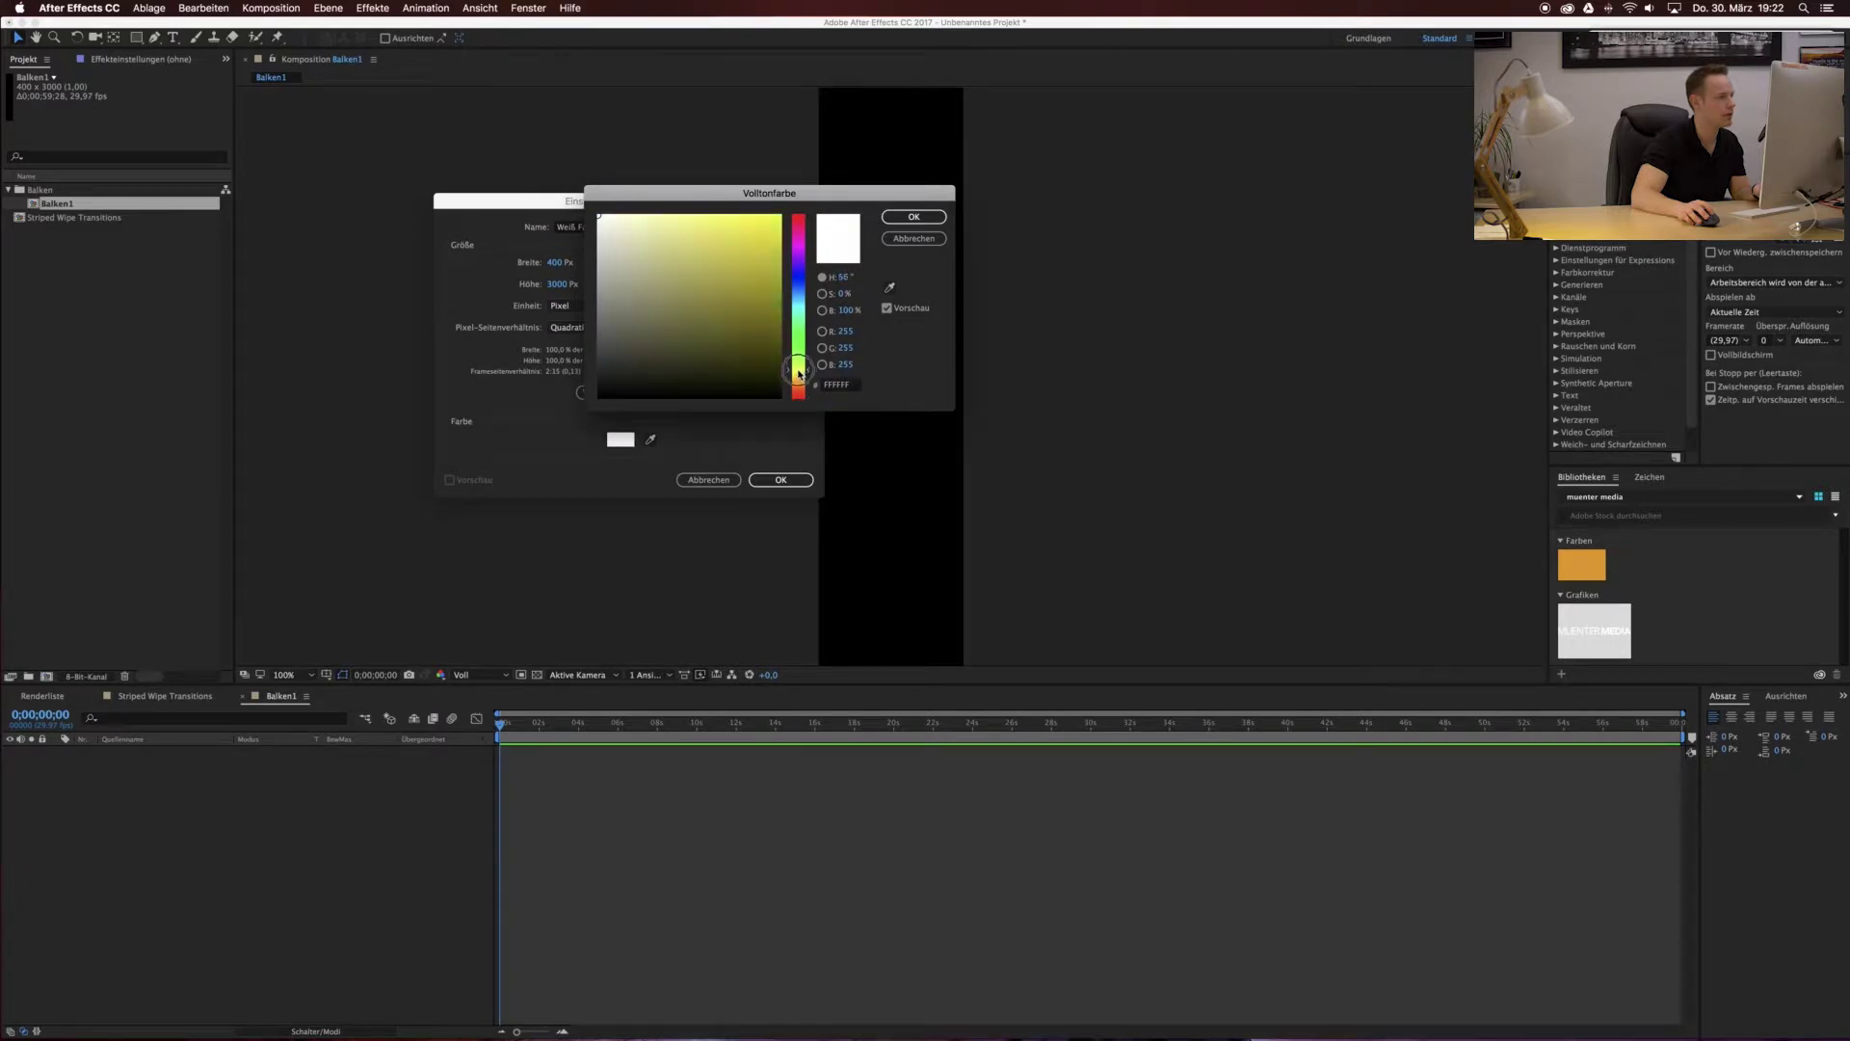
left_click_drag(783, 338, 780, 216)
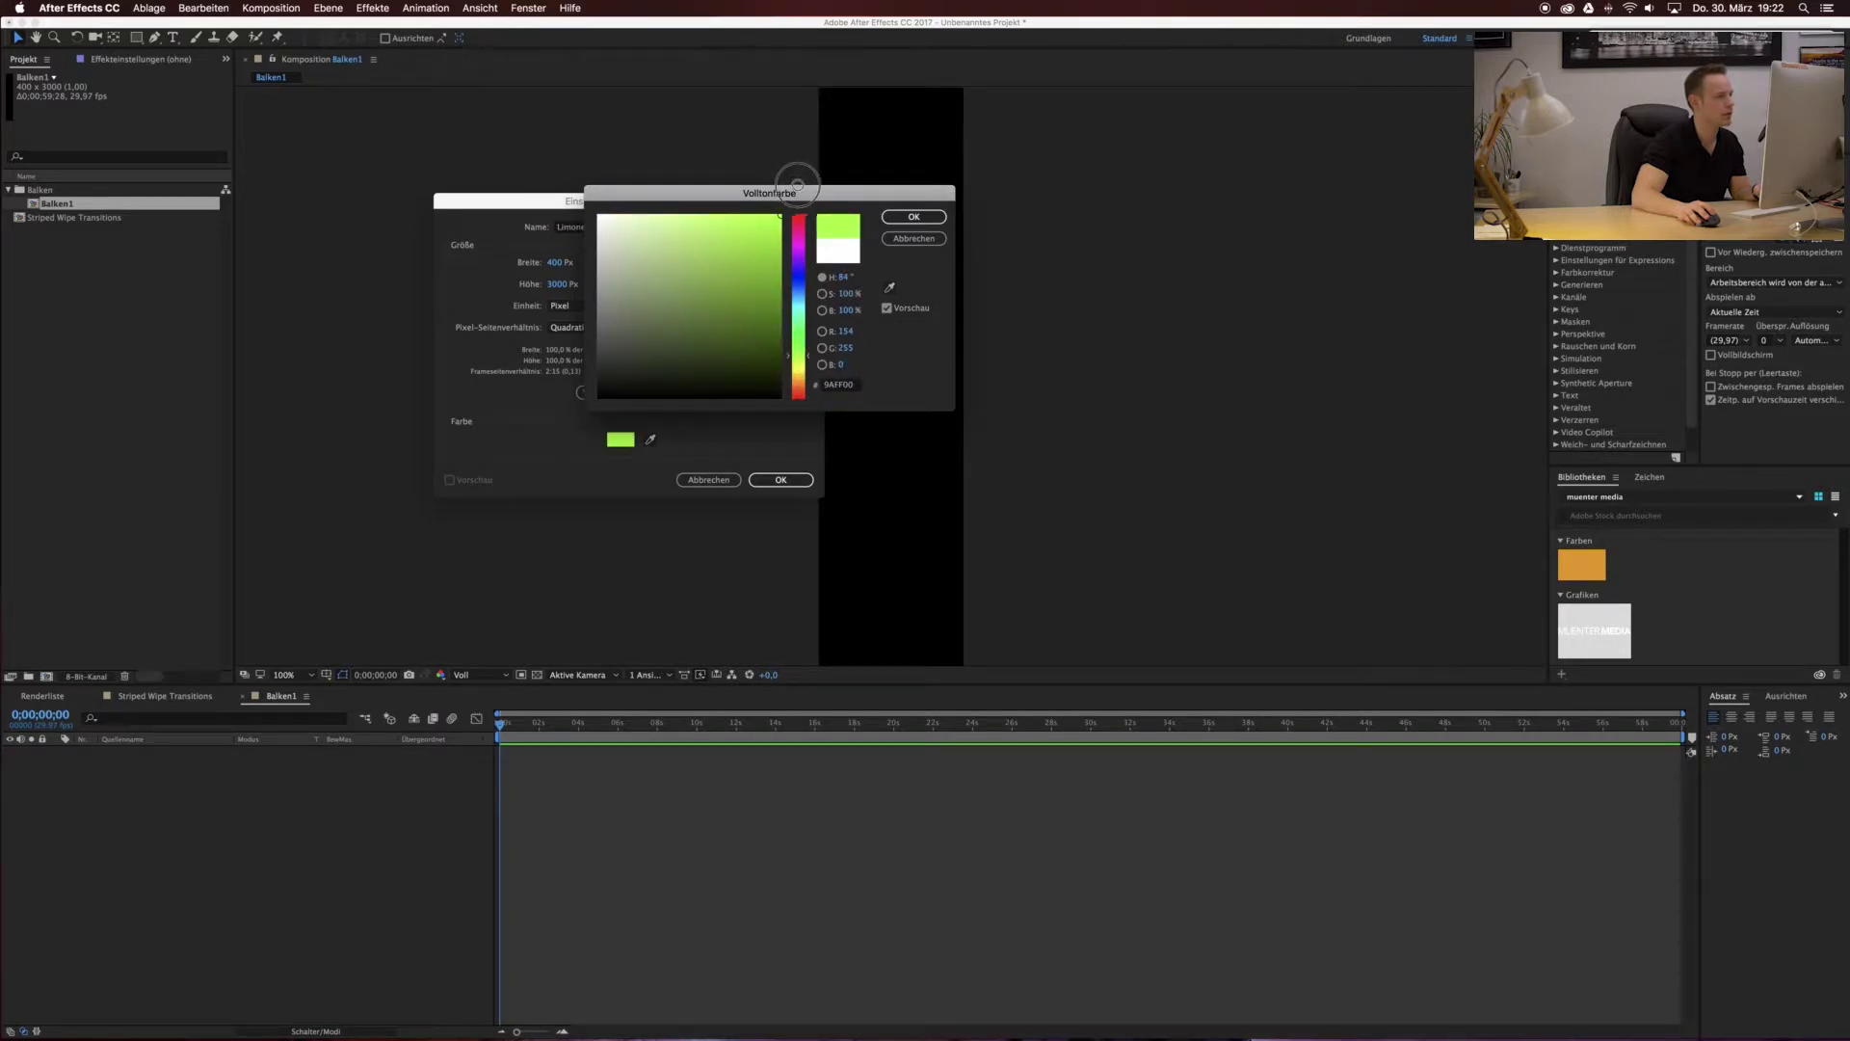
left_click(905, 220)
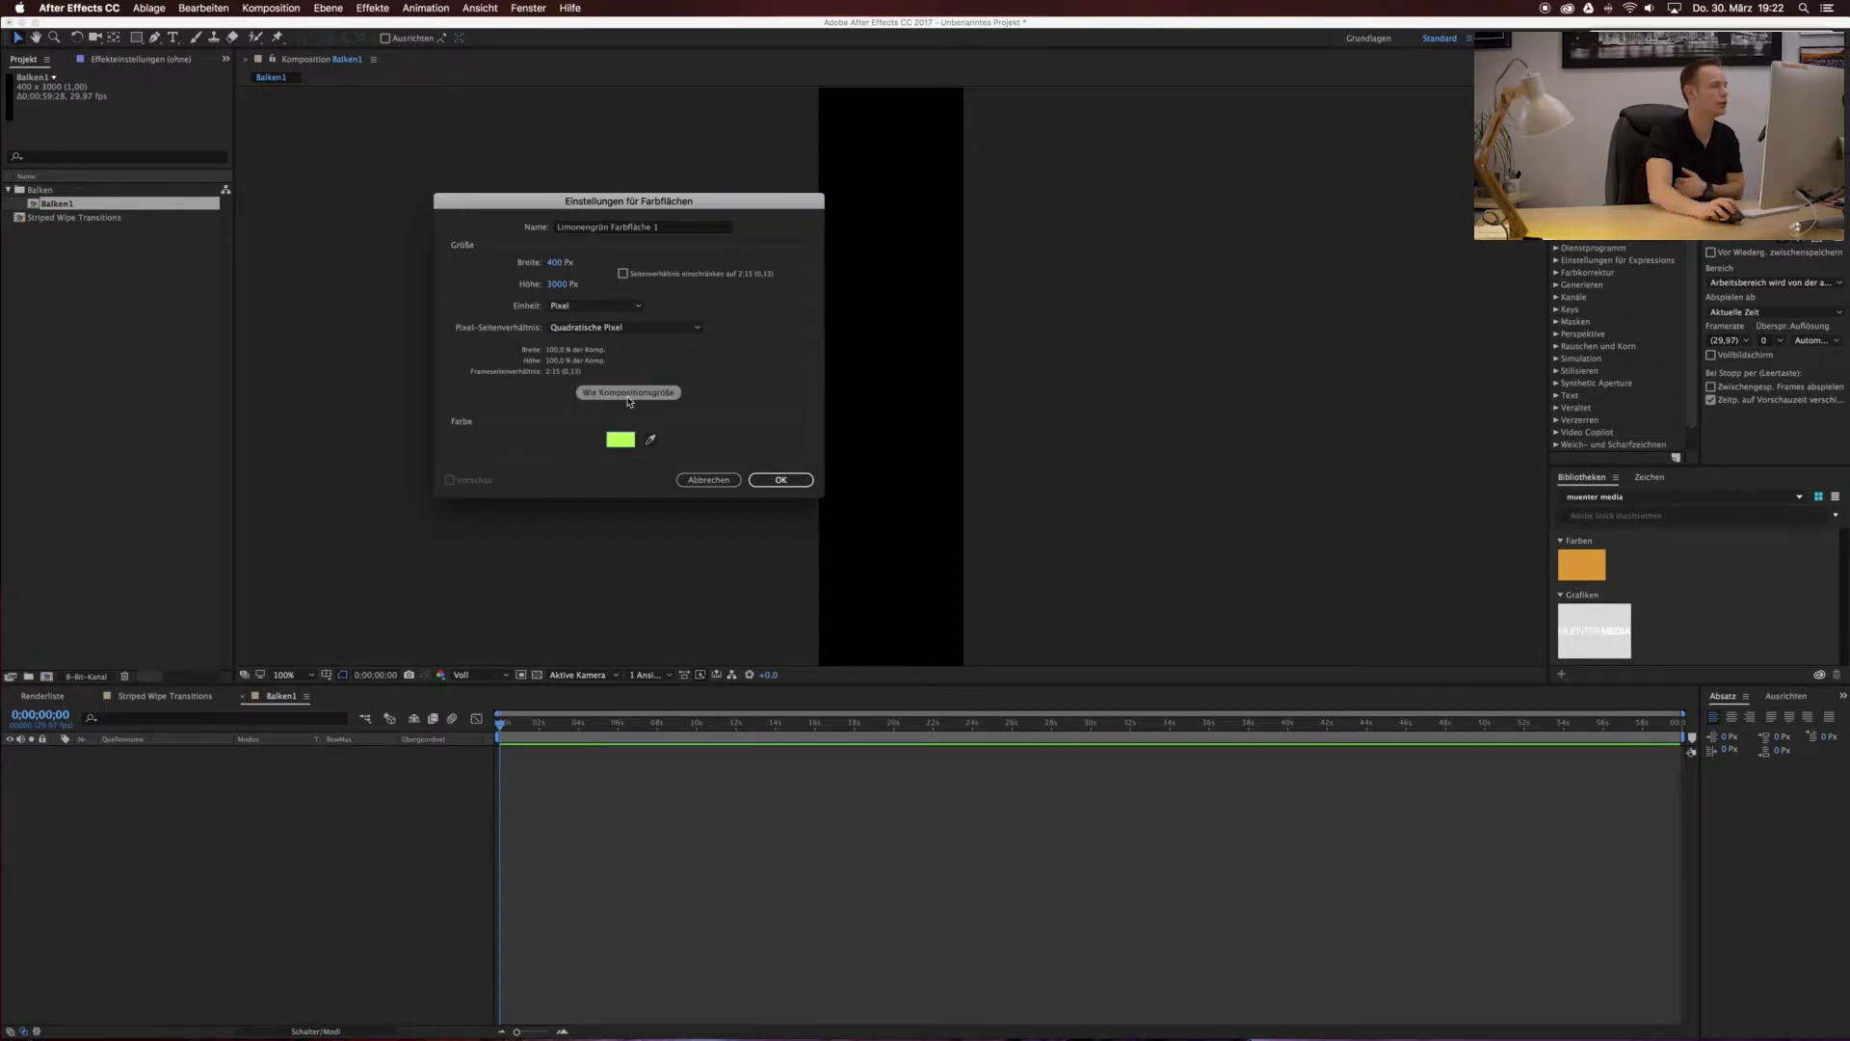
left_click(781, 479)
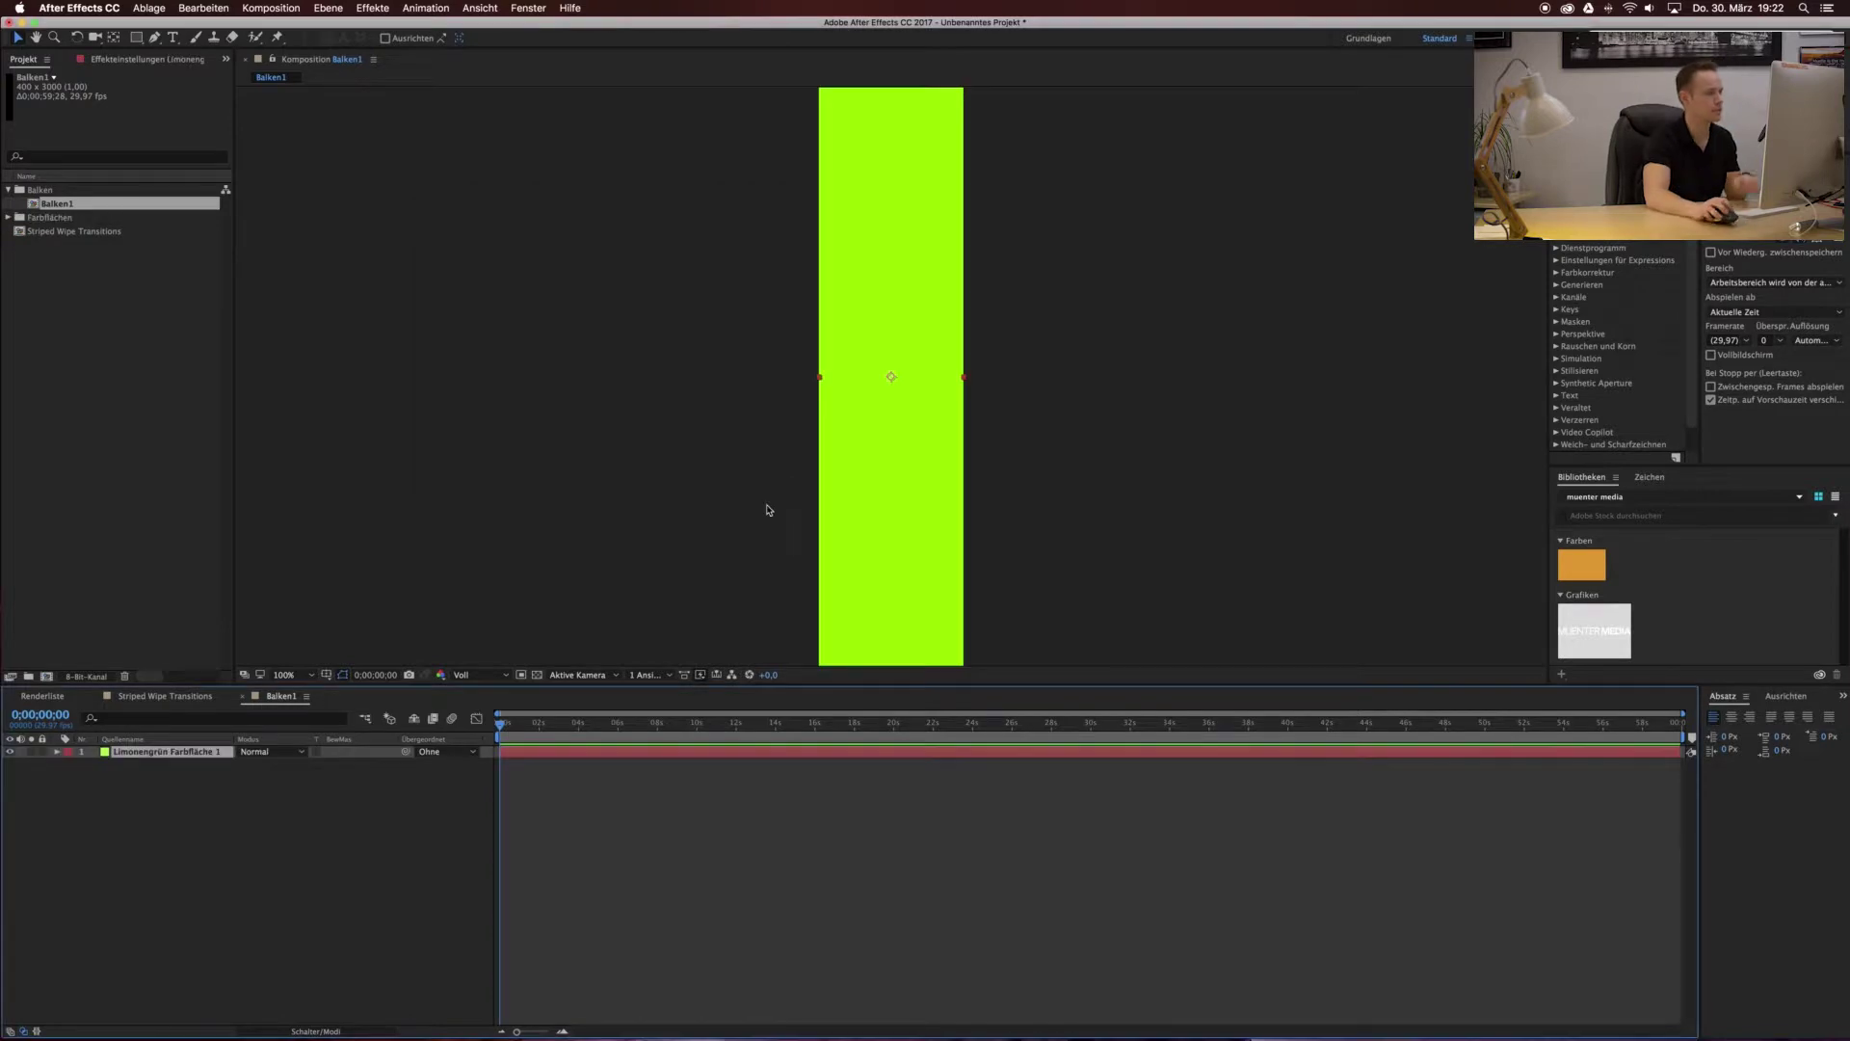
left_click(699, 442)
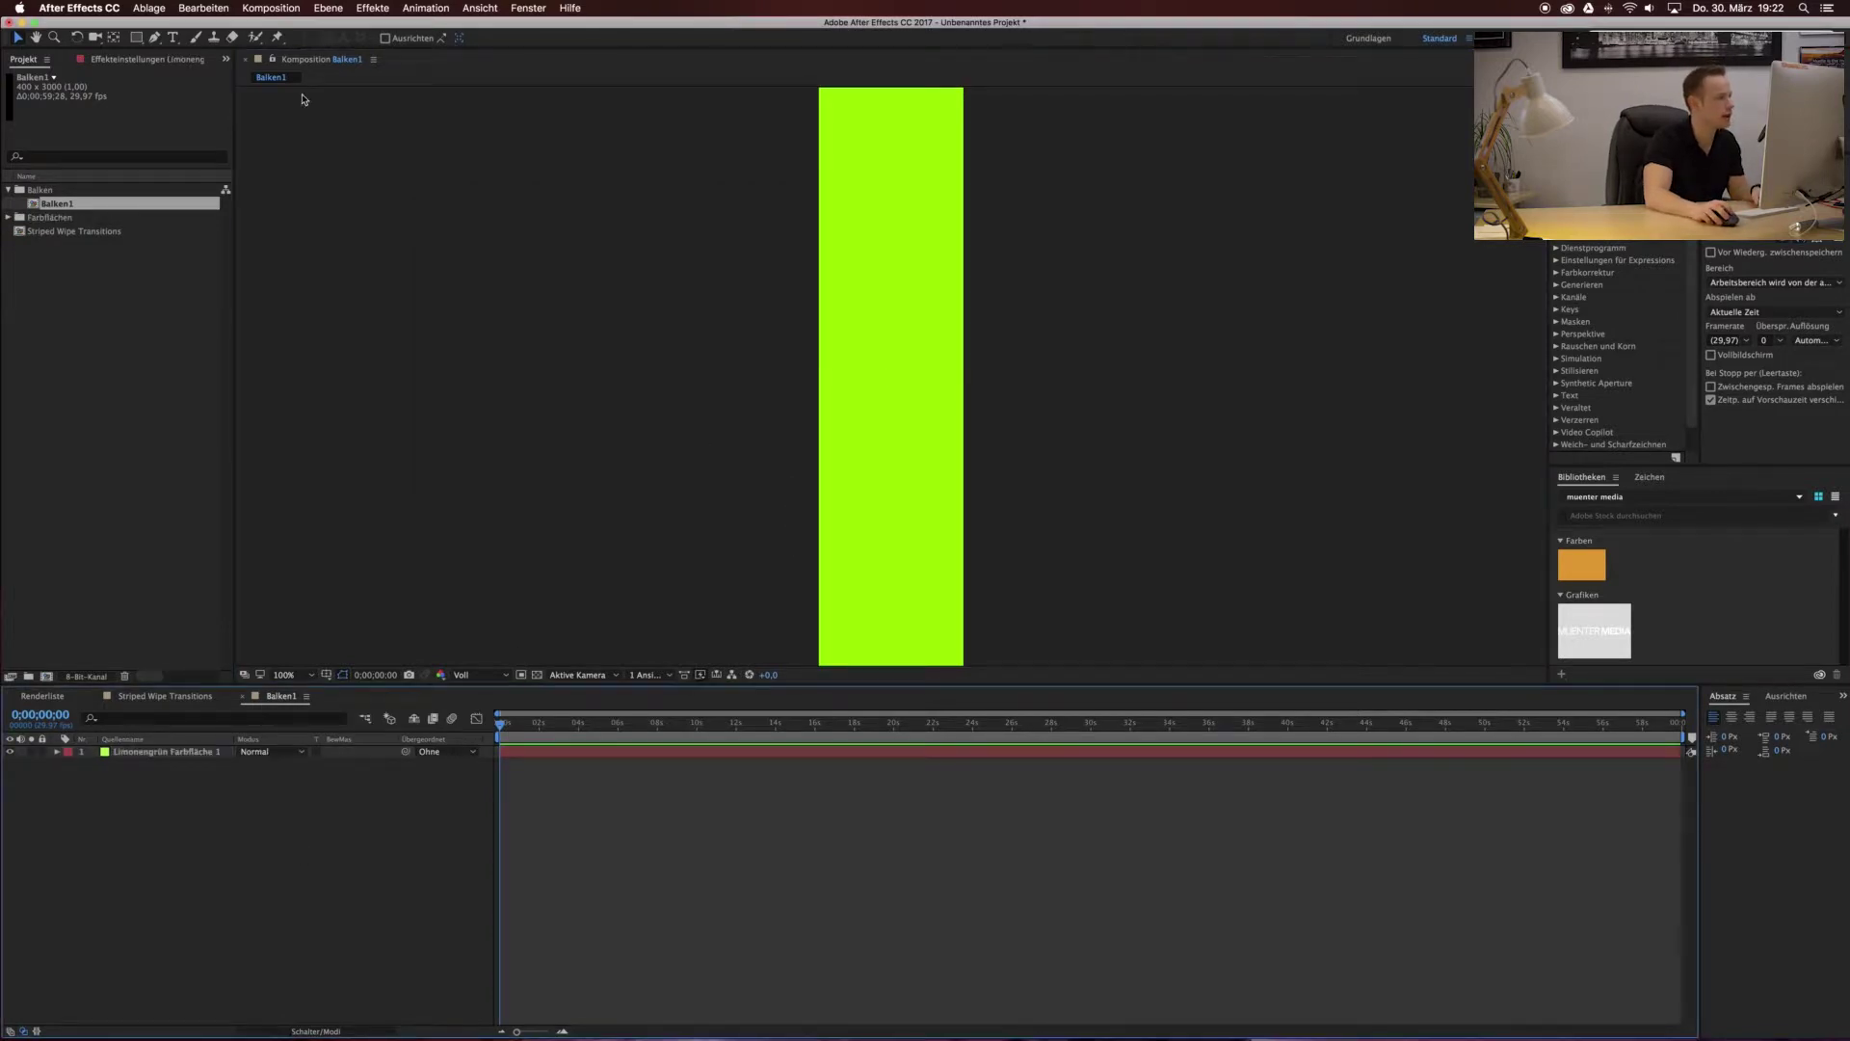
Nest Balken1 in Striped Wipe Transitions, aligned to the left edge and vertically centred.
left_click(159, 697)
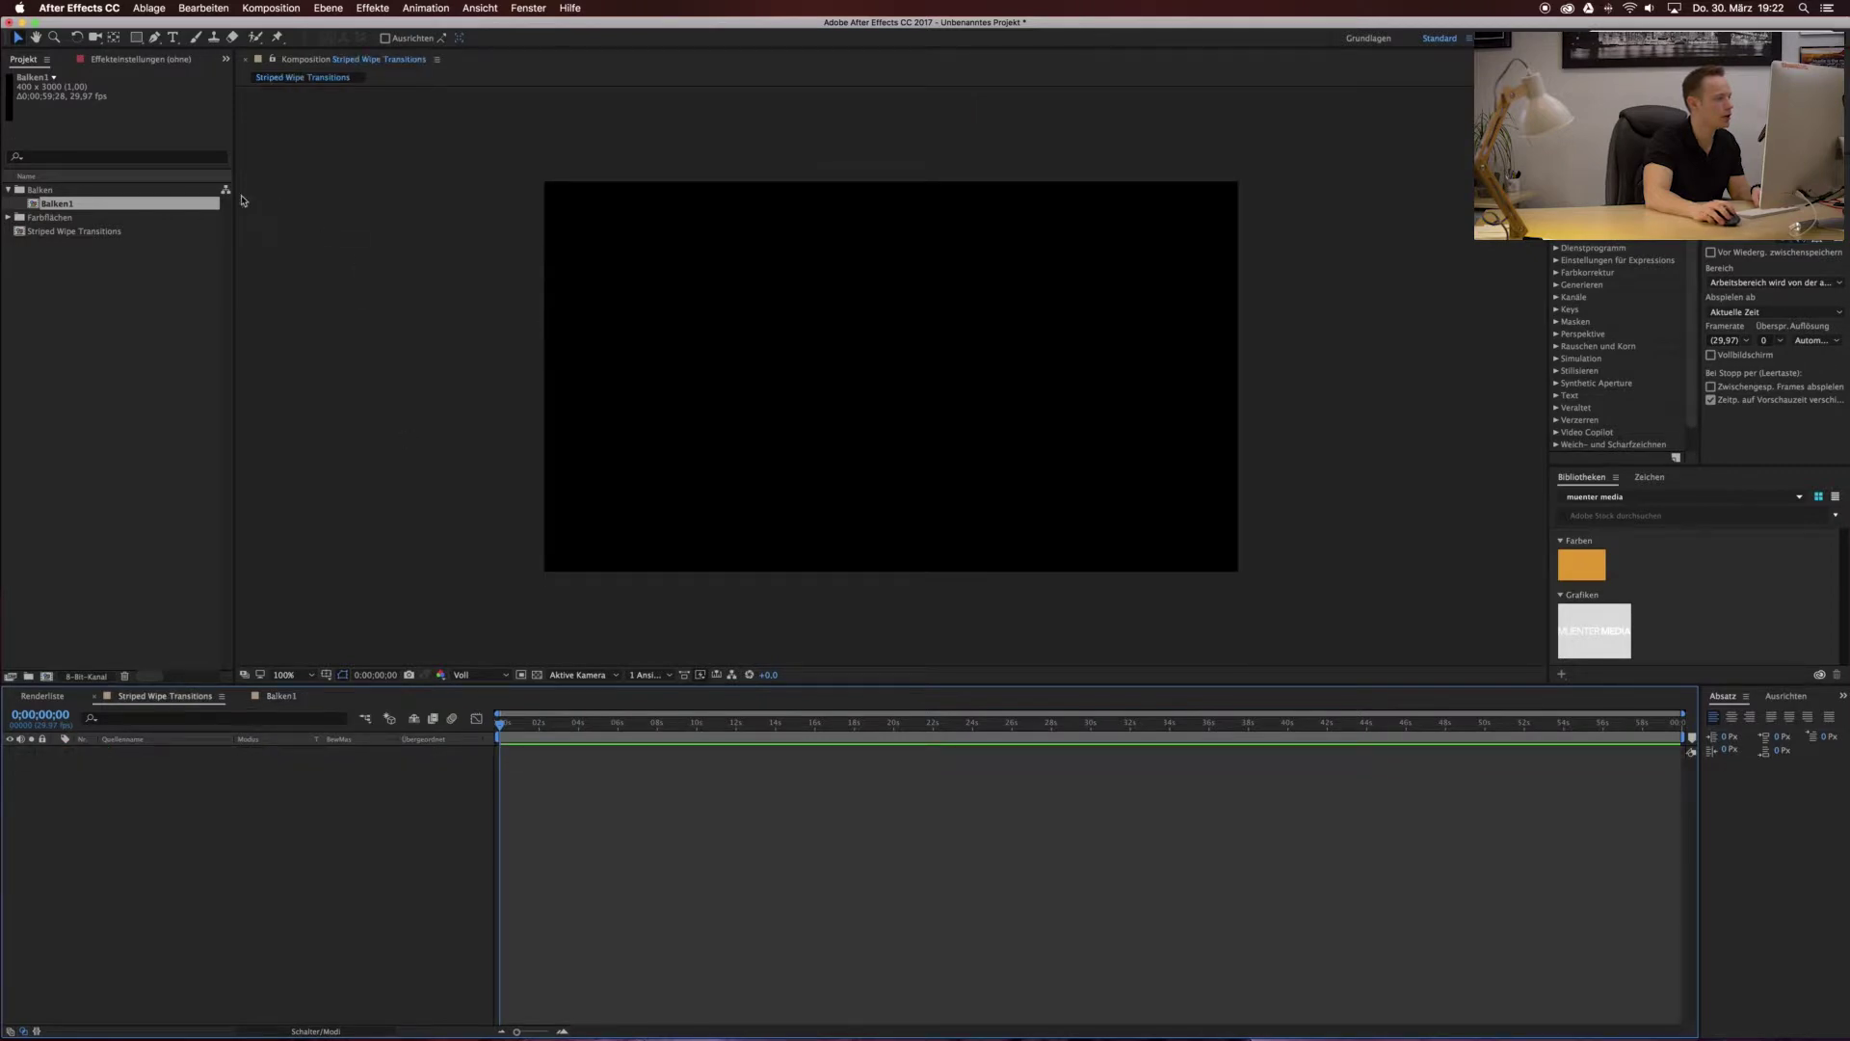
left_click_drag(58, 205, 634, 260)
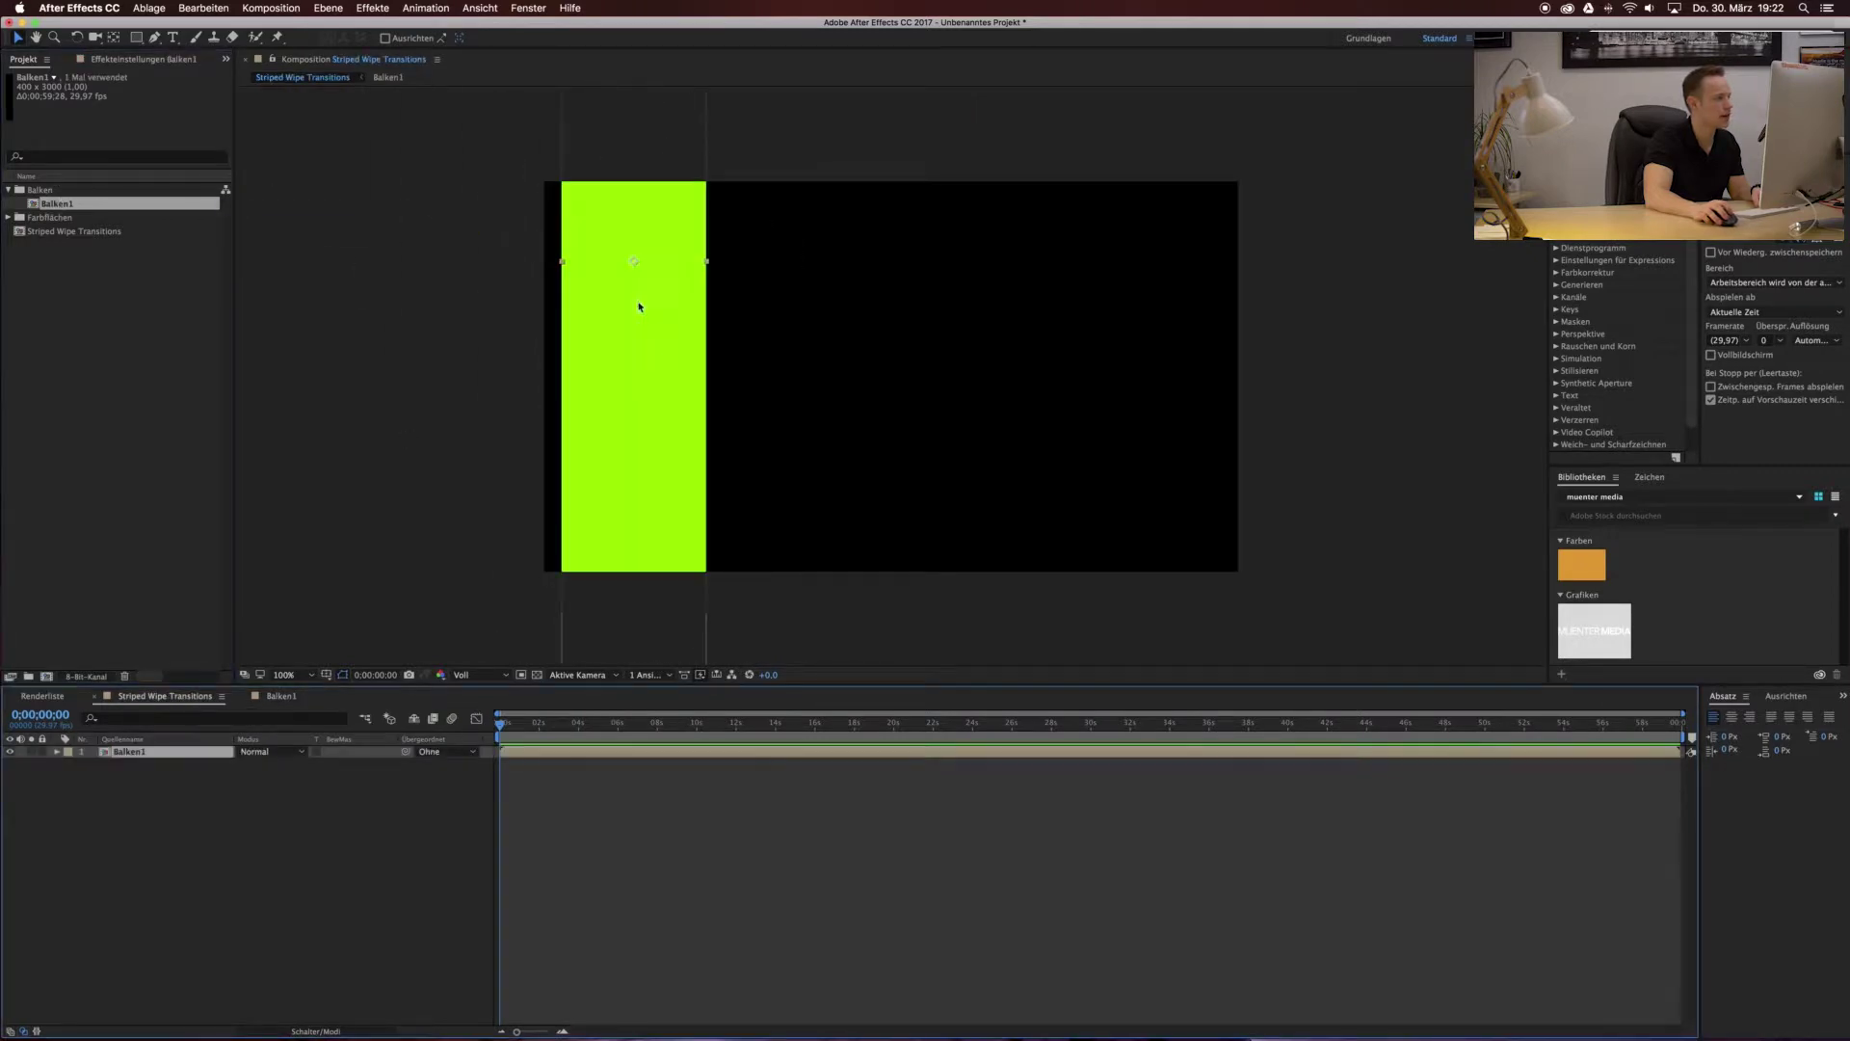
left_click_drag(636, 327, 641, 355)
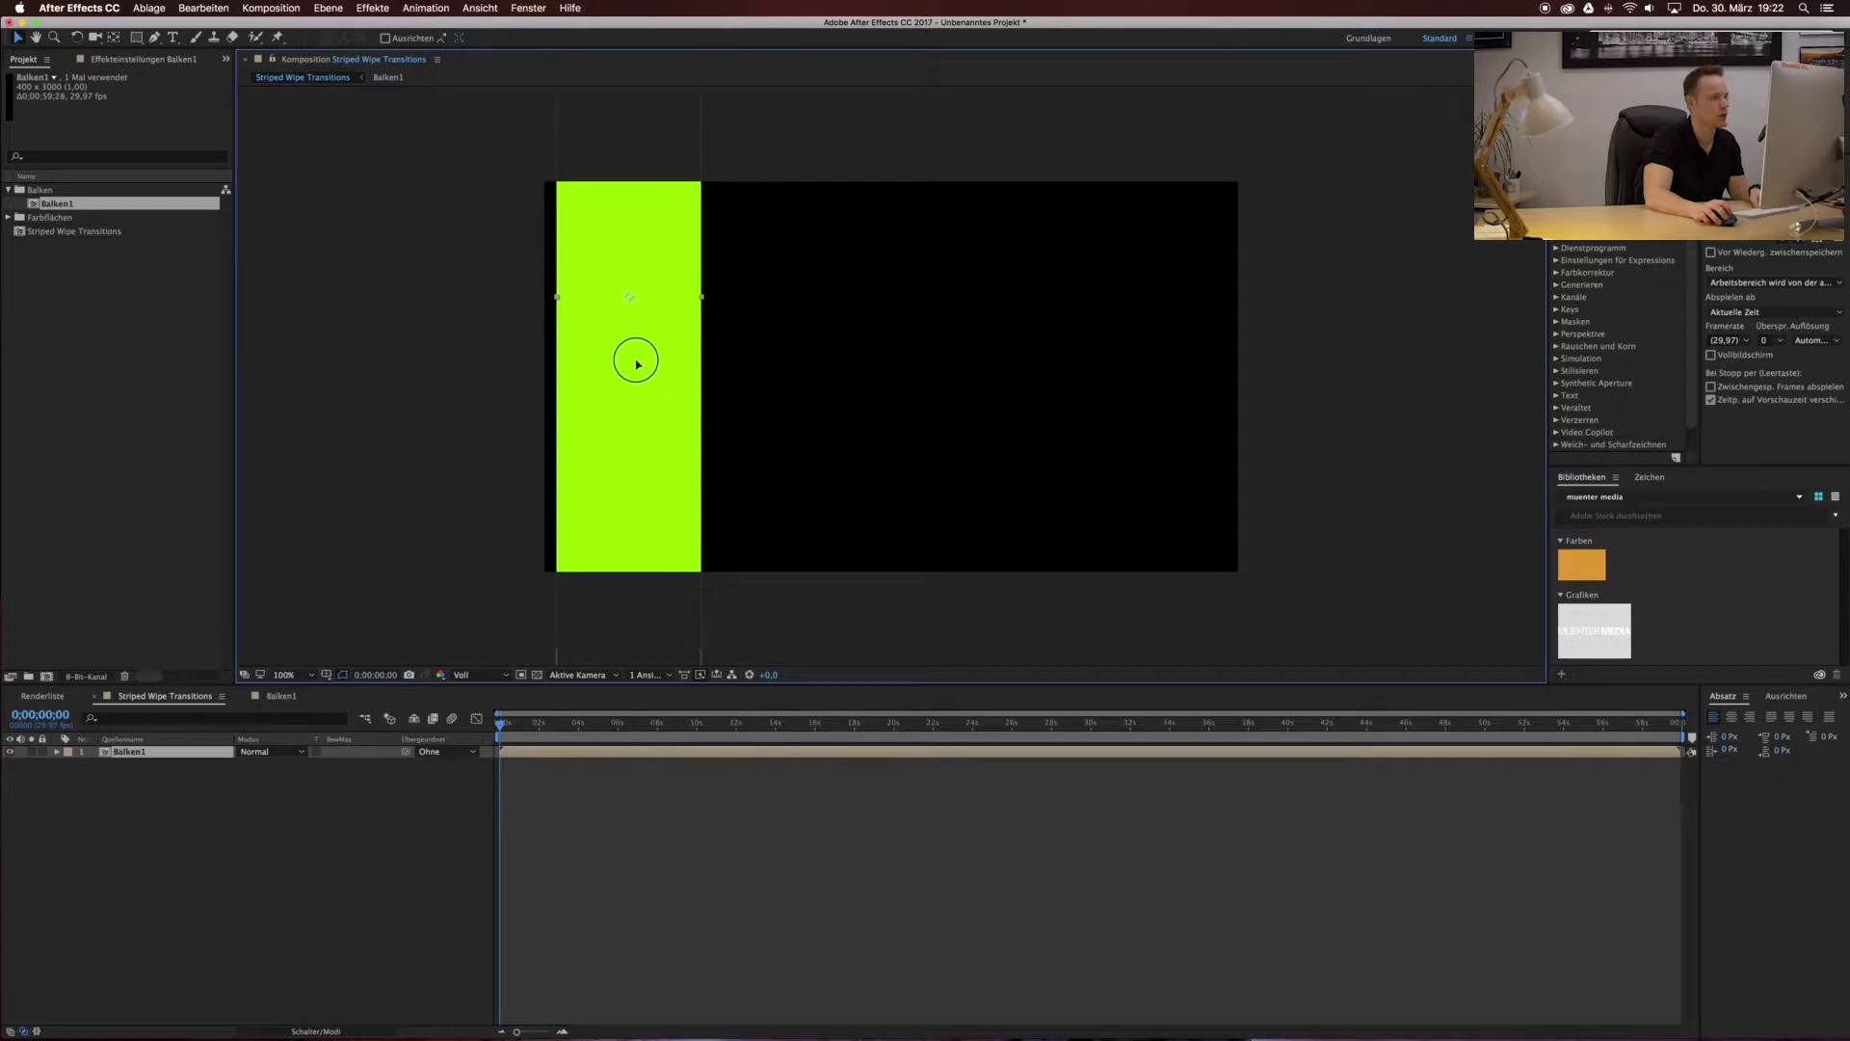
left_click(1786, 696)
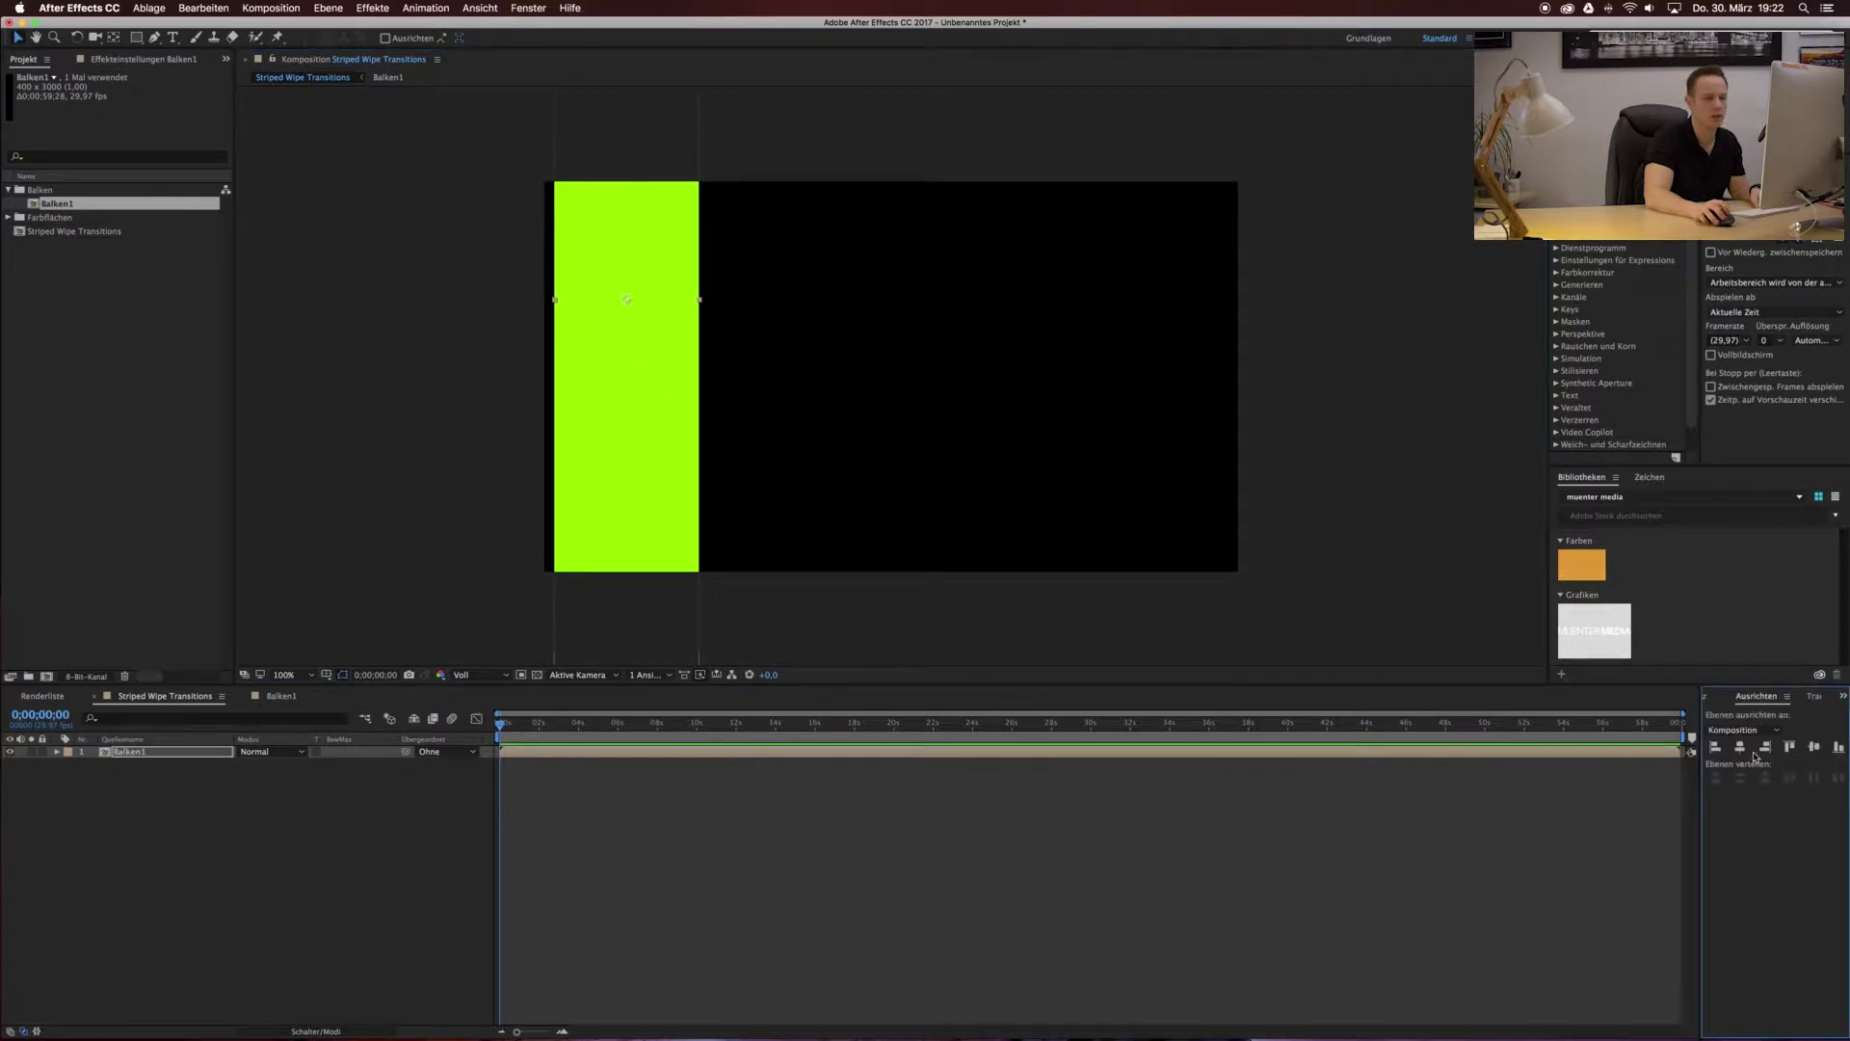
left_click(1721, 749)
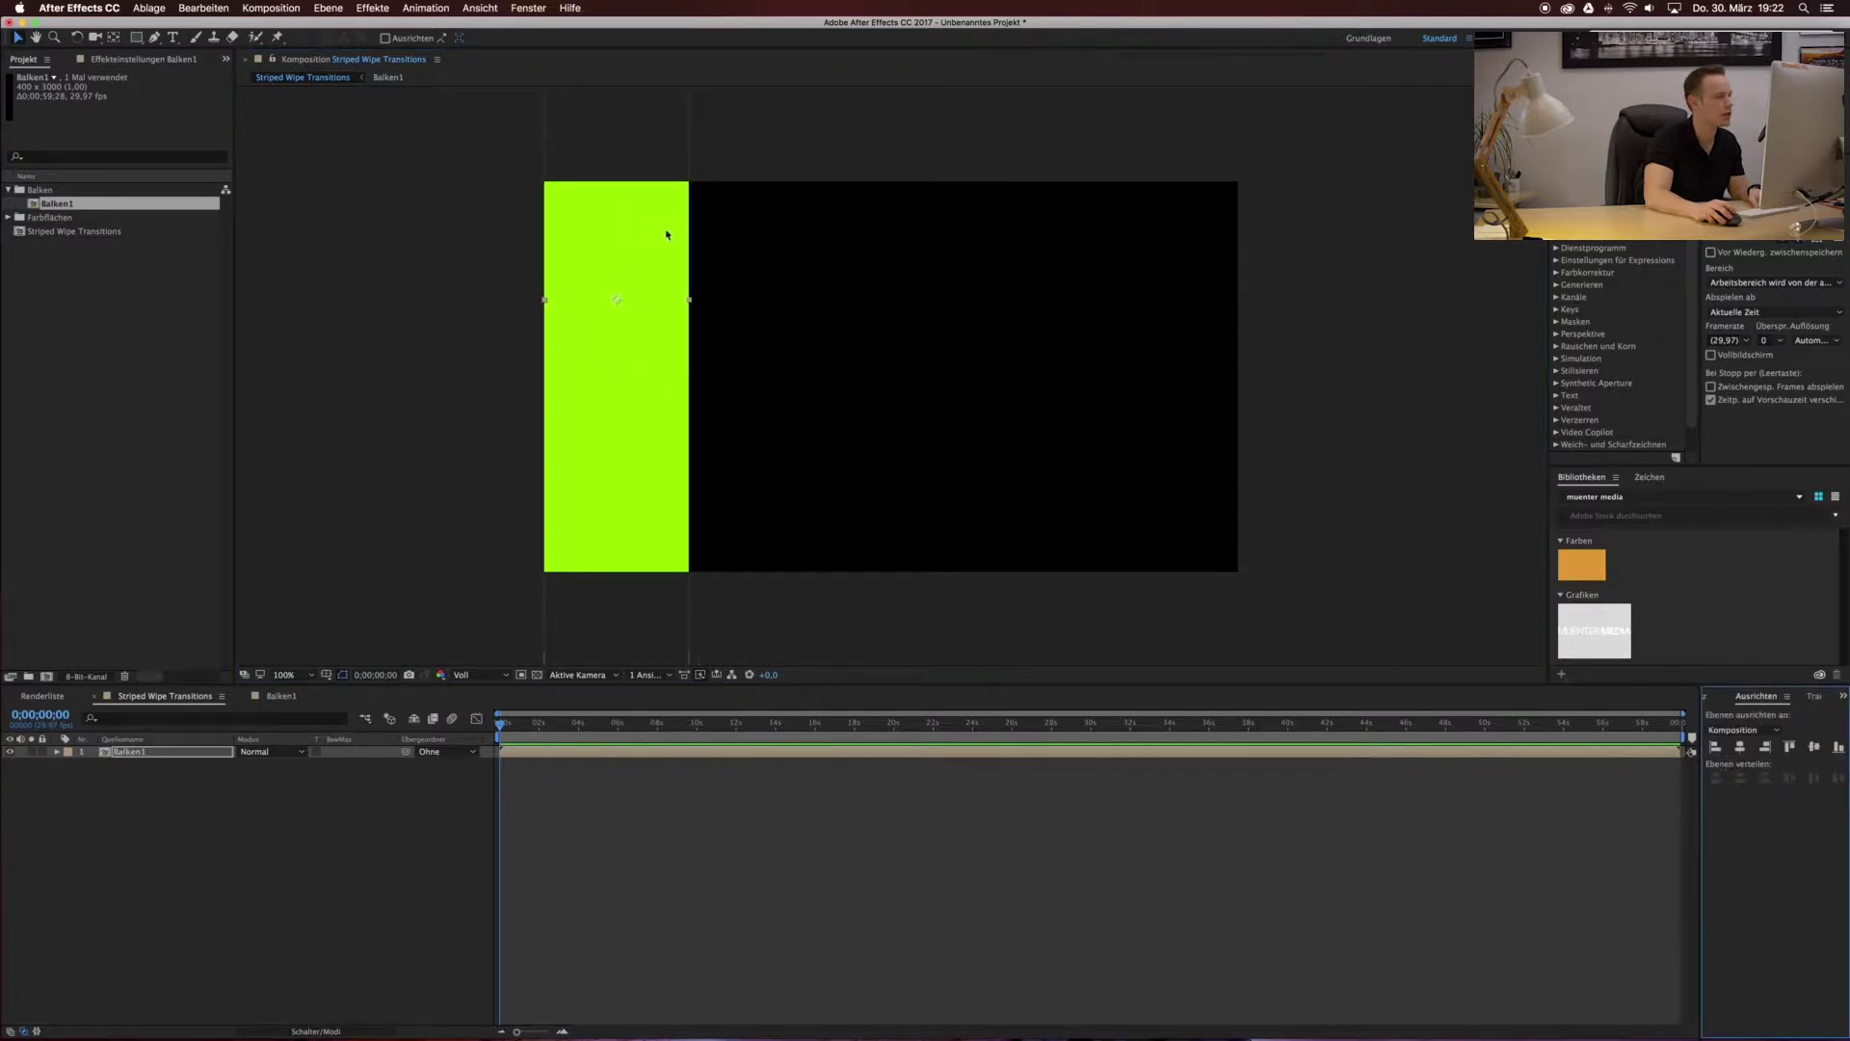
left_click(1814, 748)
left_click(512, 661)
Fit the viewer to the composition, scrub the timeline, then open Balken1.
left_click(293, 674)
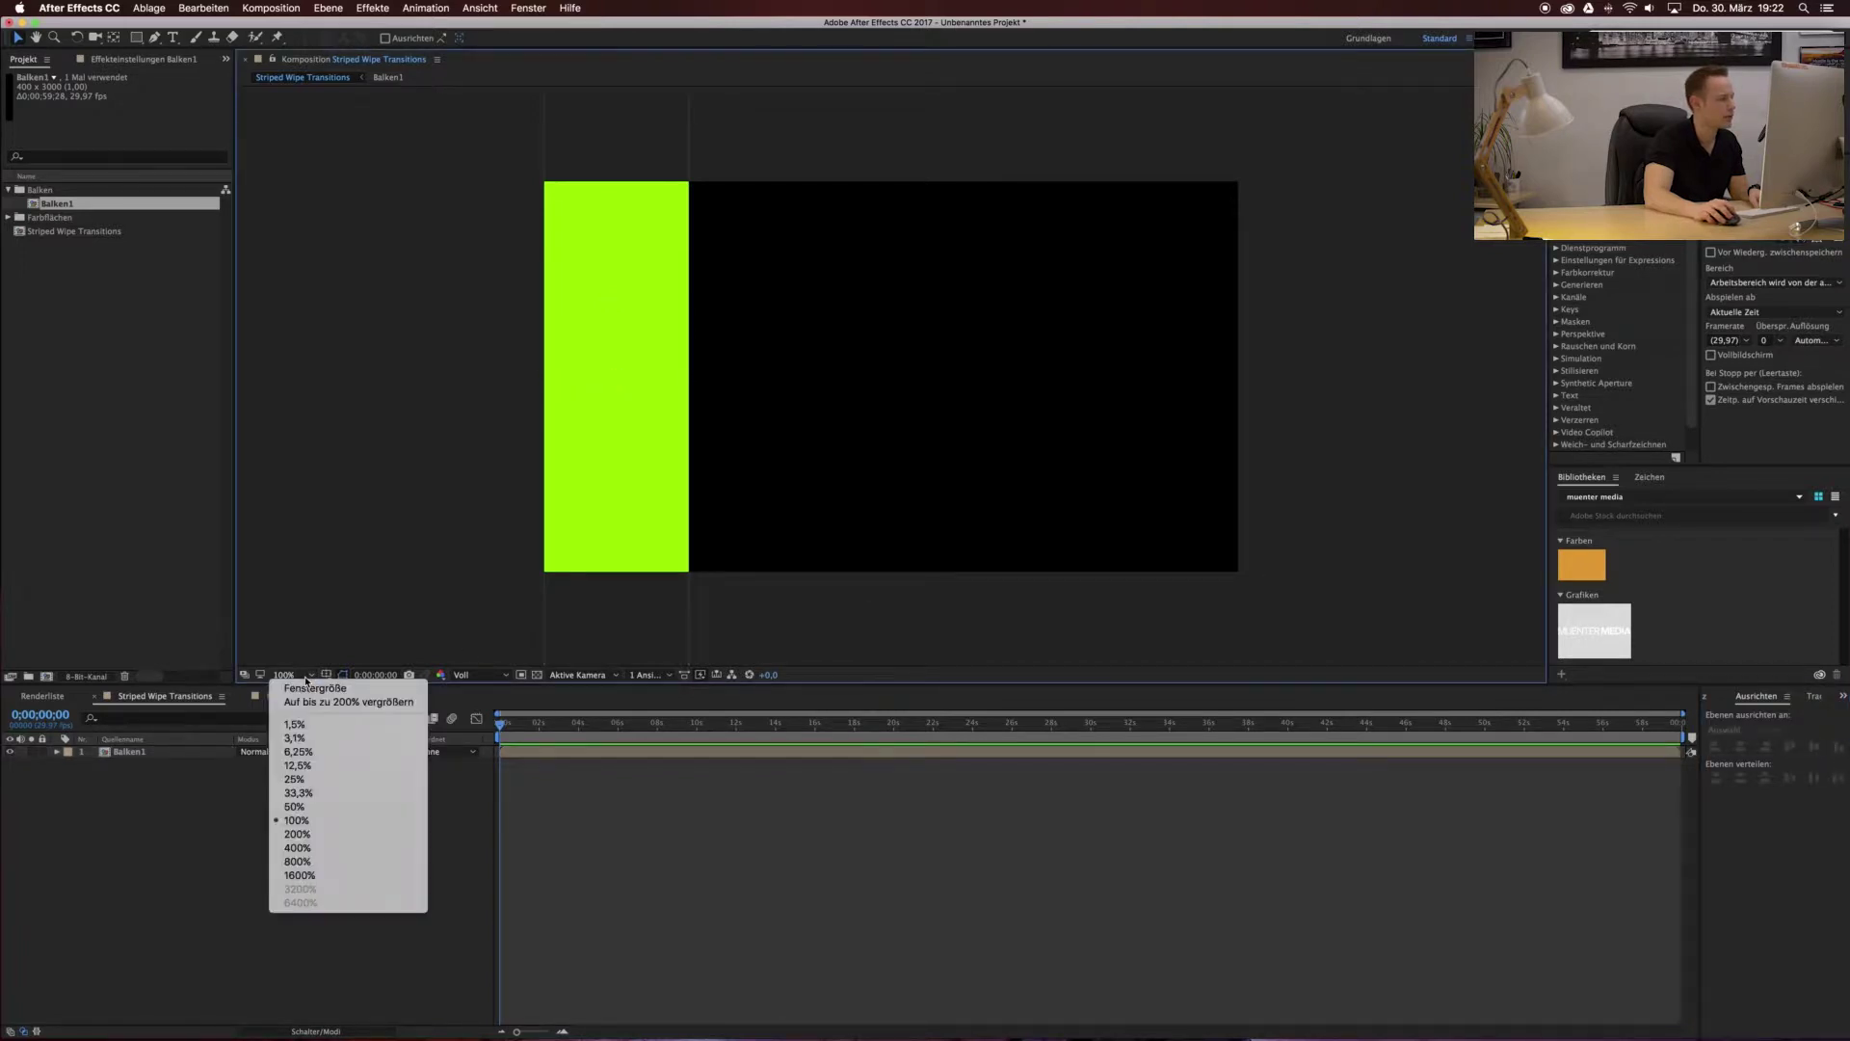
left_click(323, 783)
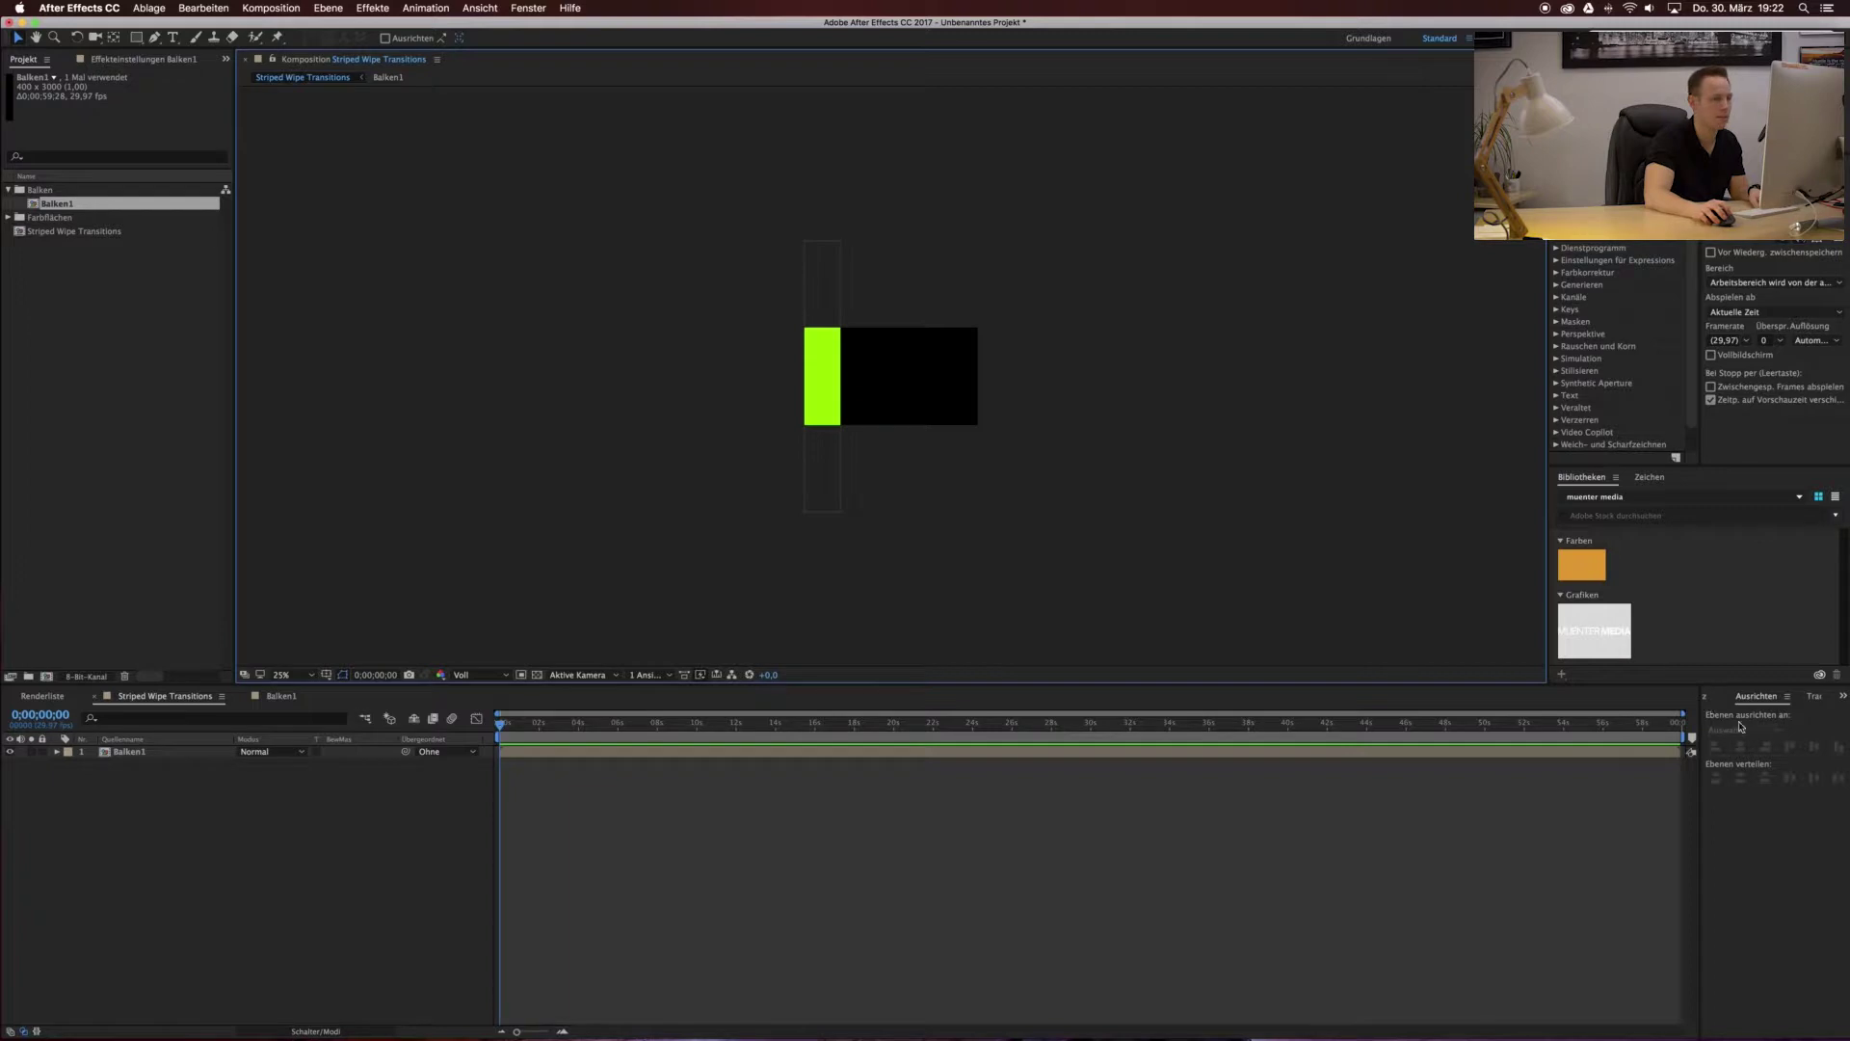
left_click(303, 676)
left_click(289, 688)
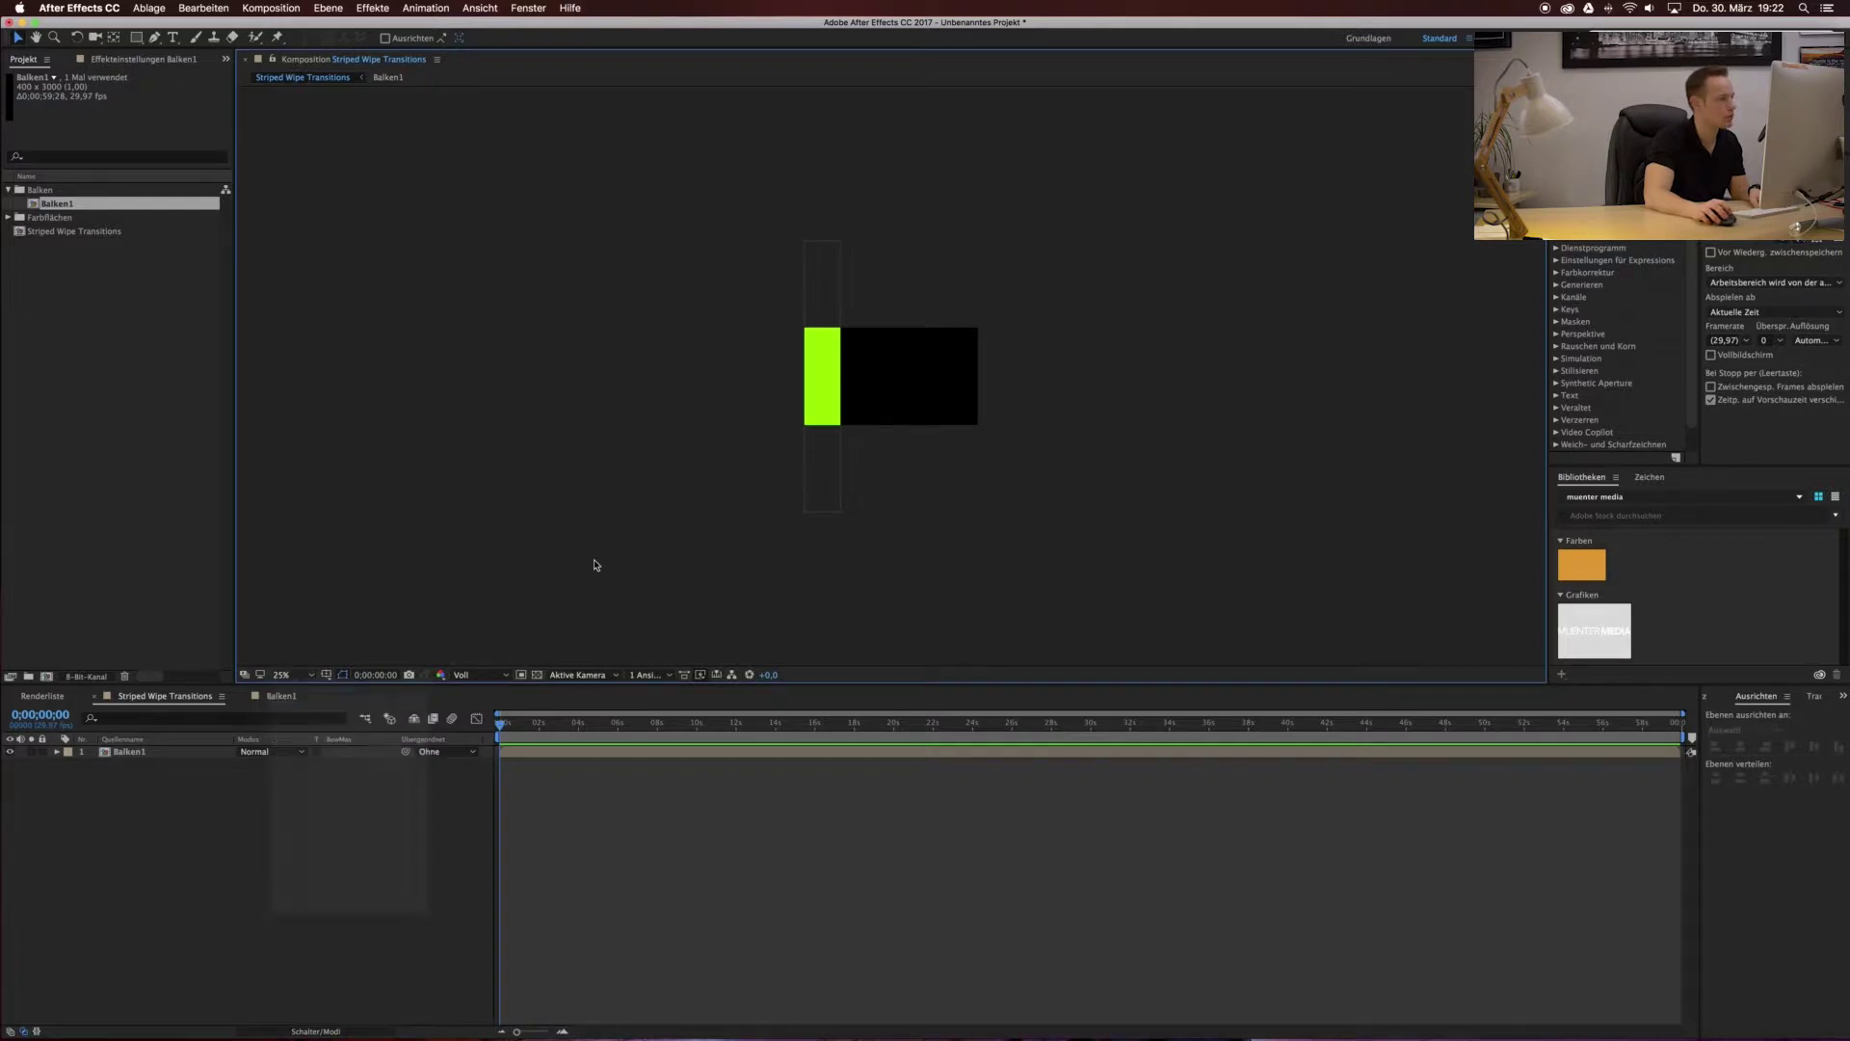
mouse_move(511, 721)
left_mouse_down()
mouse_move(636, 740)
mouse_move(506, 717)
left_mouse_up()
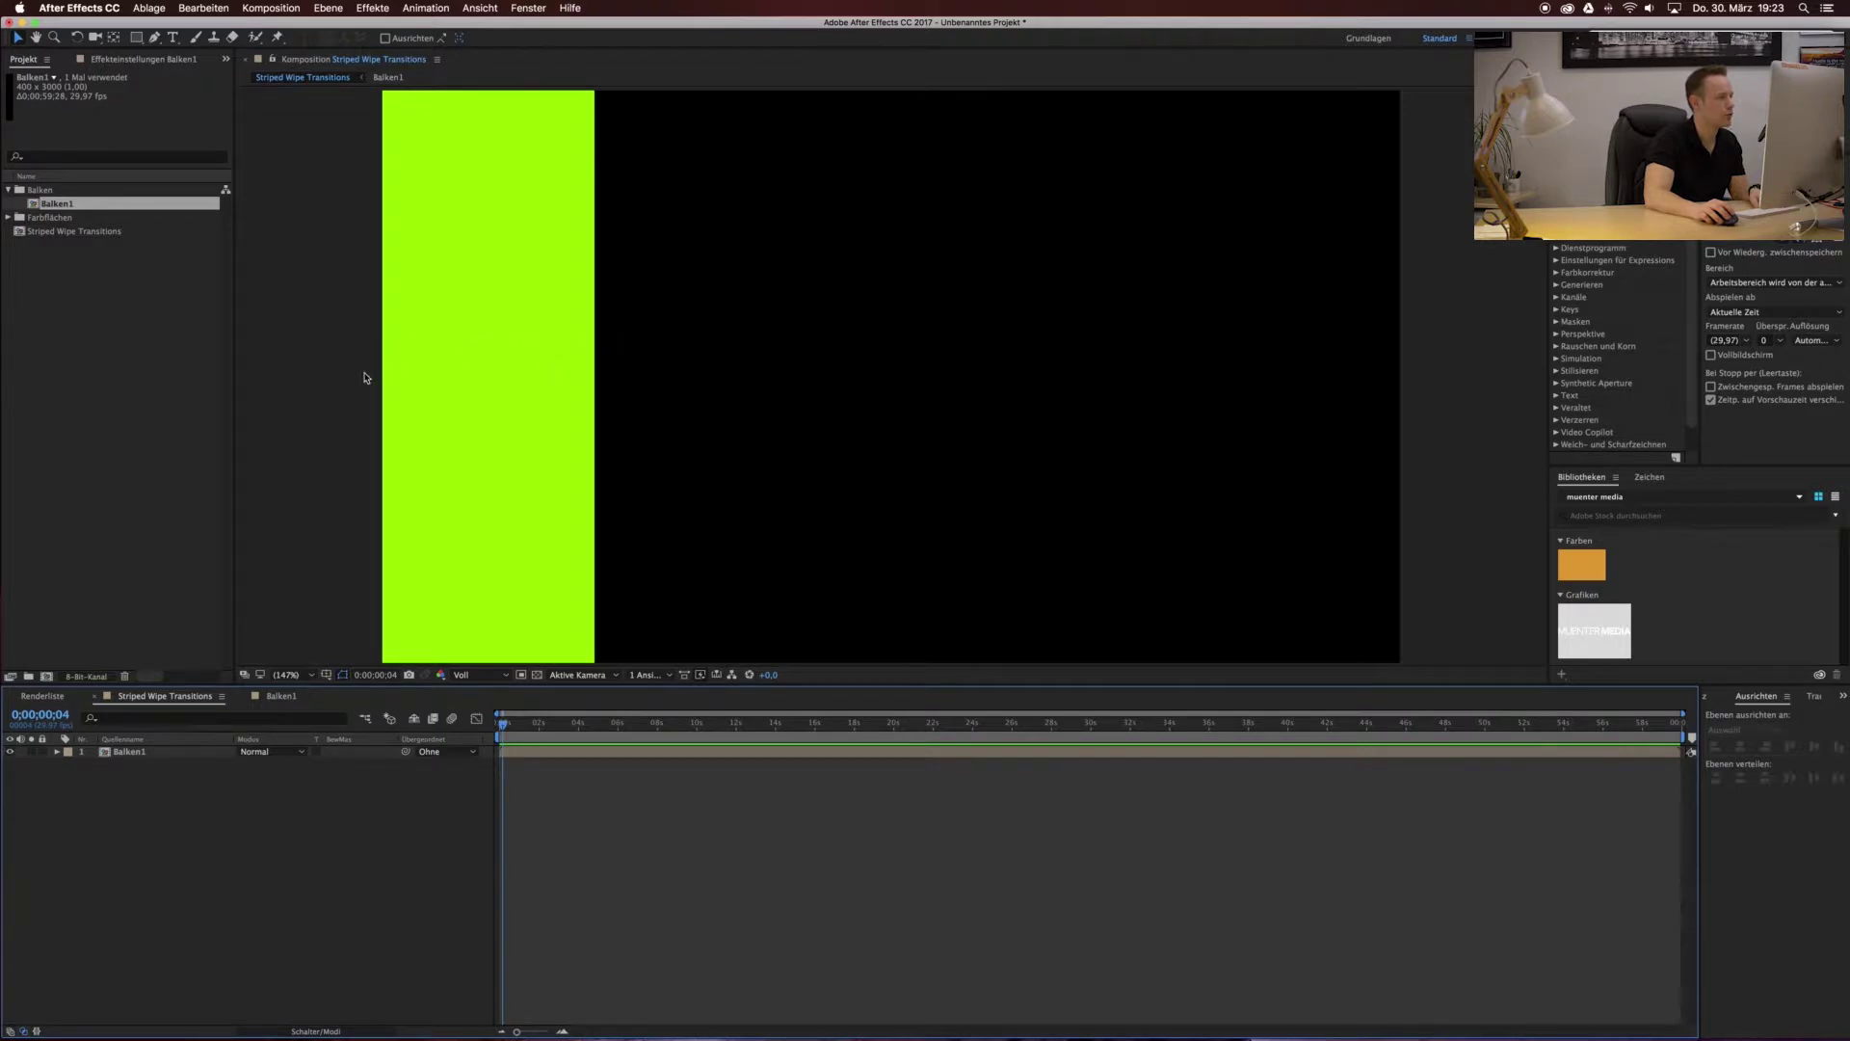
left_click(283, 695)
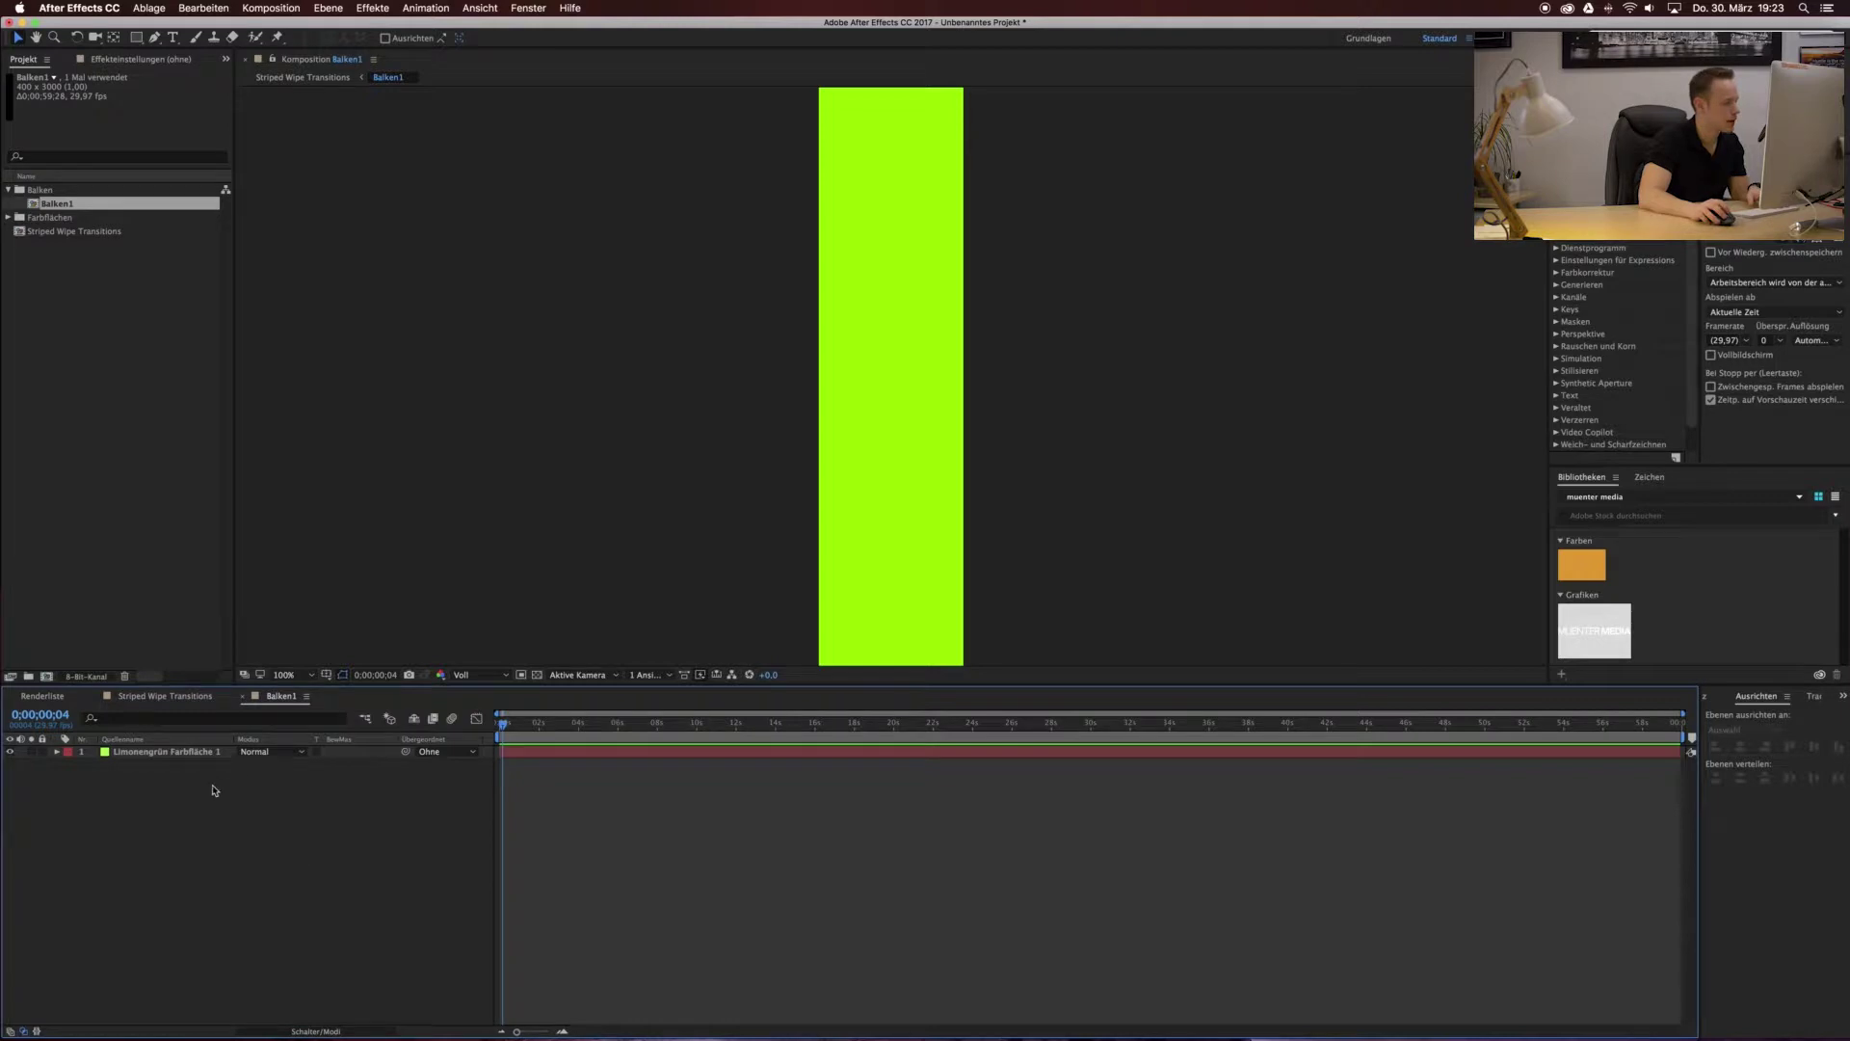
Set the Balken1 viewer magnification to 33.3%.
right_click(161, 784)
left_click(175, 791)
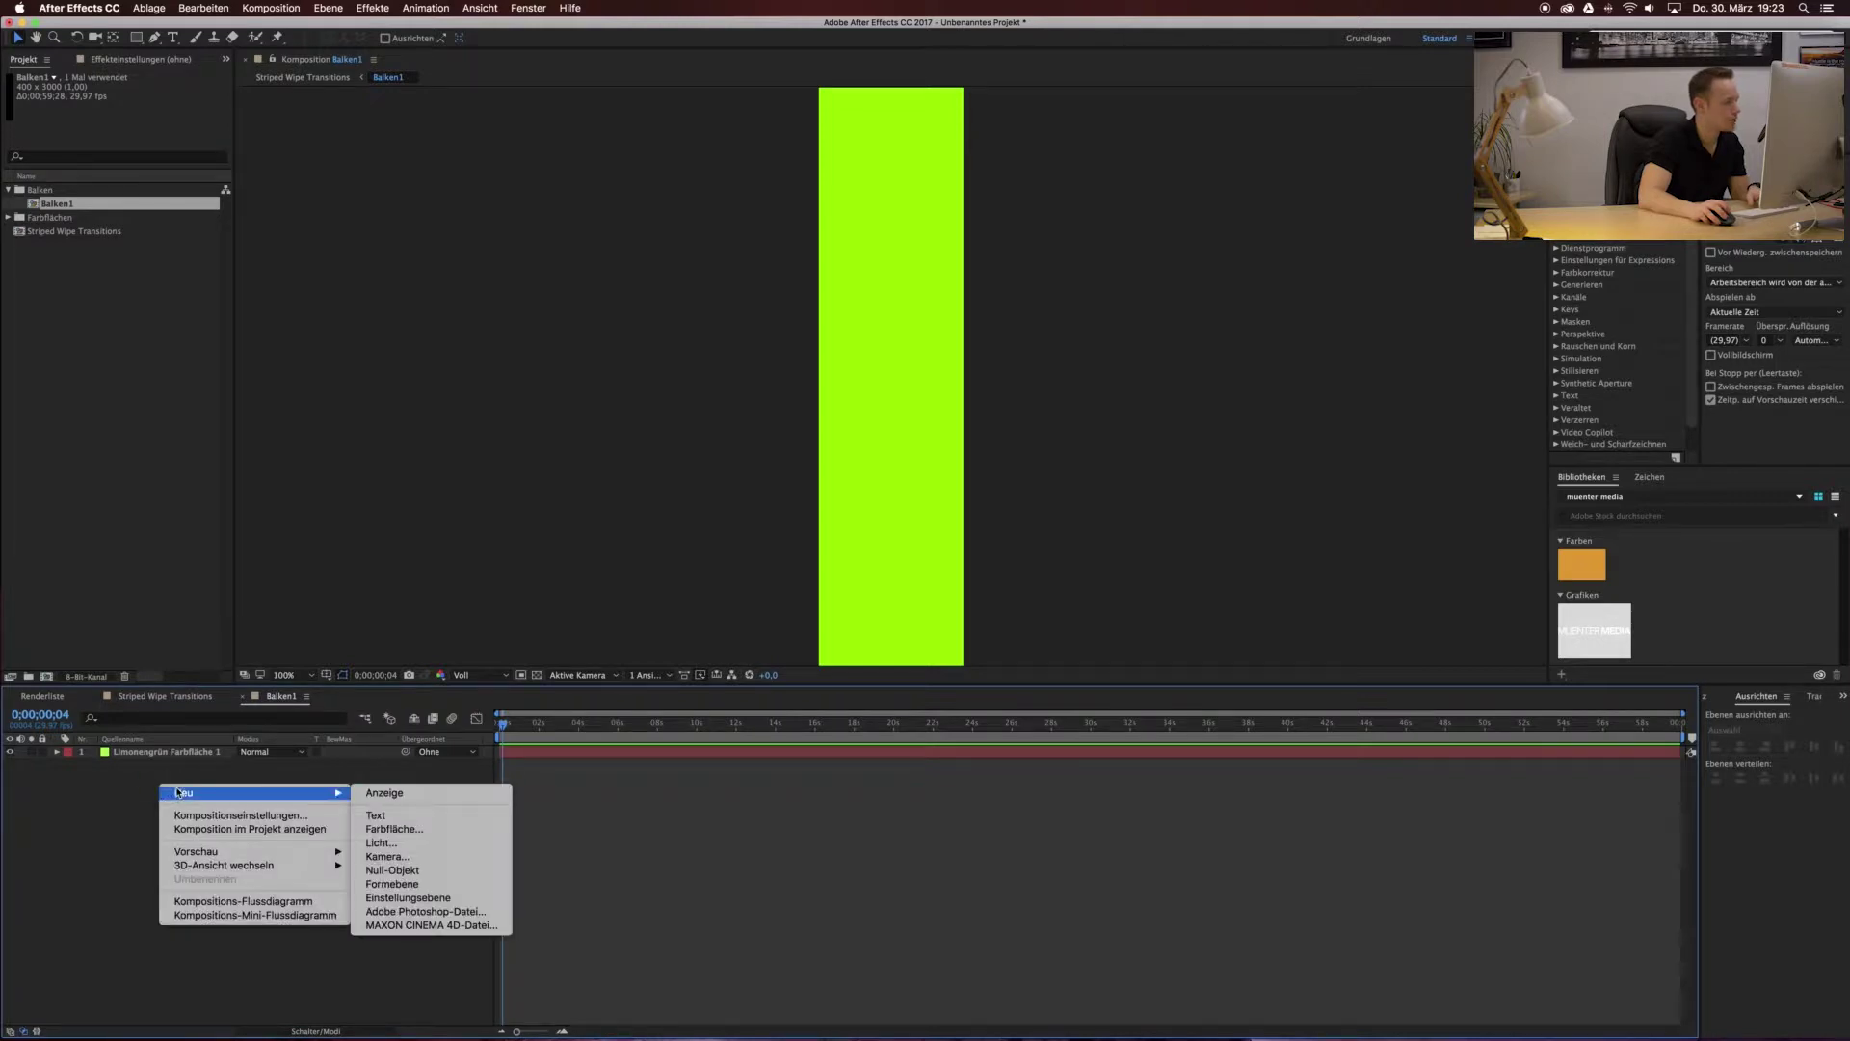
key("Escape")
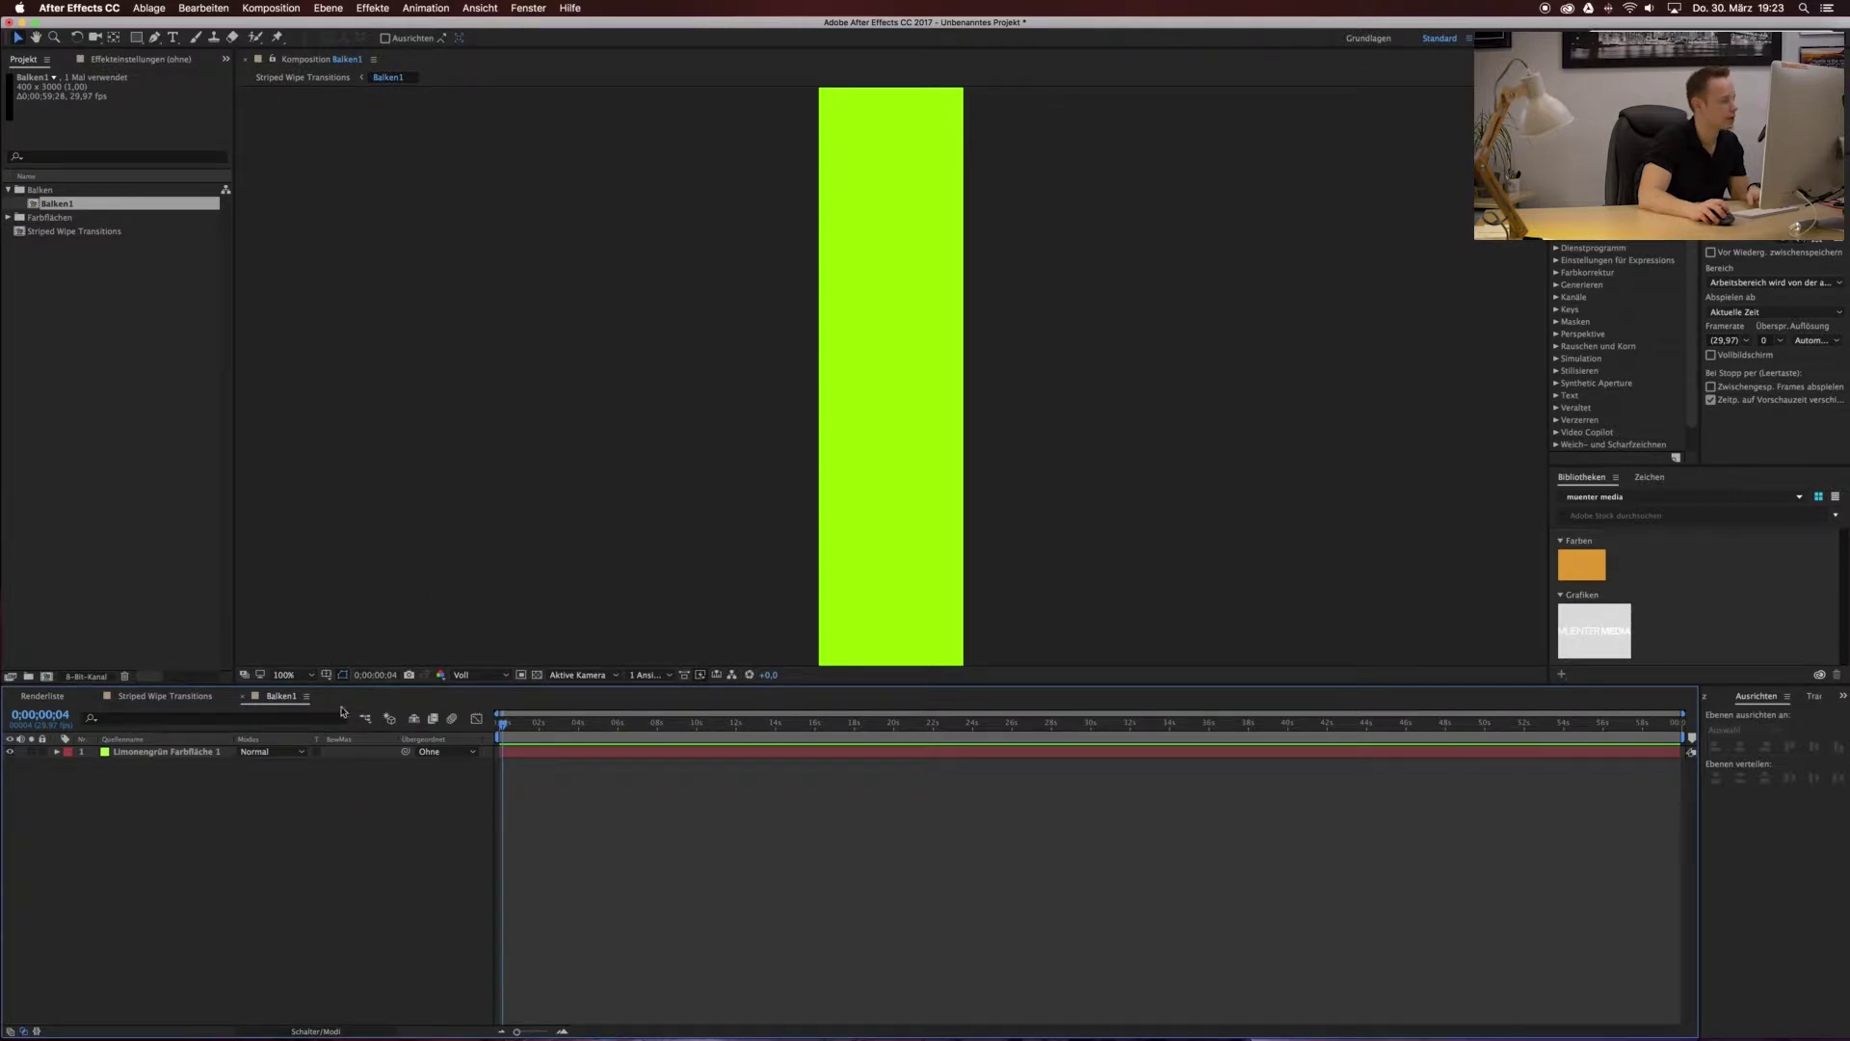
left_click(308, 673)
left_click(294, 796)
Draw a tall rectangle shape layer and position it overlapping the lime bar's left edge.
left_click(140, 38)
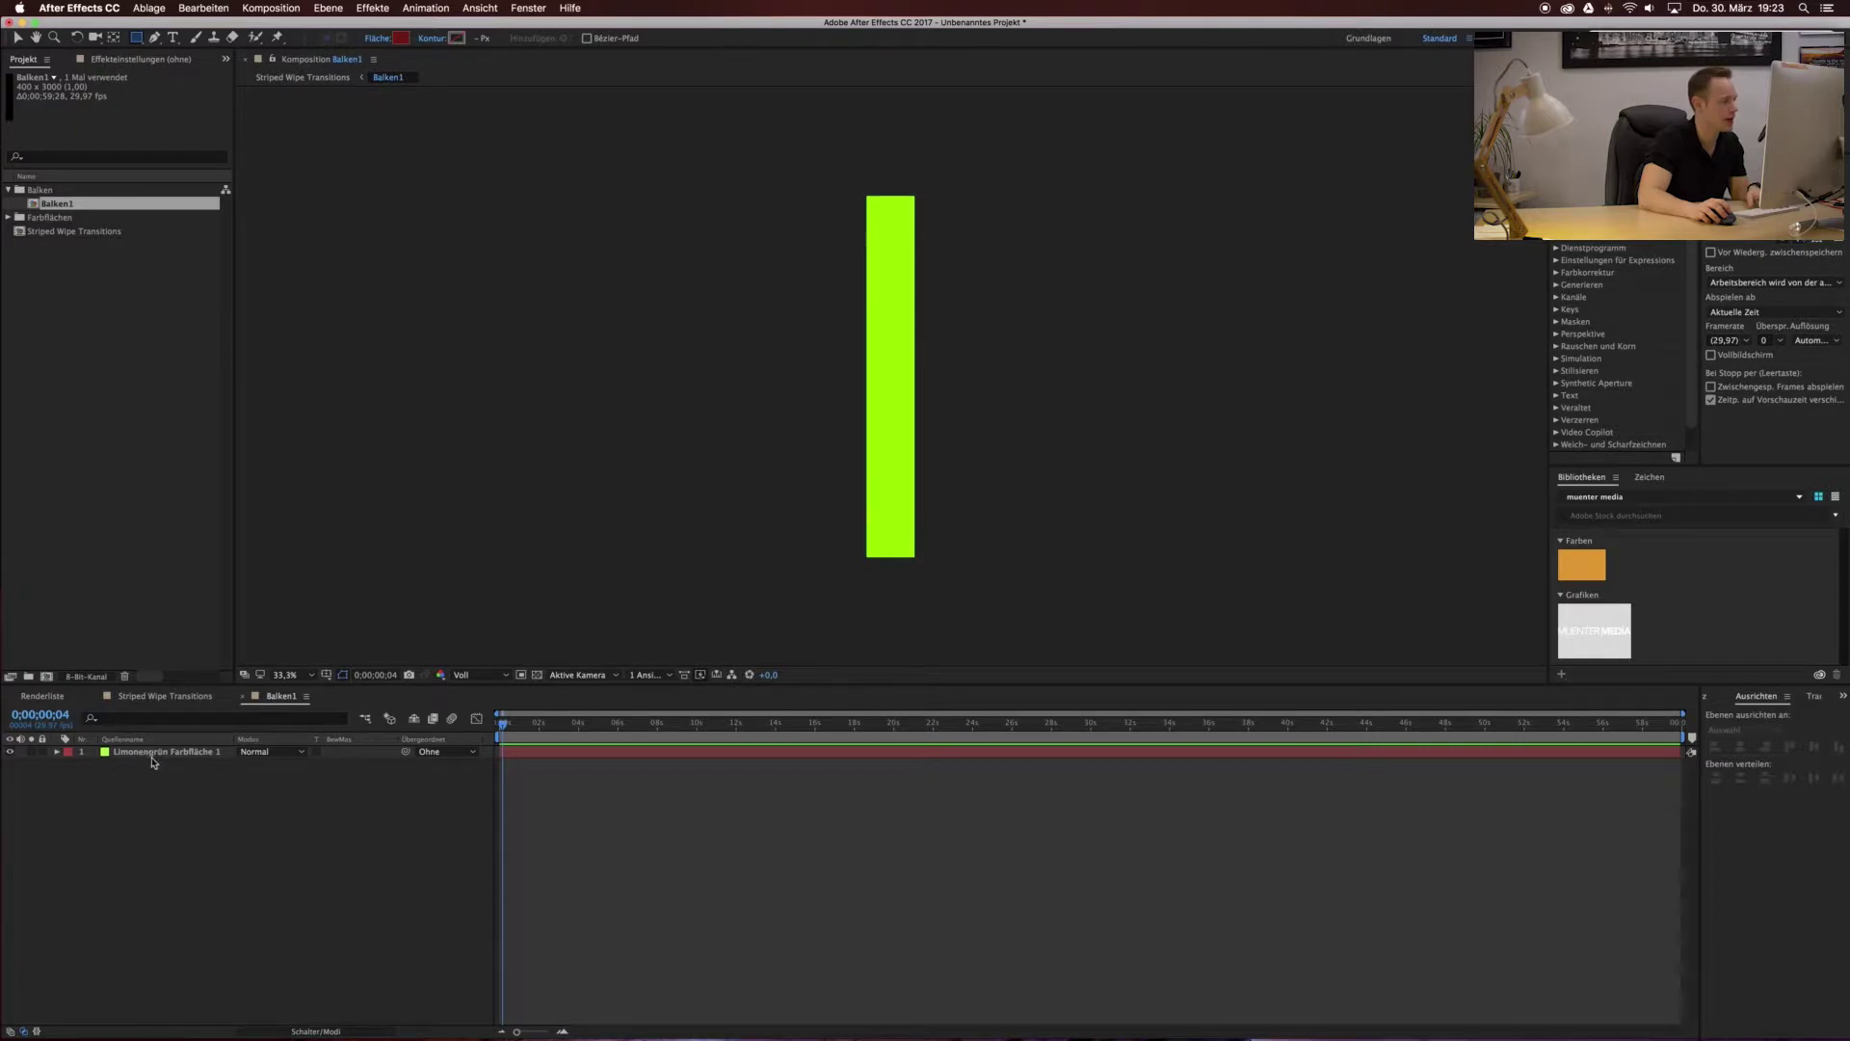
left_click_drag(858, 159, 783, 596)
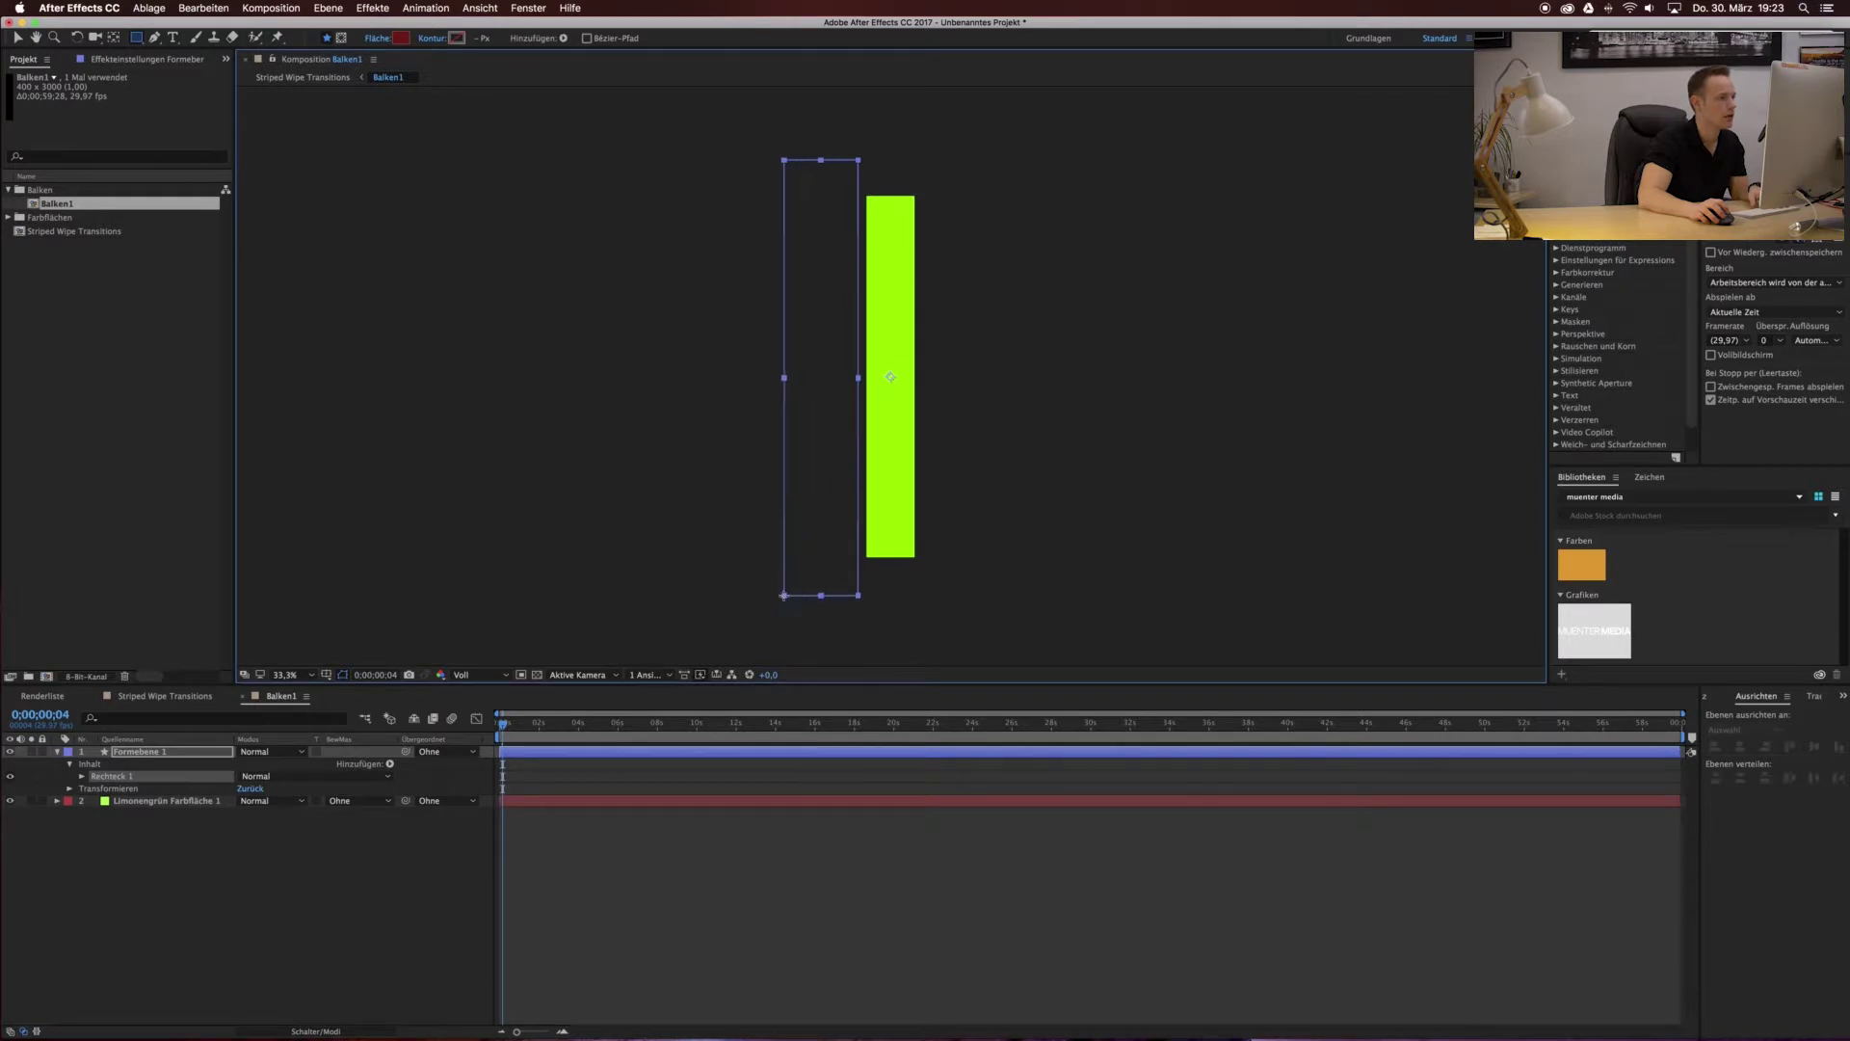
left_click(19, 38)
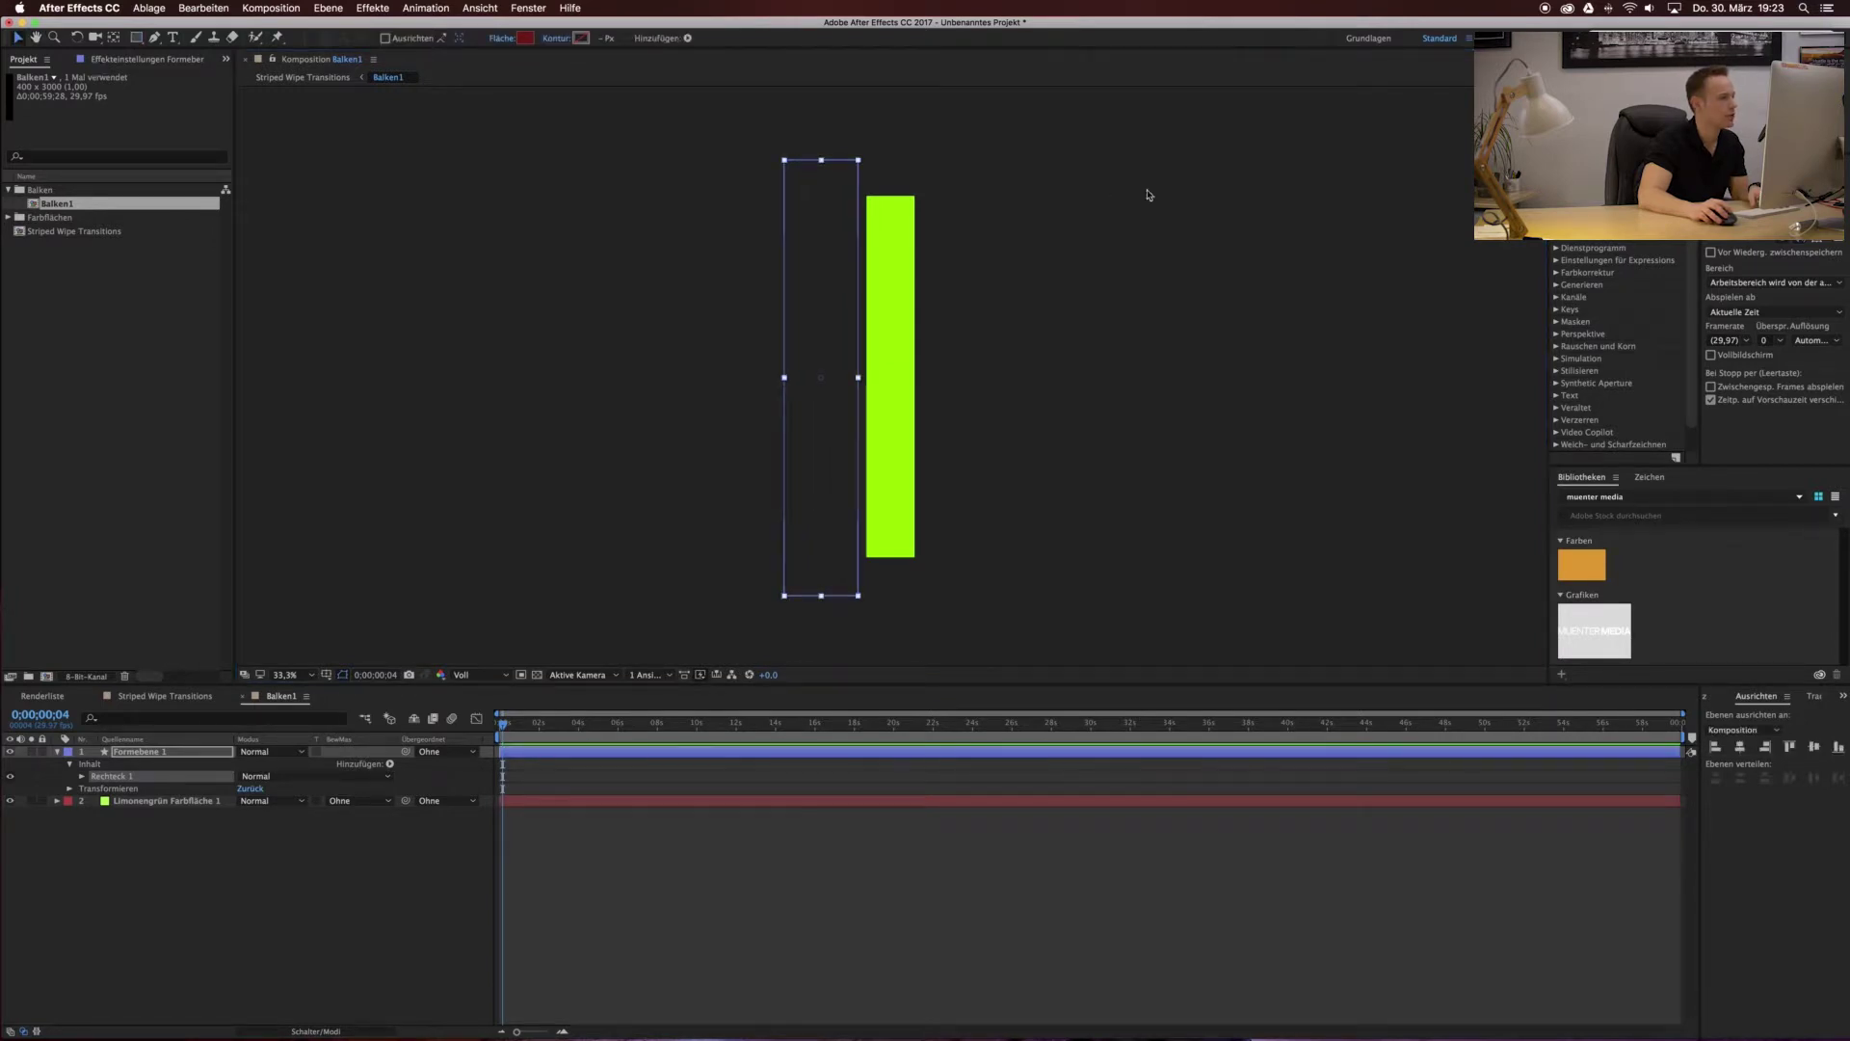
left_click_drag(815, 209, 839, 209)
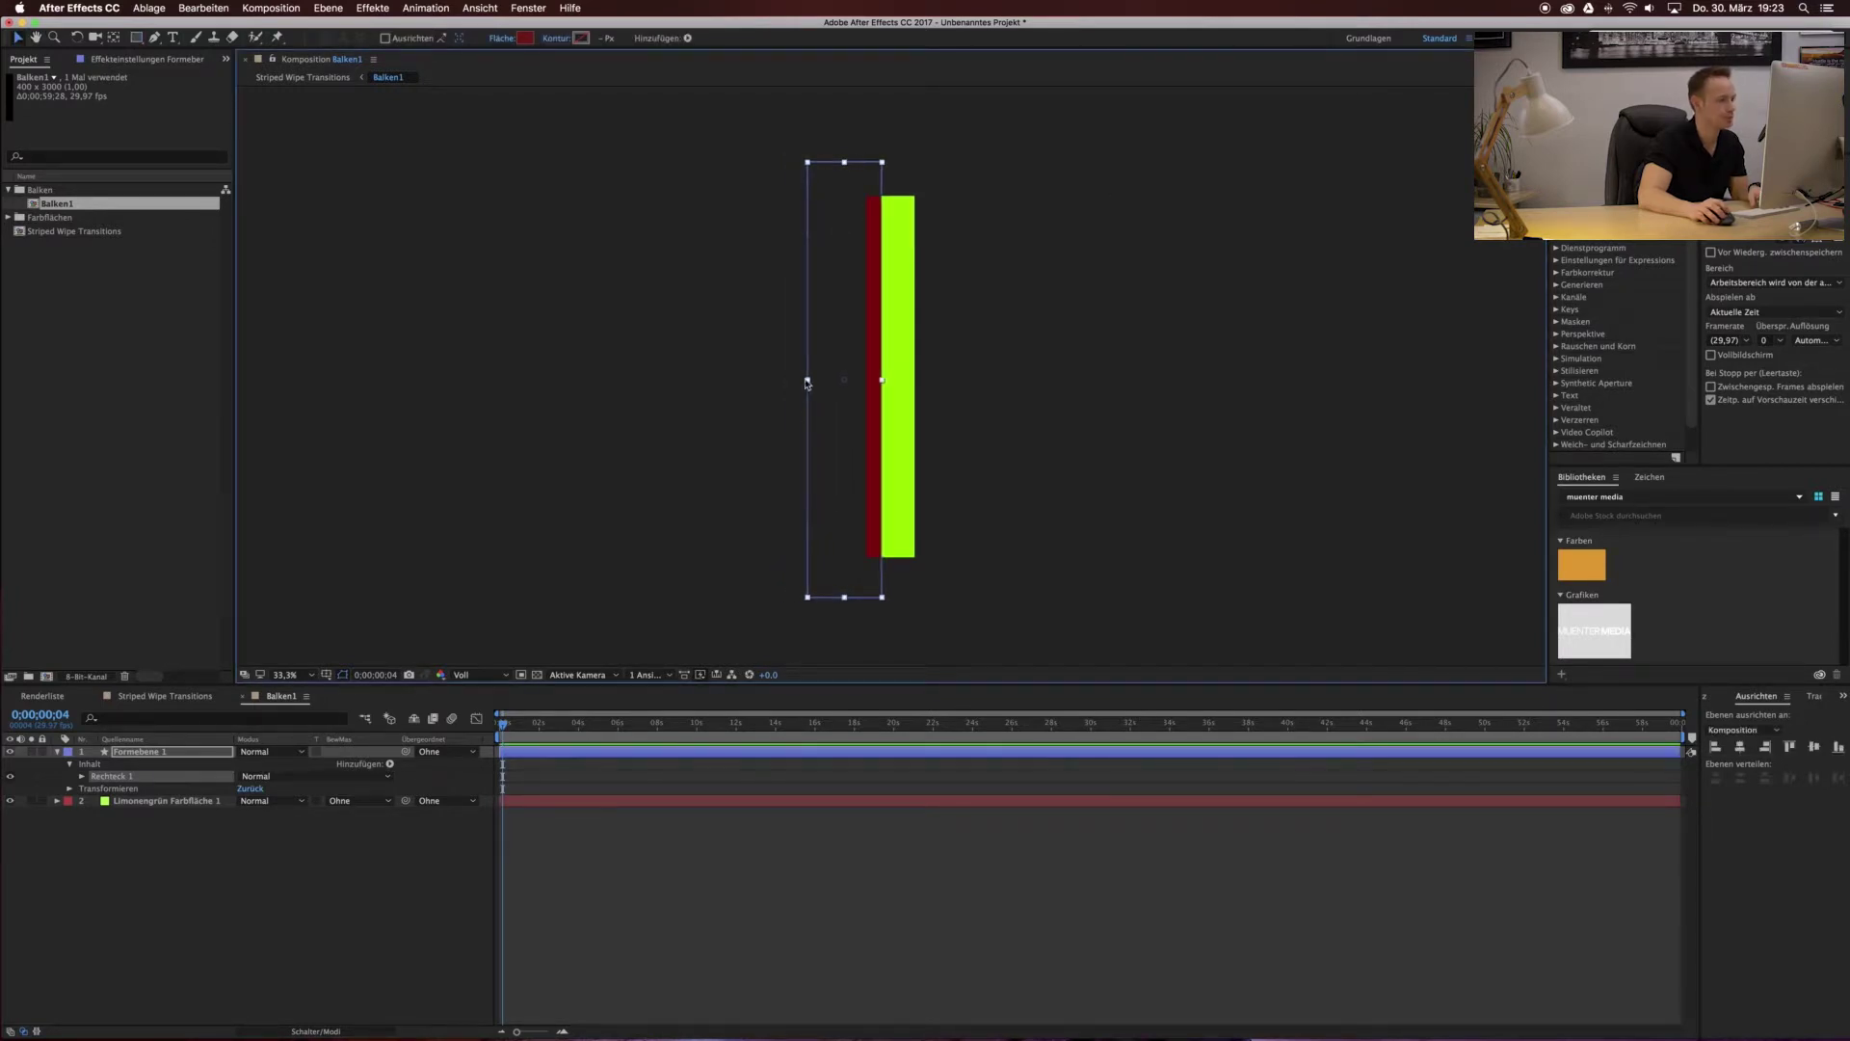
left_click_drag(835, 283, 830, 284)
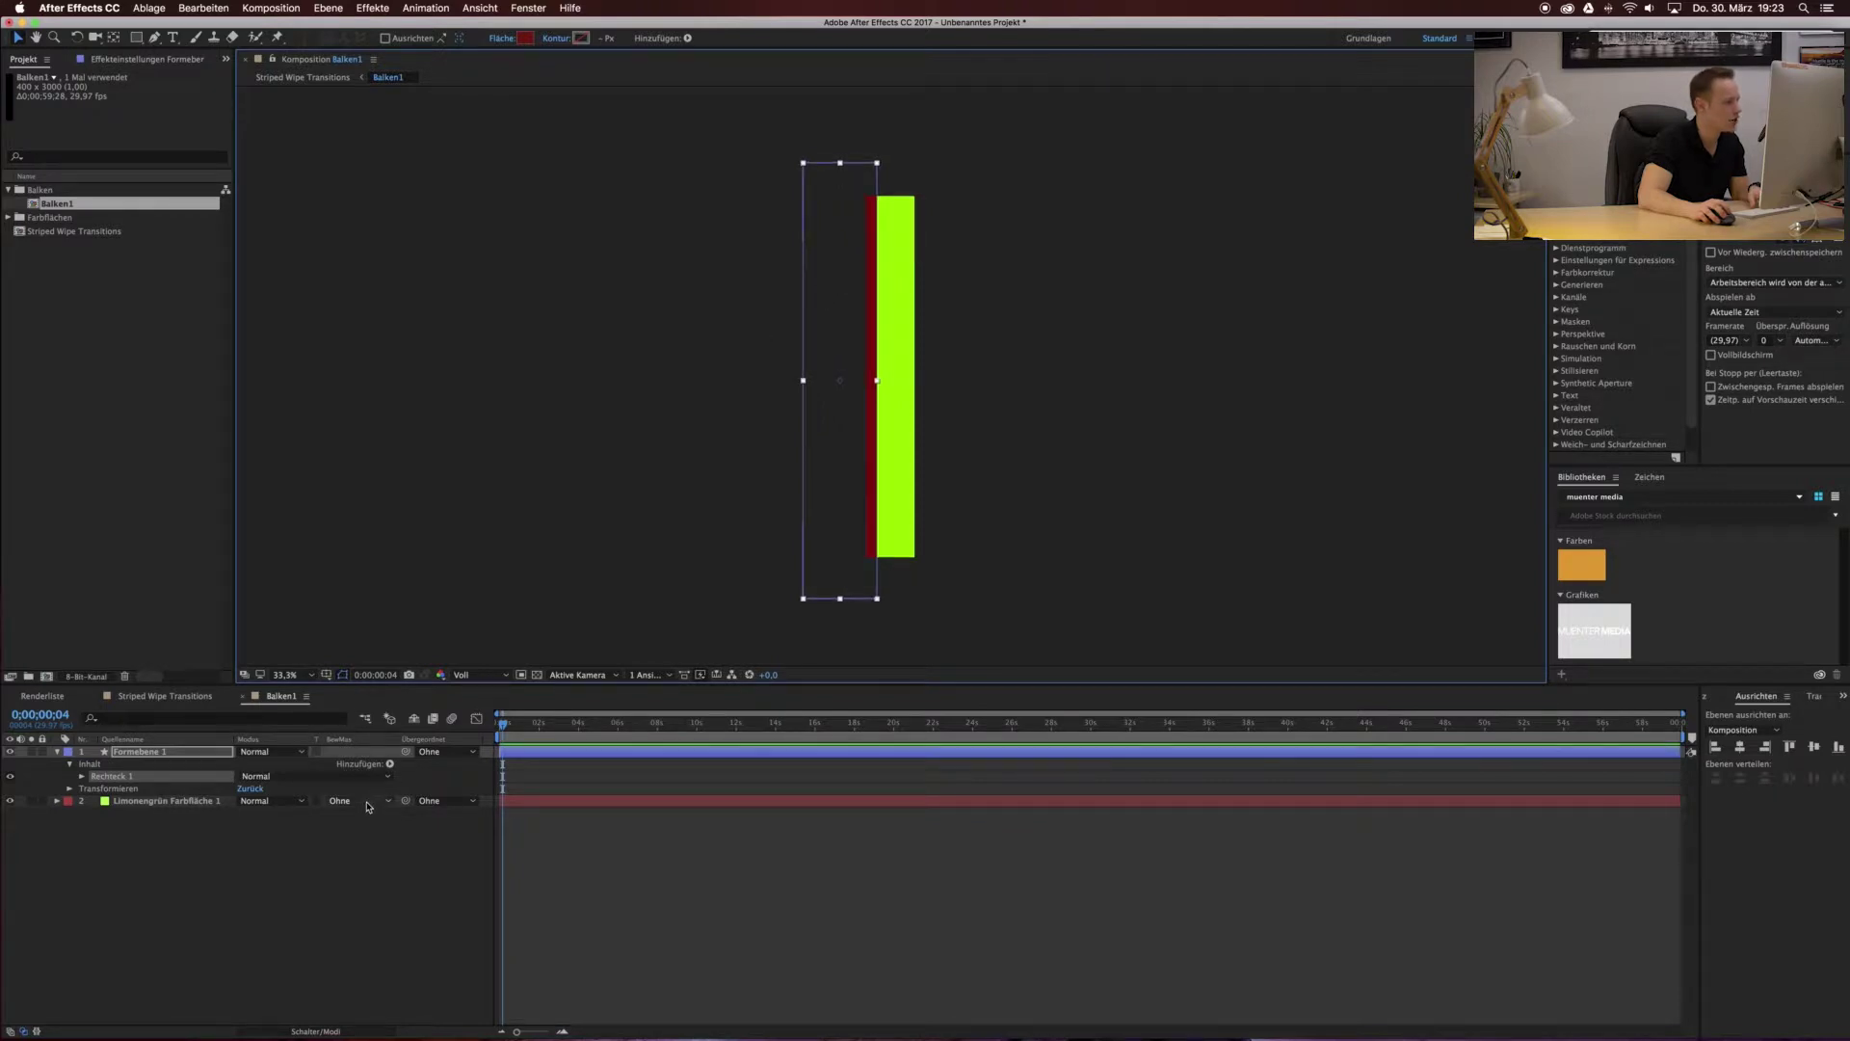
Set Formebene 1's mode to Alphaschablone (Stencil Alpha) and nudge the rectangle slightly.
left_click(258, 754)
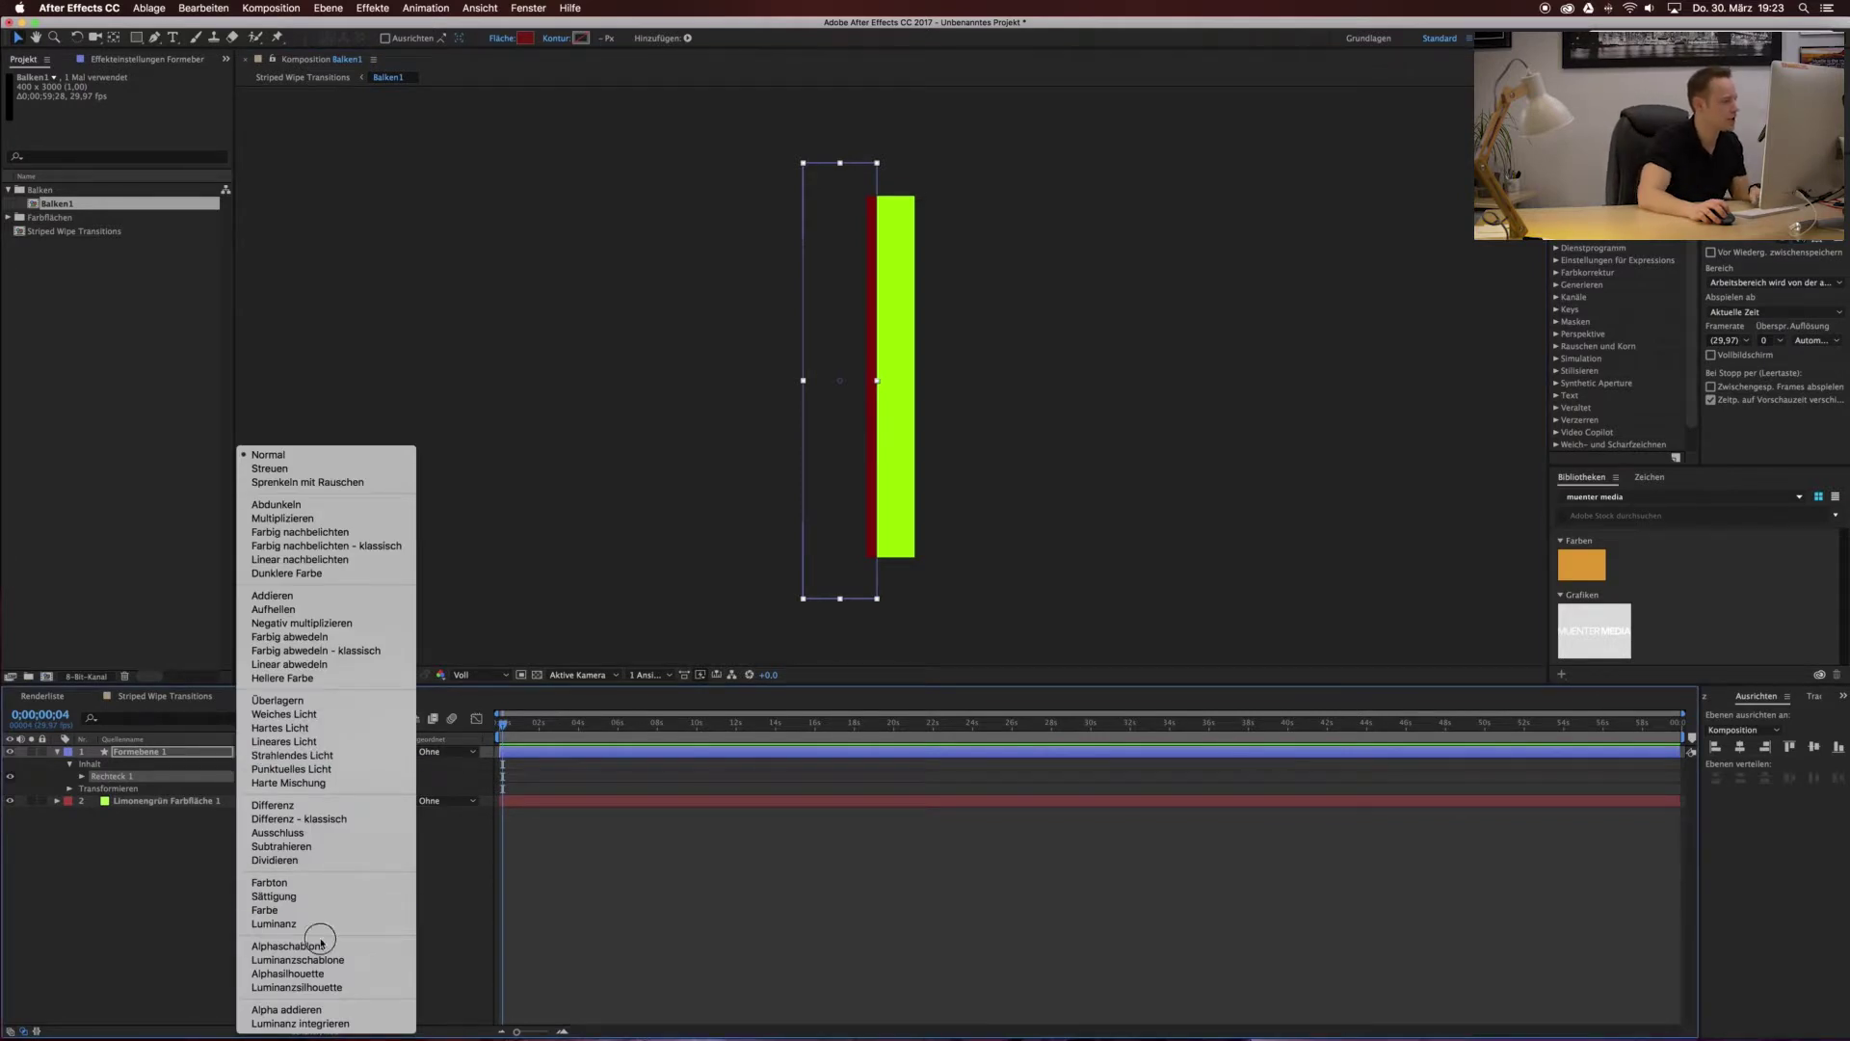
left_click(320, 945)
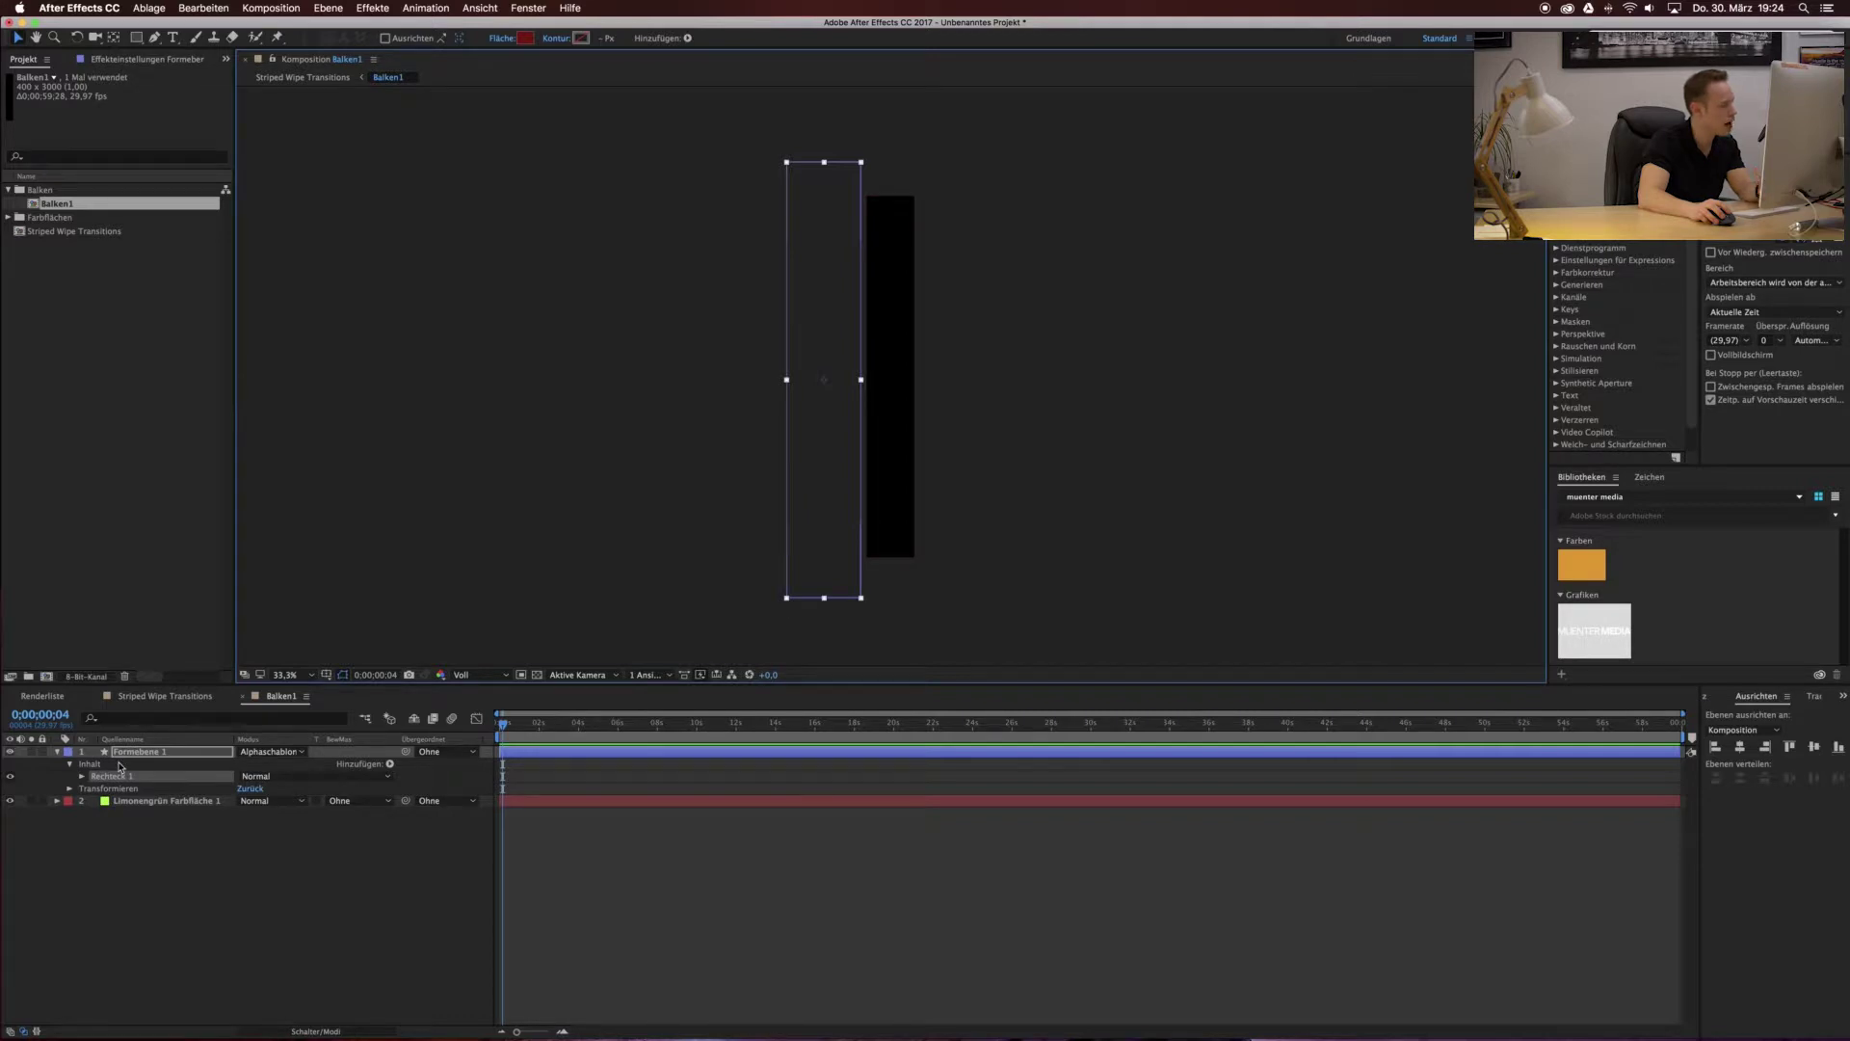
left_click_drag(831, 429, 837, 430)
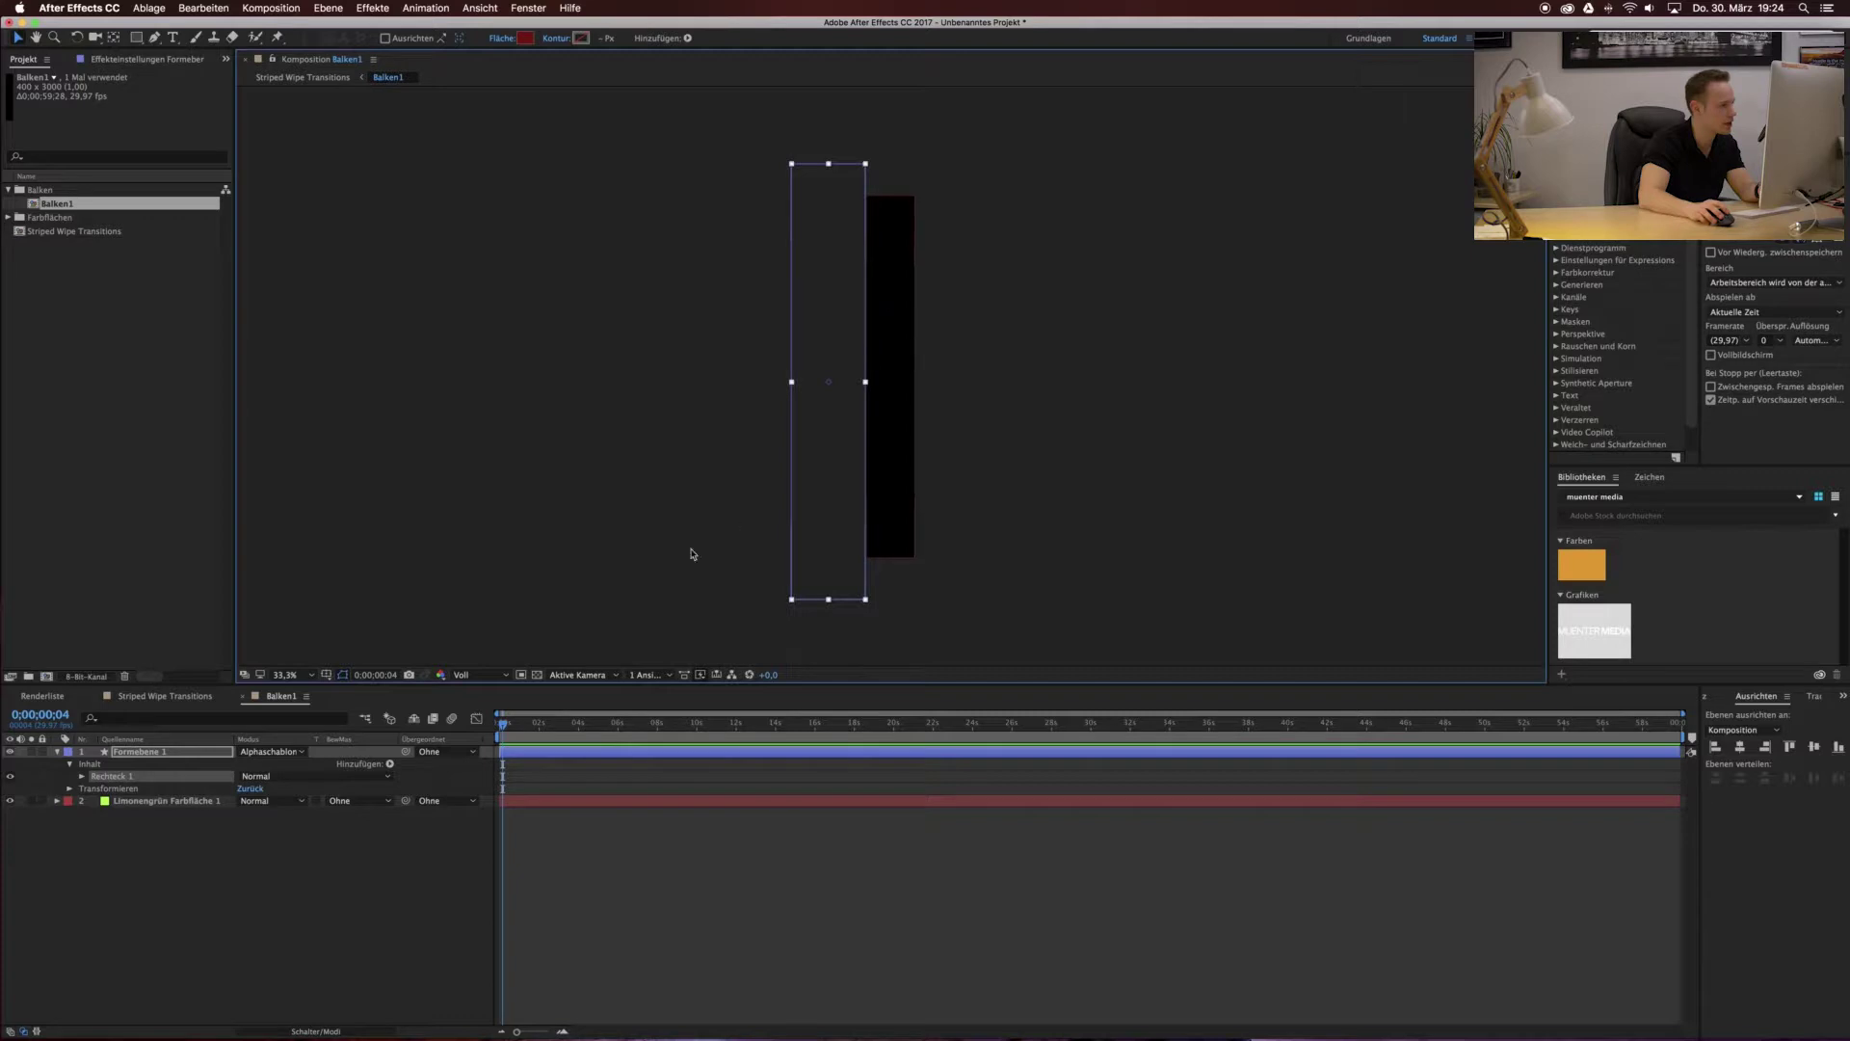
Test the stencil over the transparency grid by sliding the rectangle onto the bar and back.
left_click(537, 675)
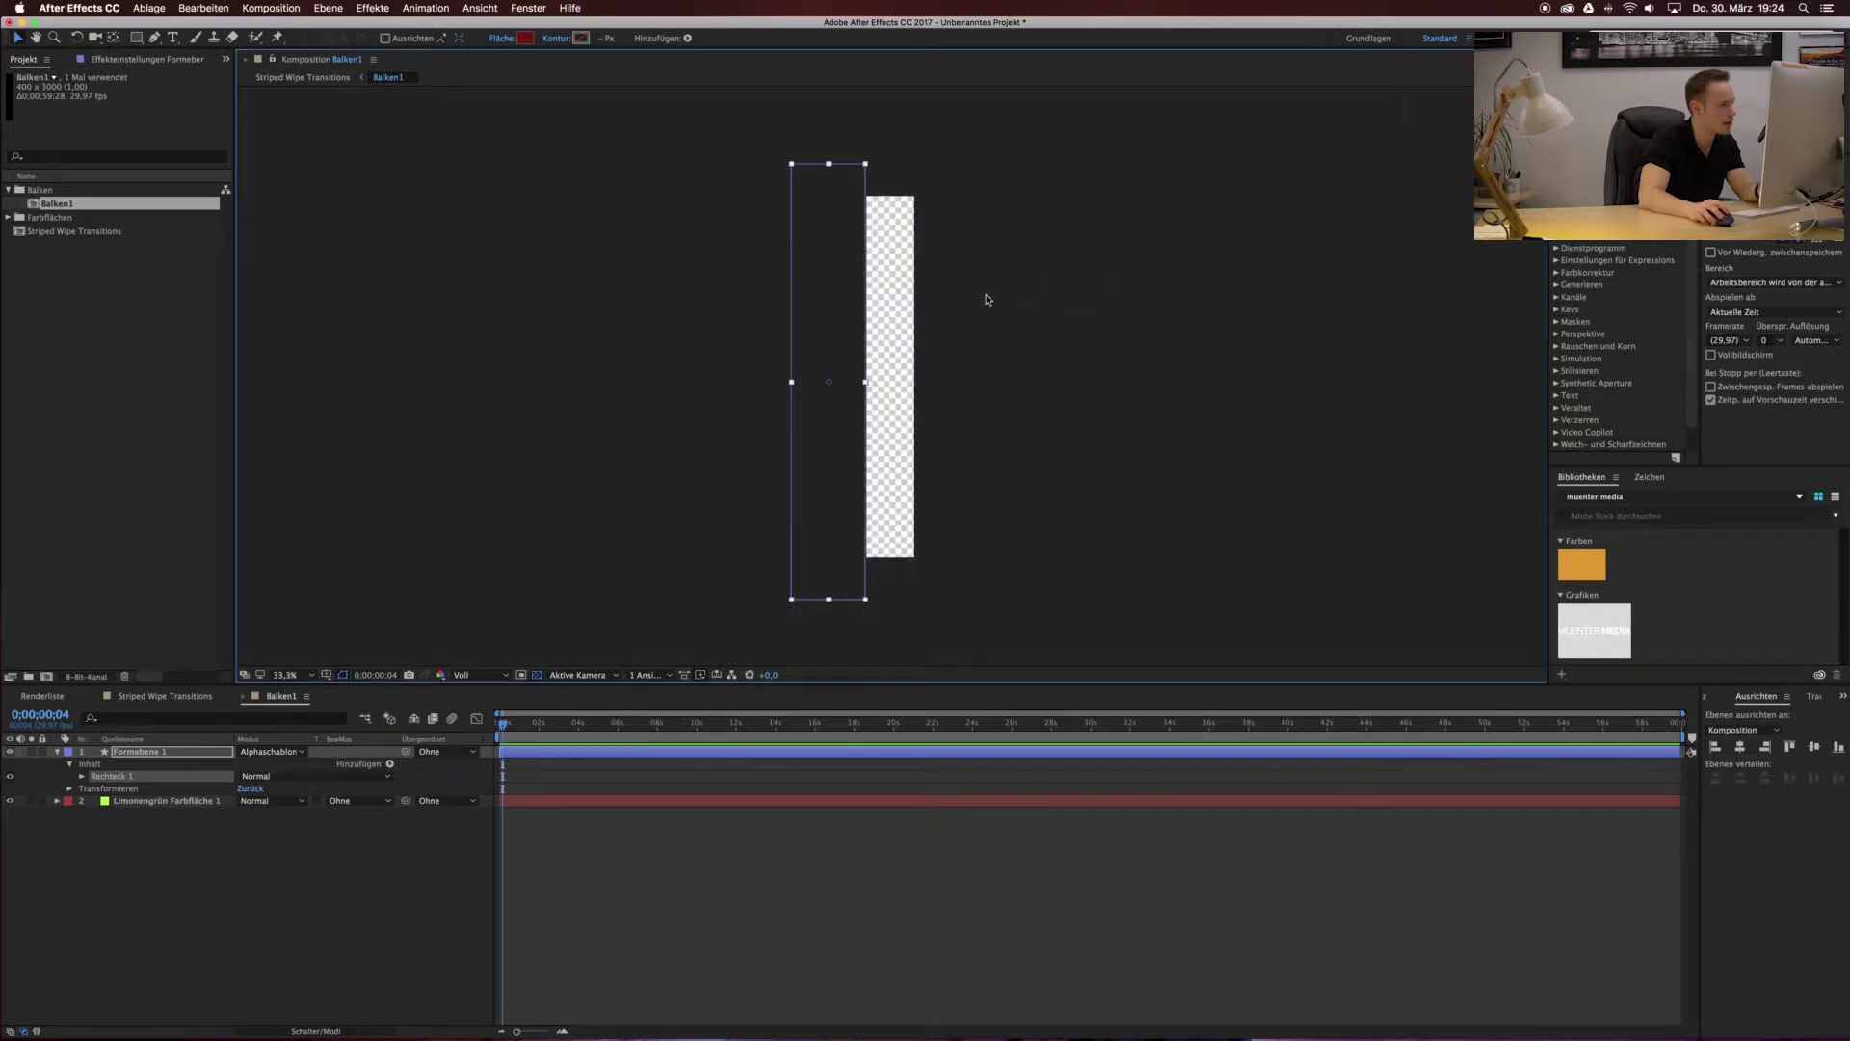
left_click_drag(827, 470, 841, 459)
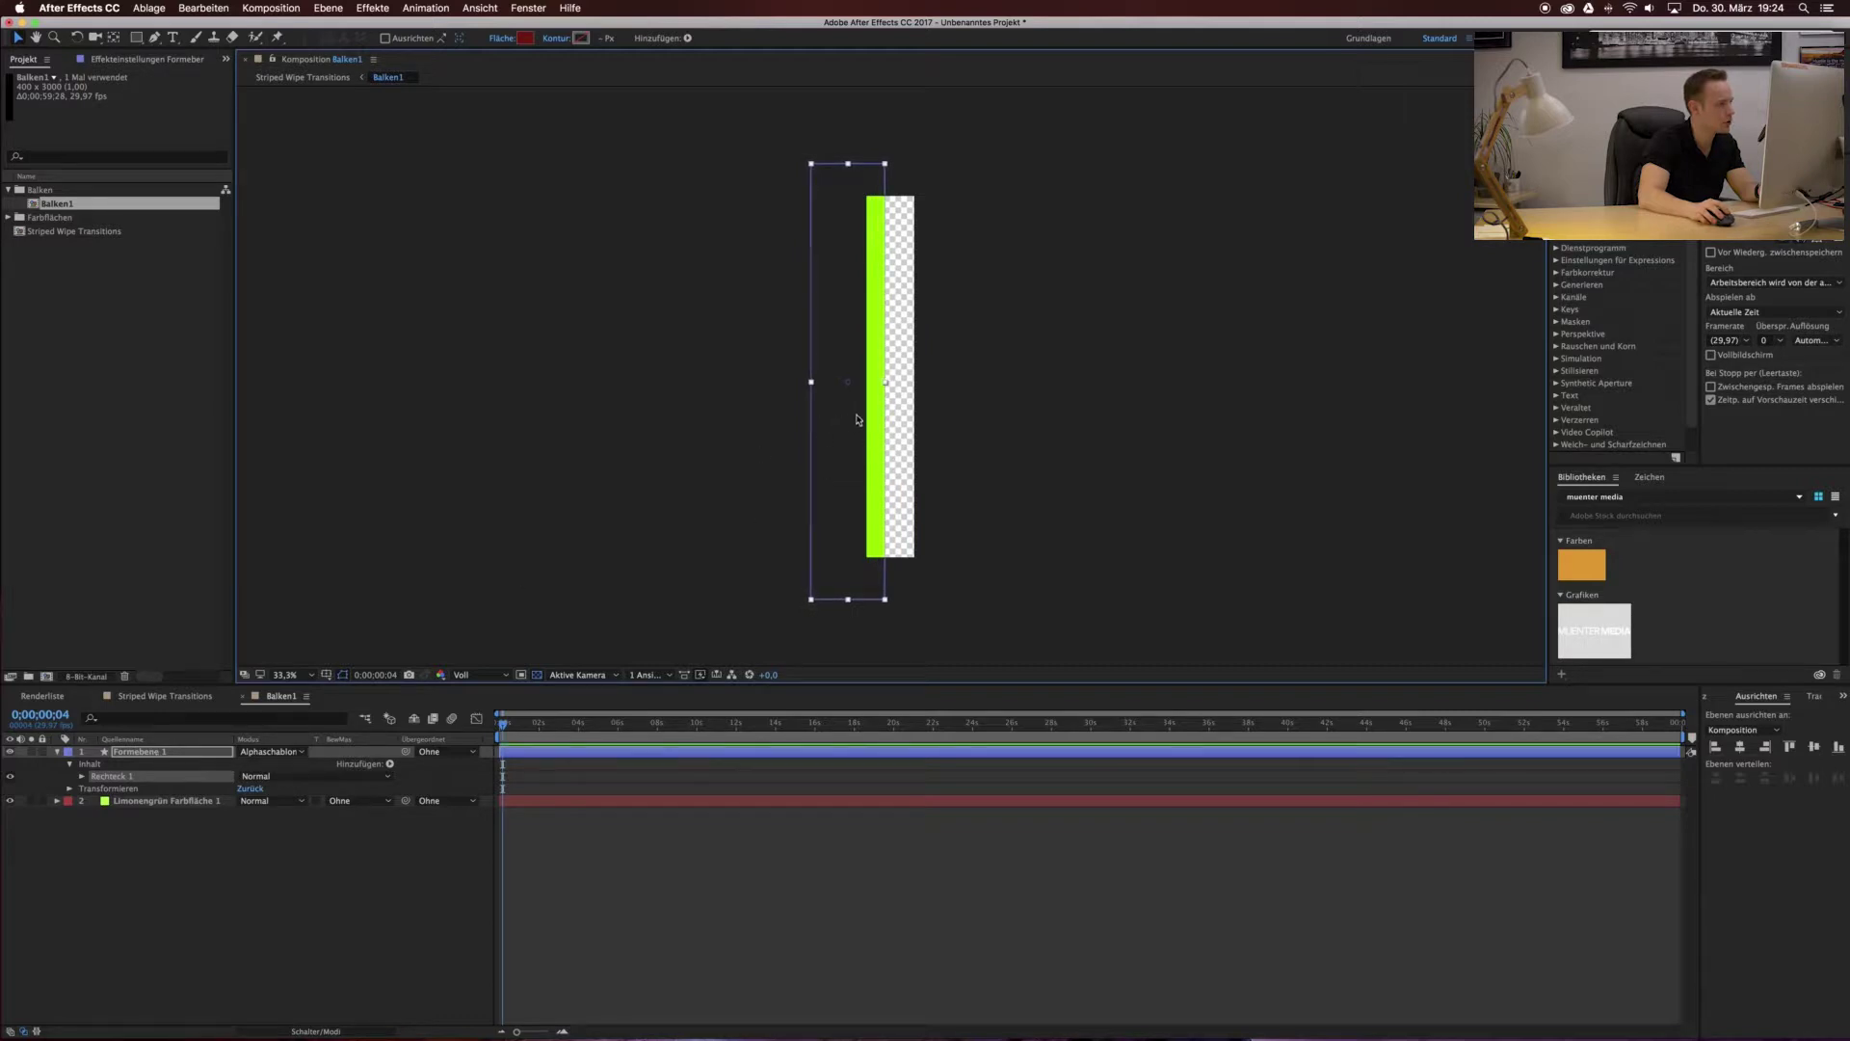
left_click(539, 677)
left_click_drag(837, 457, 815, 453)
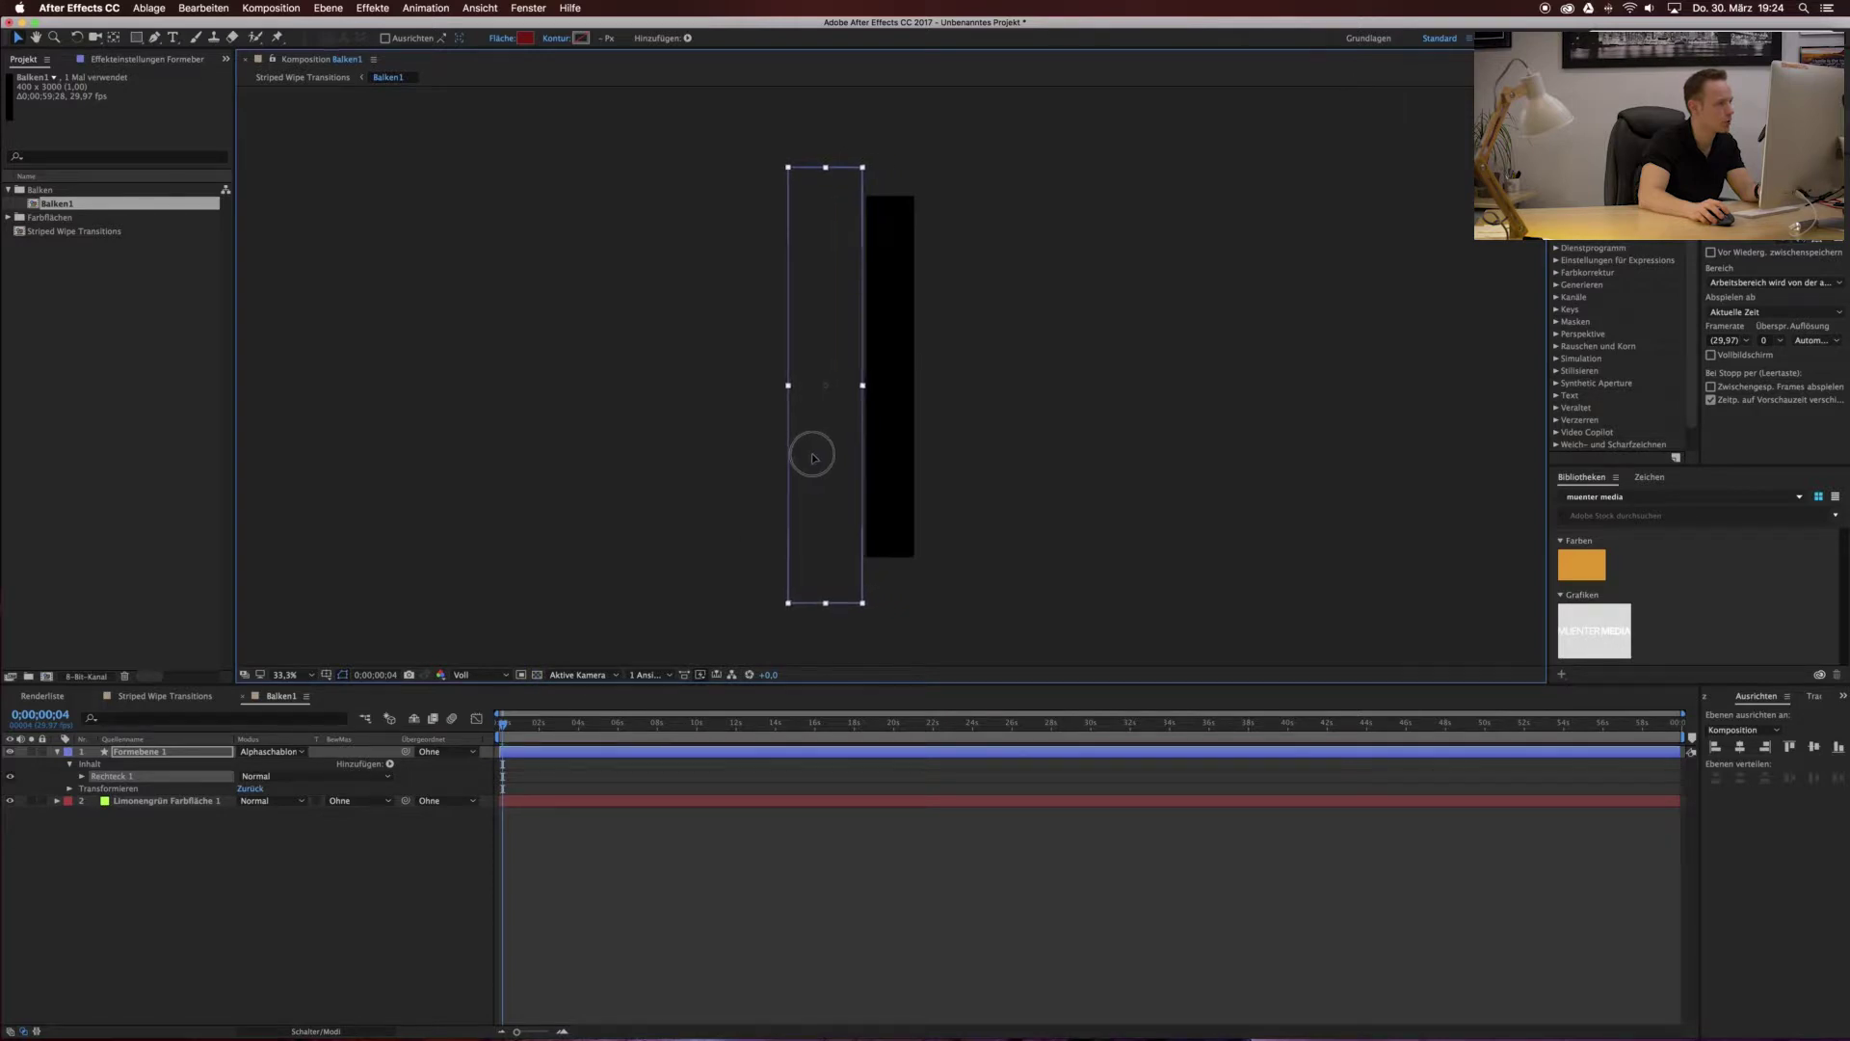
Settle the rectangle just left of the bar and show its Position property.
left_click_drag(838, 344, 837, 339)
left_click(1765, 746)
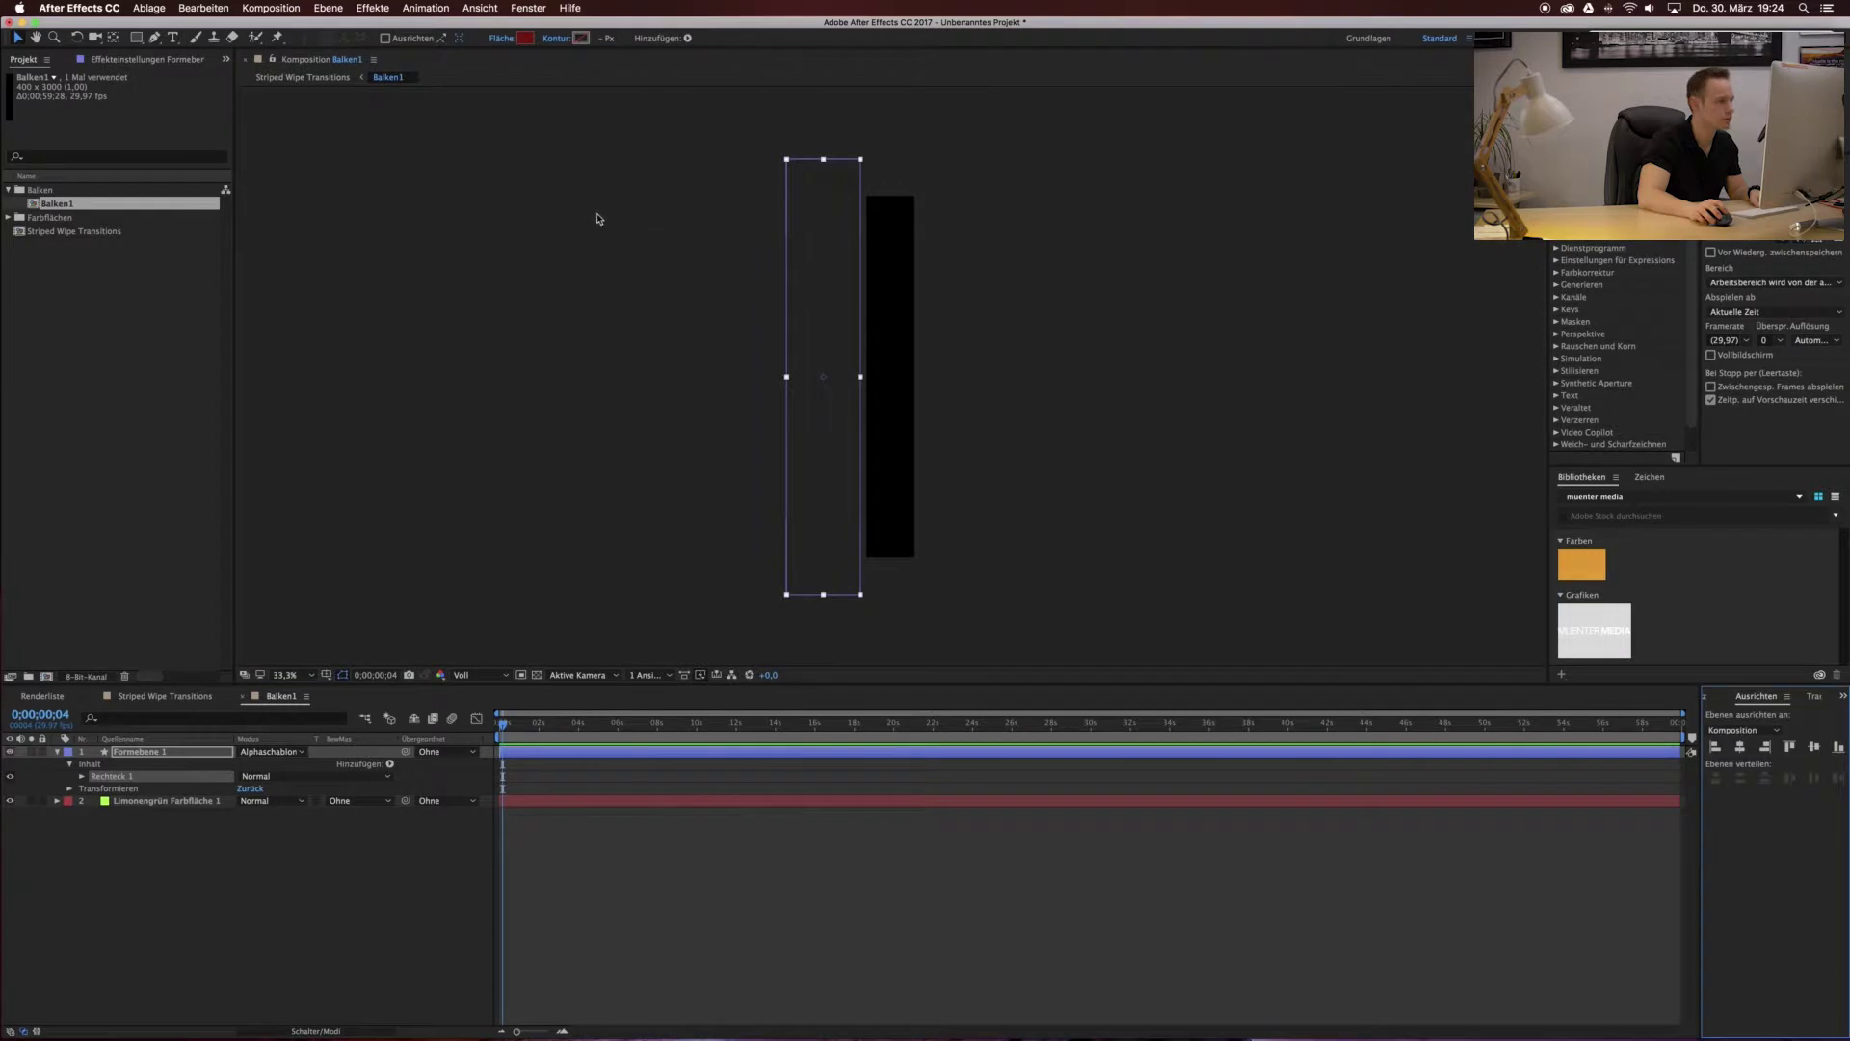
left_click(145, 753)
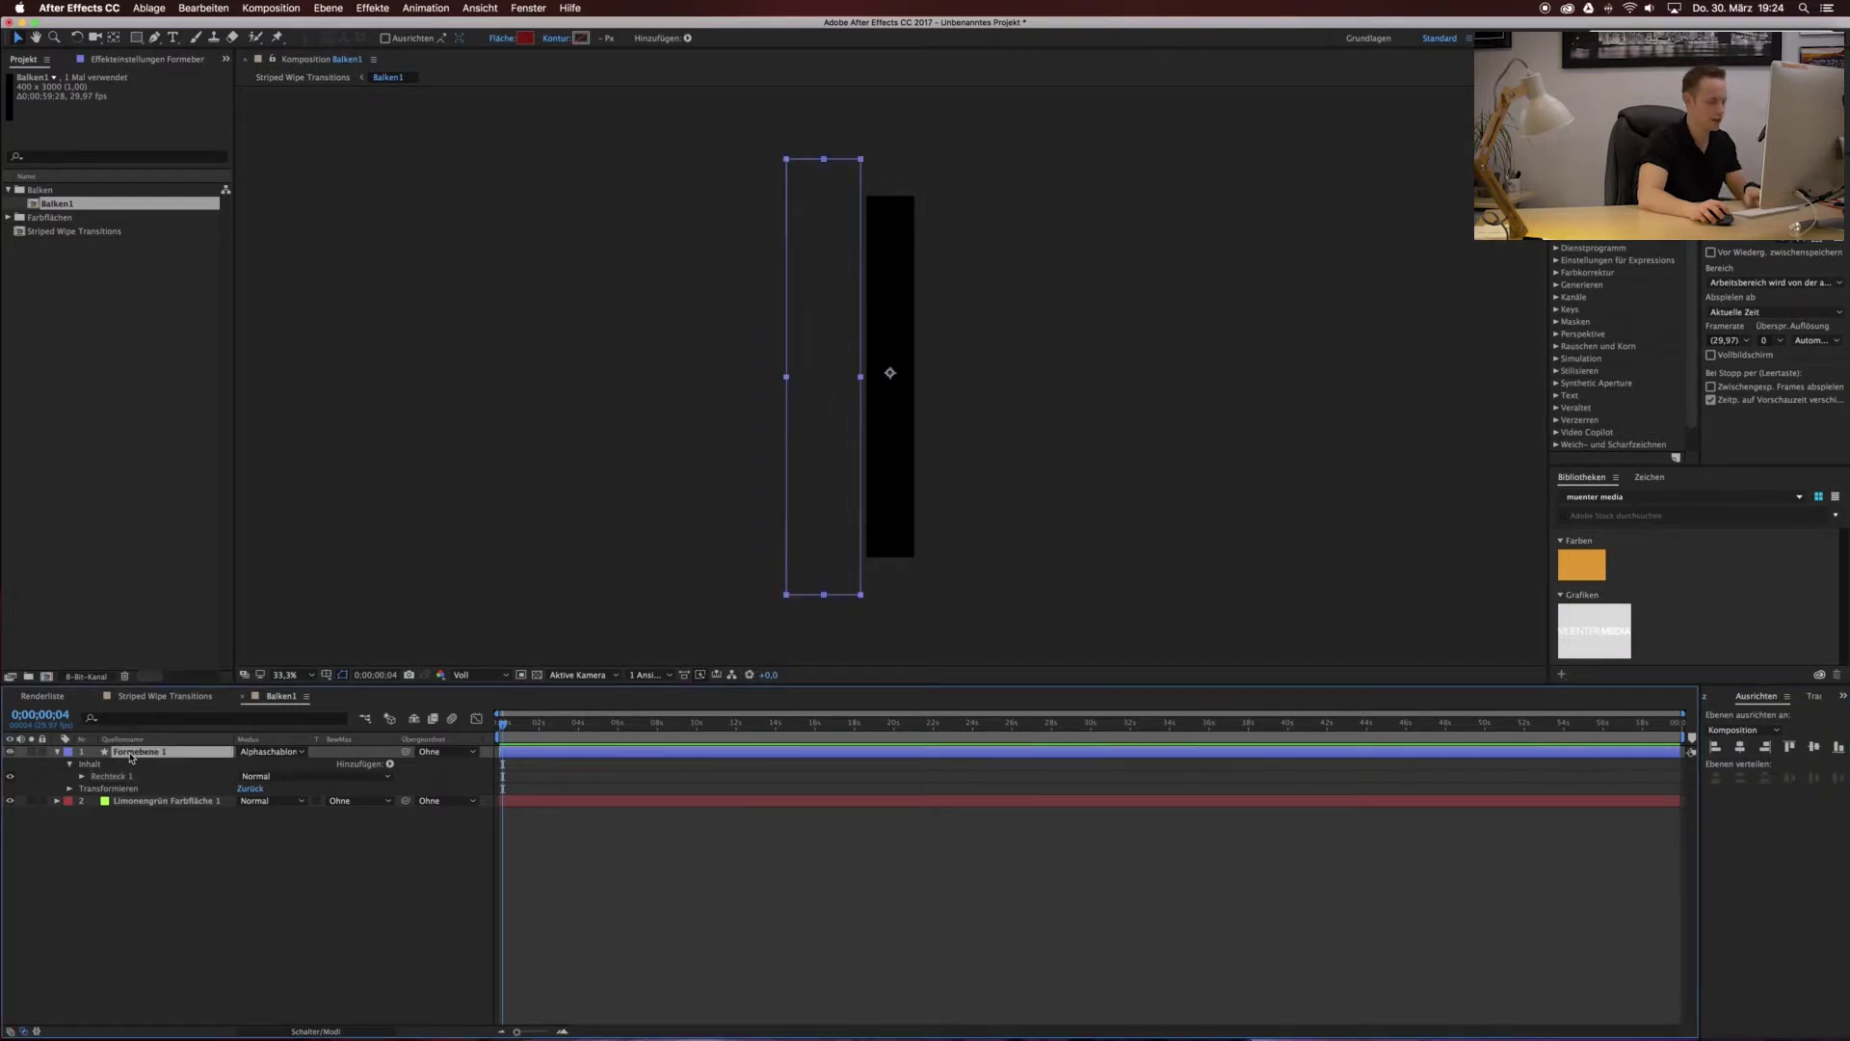
key("p")
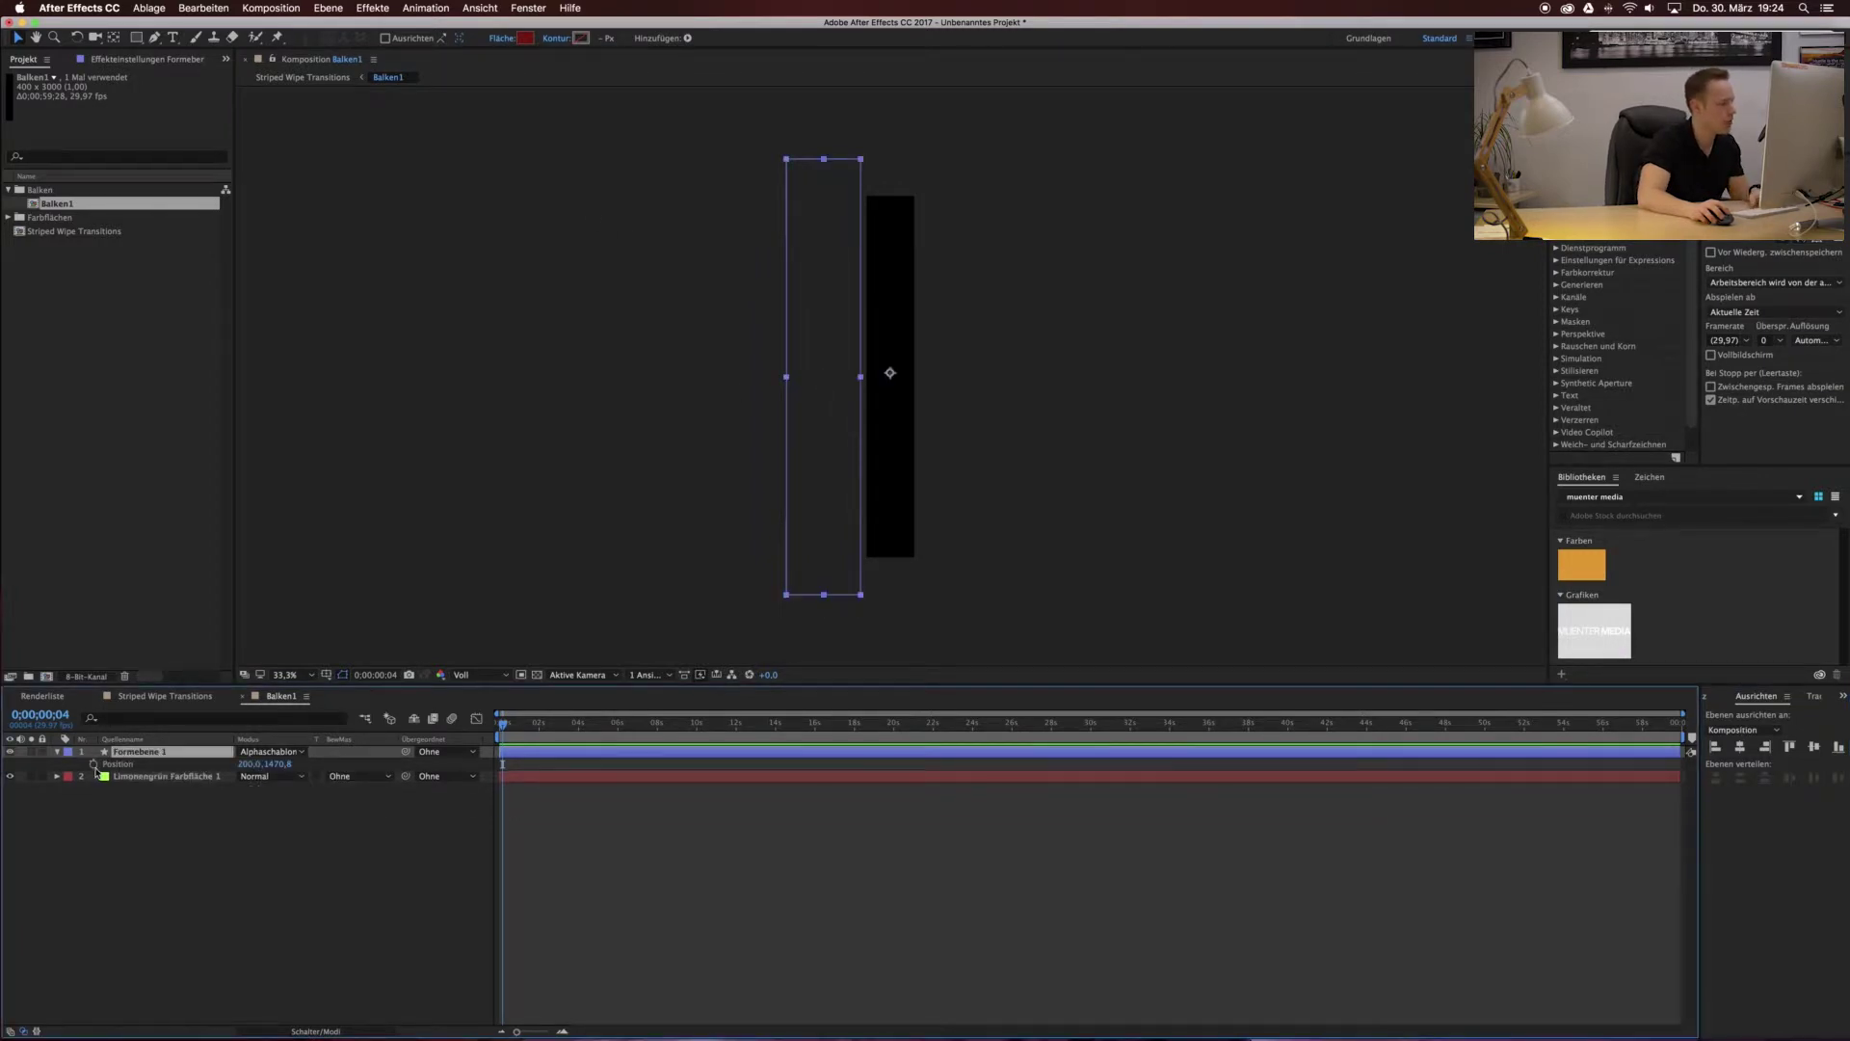
Keyframe the rectangle's Position: right of the bar at 0;00;01;16, left of it at frame 0.
left_click_drag(507, 731, 535, 728)
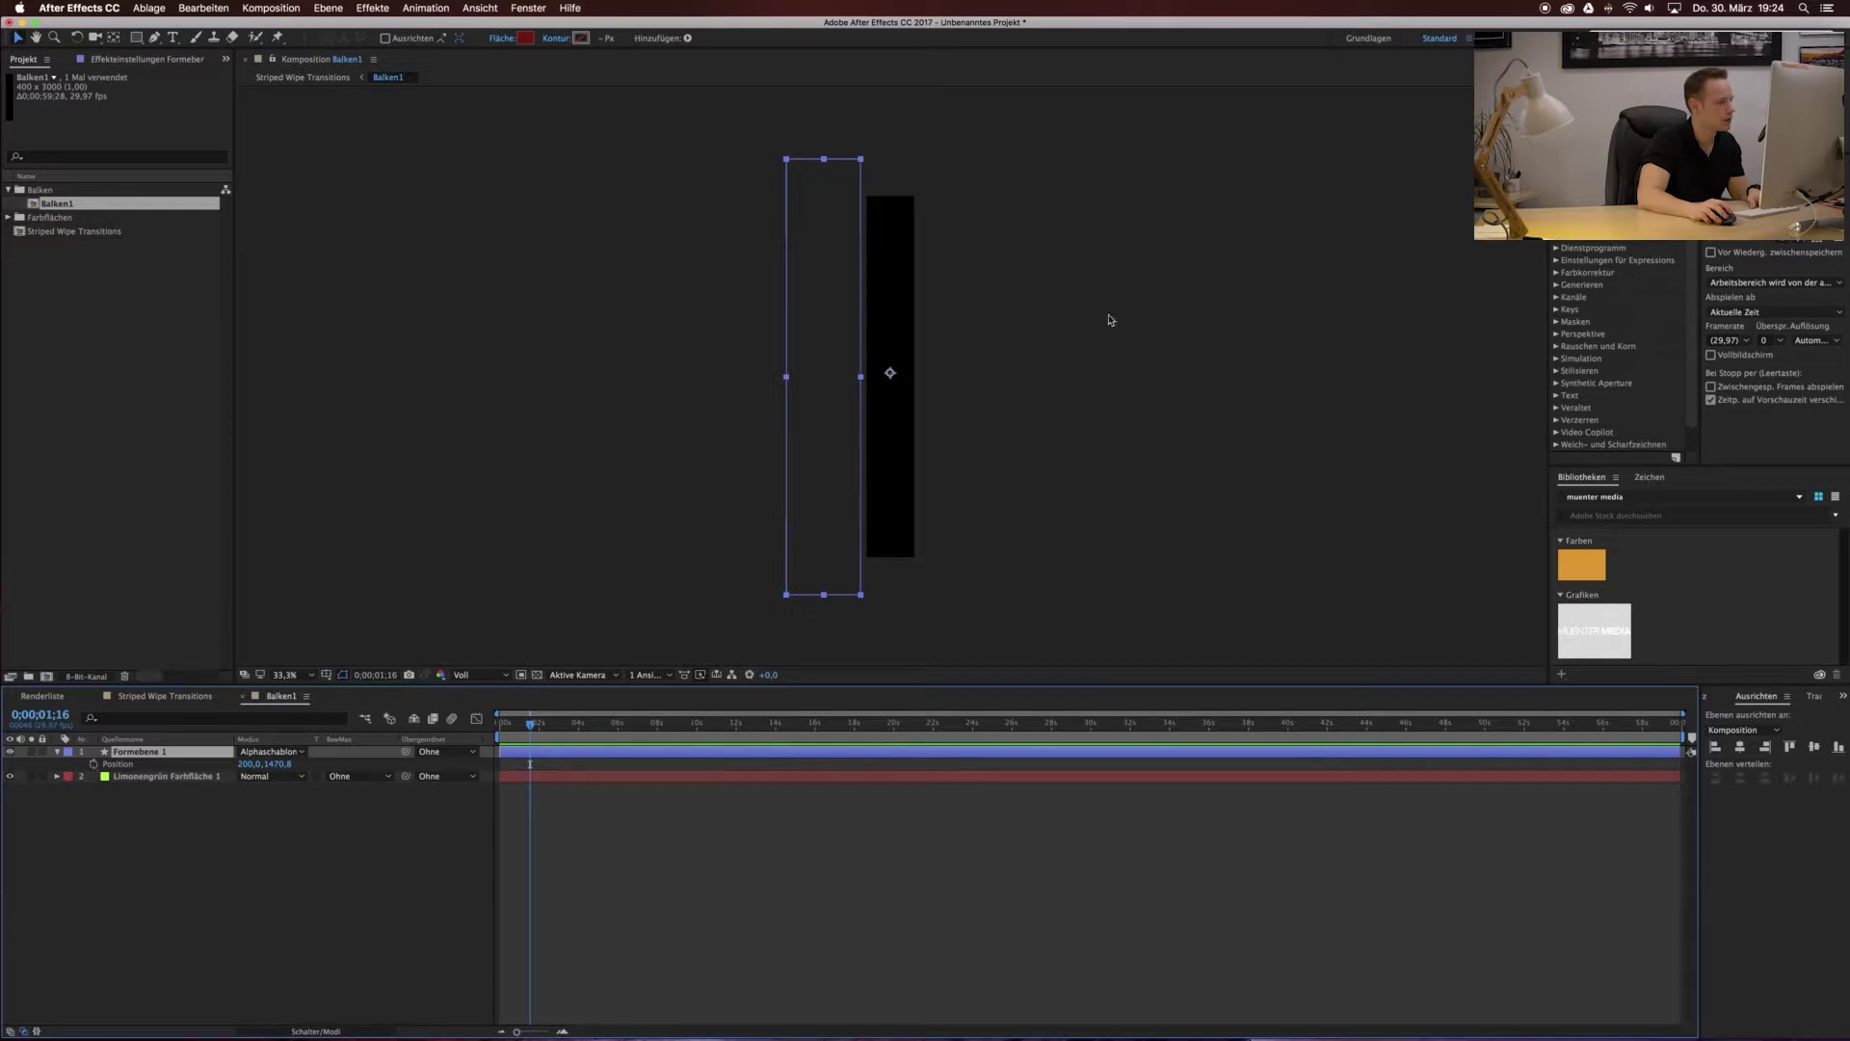
left_click_drag(837, 347, 969, 337)
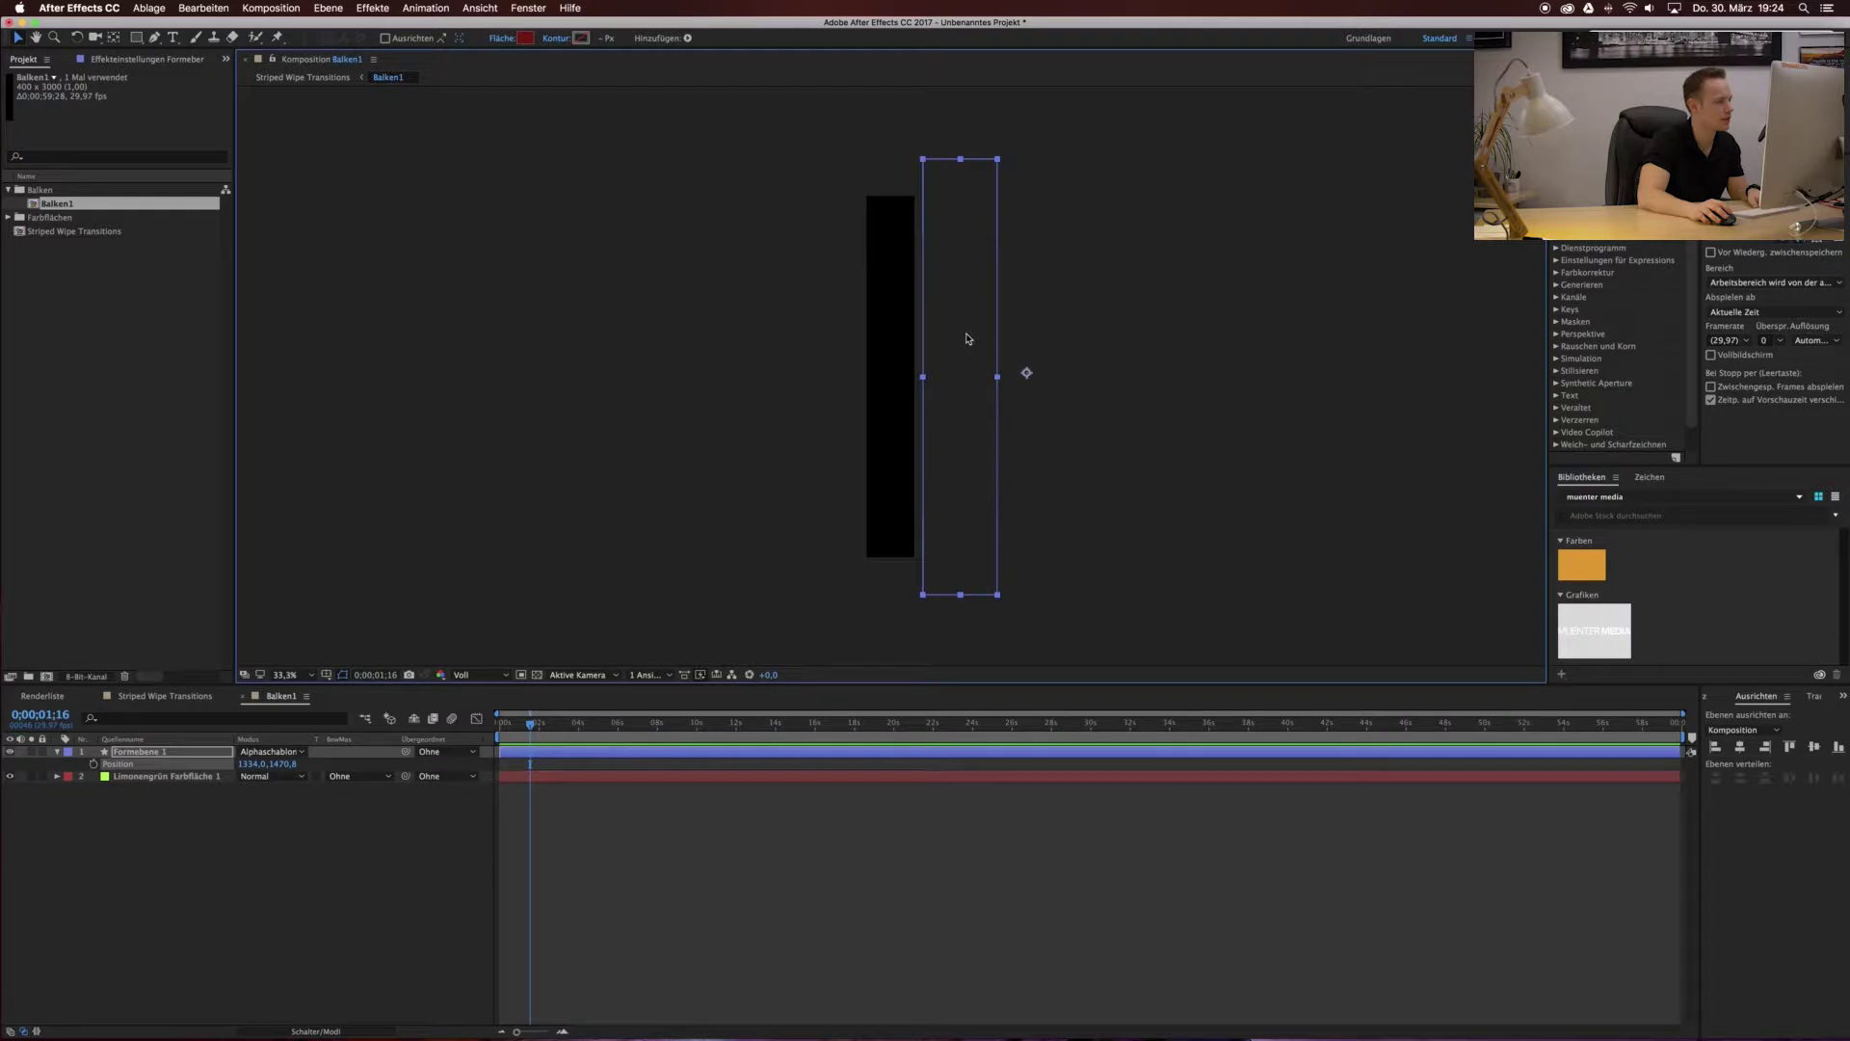
left_click(93, 763)
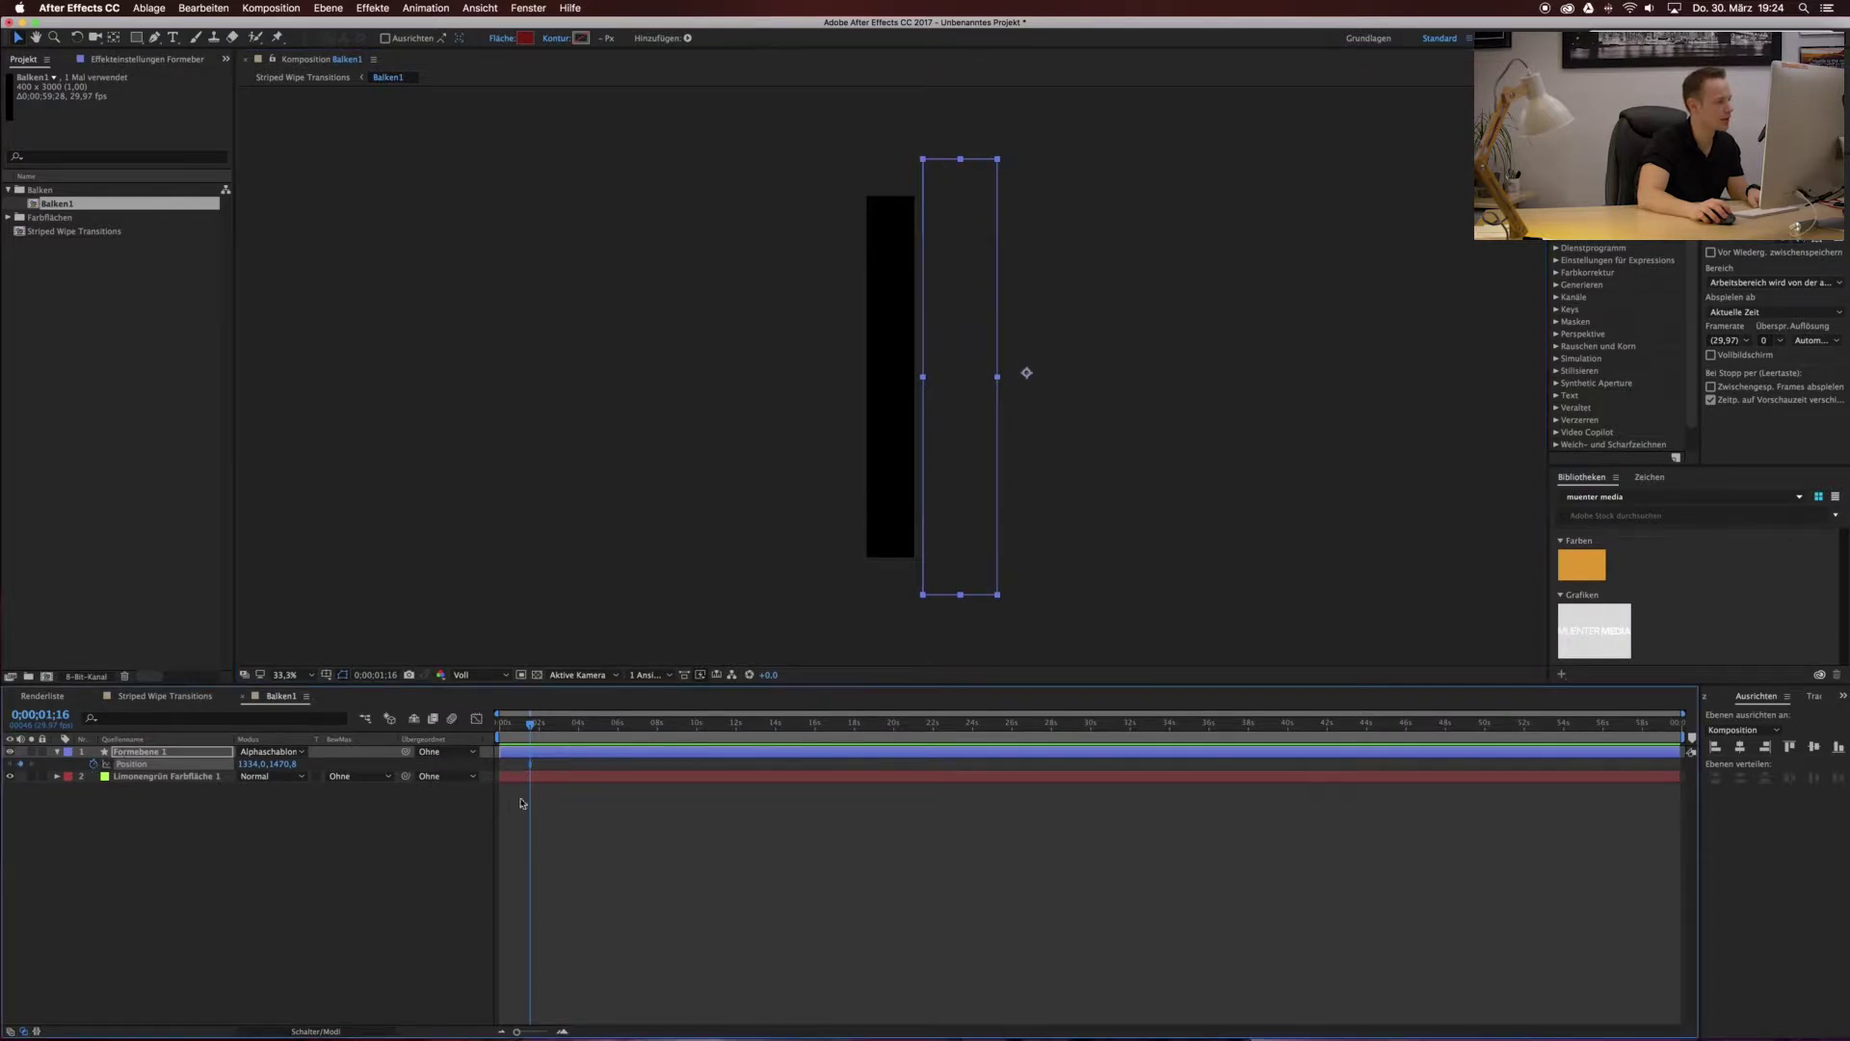
left_click_drag(531, 729, 469, 733)
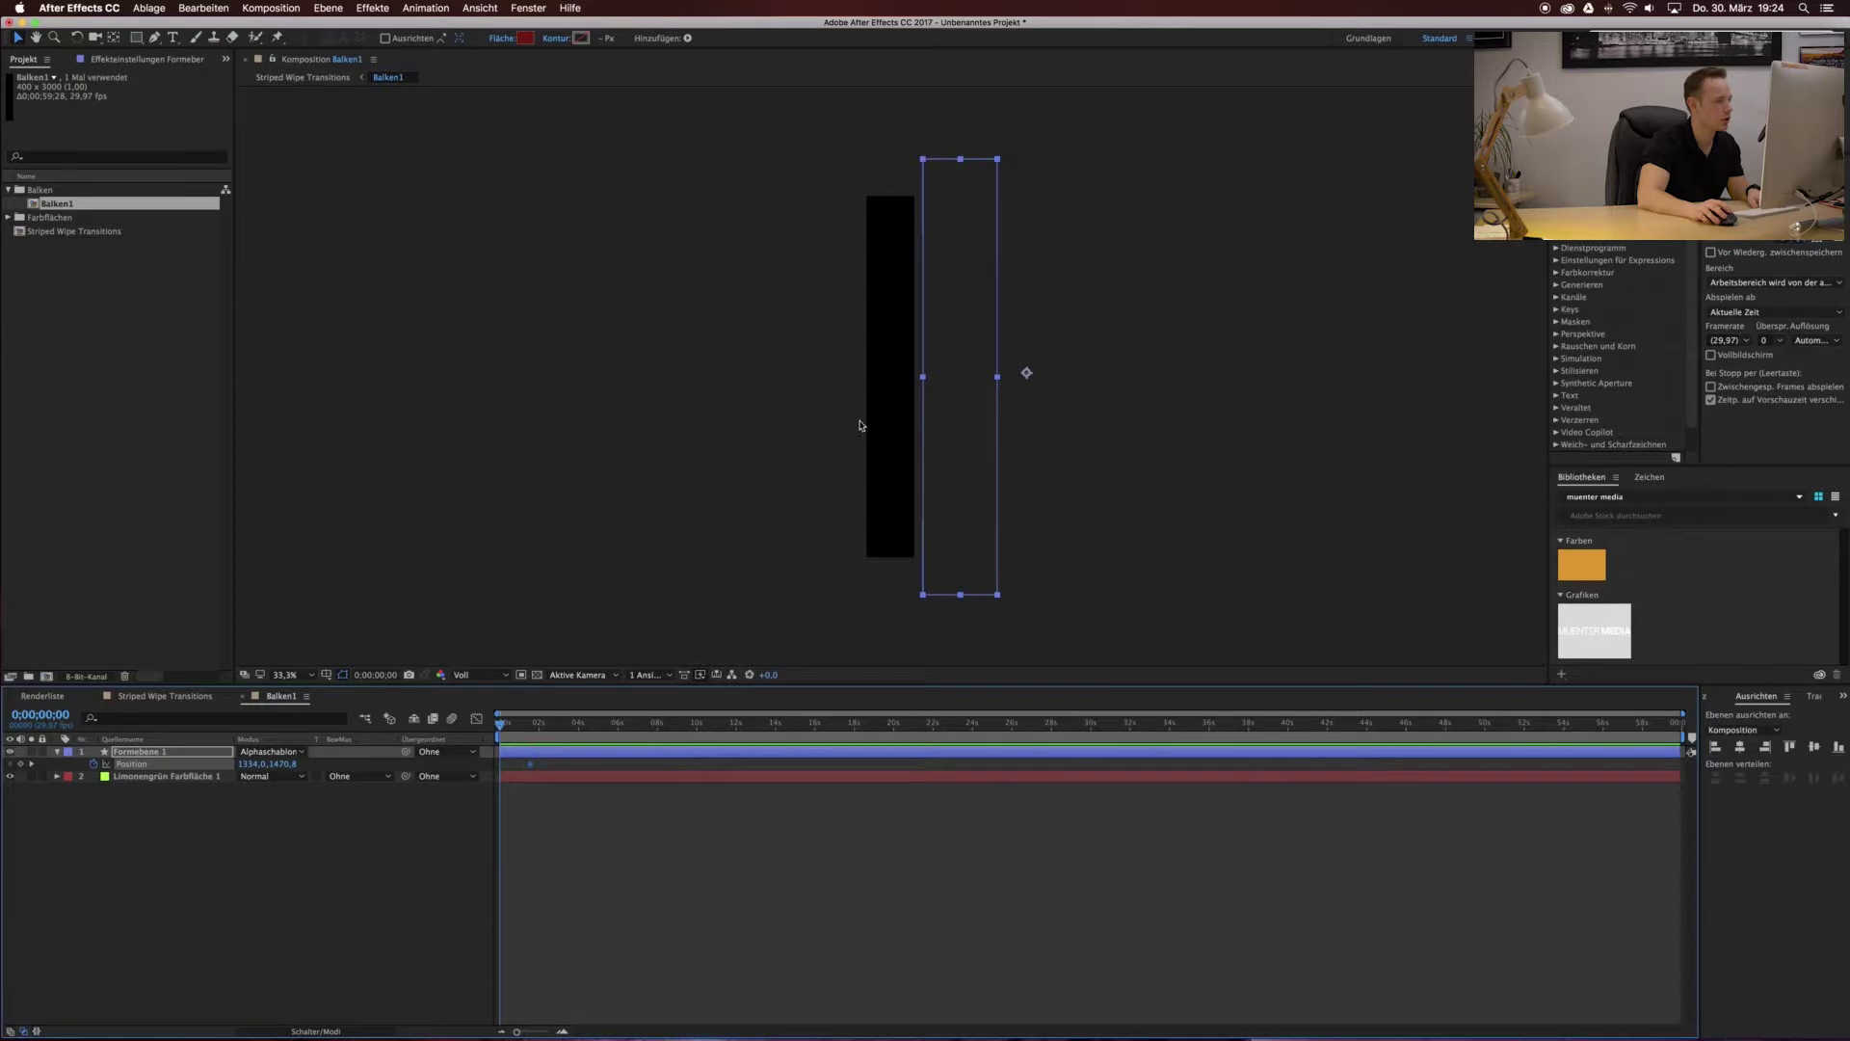
left_click_drag(973, 360, 837, 364)
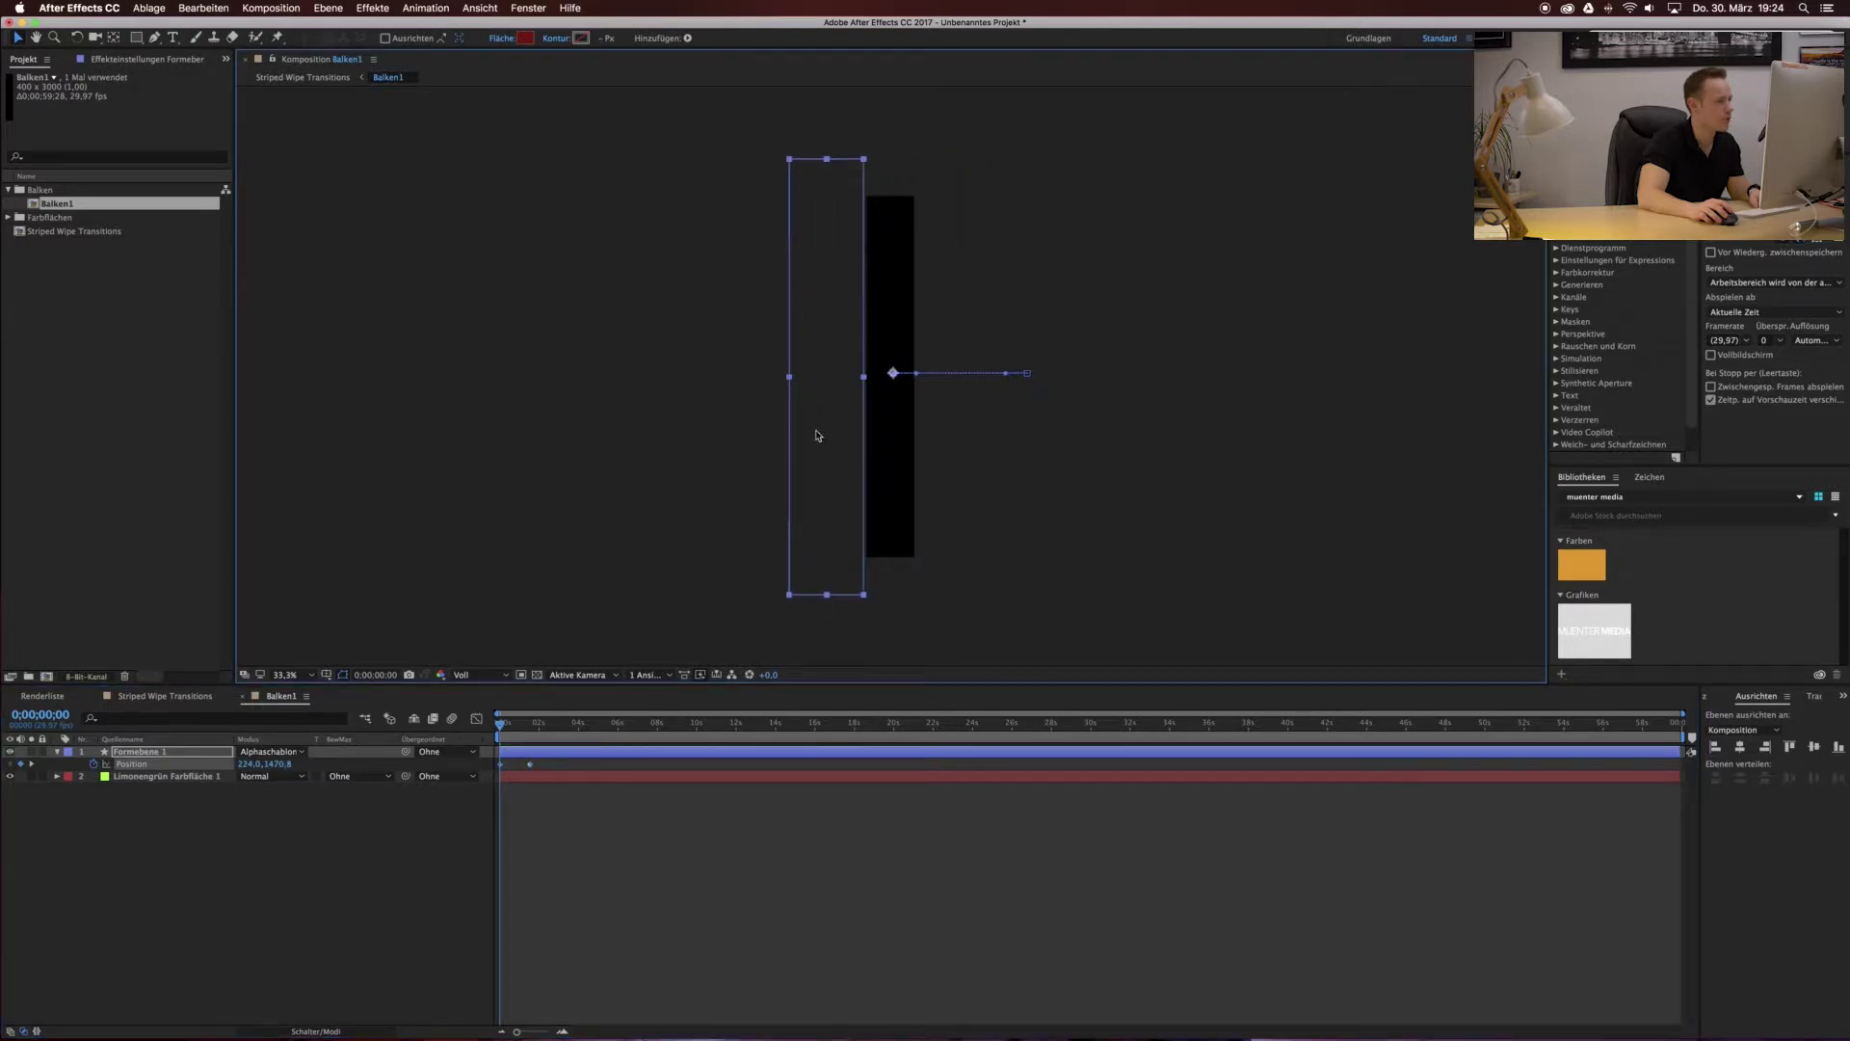
Preview the wipe animation and scrub through its start.
key("space")
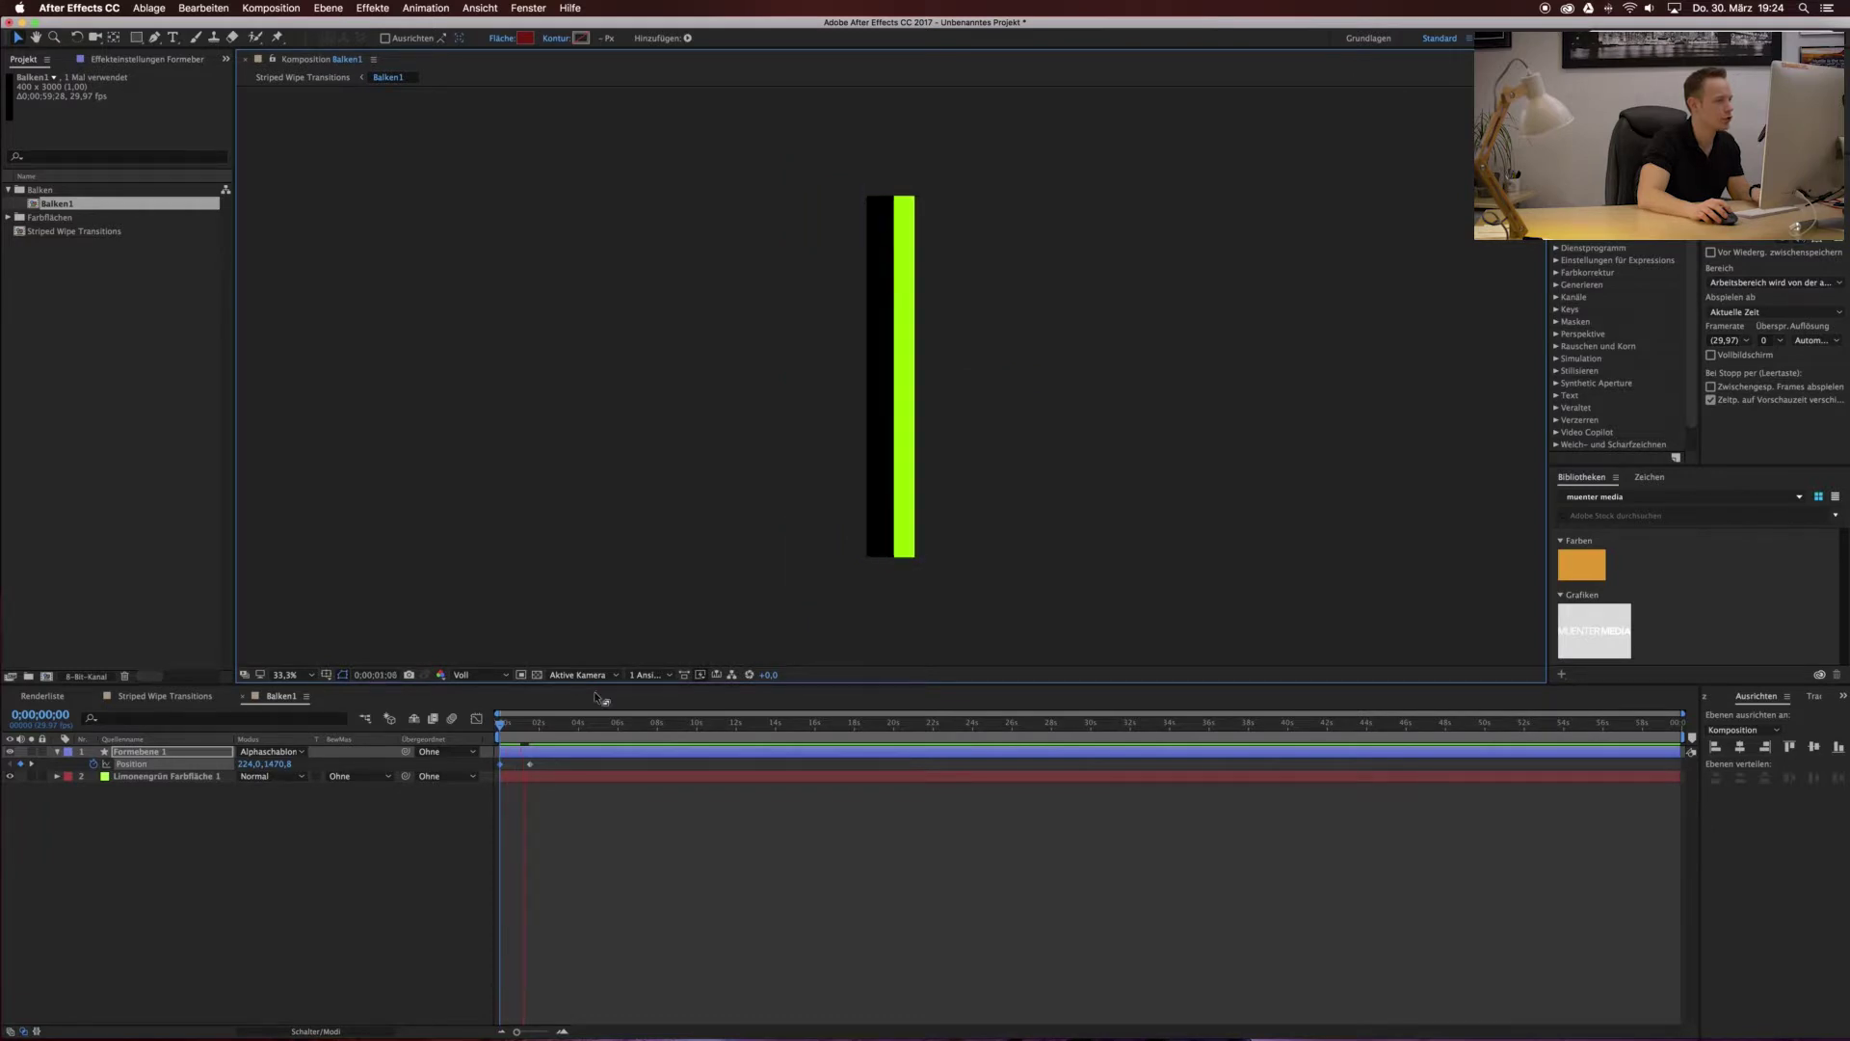
key("space")
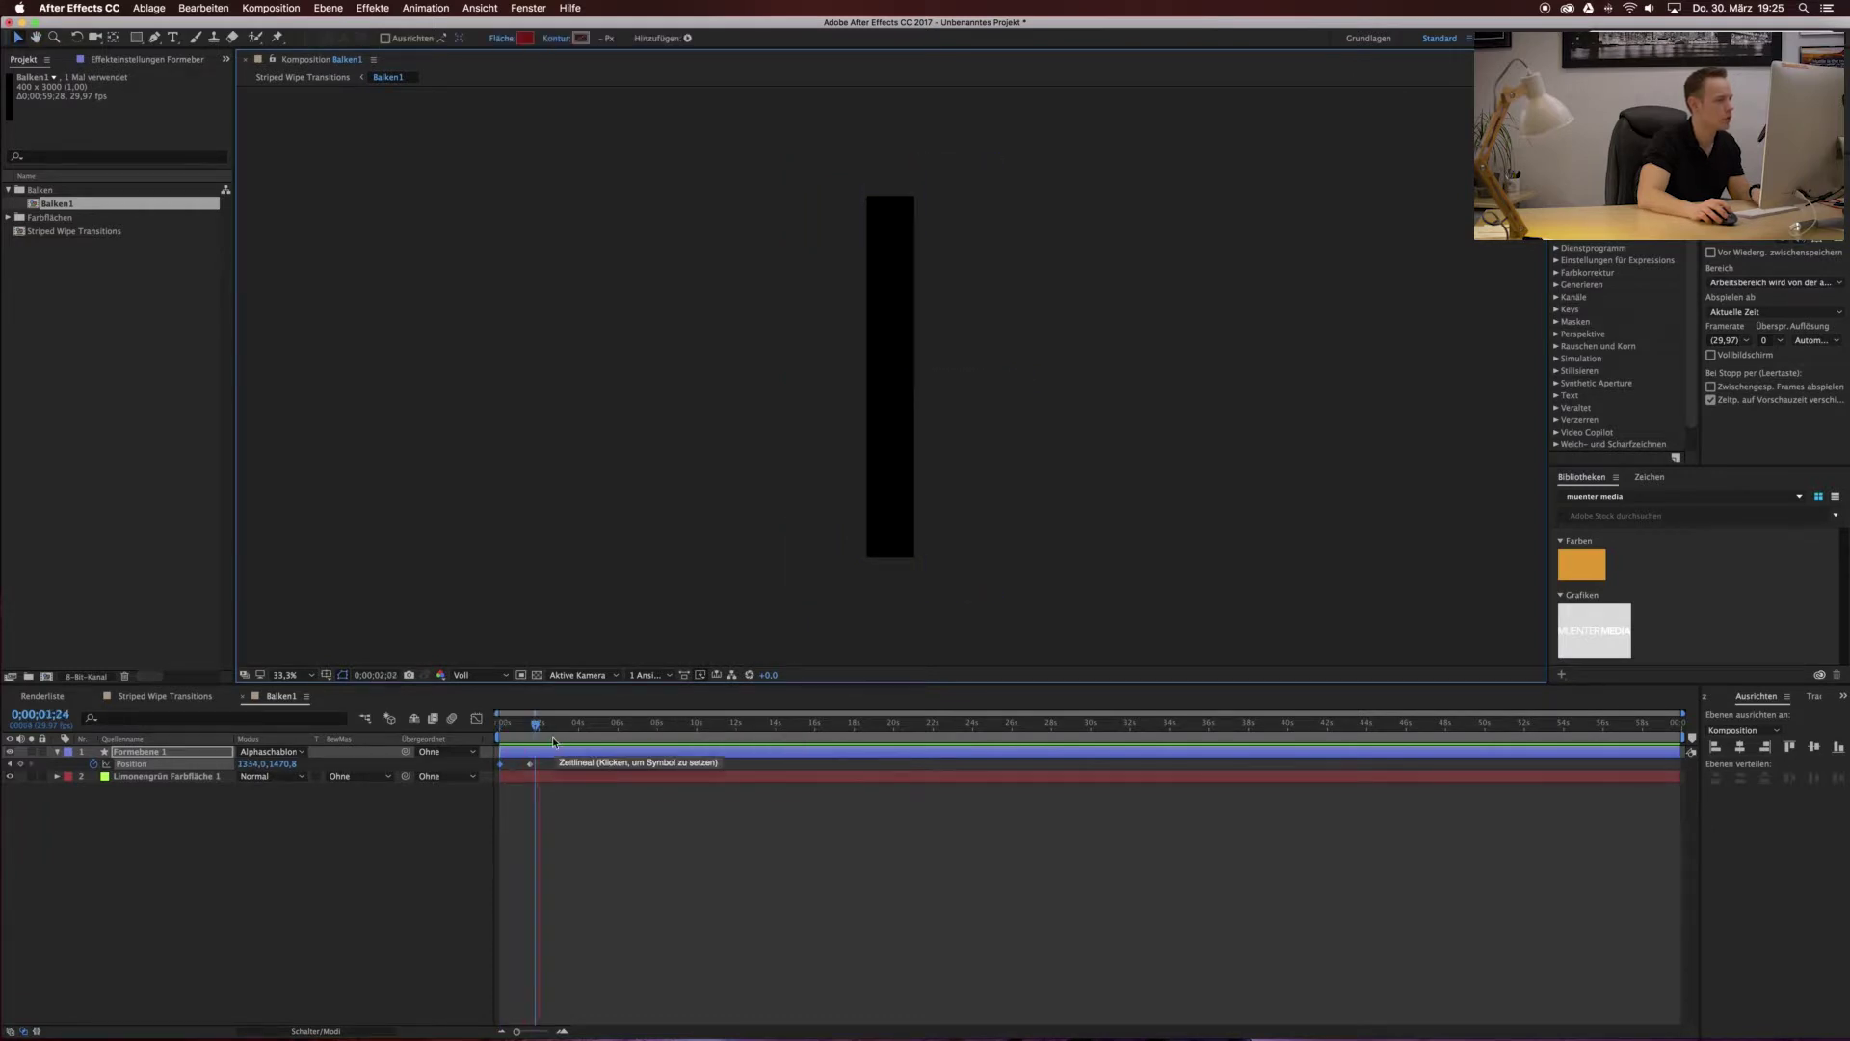
left_click_drag(544, 725, 490, 735)
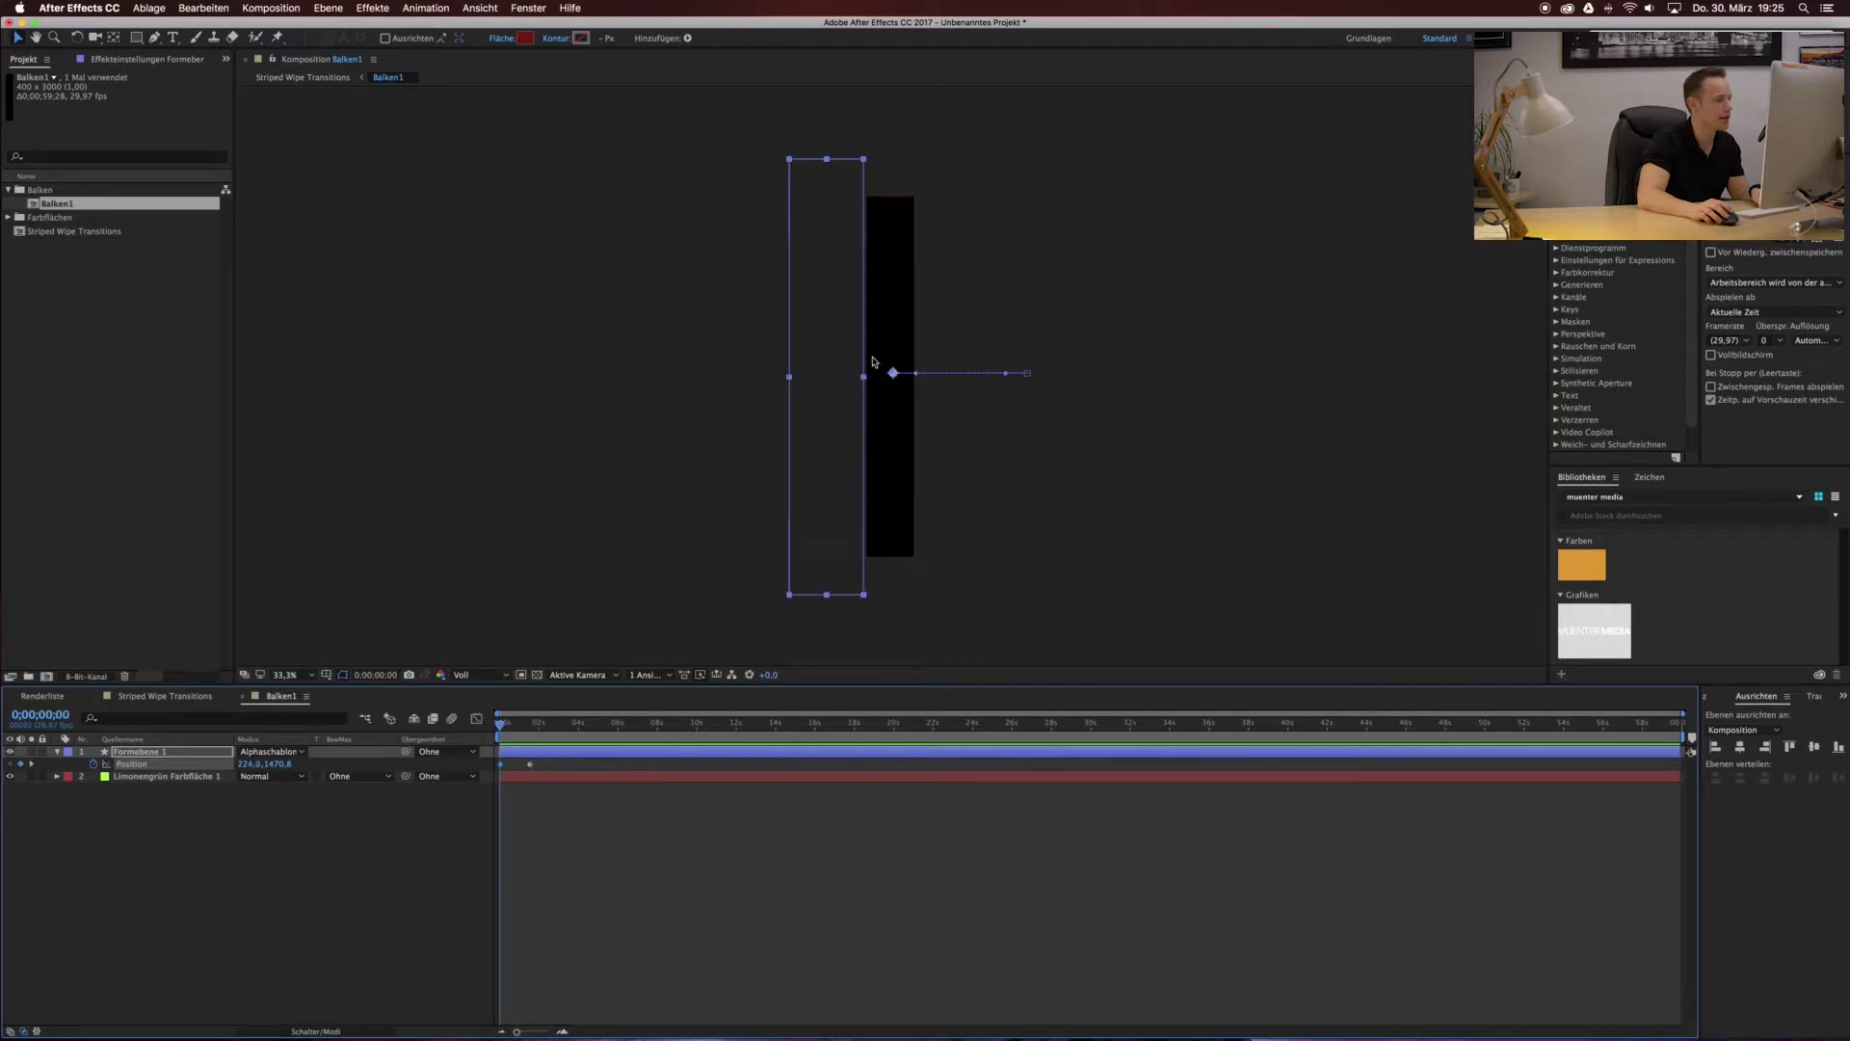
mouse_move(501, 725)
left_mouse_down()
mouse_move(517, 725)
mouse_move(483, 727)
left_mouse_up()
key("space")
key("space")
left_click(1151, 417)
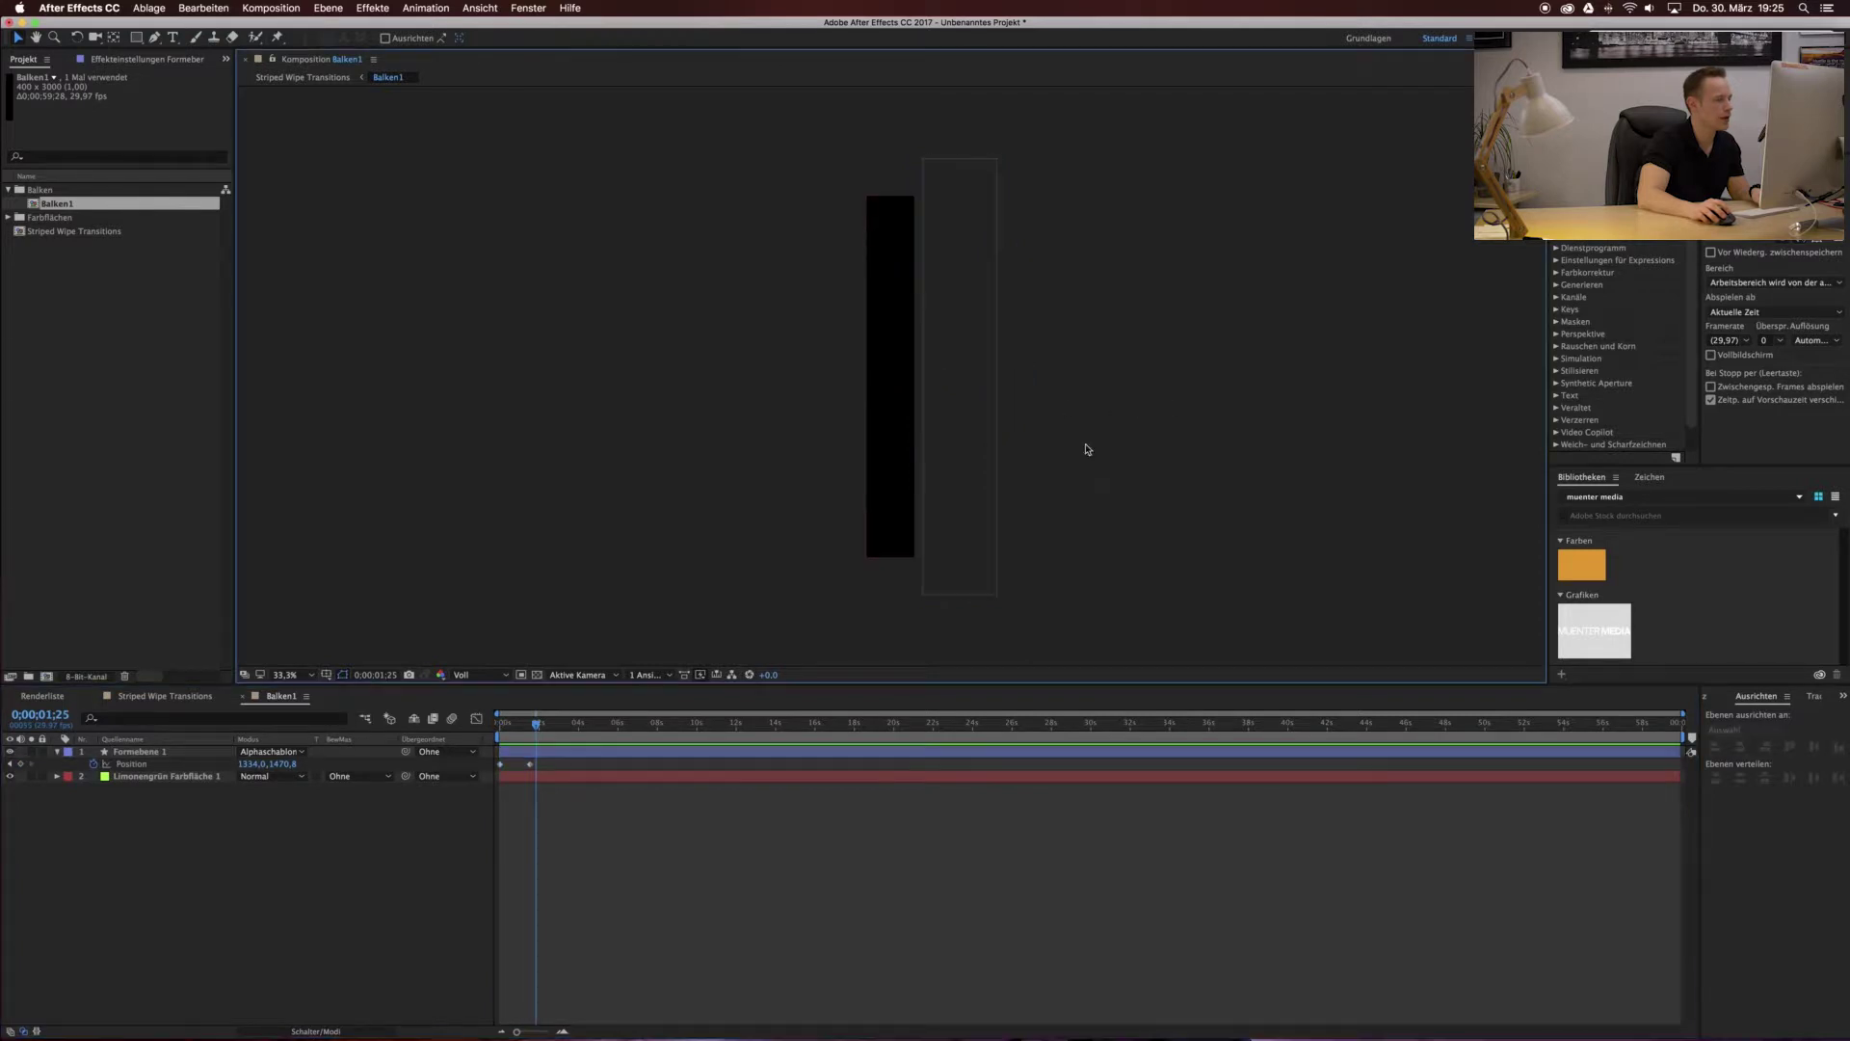
mouse_move(530, 767)
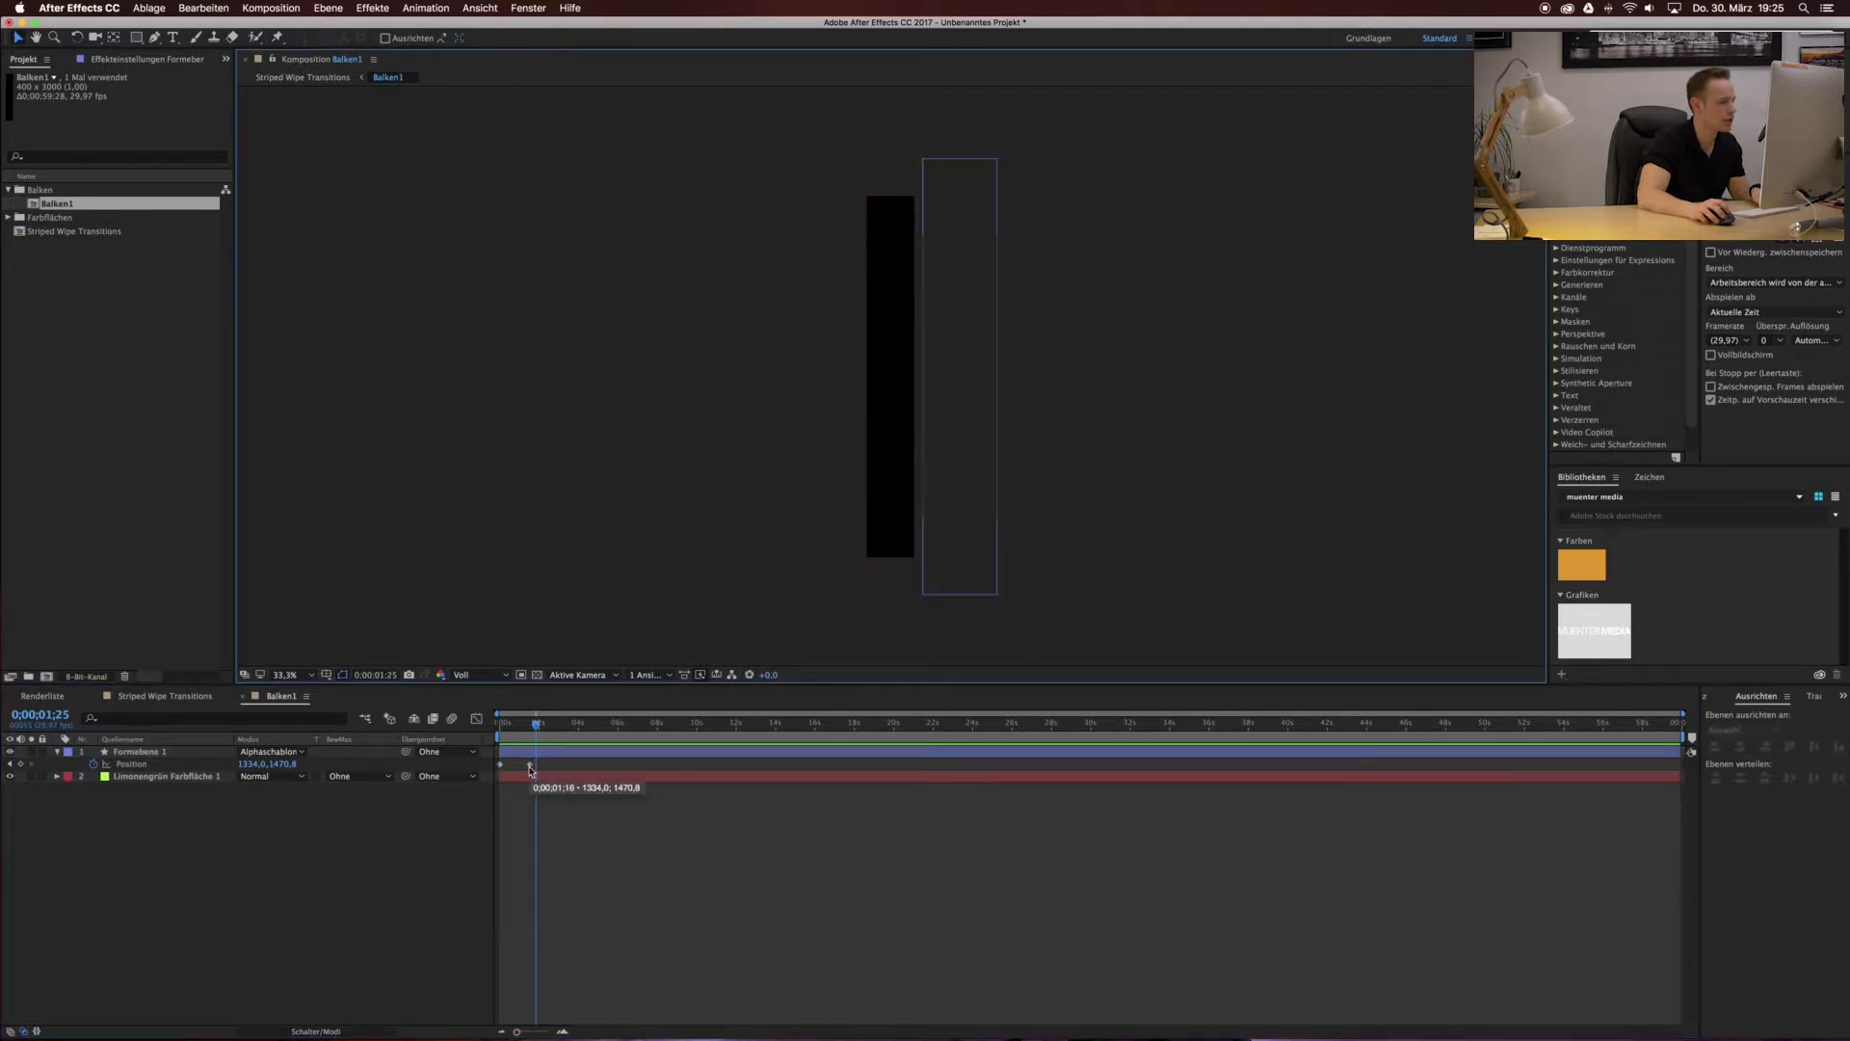
mouse_move(530, 768)
left_mouse_down()
mouse_move(588, 764)
mouse_move(483, 729)
left_mouse_up()
key("space")
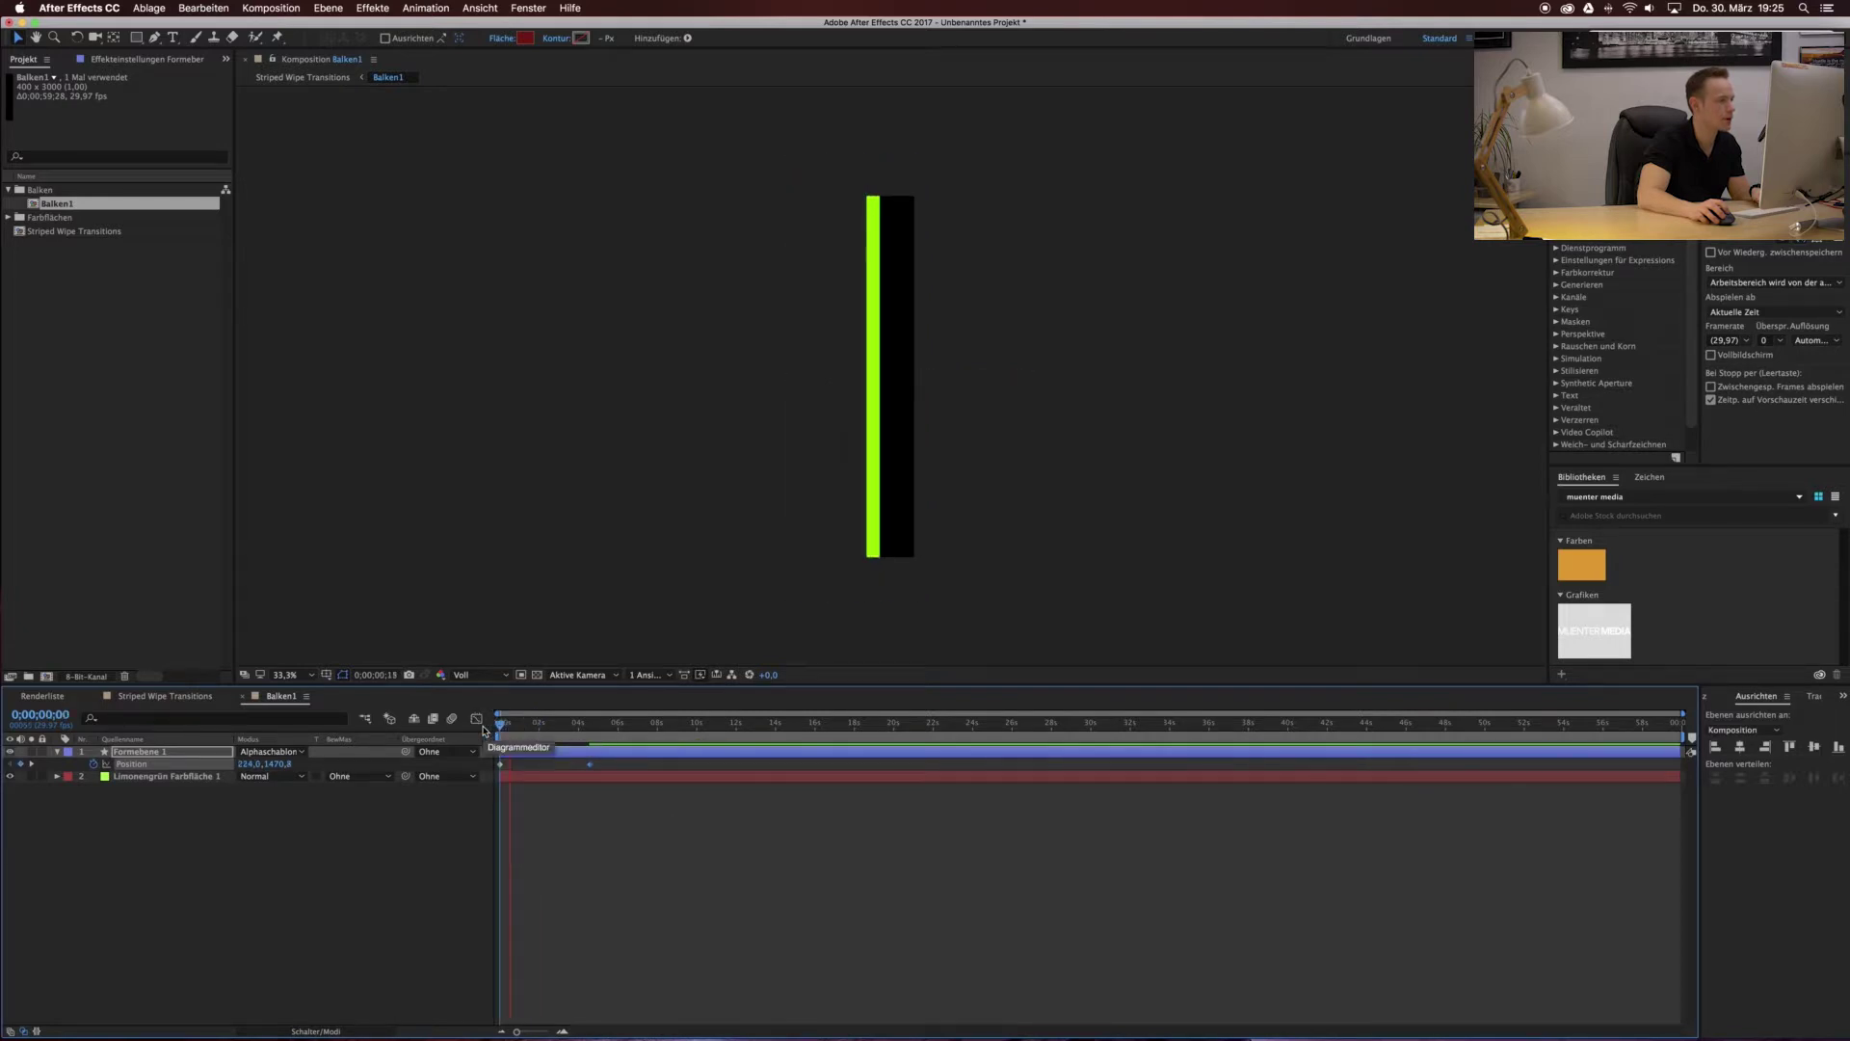
key("space")
left_click_drag(589, 764, 529, 764)
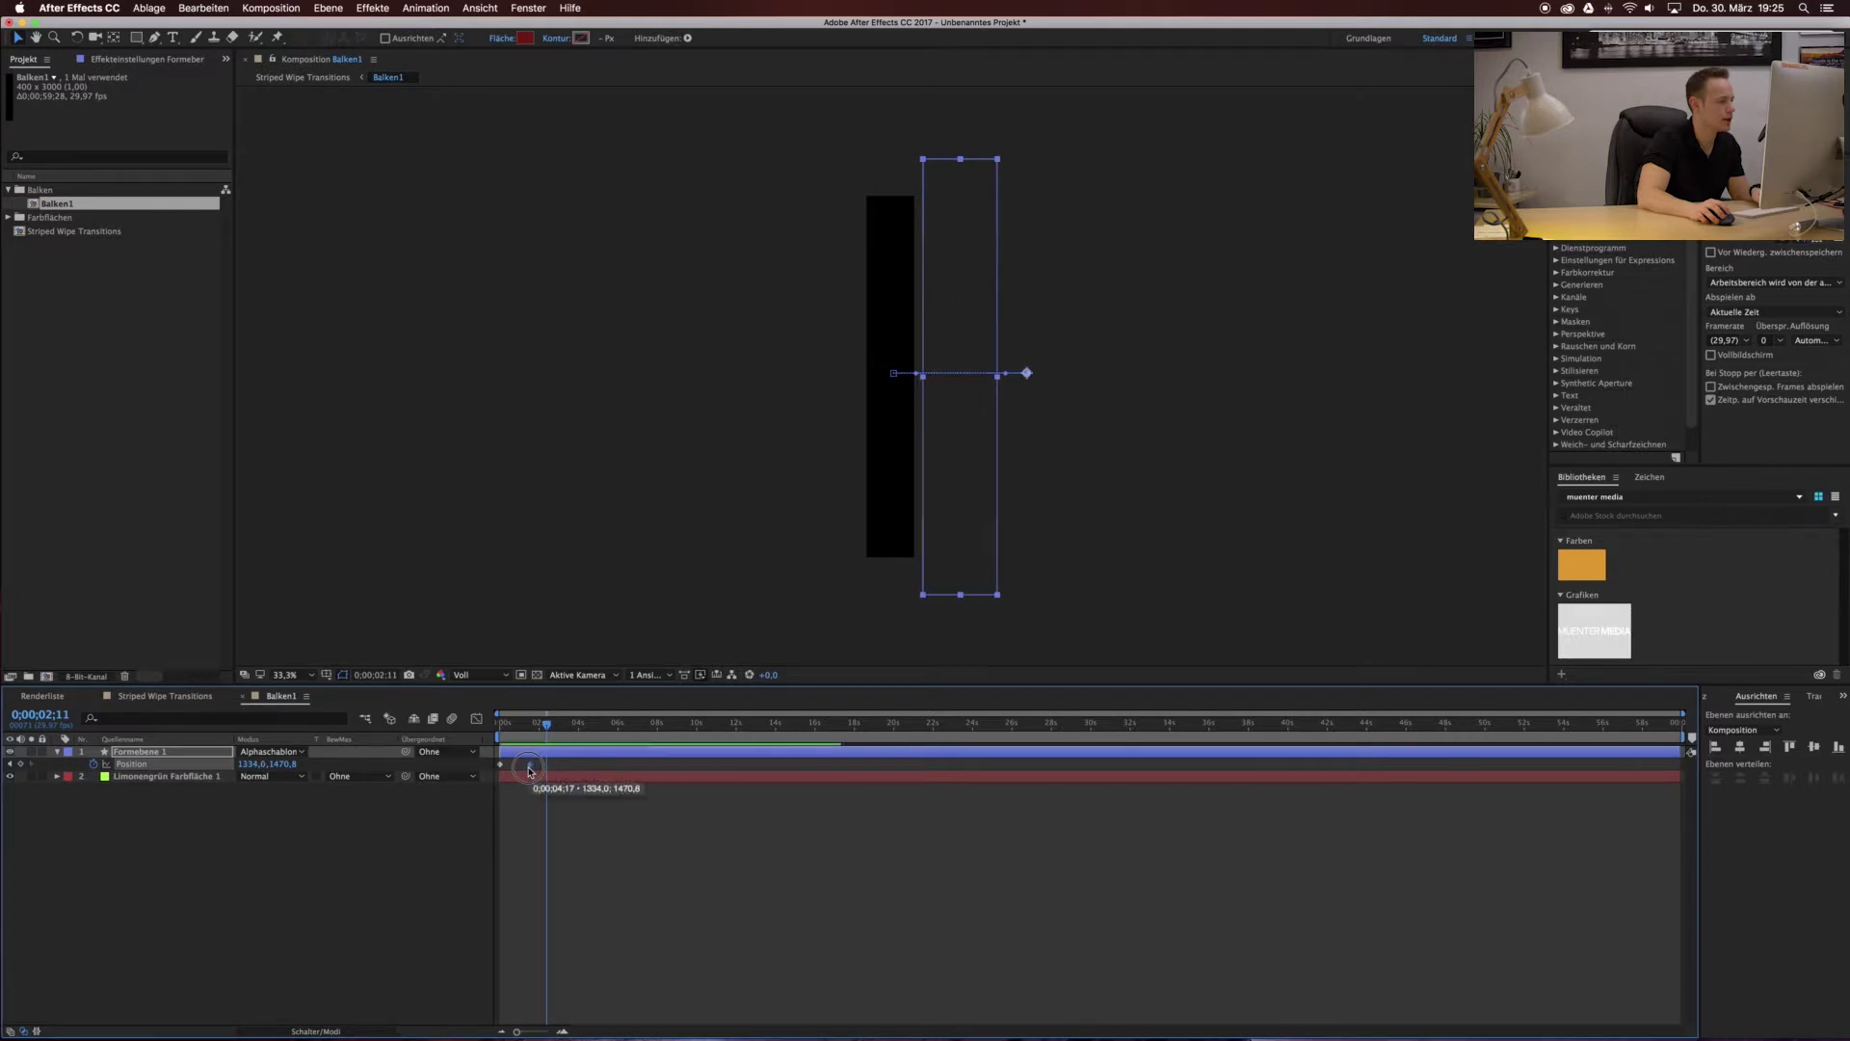
key("Home")
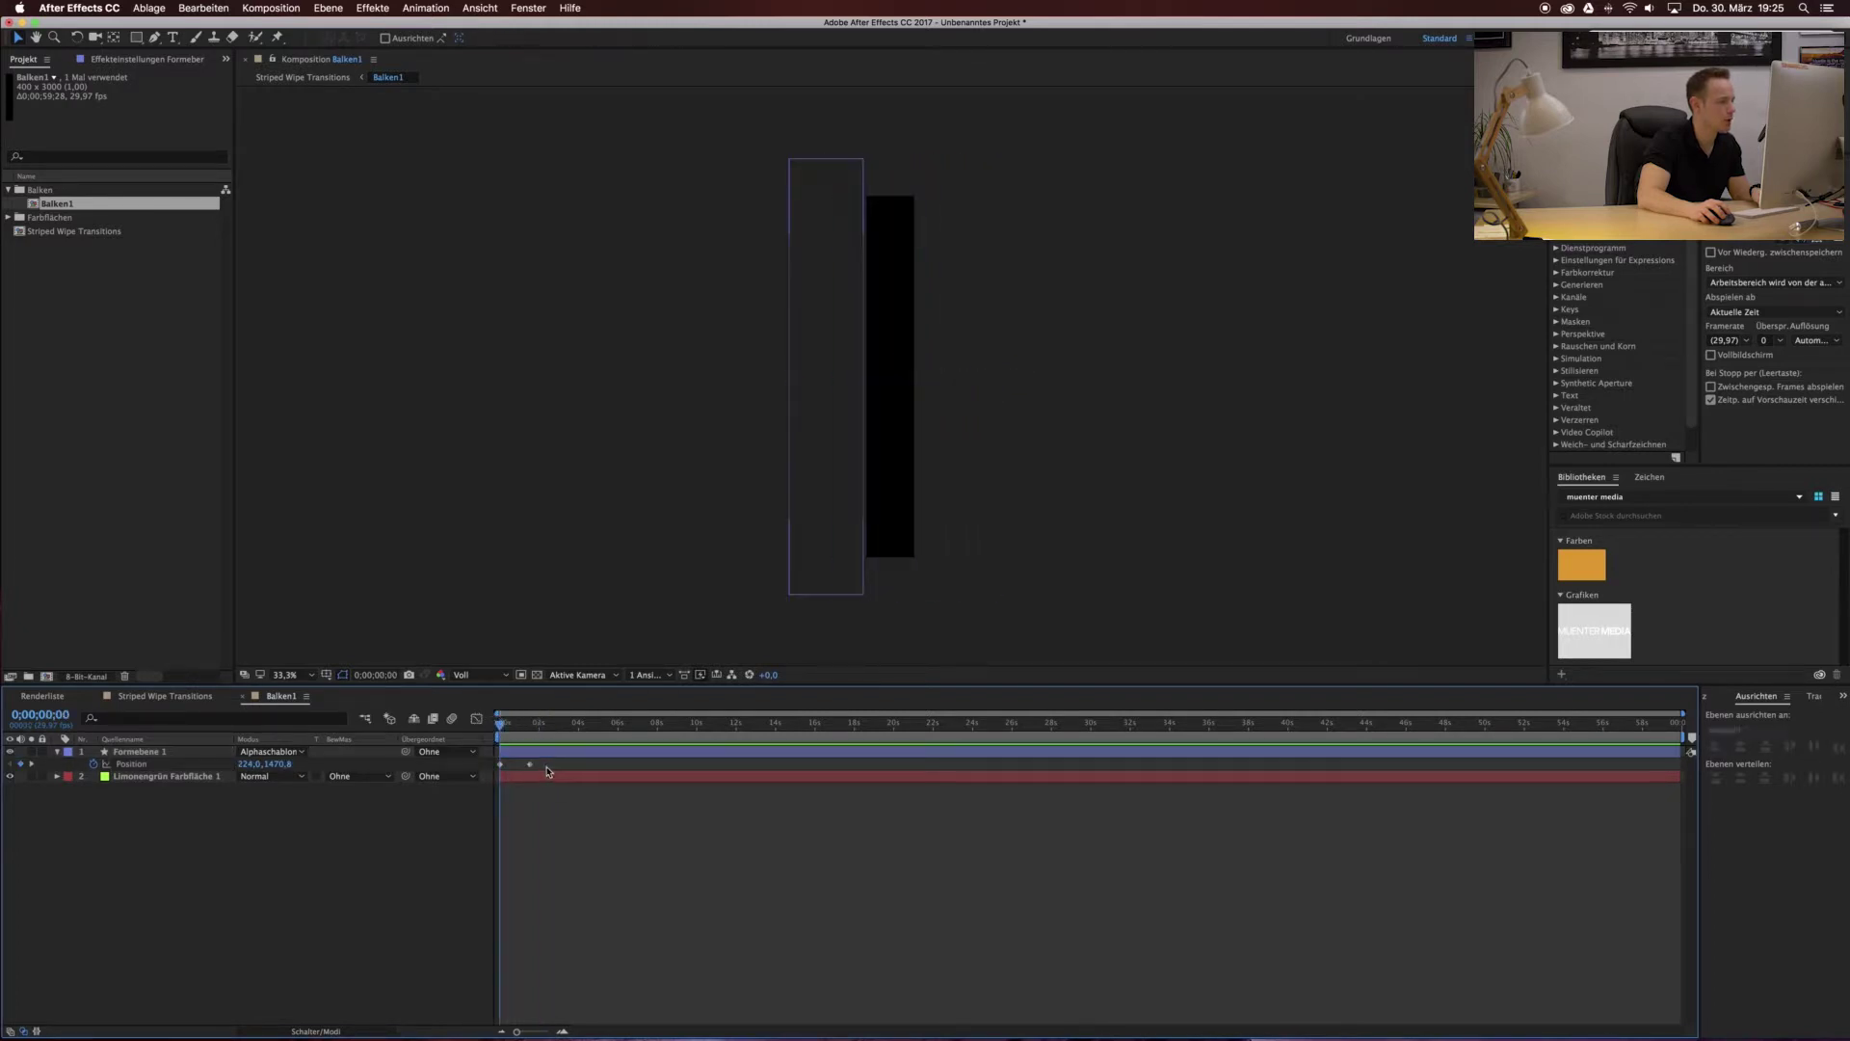
left_click_drag(555, 769, 502, 767)
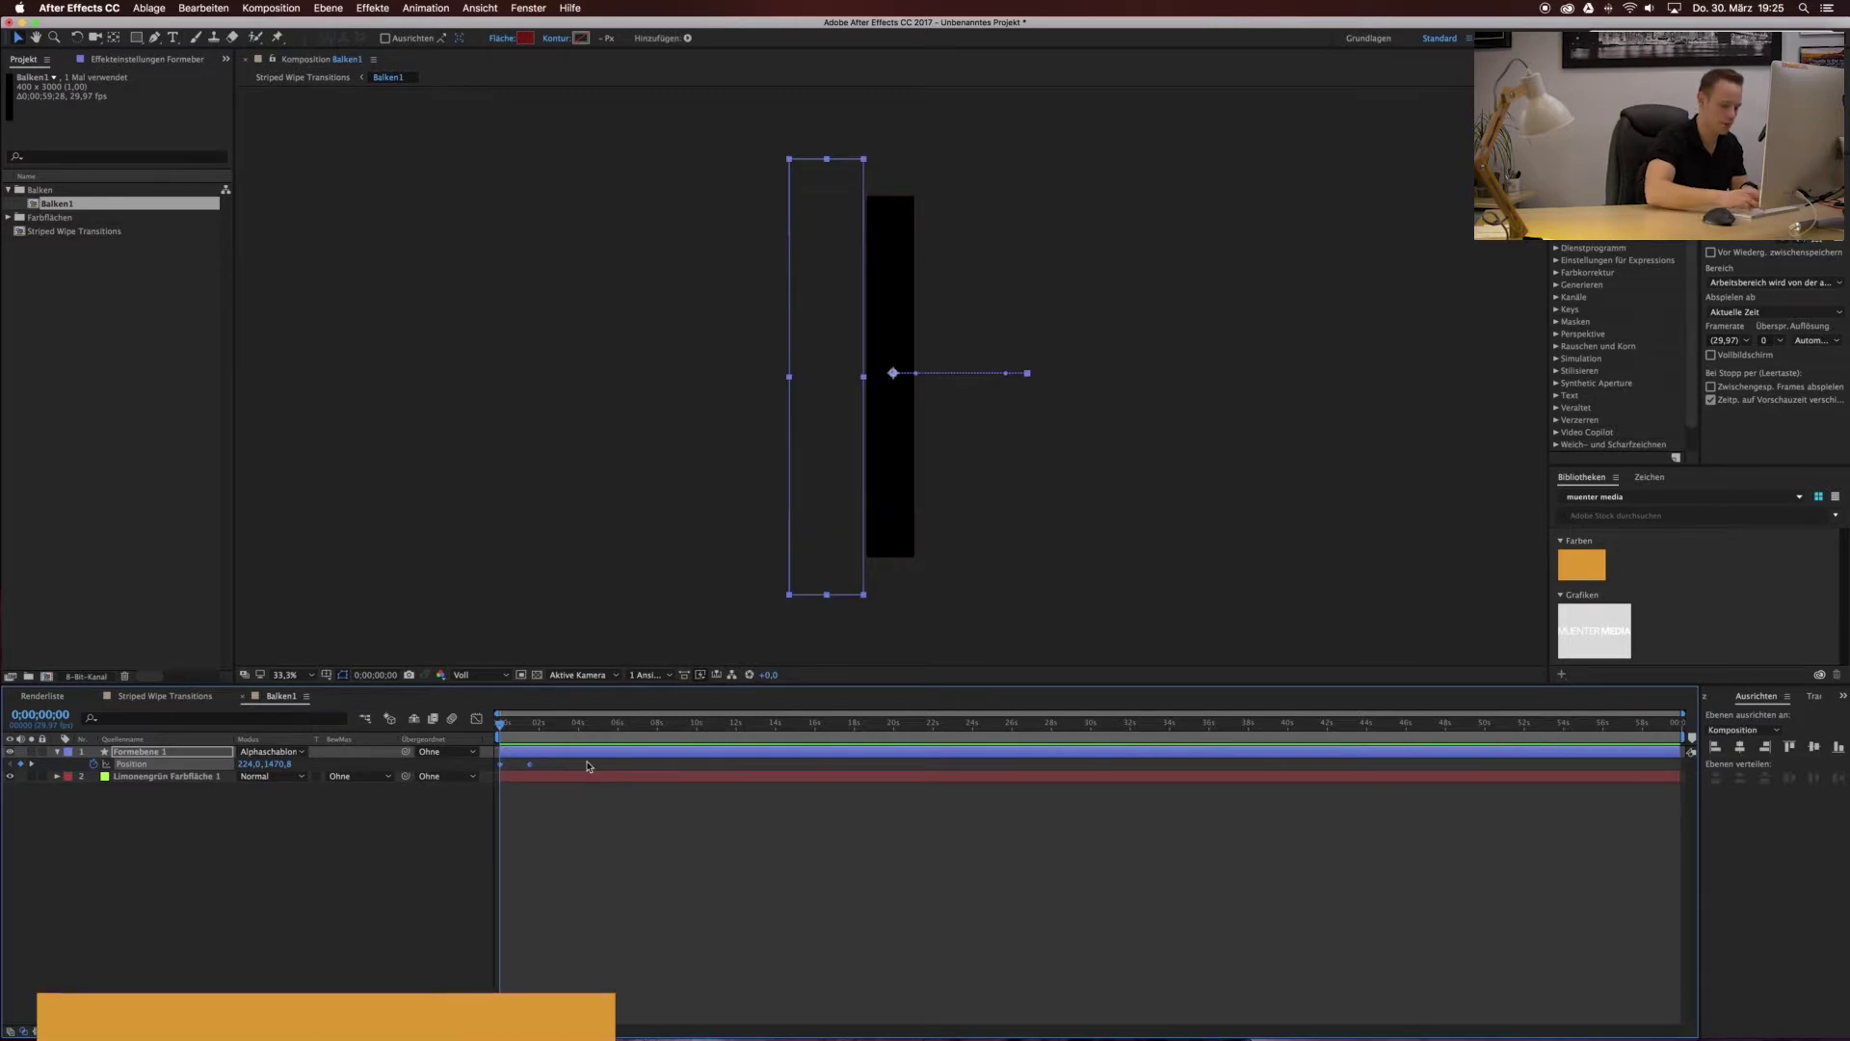
Apply Easy Ease to both Position keyframes and show their bell-shaped speed curve in the Graph Editor.
left_click(539, 767)
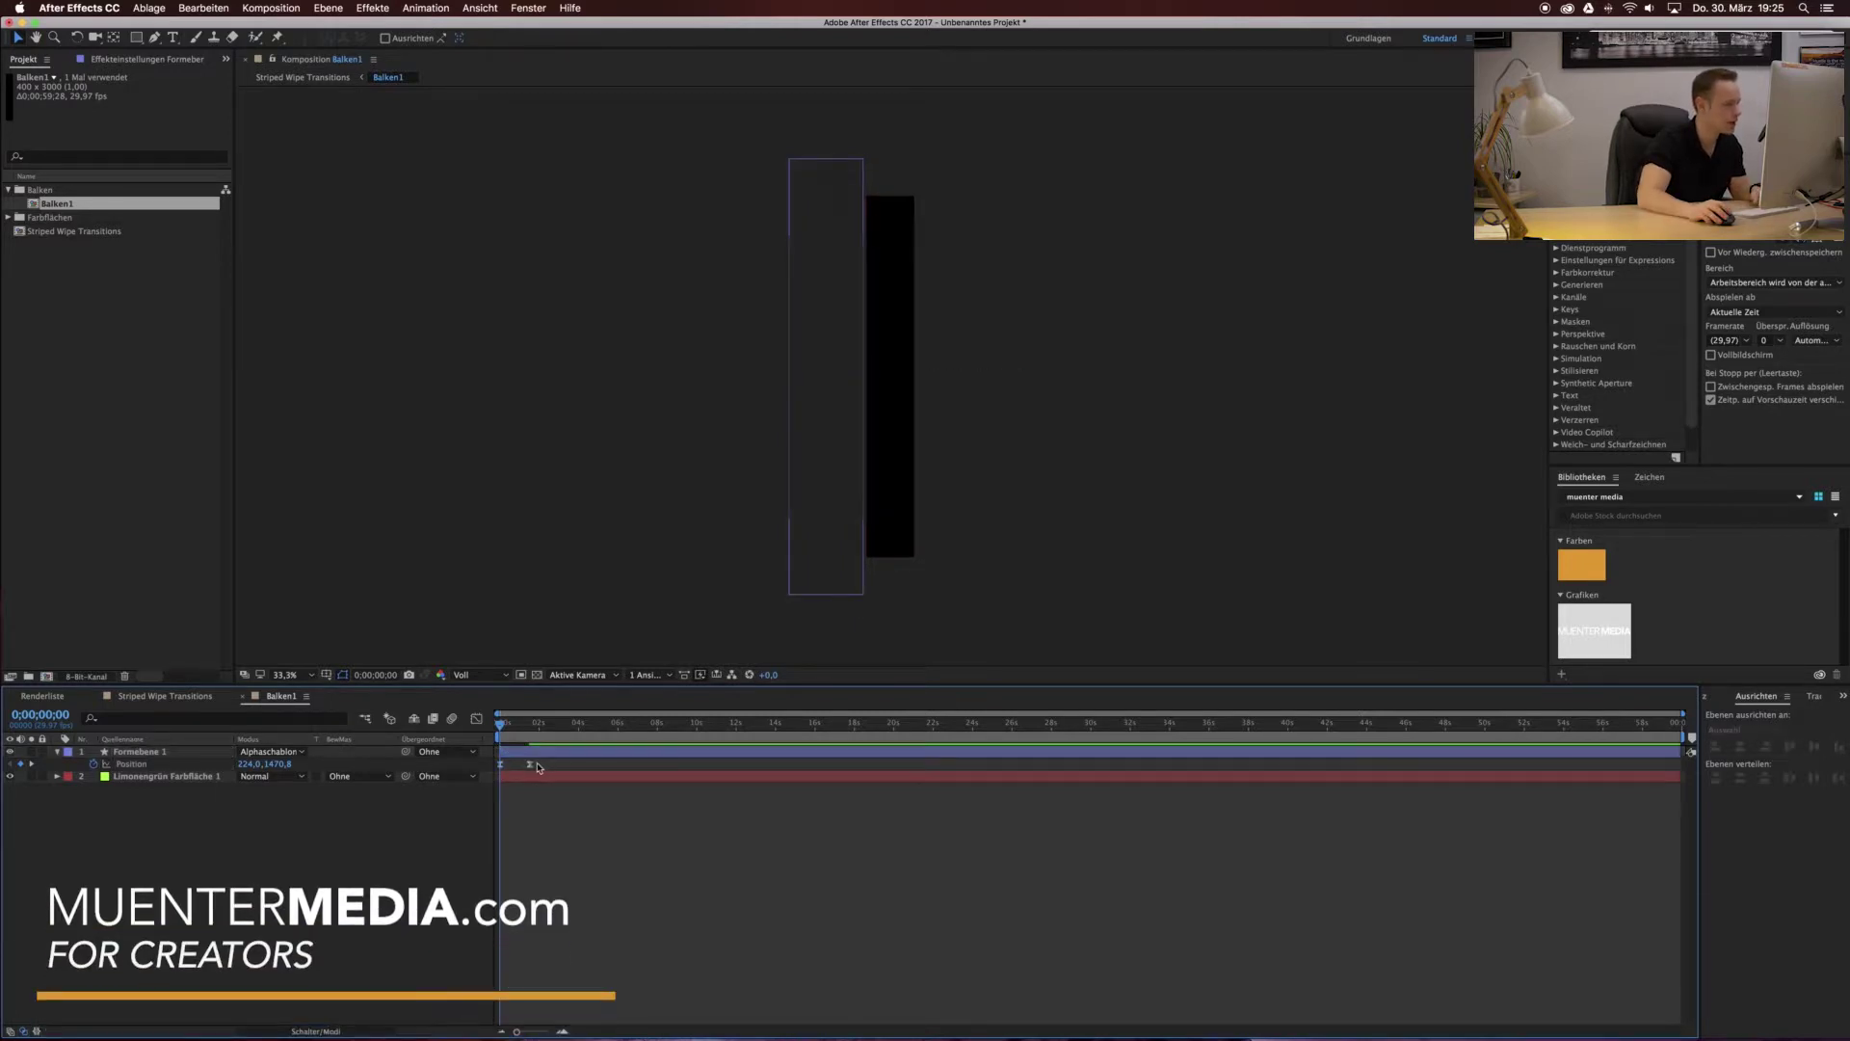
left_click(531, 766)
right_click(531, 766)
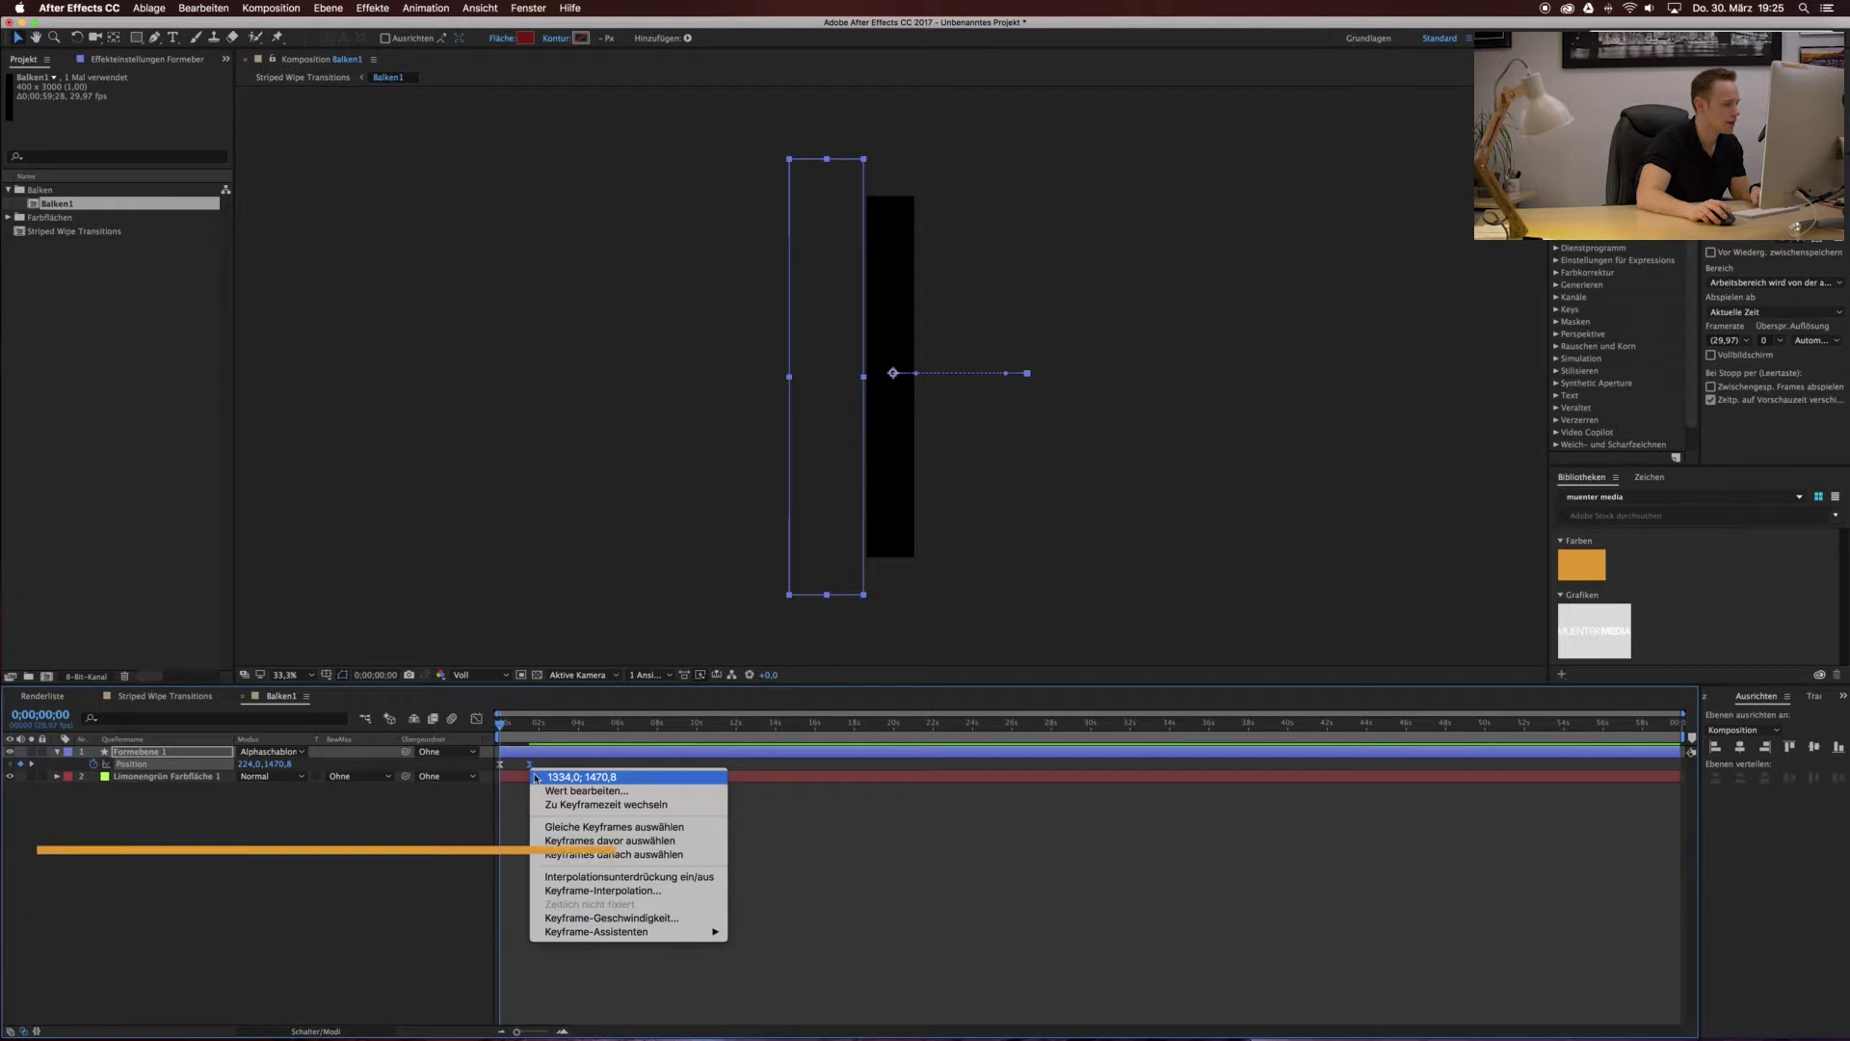
mouse_move(672, 937)
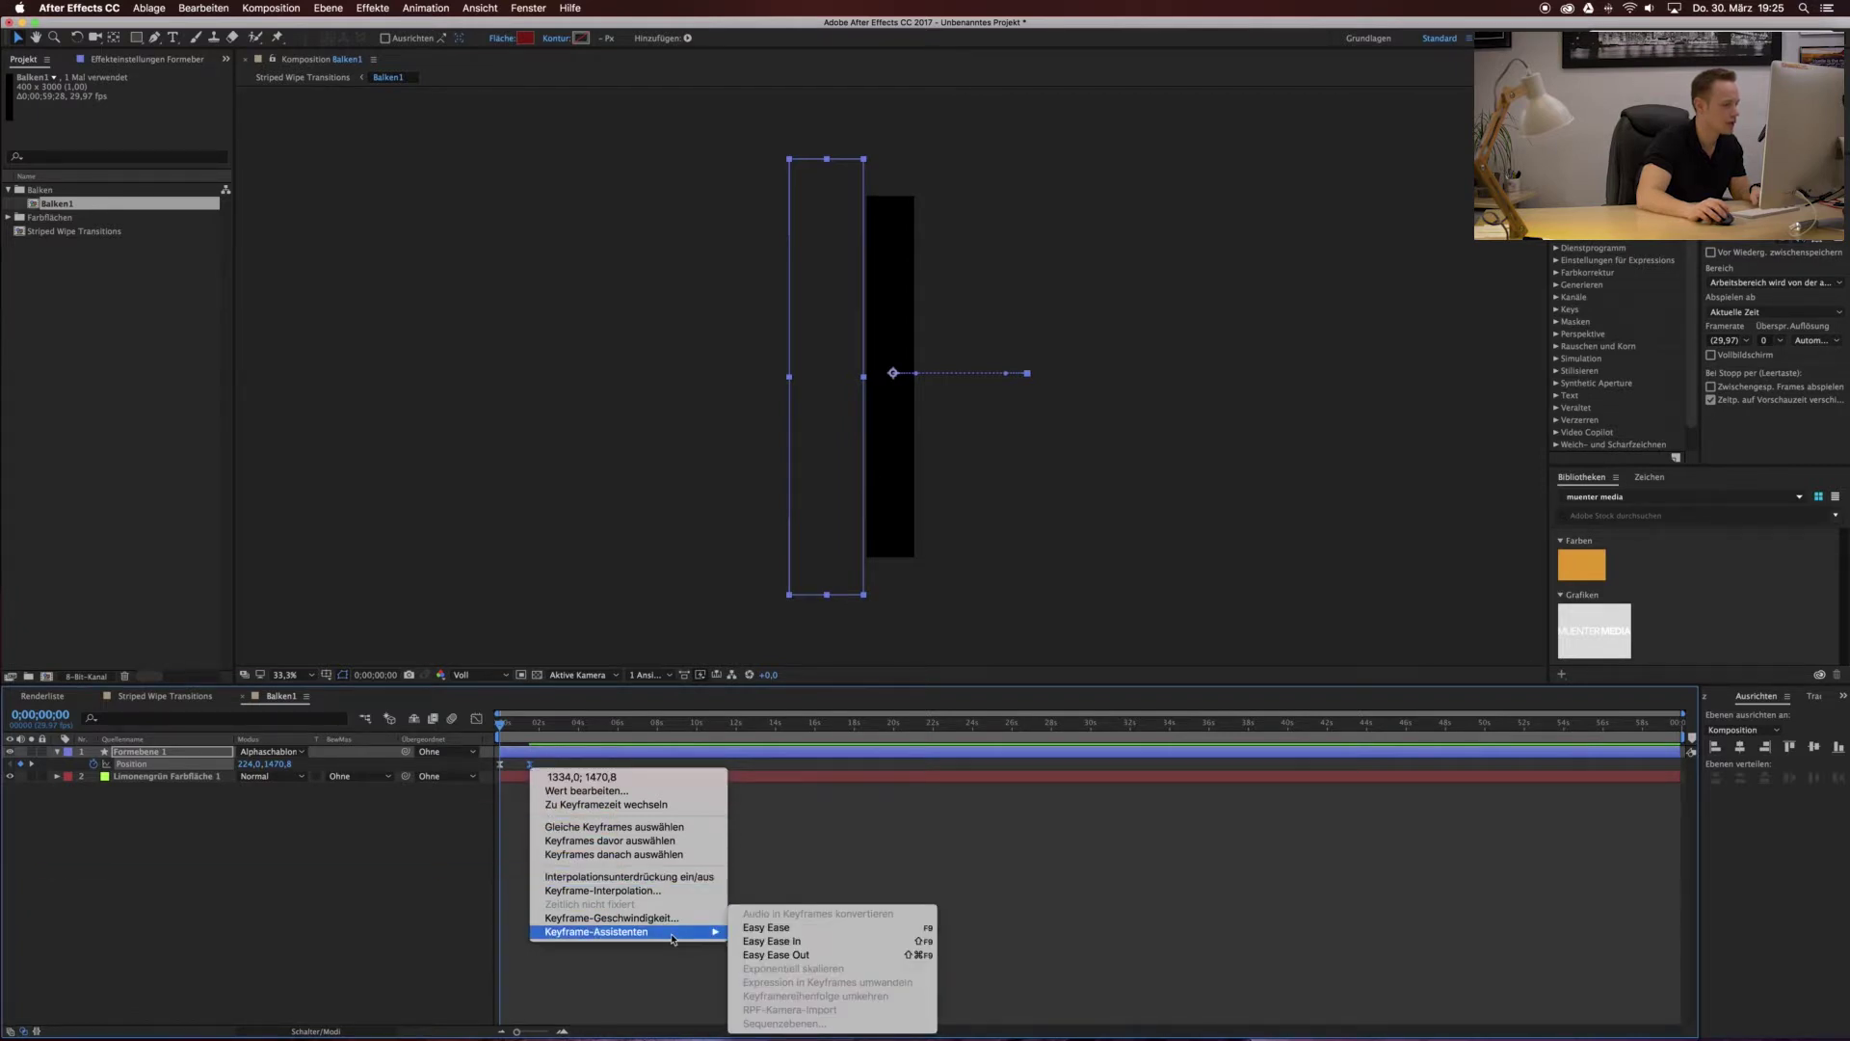
left_click(791, 928)
left_click(489, 768)
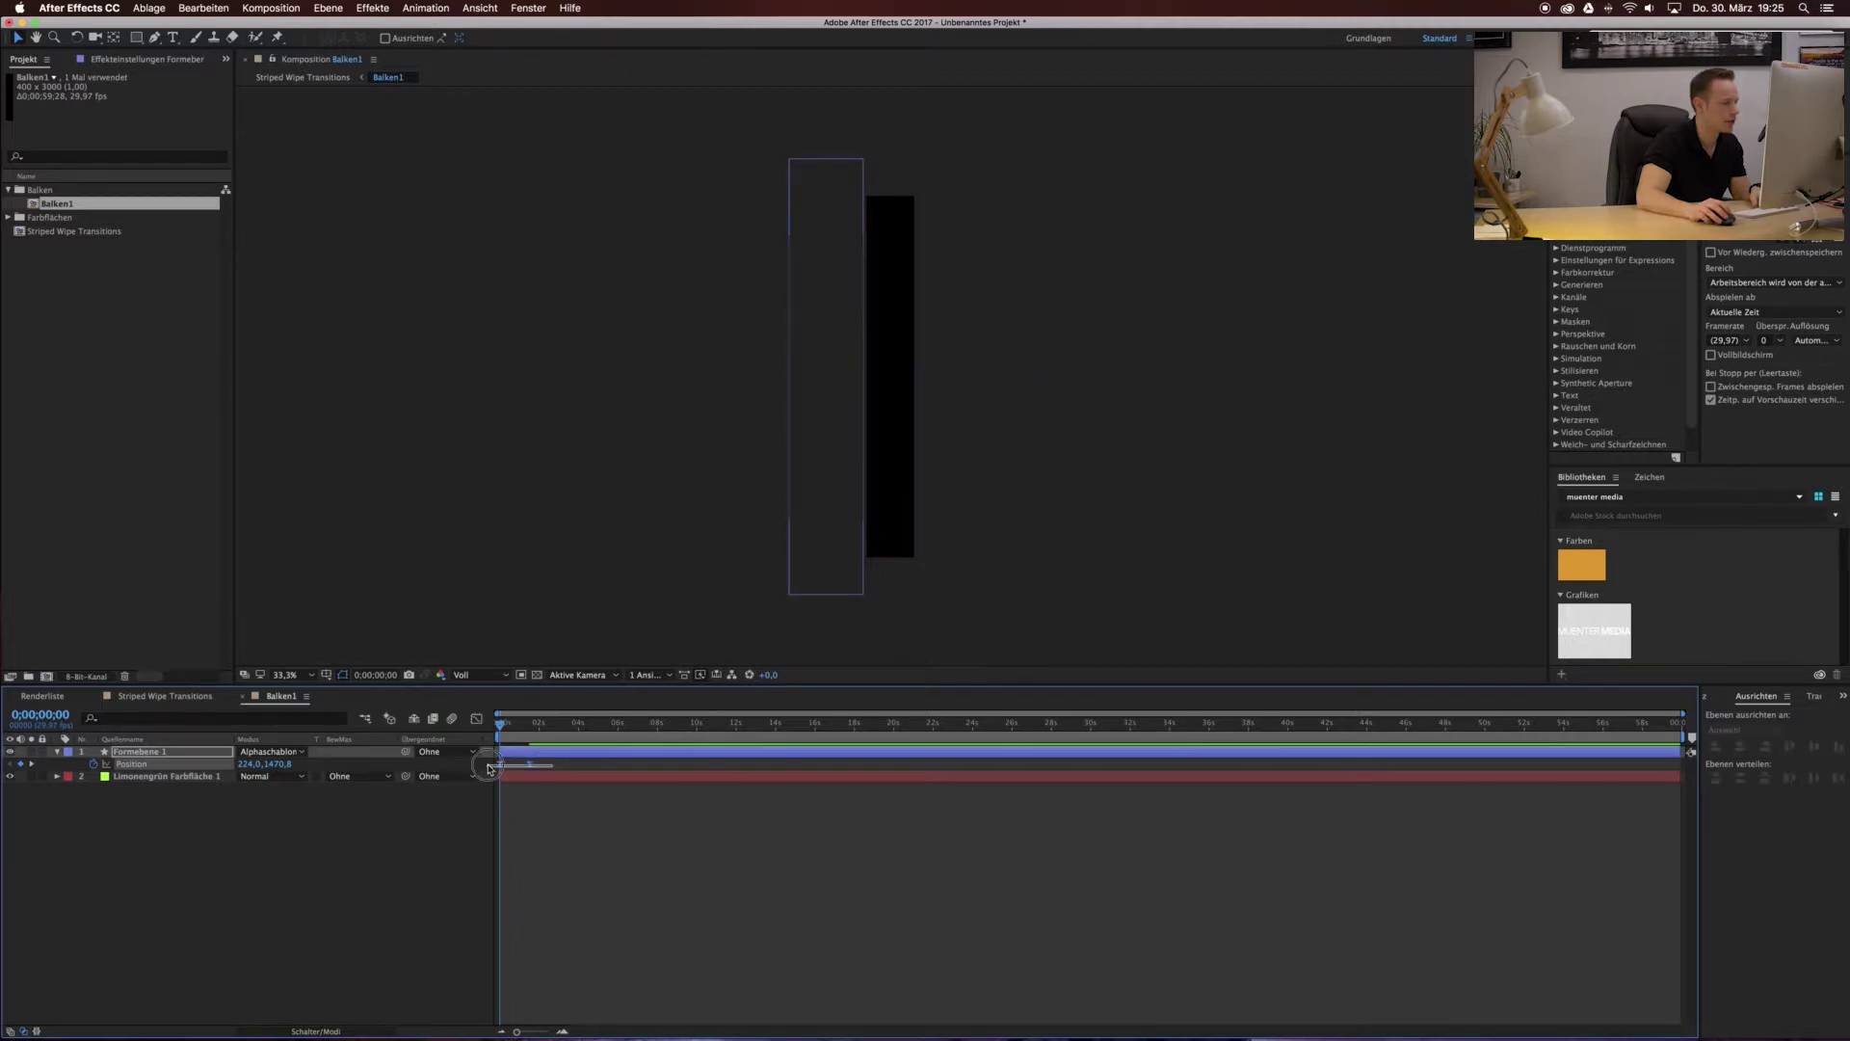
left_click(476, 718)
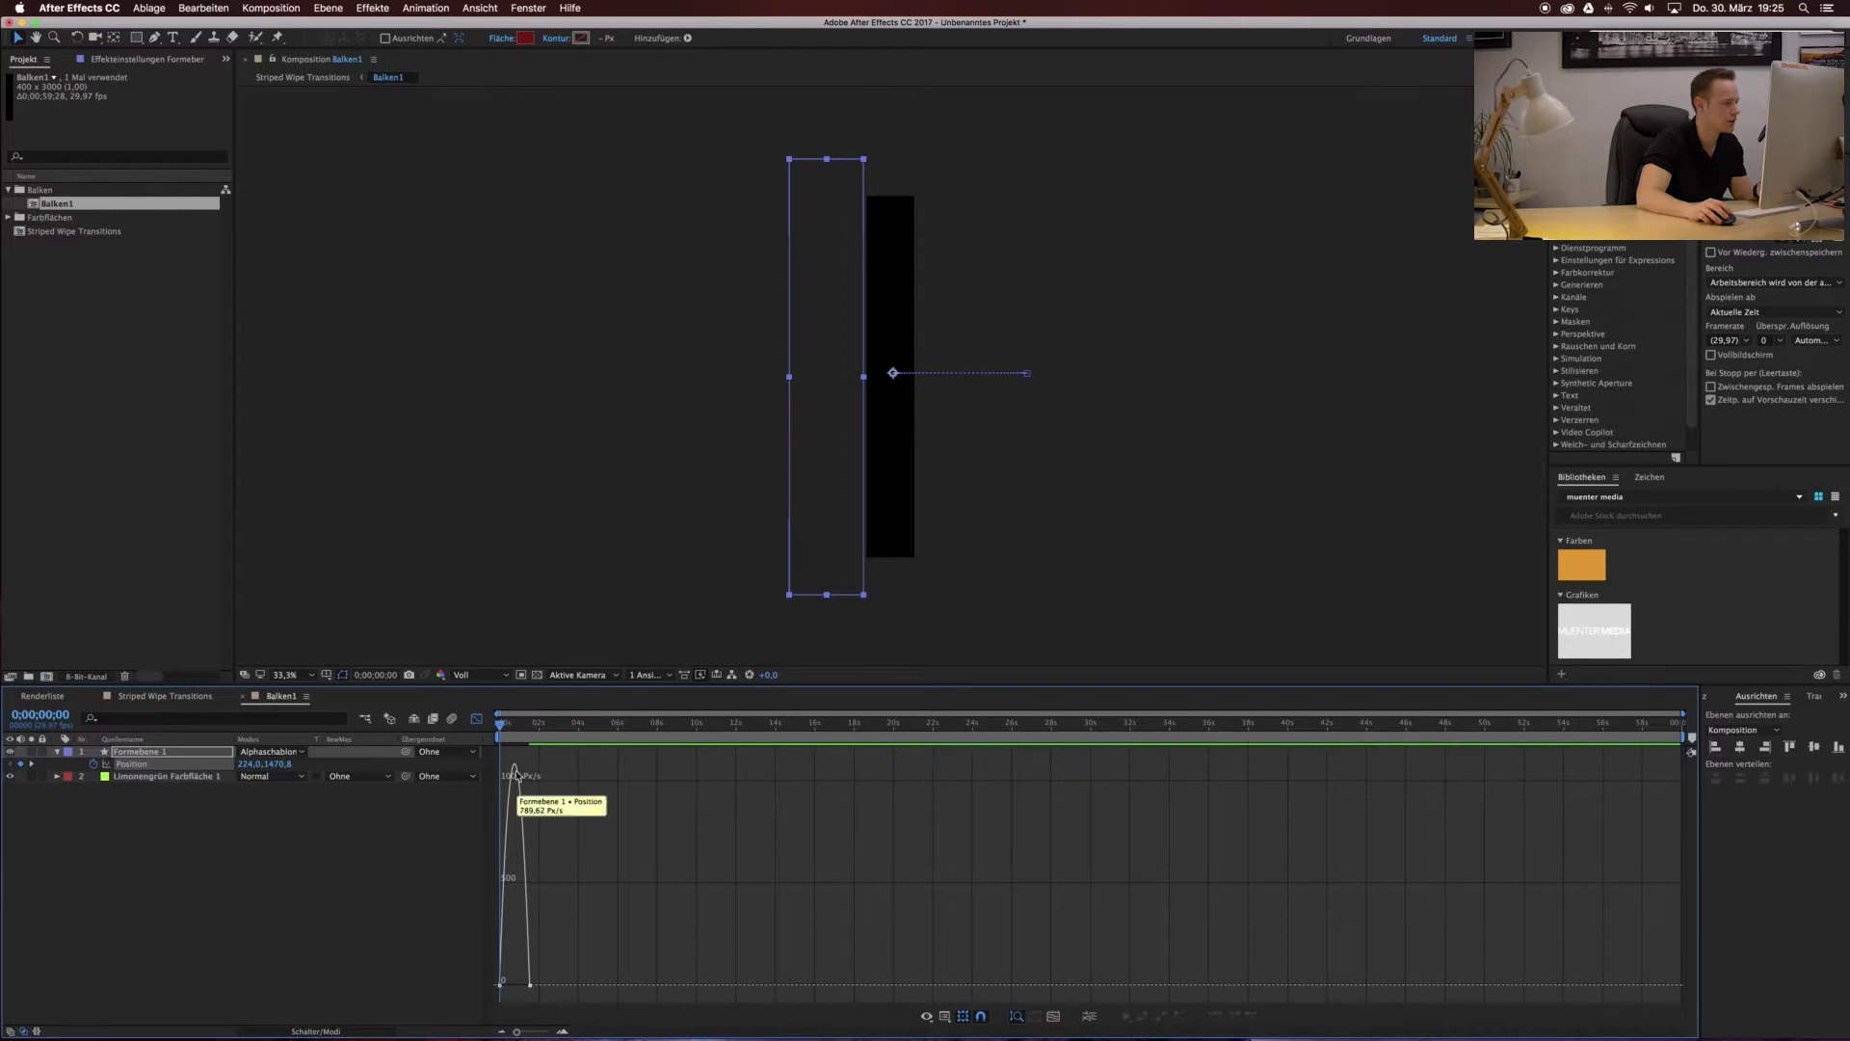
Return to the layer timeline, preview the eased motion, and go back to frame 10.
left_click(478, 719)
left_click(611, 578)
left_click_drag(508, 713, 493, 730)
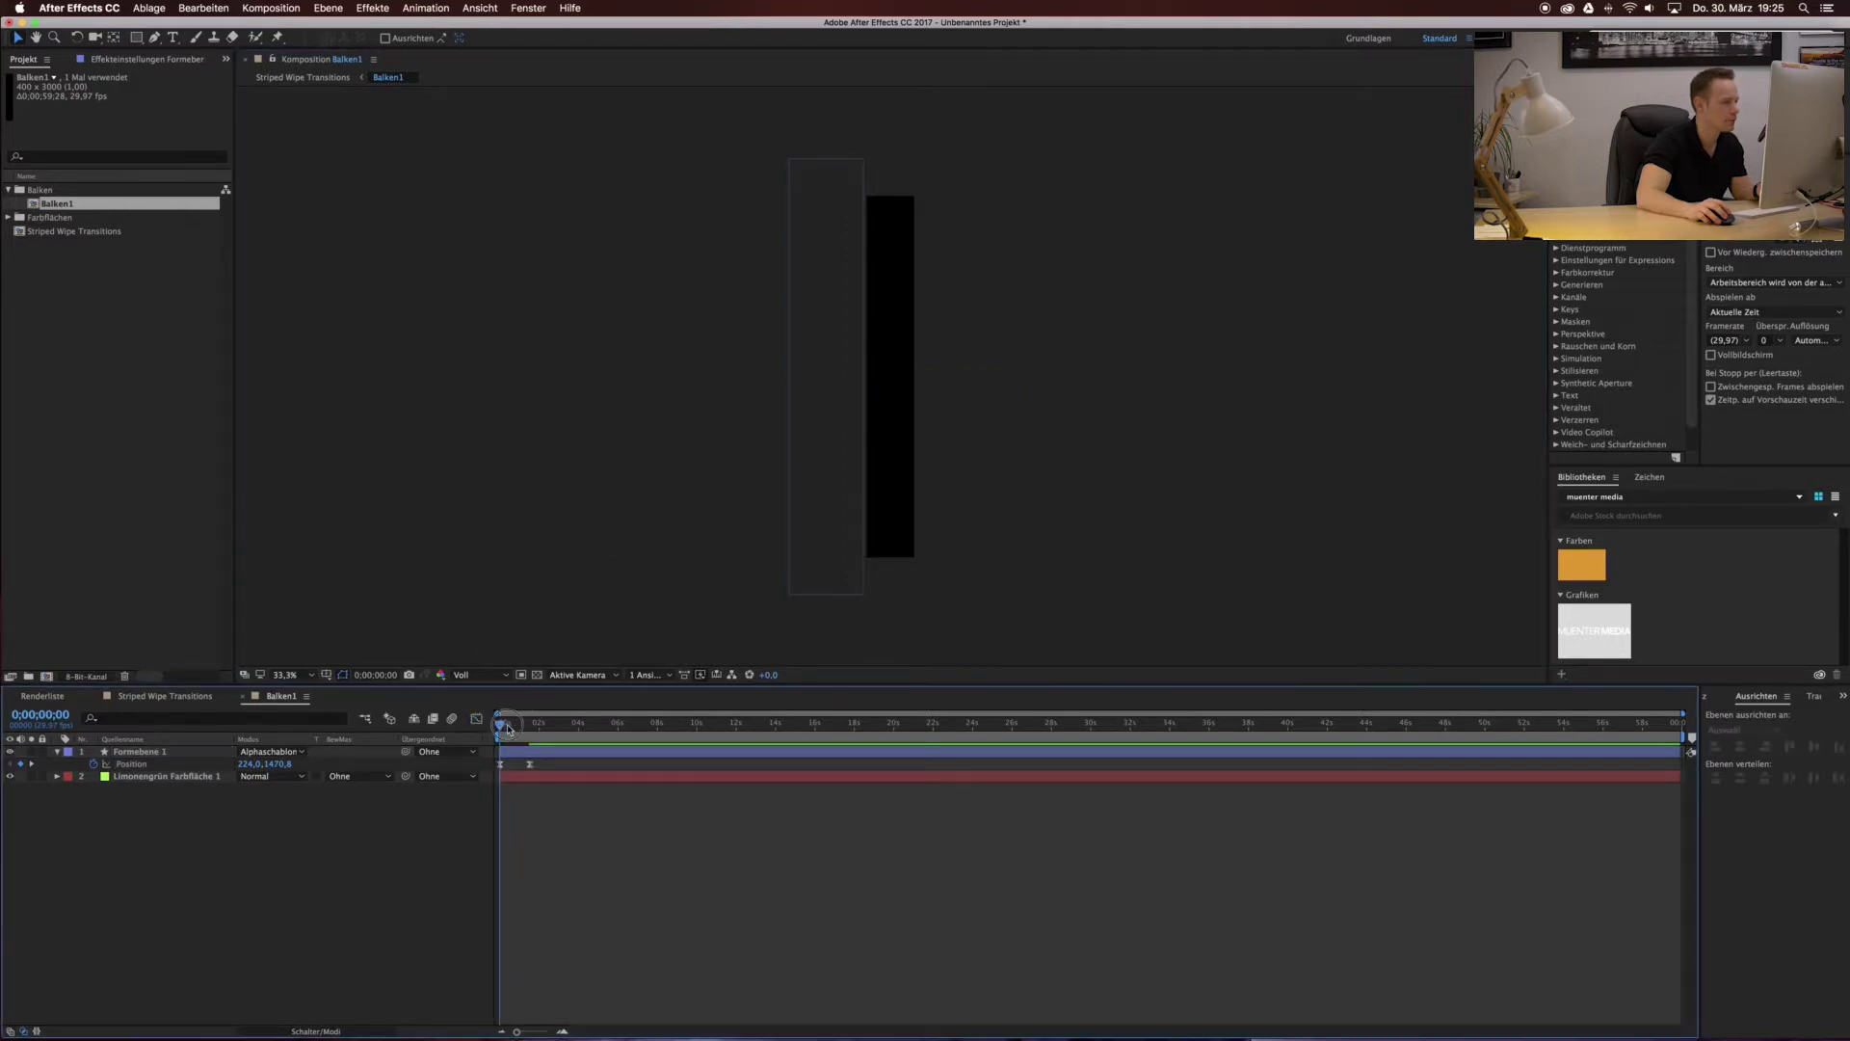
key("space")
key("space")
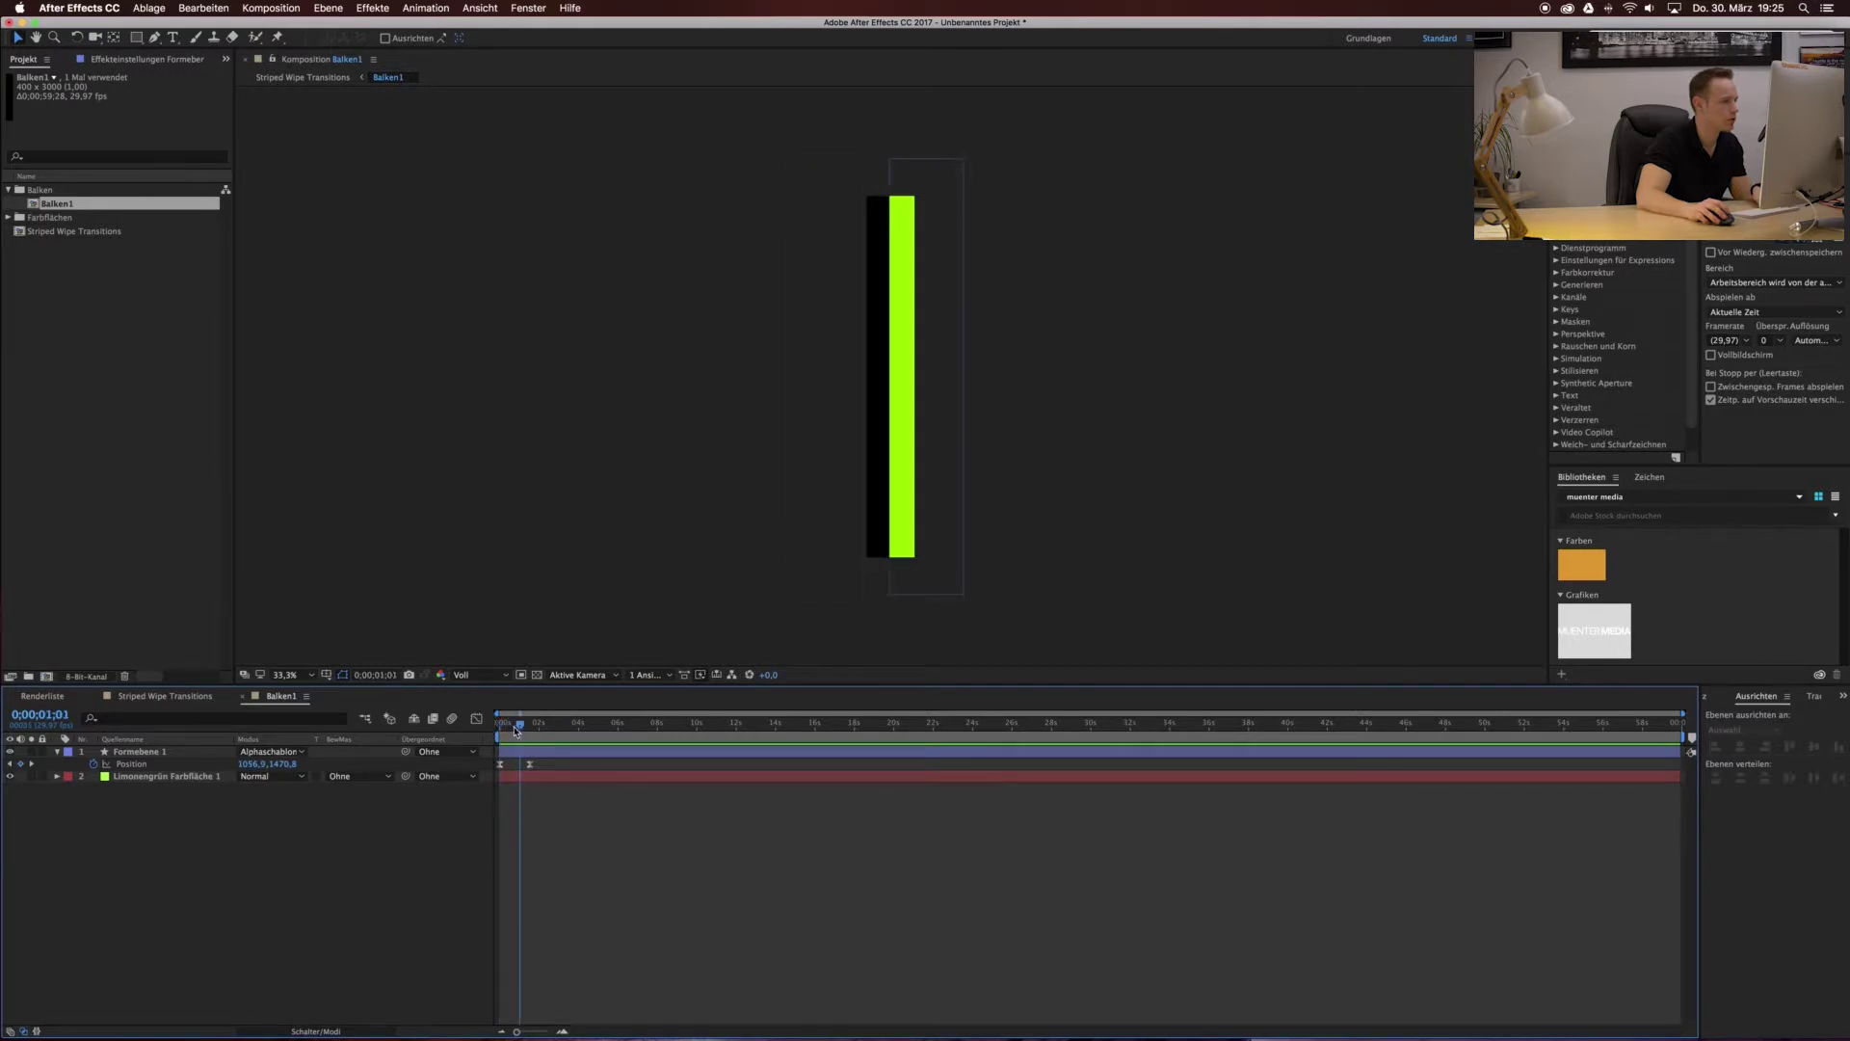
left_click_drag(515, 731, 508, 729)
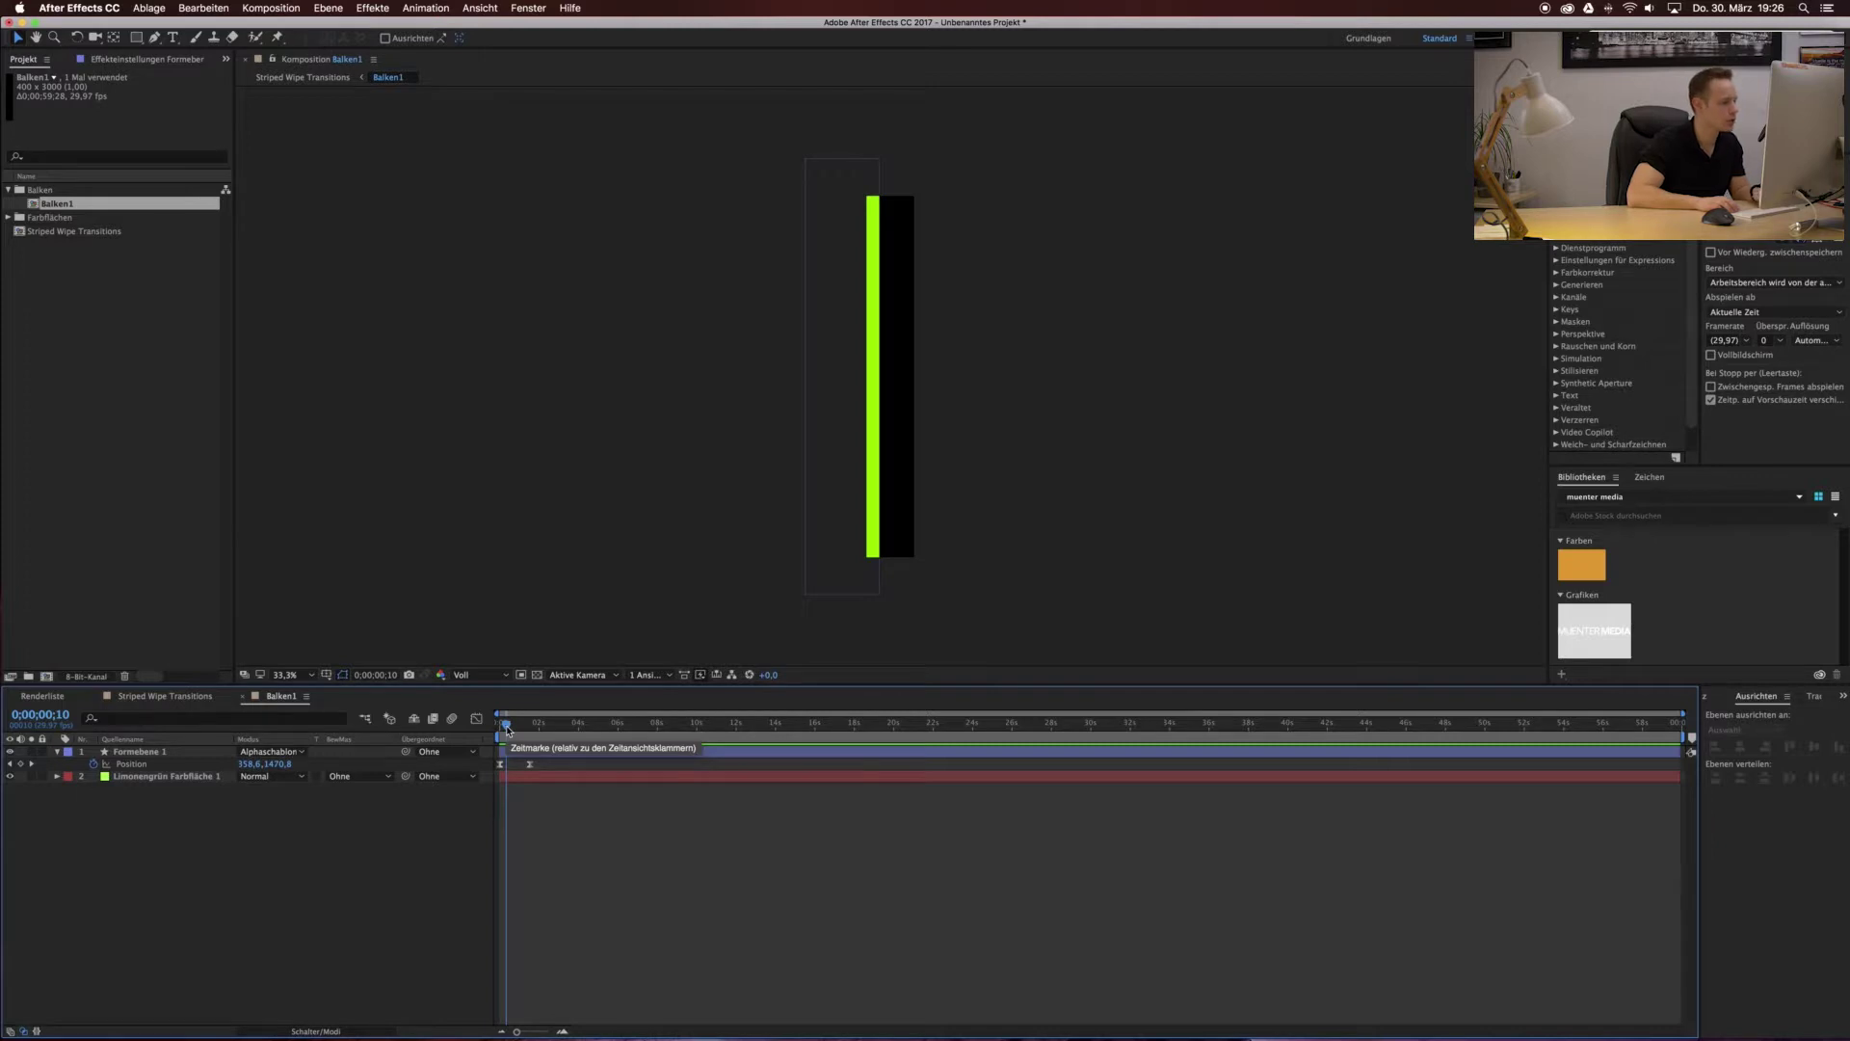
Step forward frame by frame and move the end Position keyframe to that frame.
key("Page_Down")
left_click(718, 771)
key("Page_Down")
key("Page_Down")
key("Page_Down")
key("Page_Down")
key("Page_Down")
key("Page_Down")
key("Page_Down")
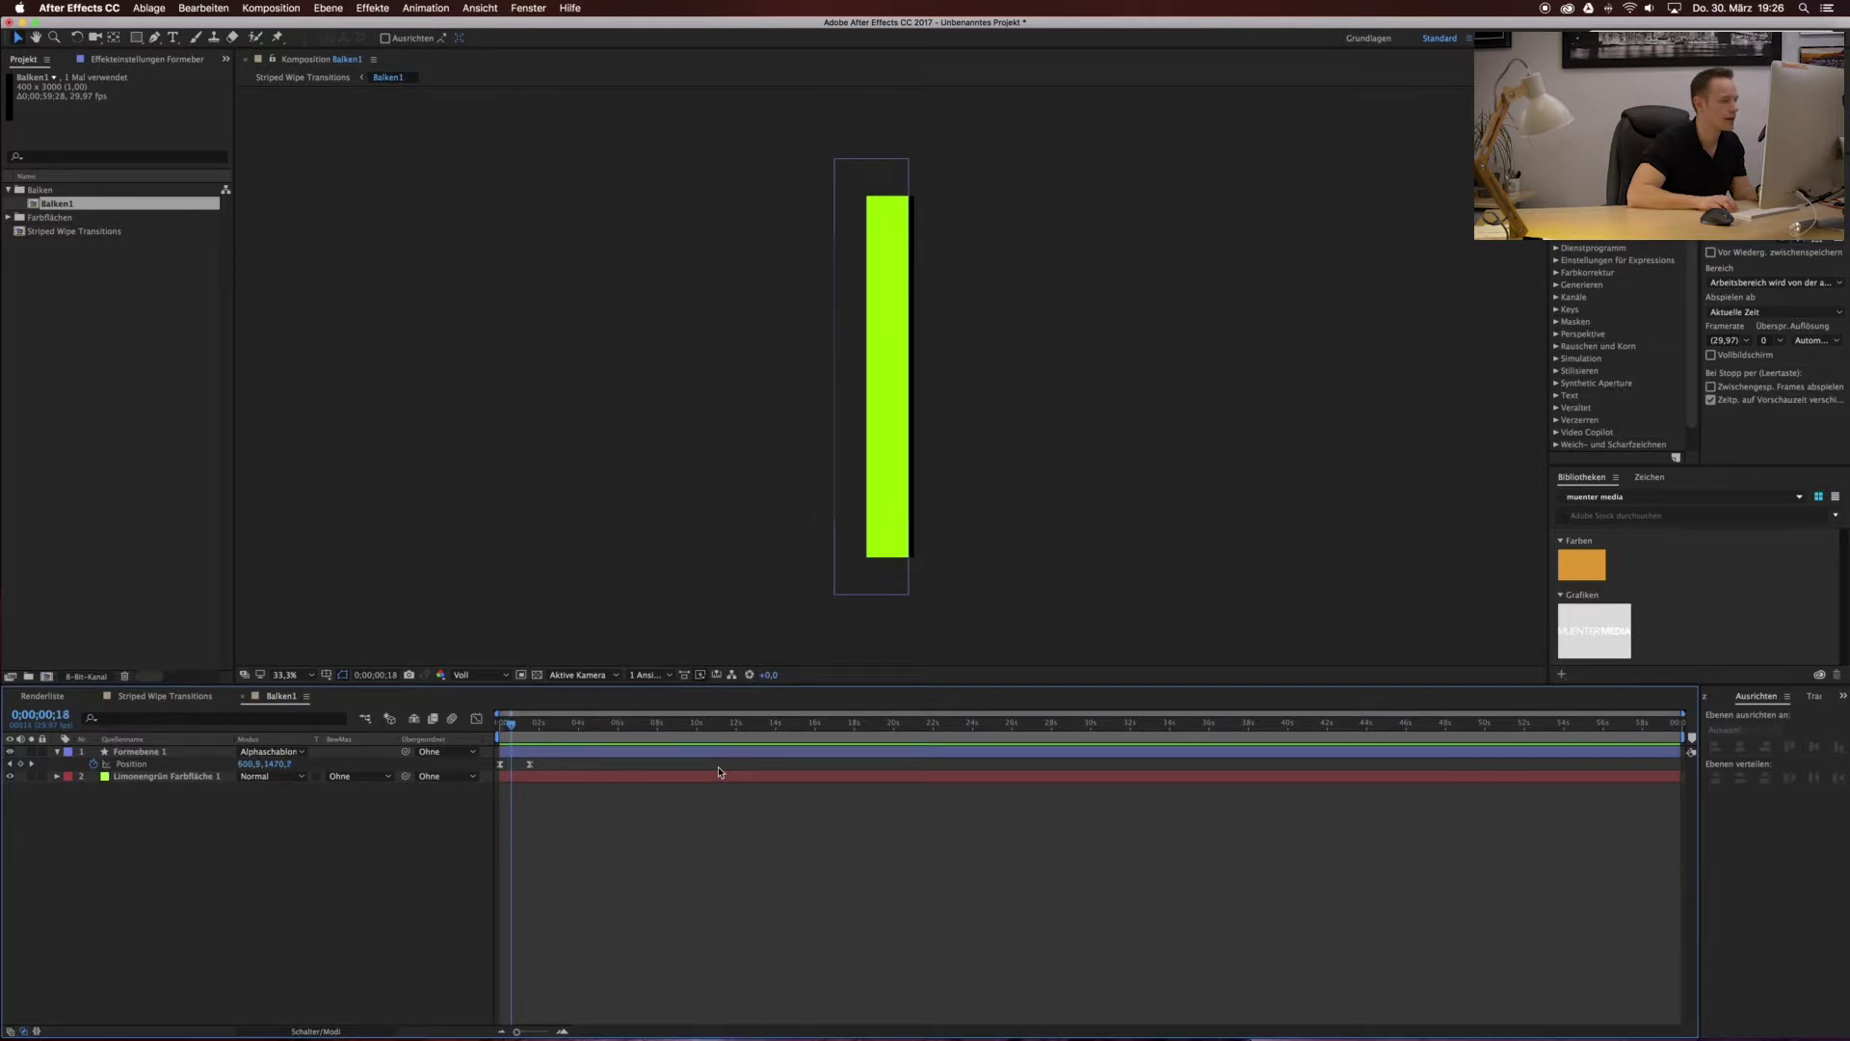
key("Page_Down")
key("Page_Down")
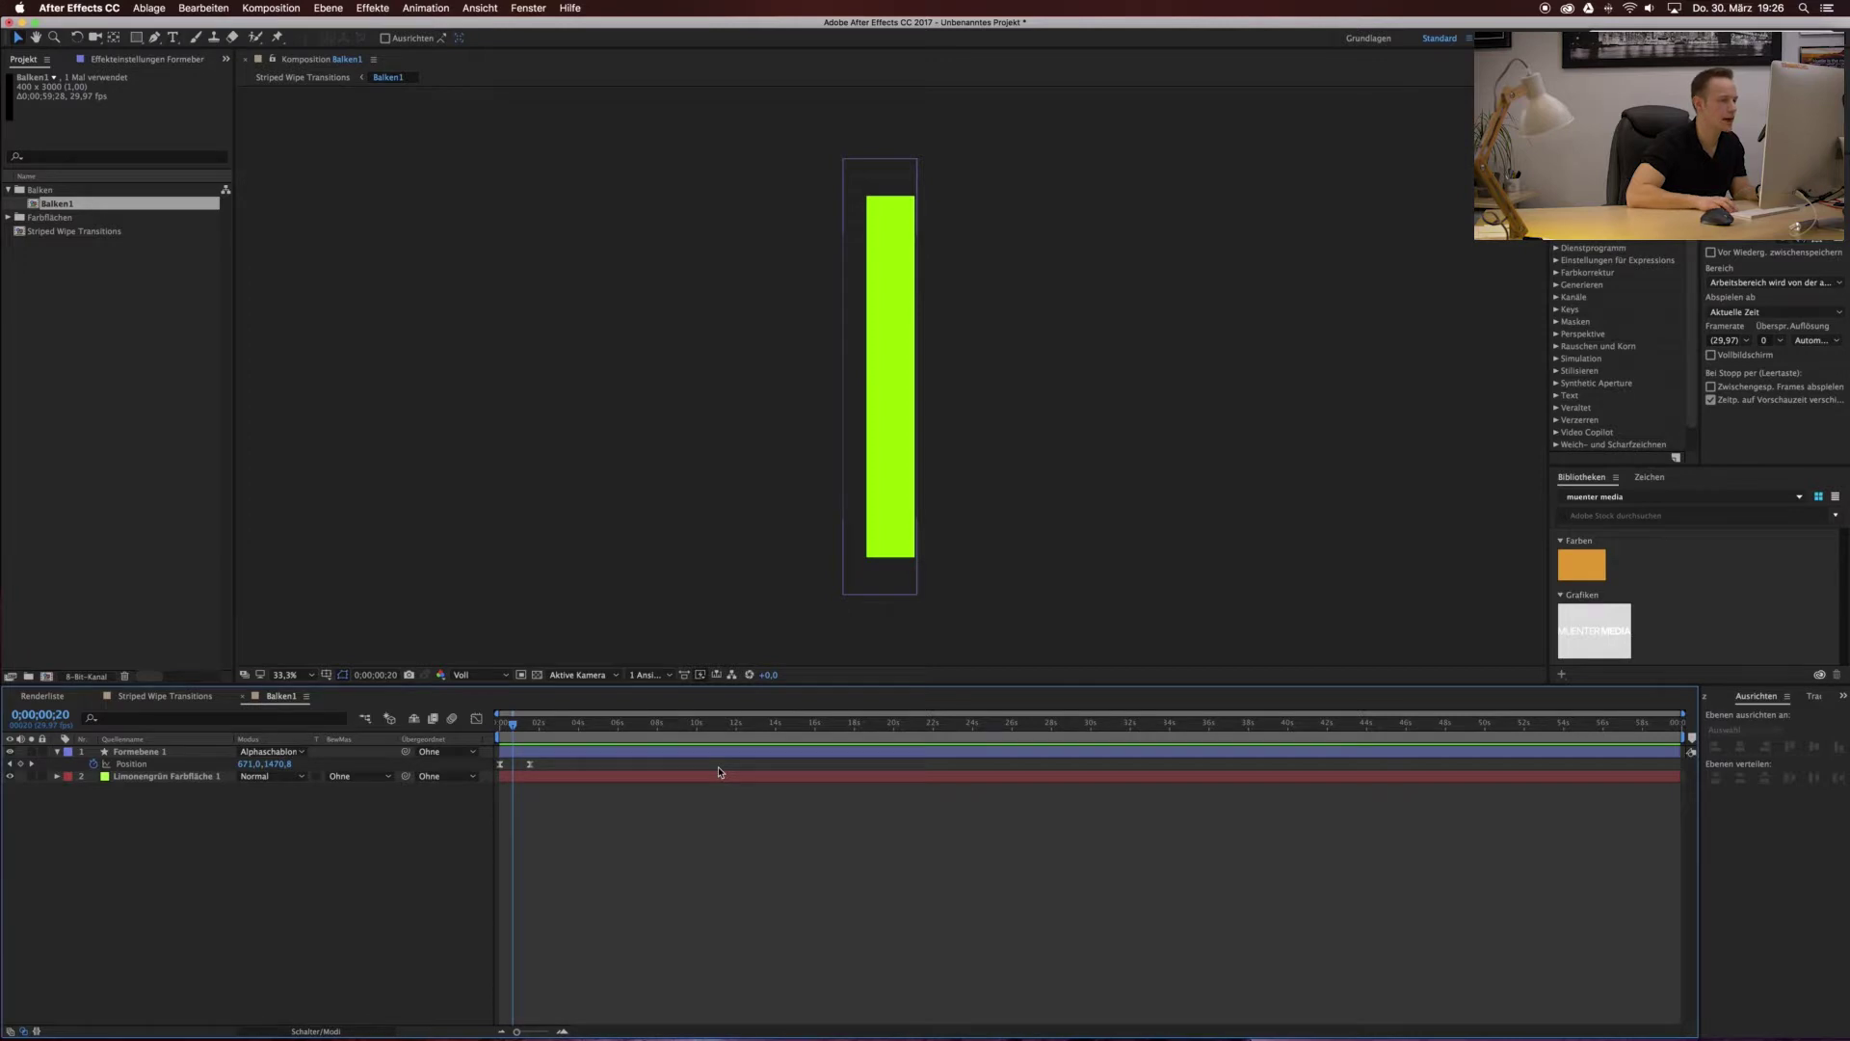
key("Page_Down")
key("Page_Down")
key("Page_Down")
key("Page_Down")
key("Page_Down")
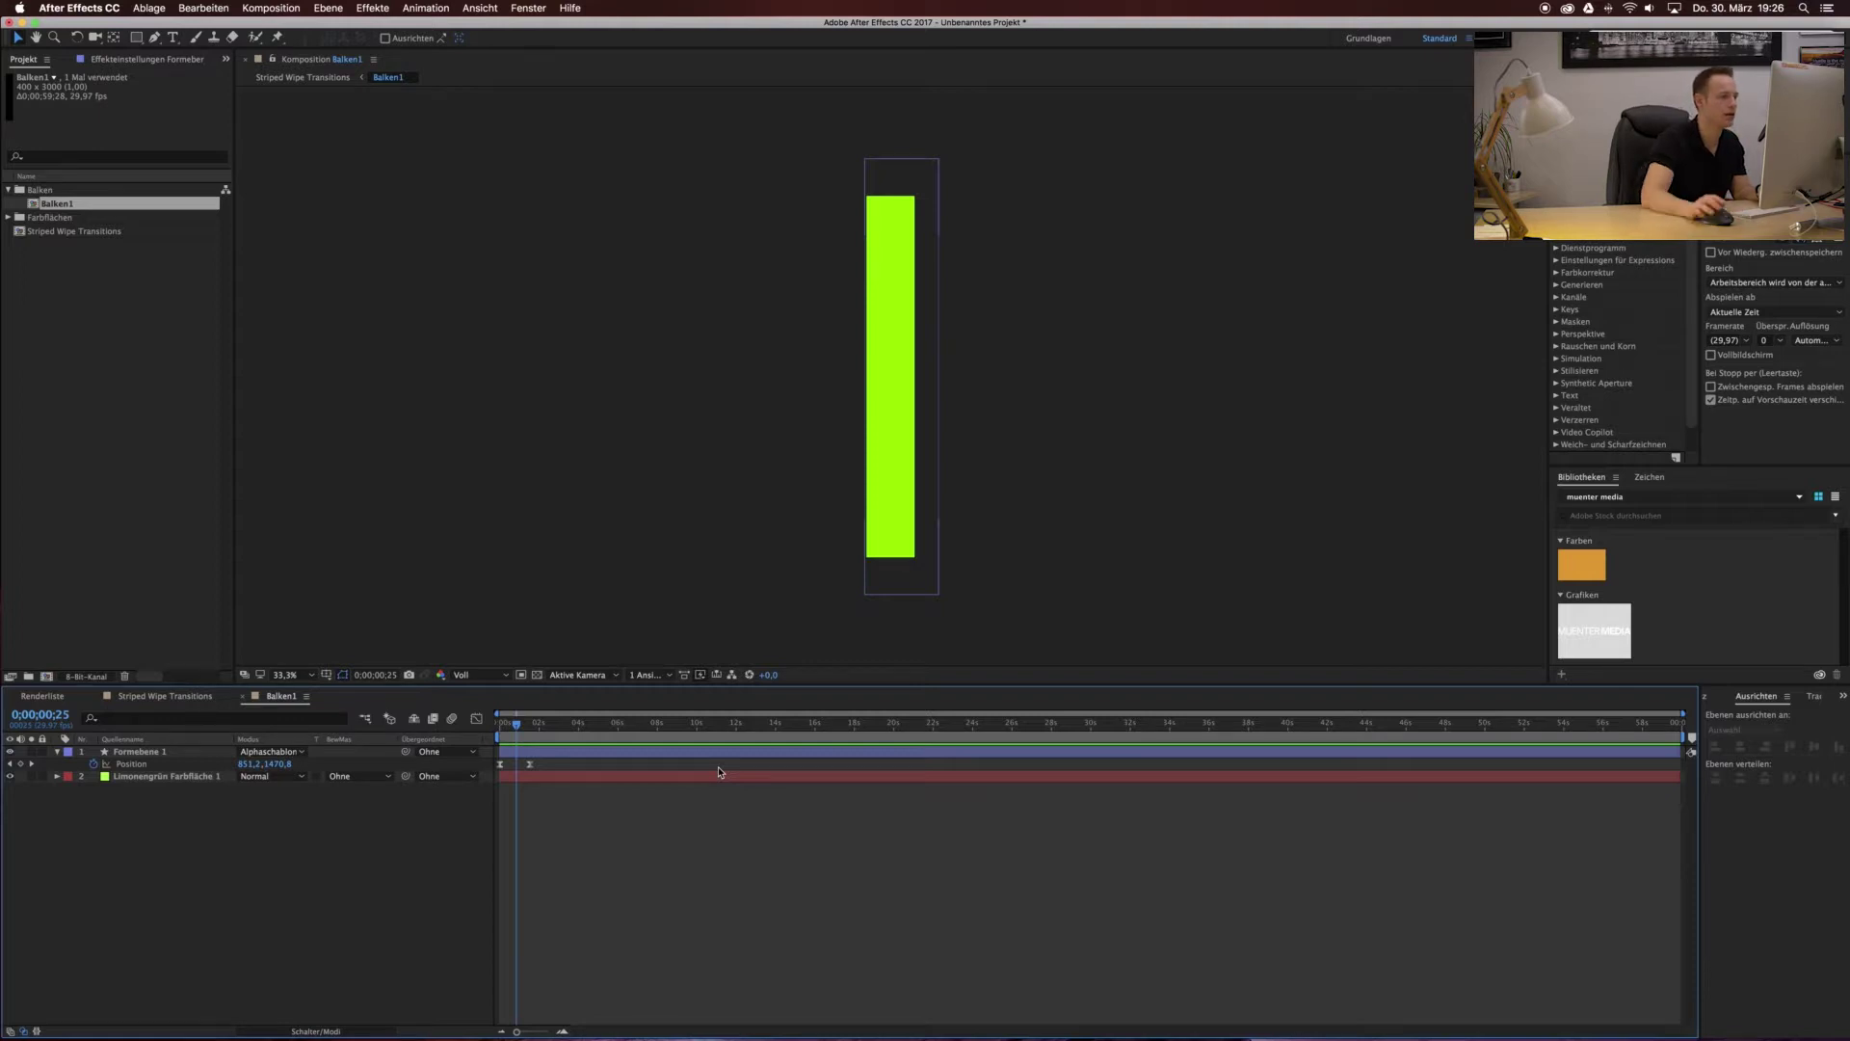
key("Page_Down")
key("Page_Down")
key("Page_Down")
key("Page_Down")
key("Page_Down")
key("Page_Down")
key("Page_Down")
left_click(514, 766)
left_click(522, 752)
key("shift+Right")
key("shift+Right")
key("shift+Right")
key("shift+Right")
key("shift+Right")
key("shift+Right")
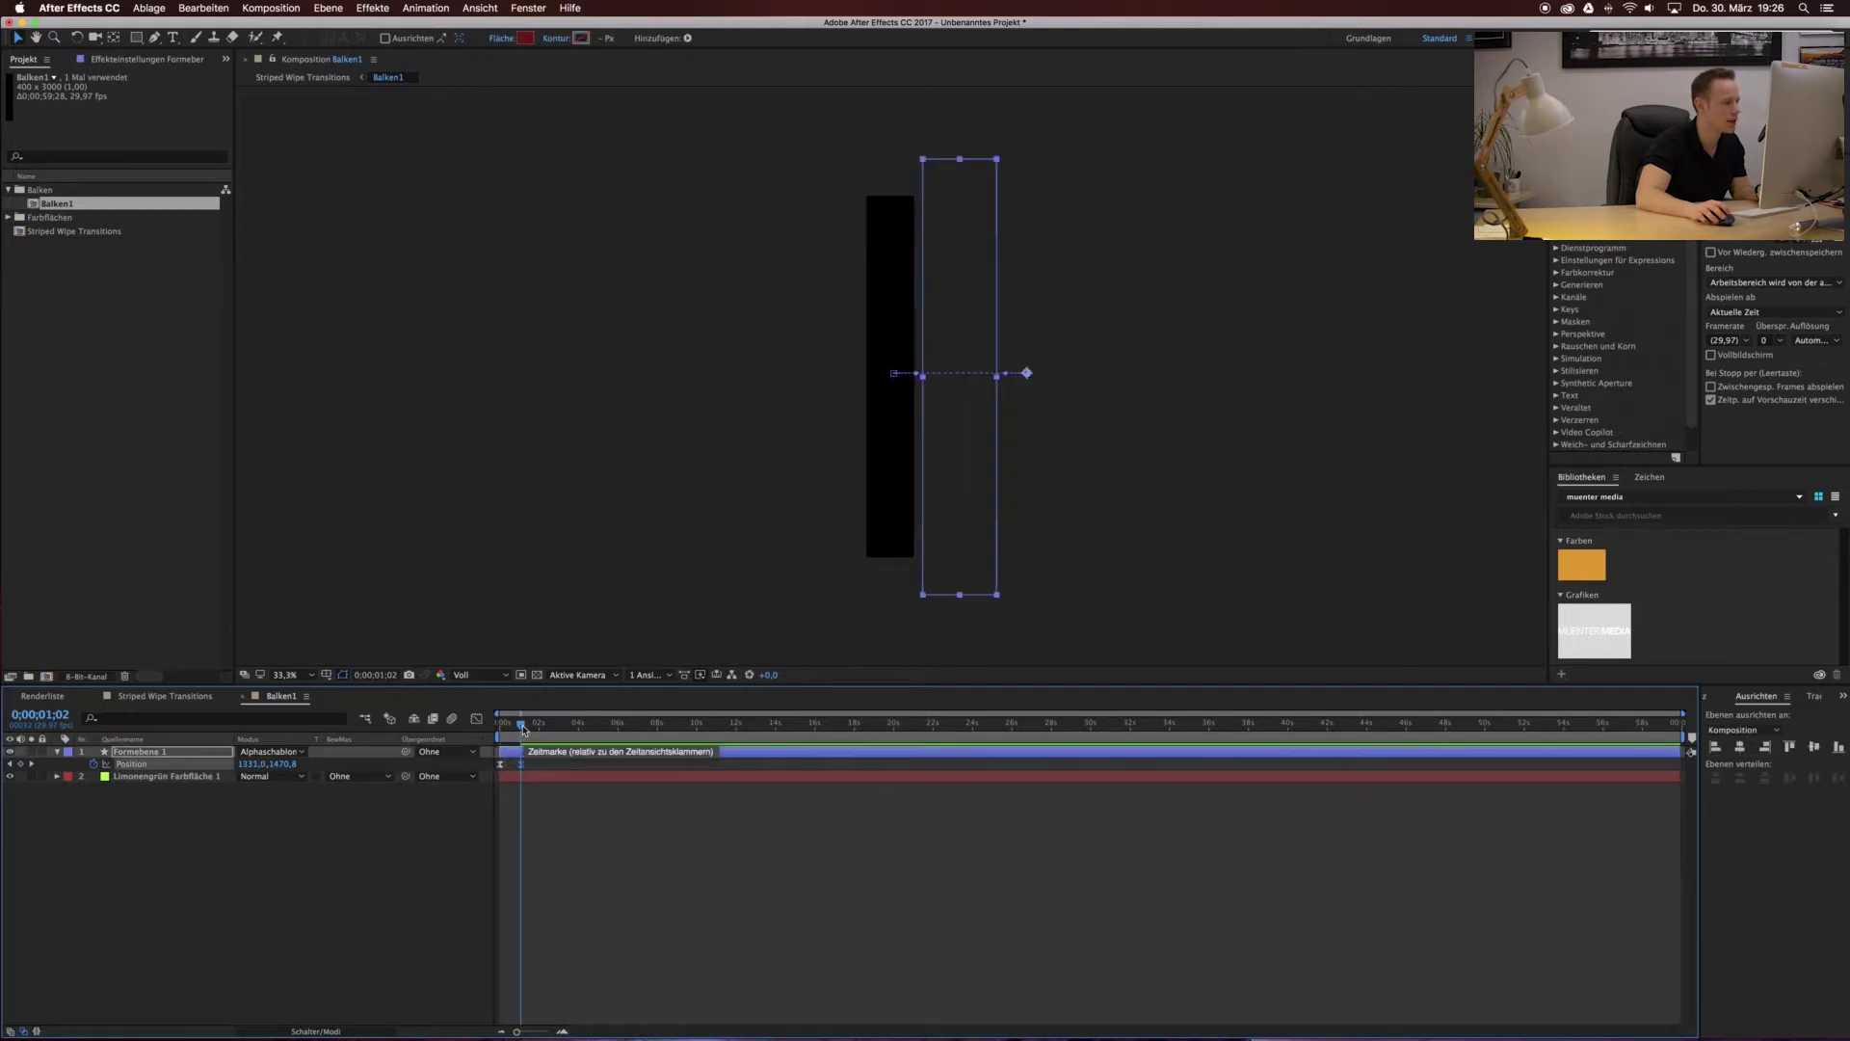
Preview the faster wipe from the beginning, finishing by 0;00;01;16.
left_click_drag(523, 728, 495, 726)
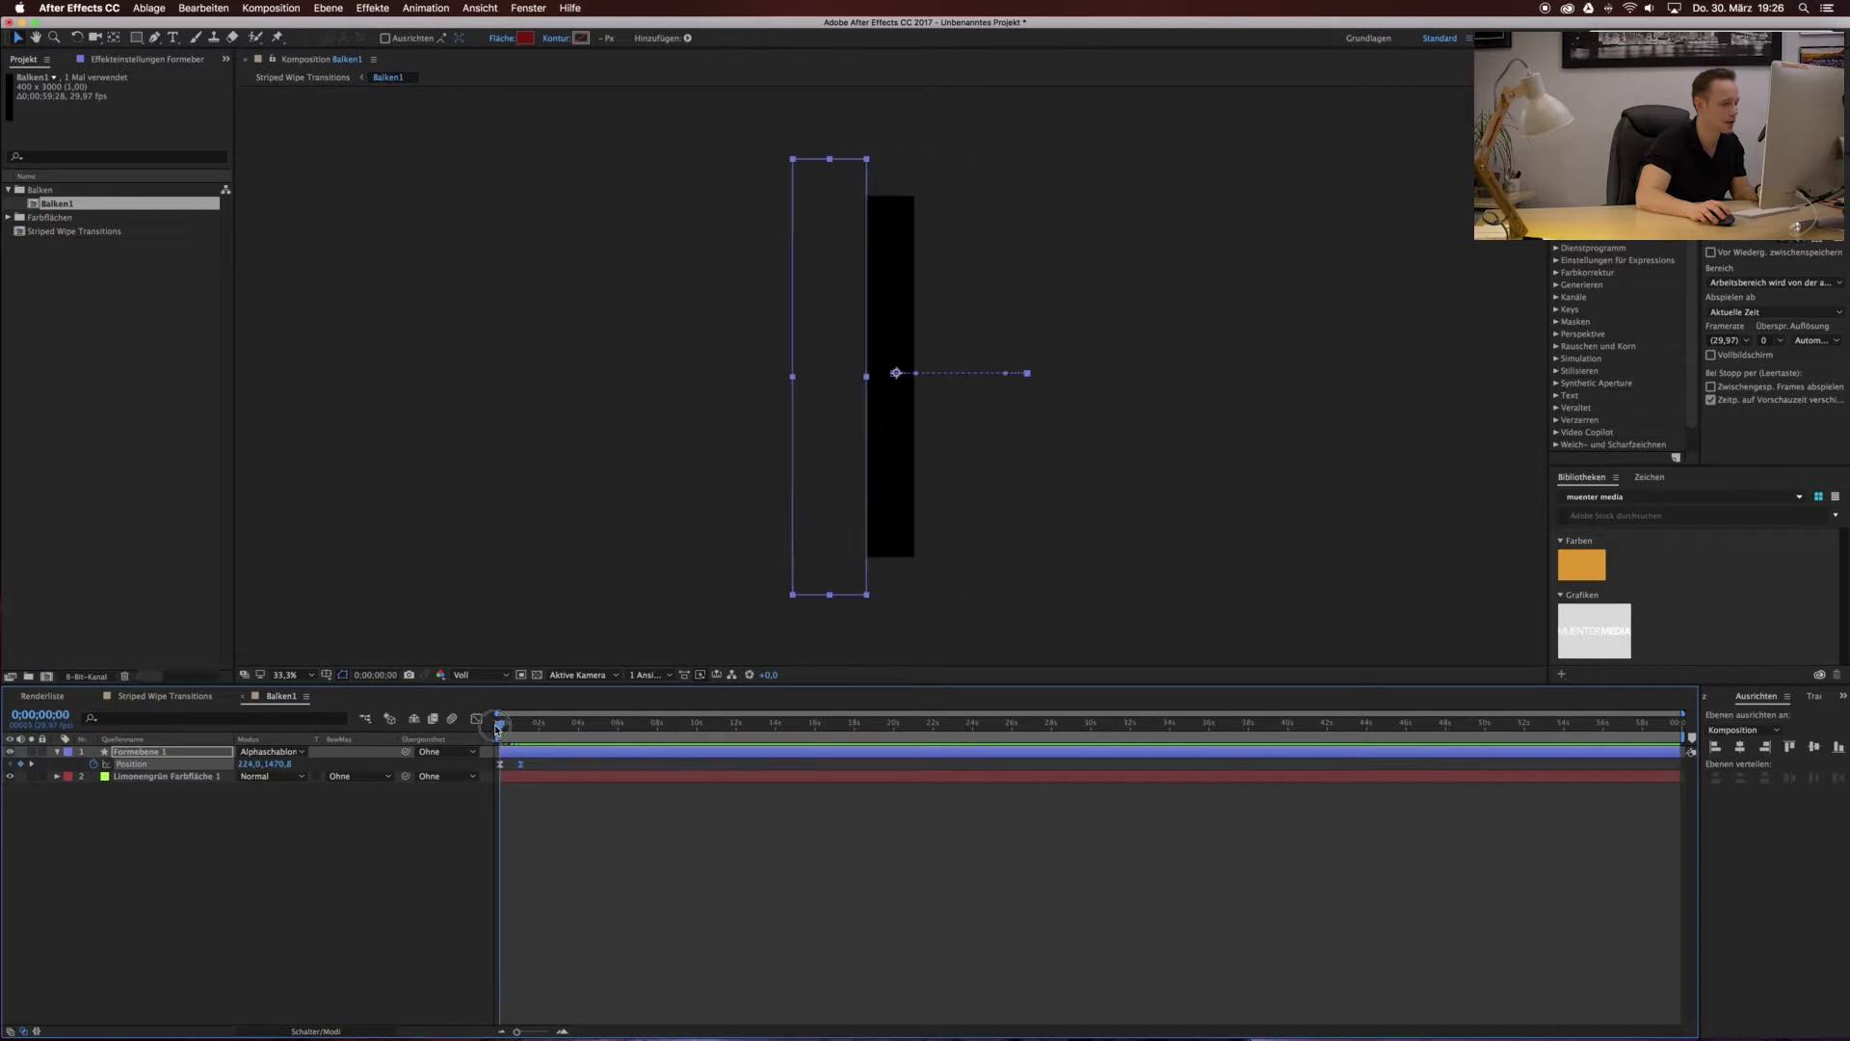
key("space")
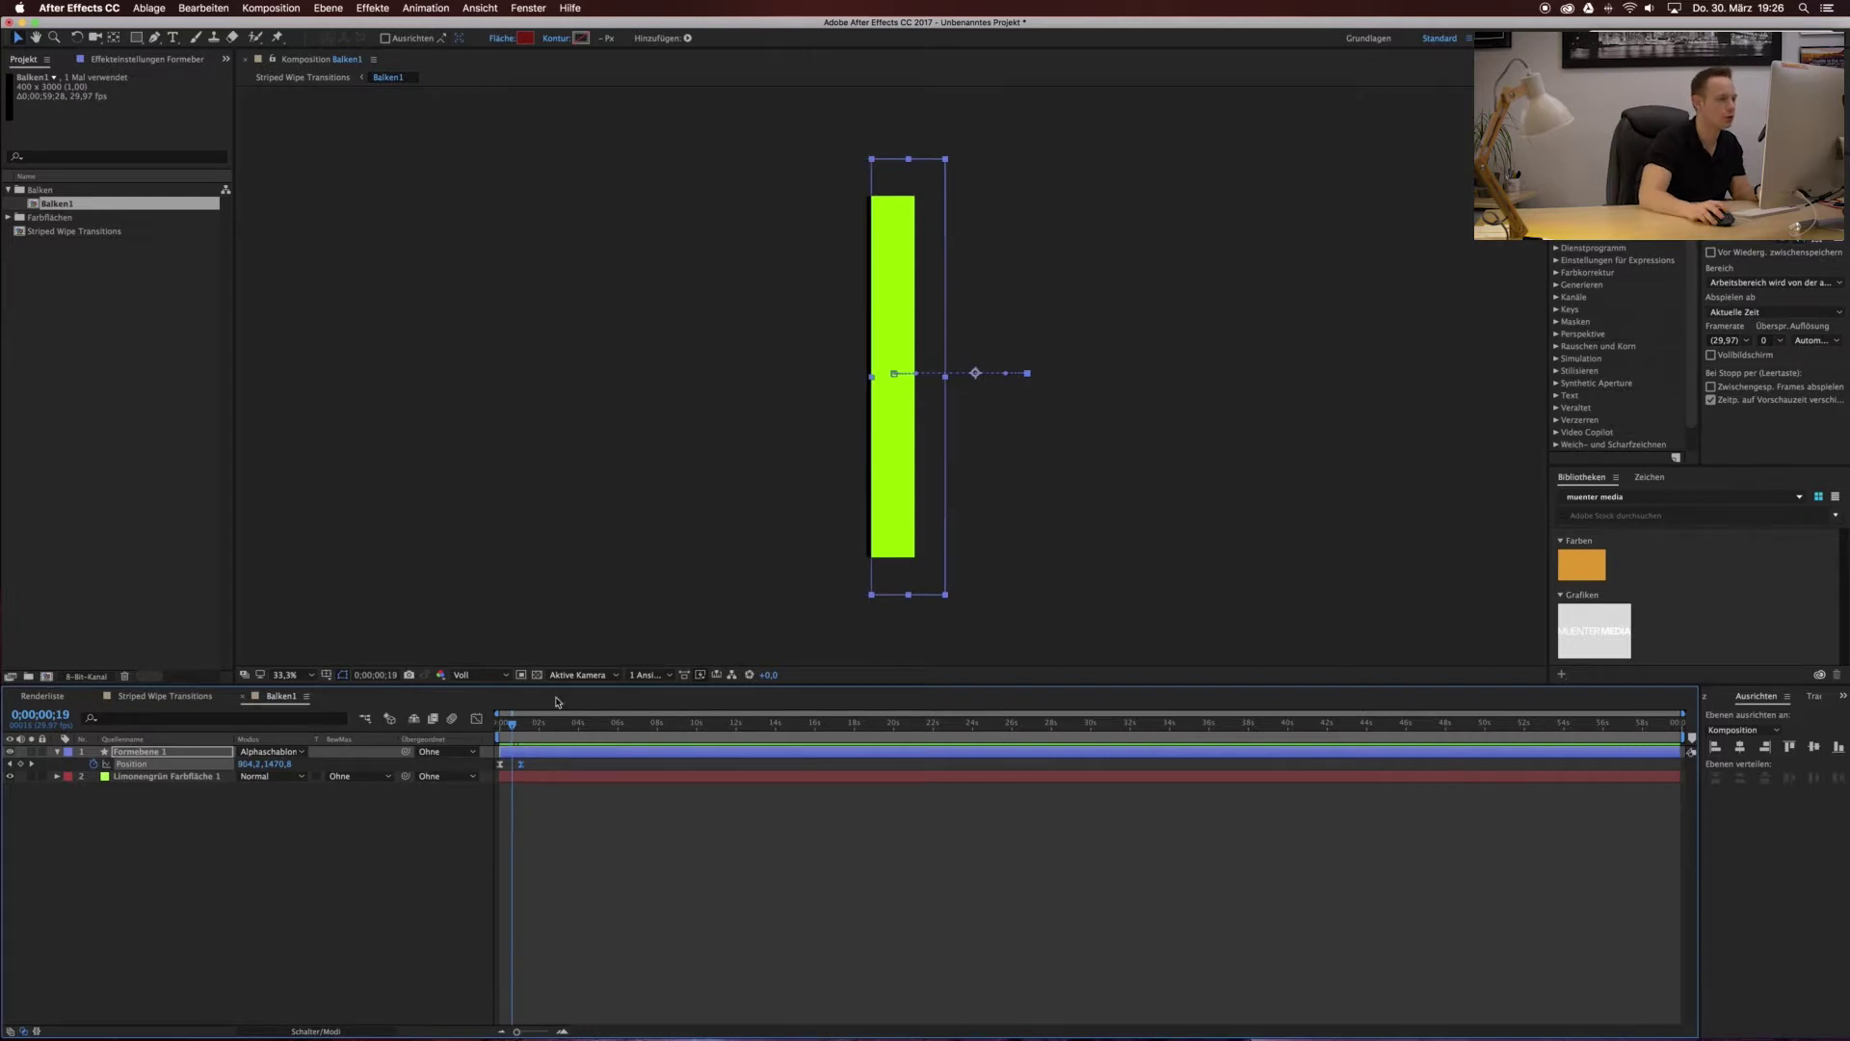
left_click(967, 494)
left_click_drag(514, 725, 500, 725)
key("space")
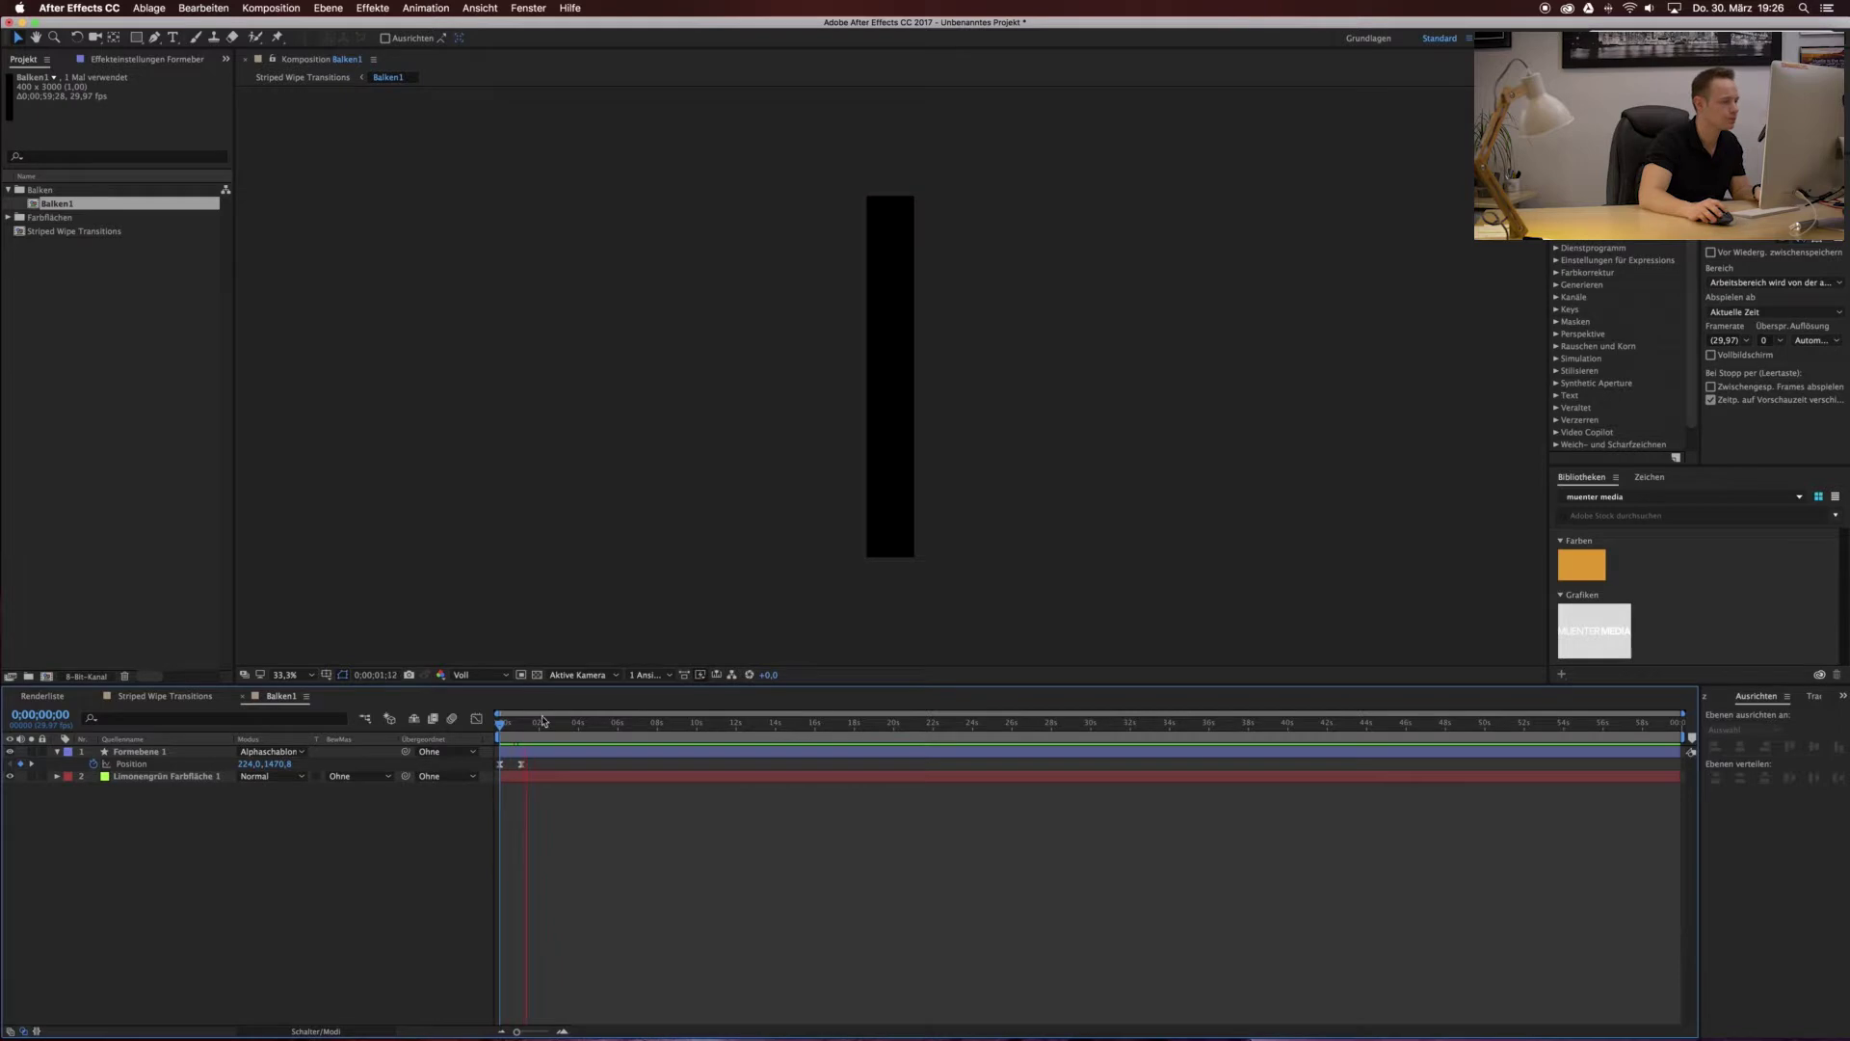
Switch to the Striped Wipe Transitions composition and rewind to the first frame.
left_click(159, 702)
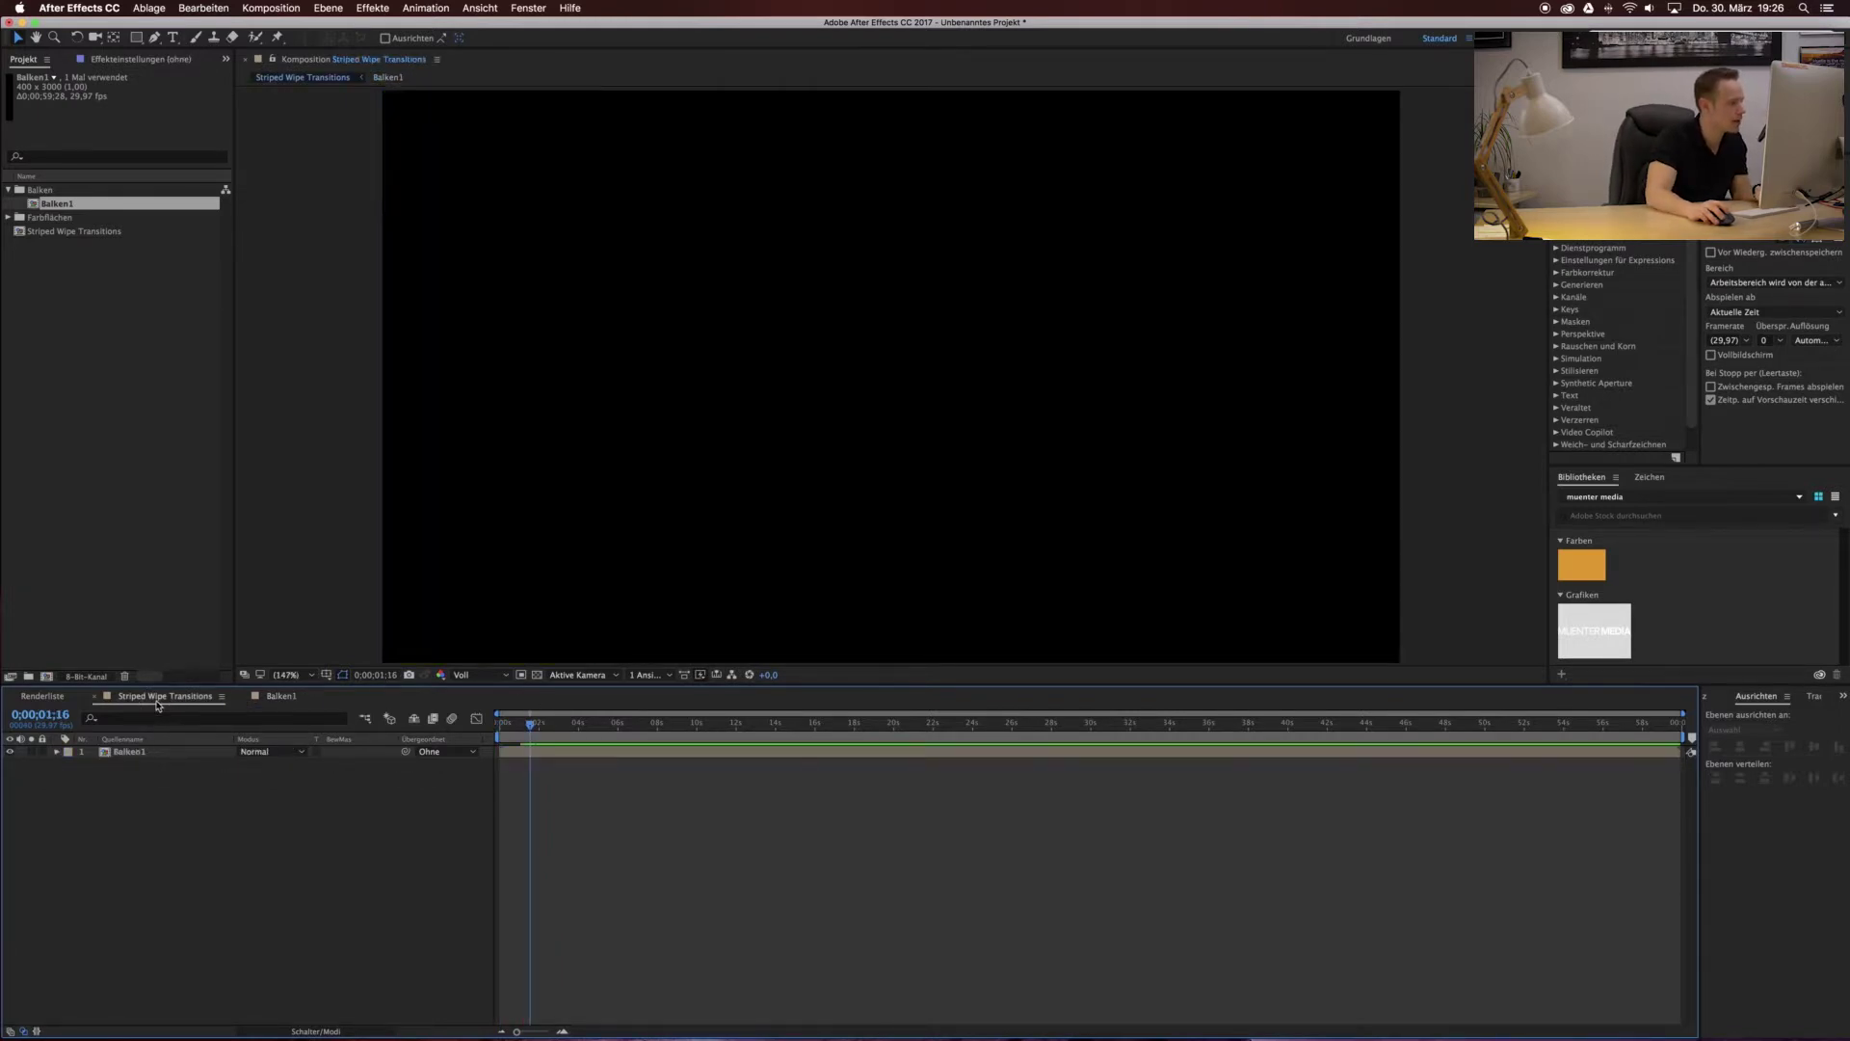
left_click(287, 674)
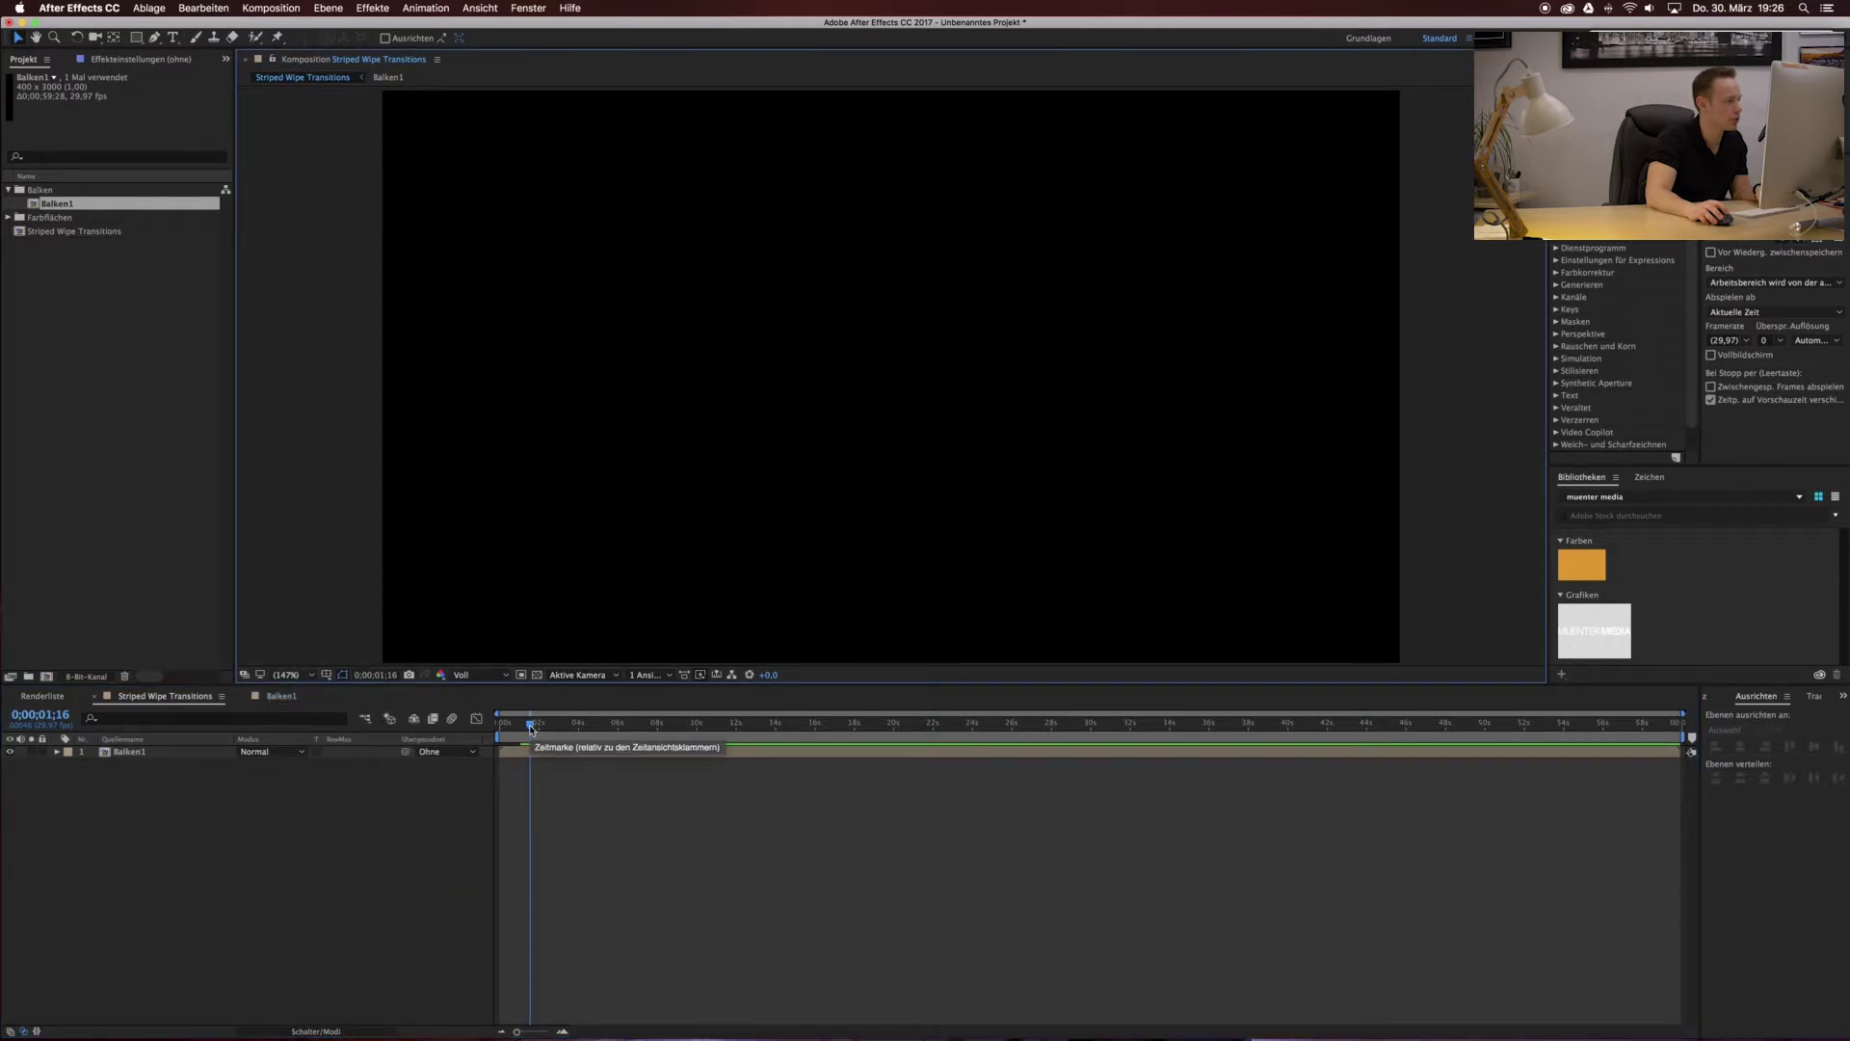
left_click(281, 695)
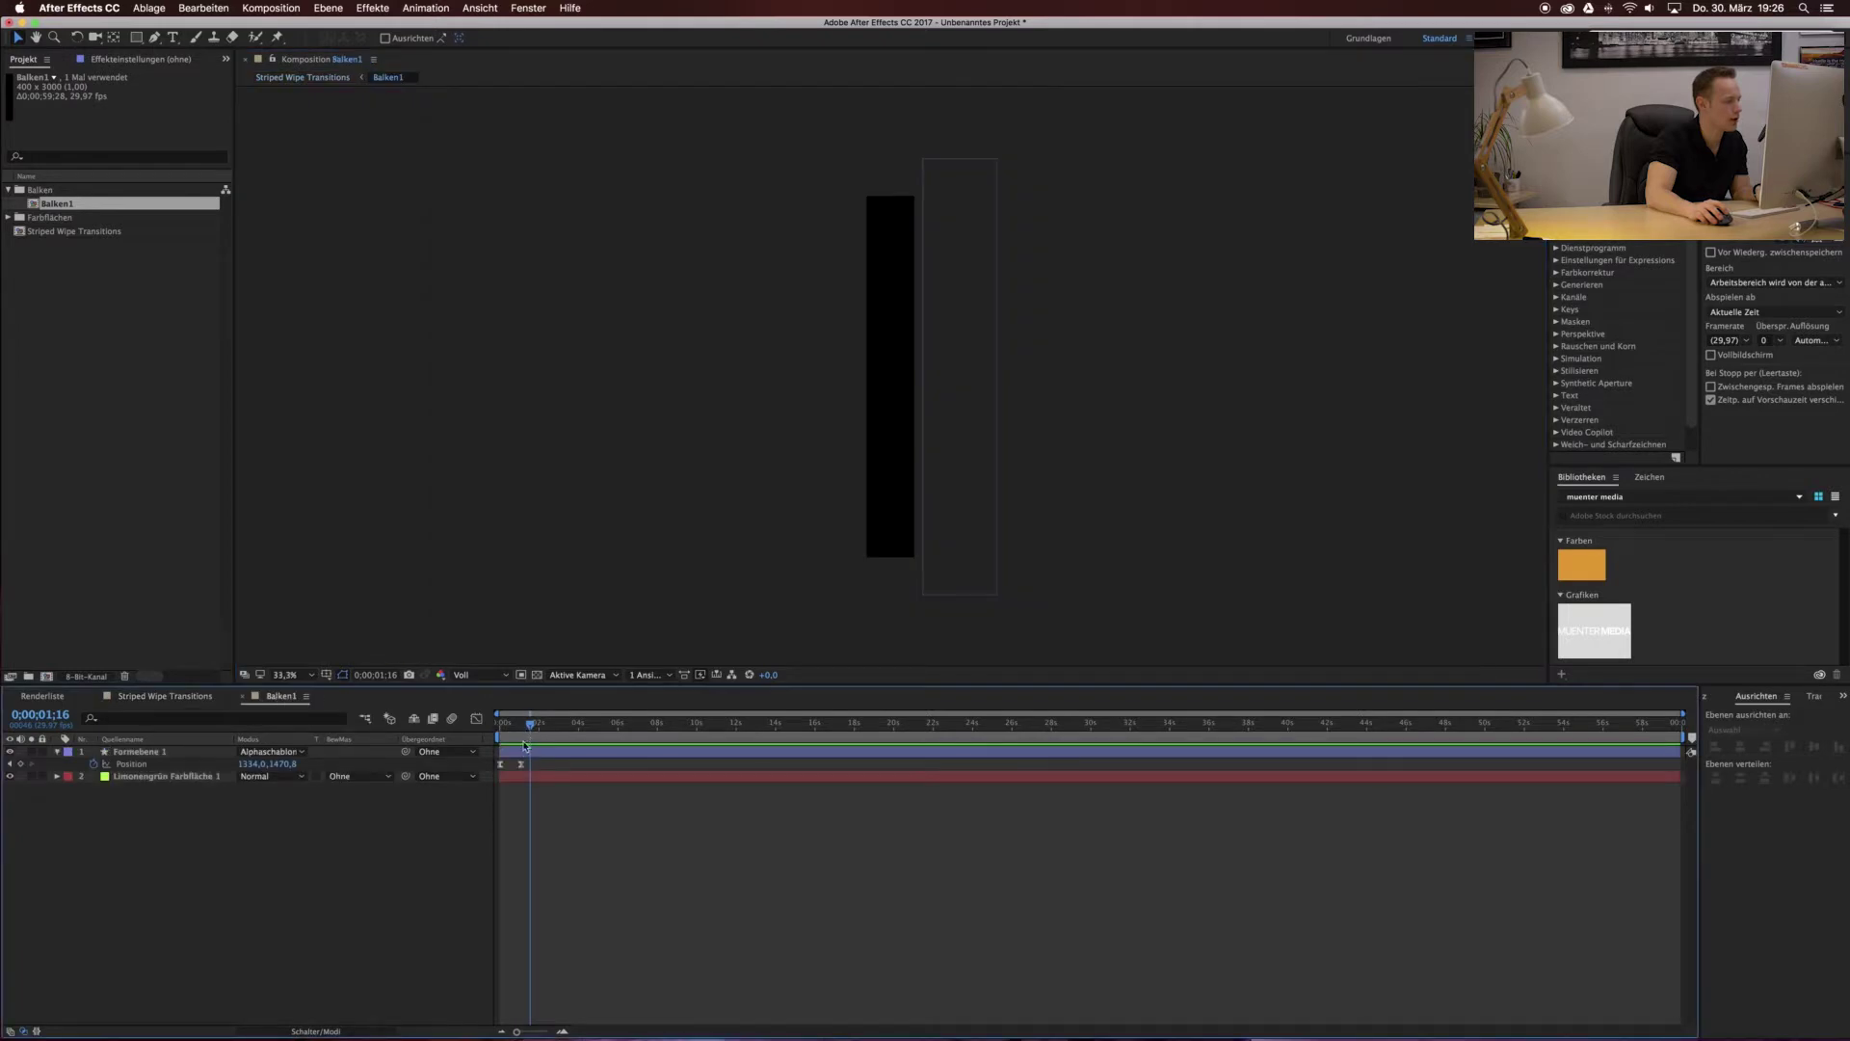
left_click(174, 696)
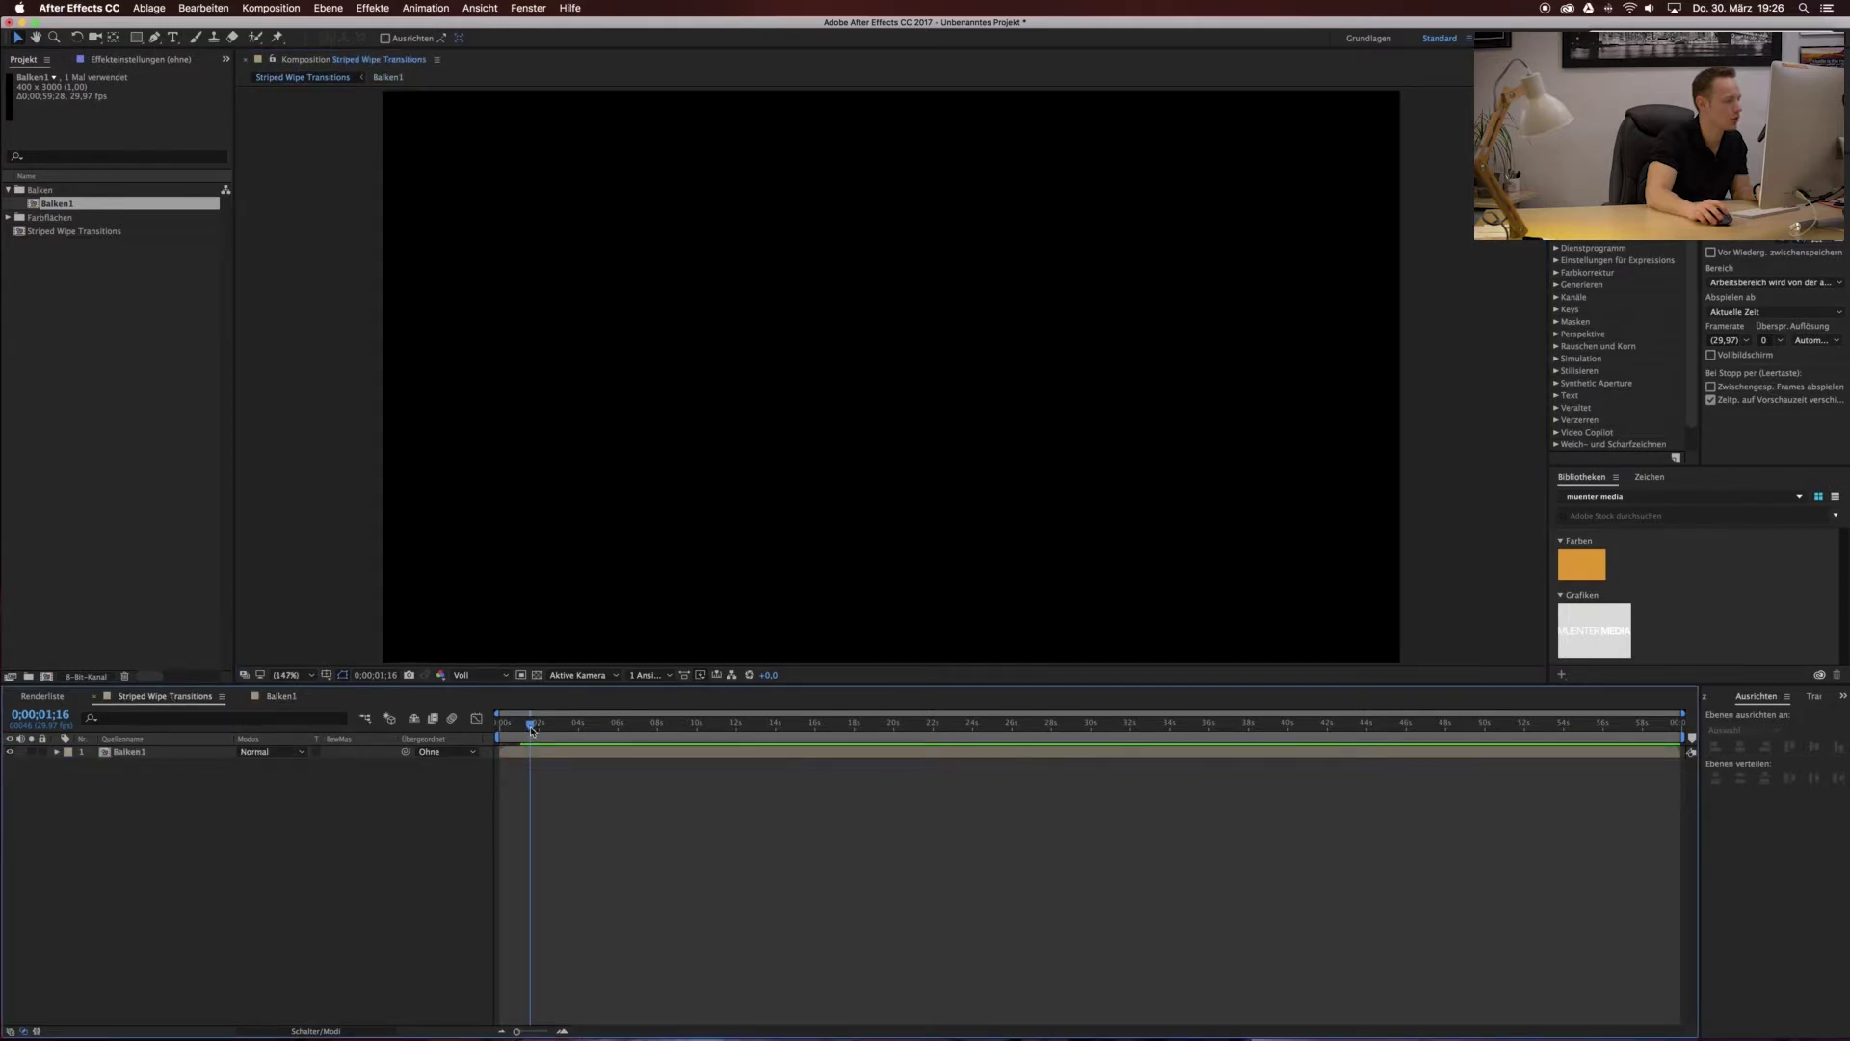
left_click_drag(530, 725, 476, 734)
Set the viewer to 100%, preview the wipe, and select Balken1 at frame 17.
left_click(286, 676)
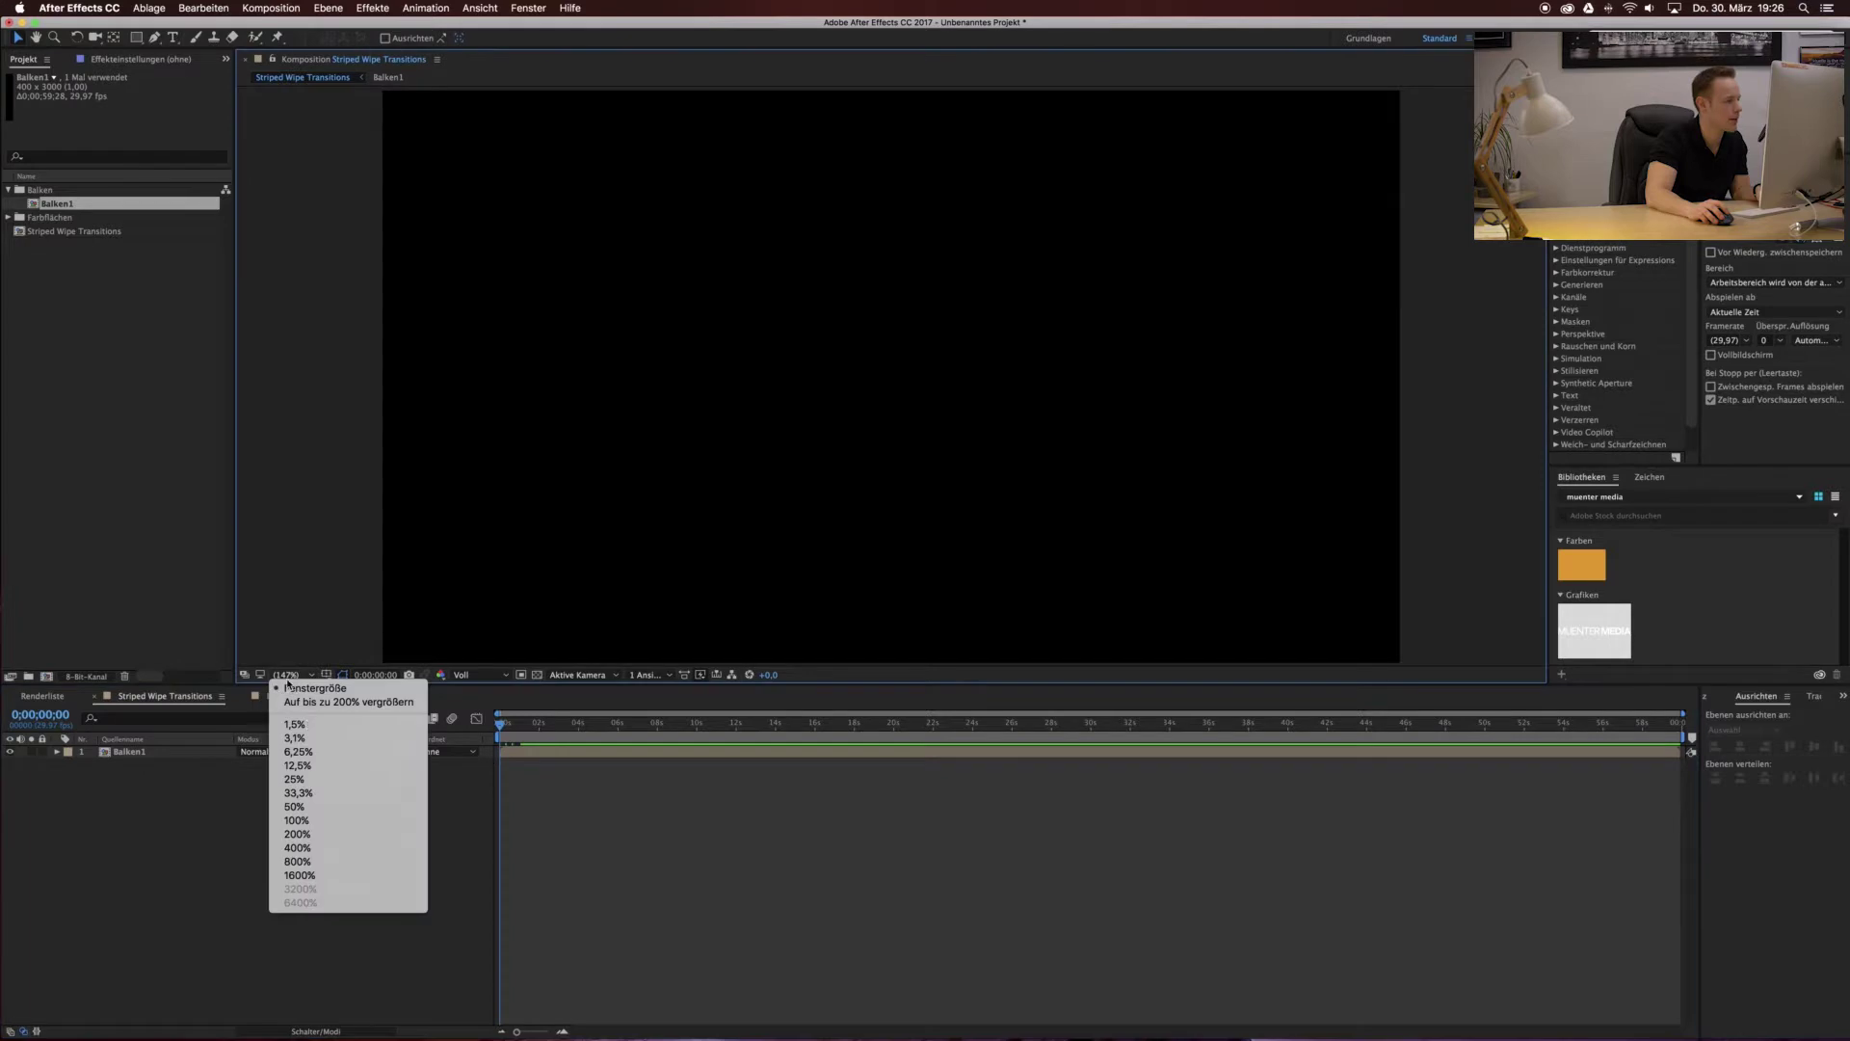
left_click(323, 822)
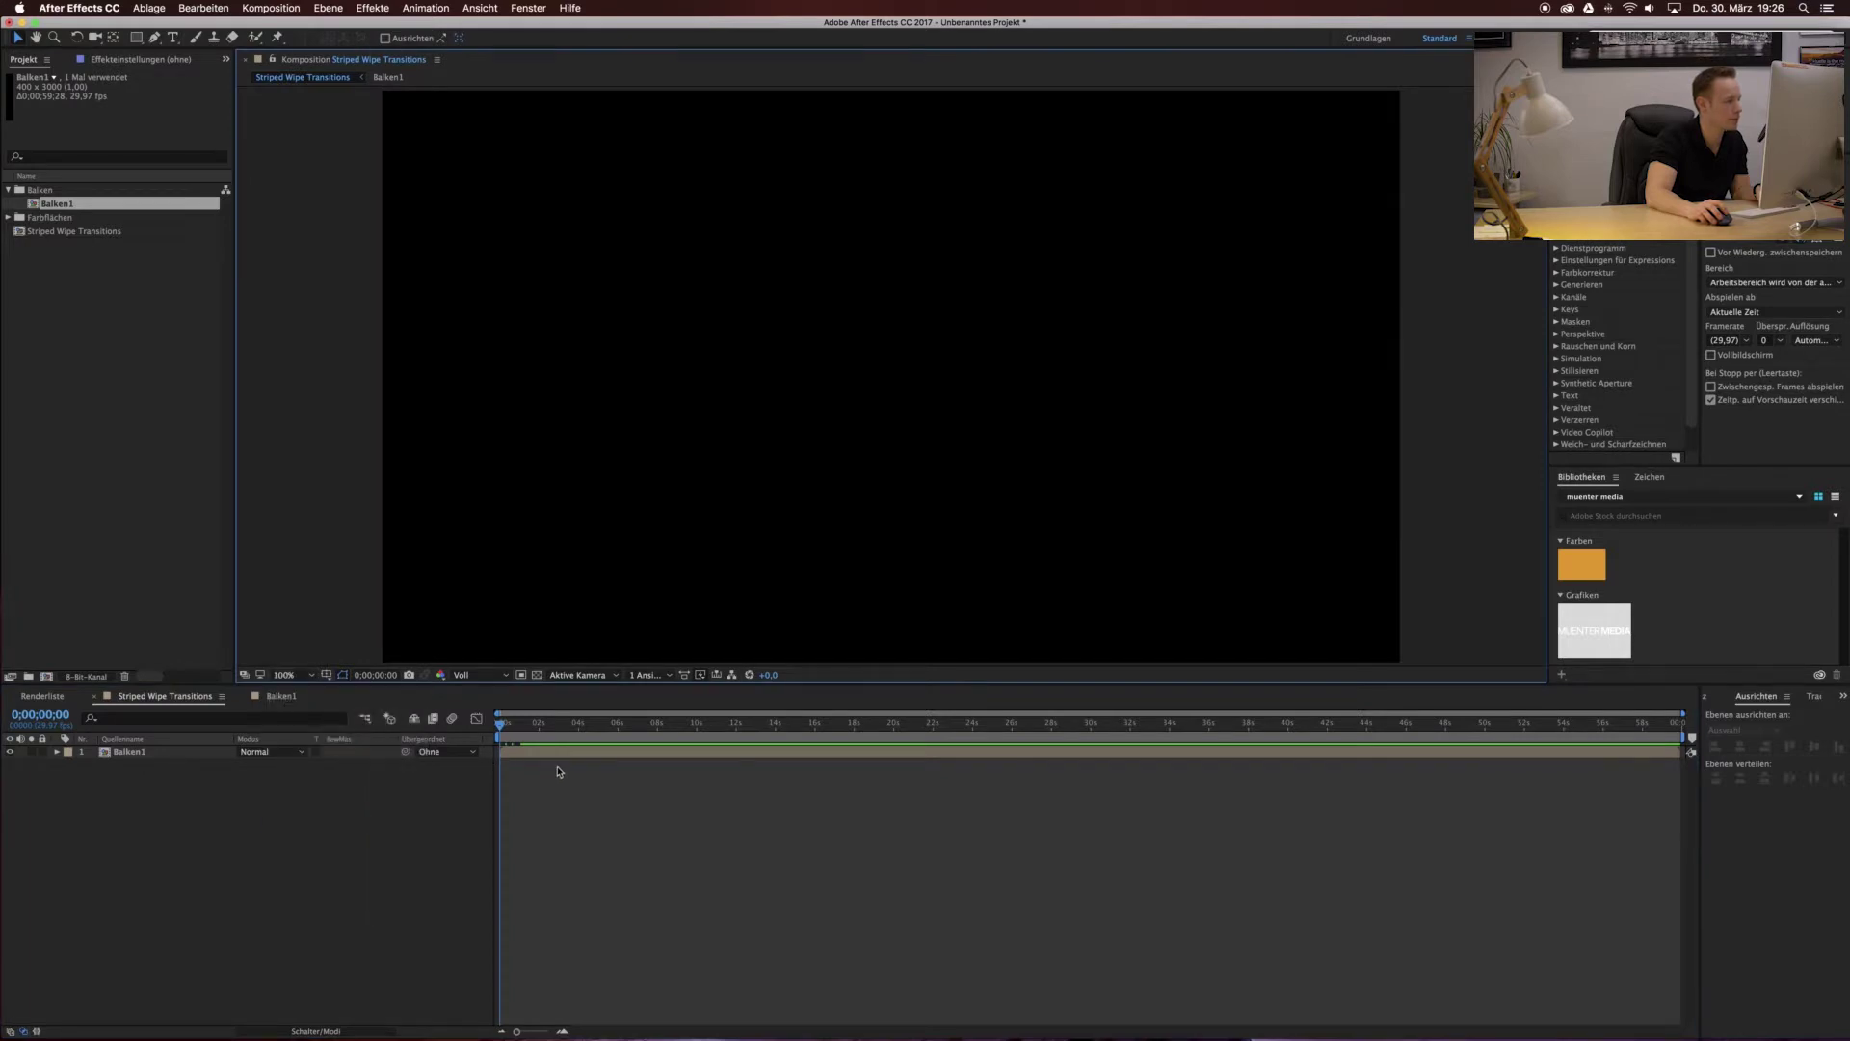
key("space")
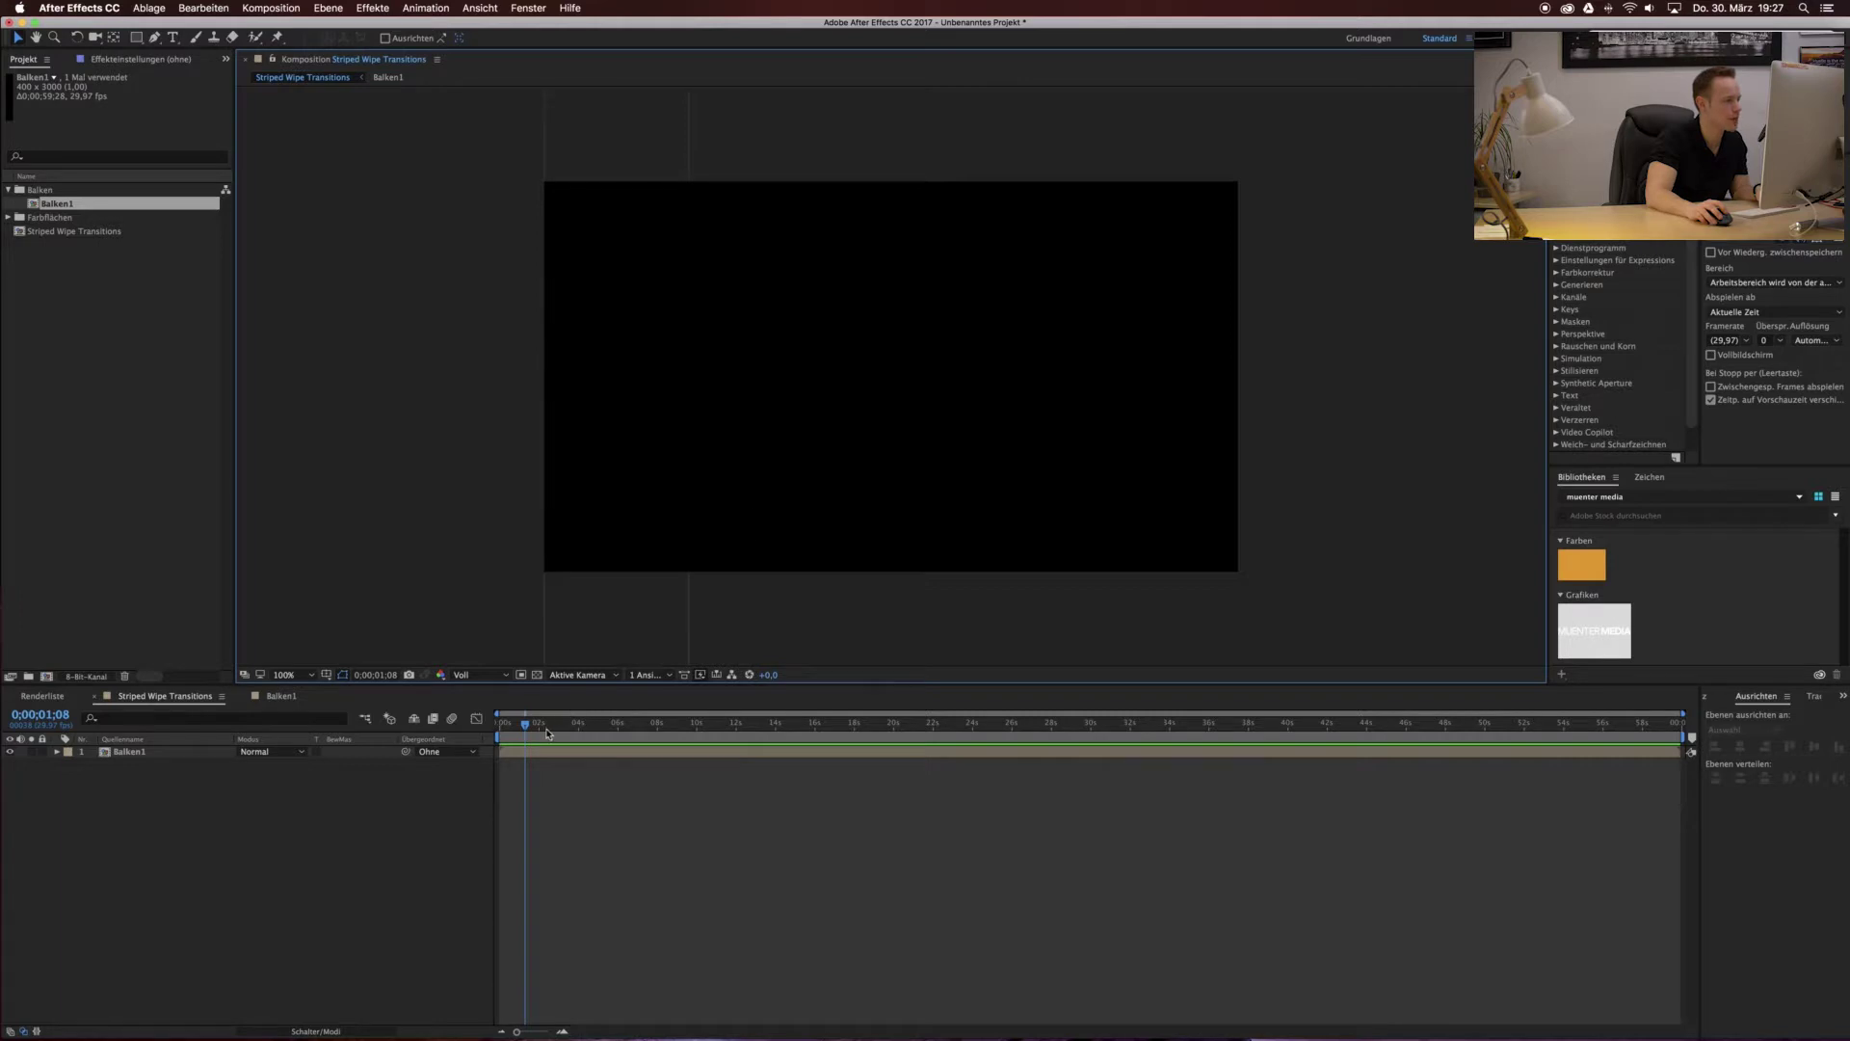
left_click_drag(528, 730, 511, 730)
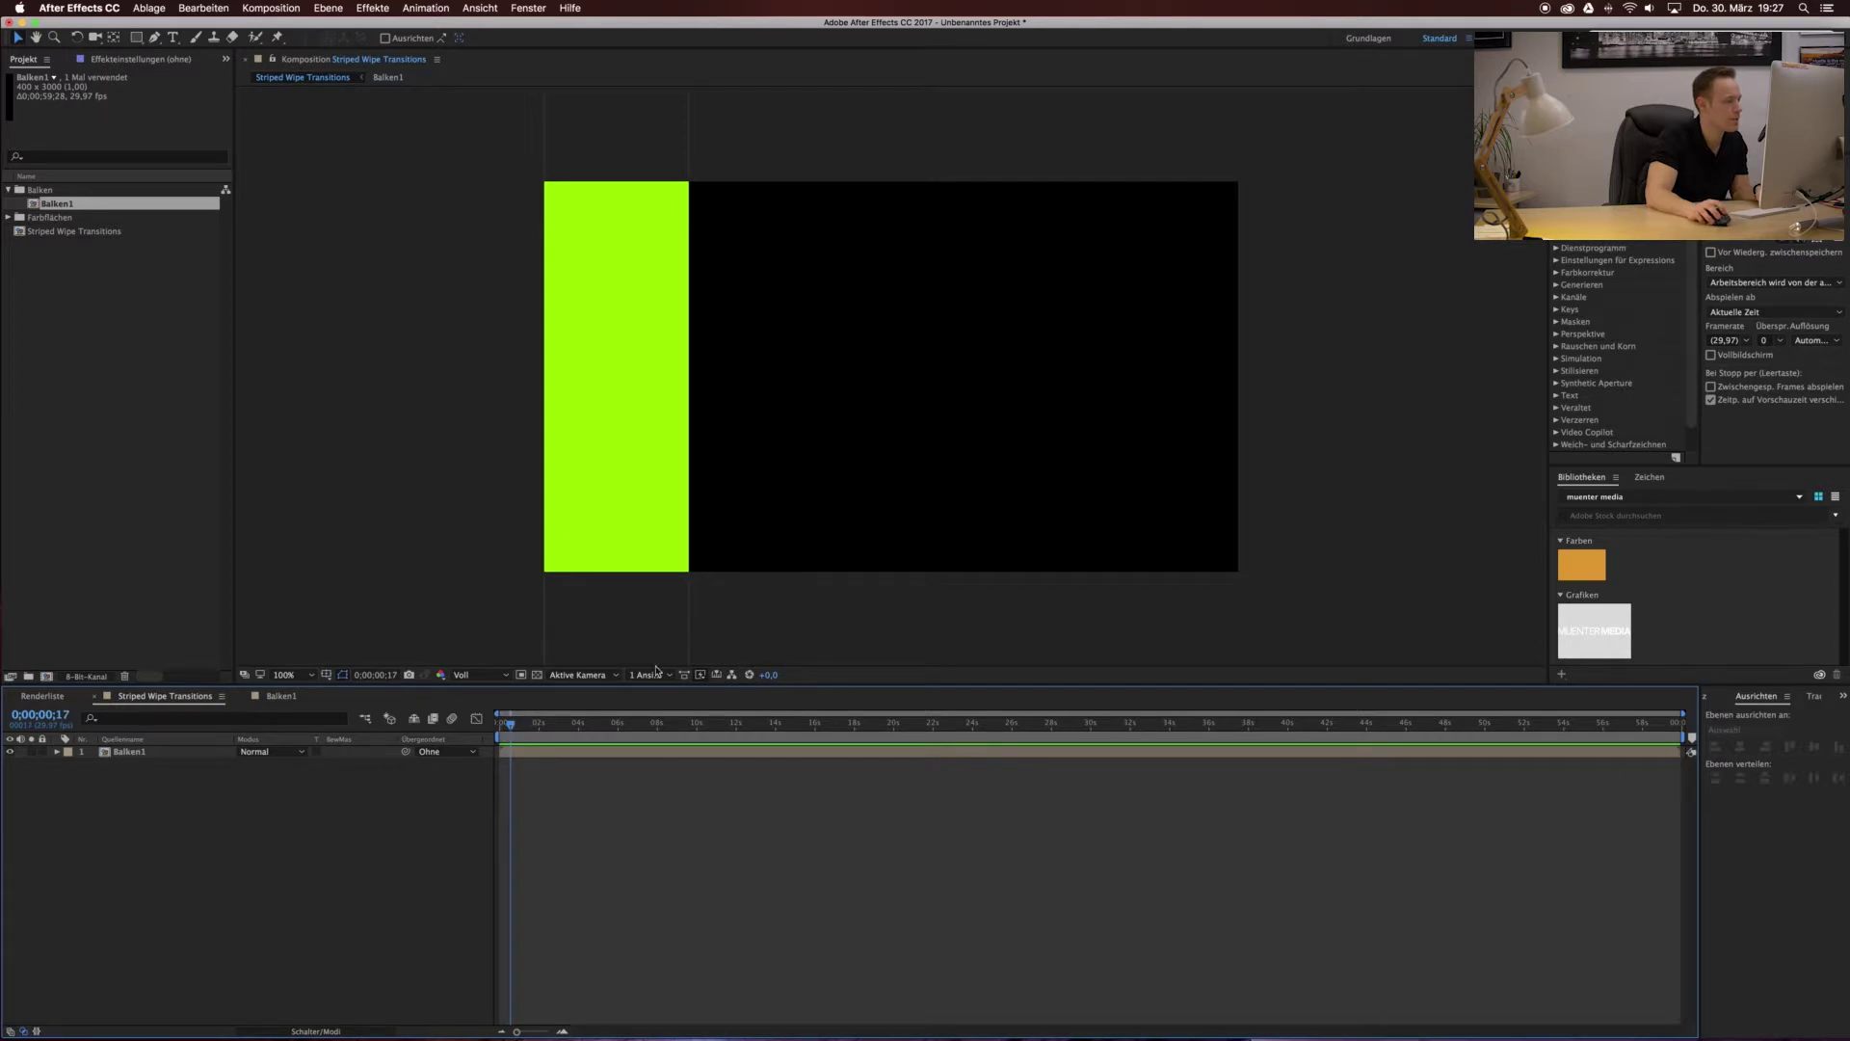
left_click(640, 278)
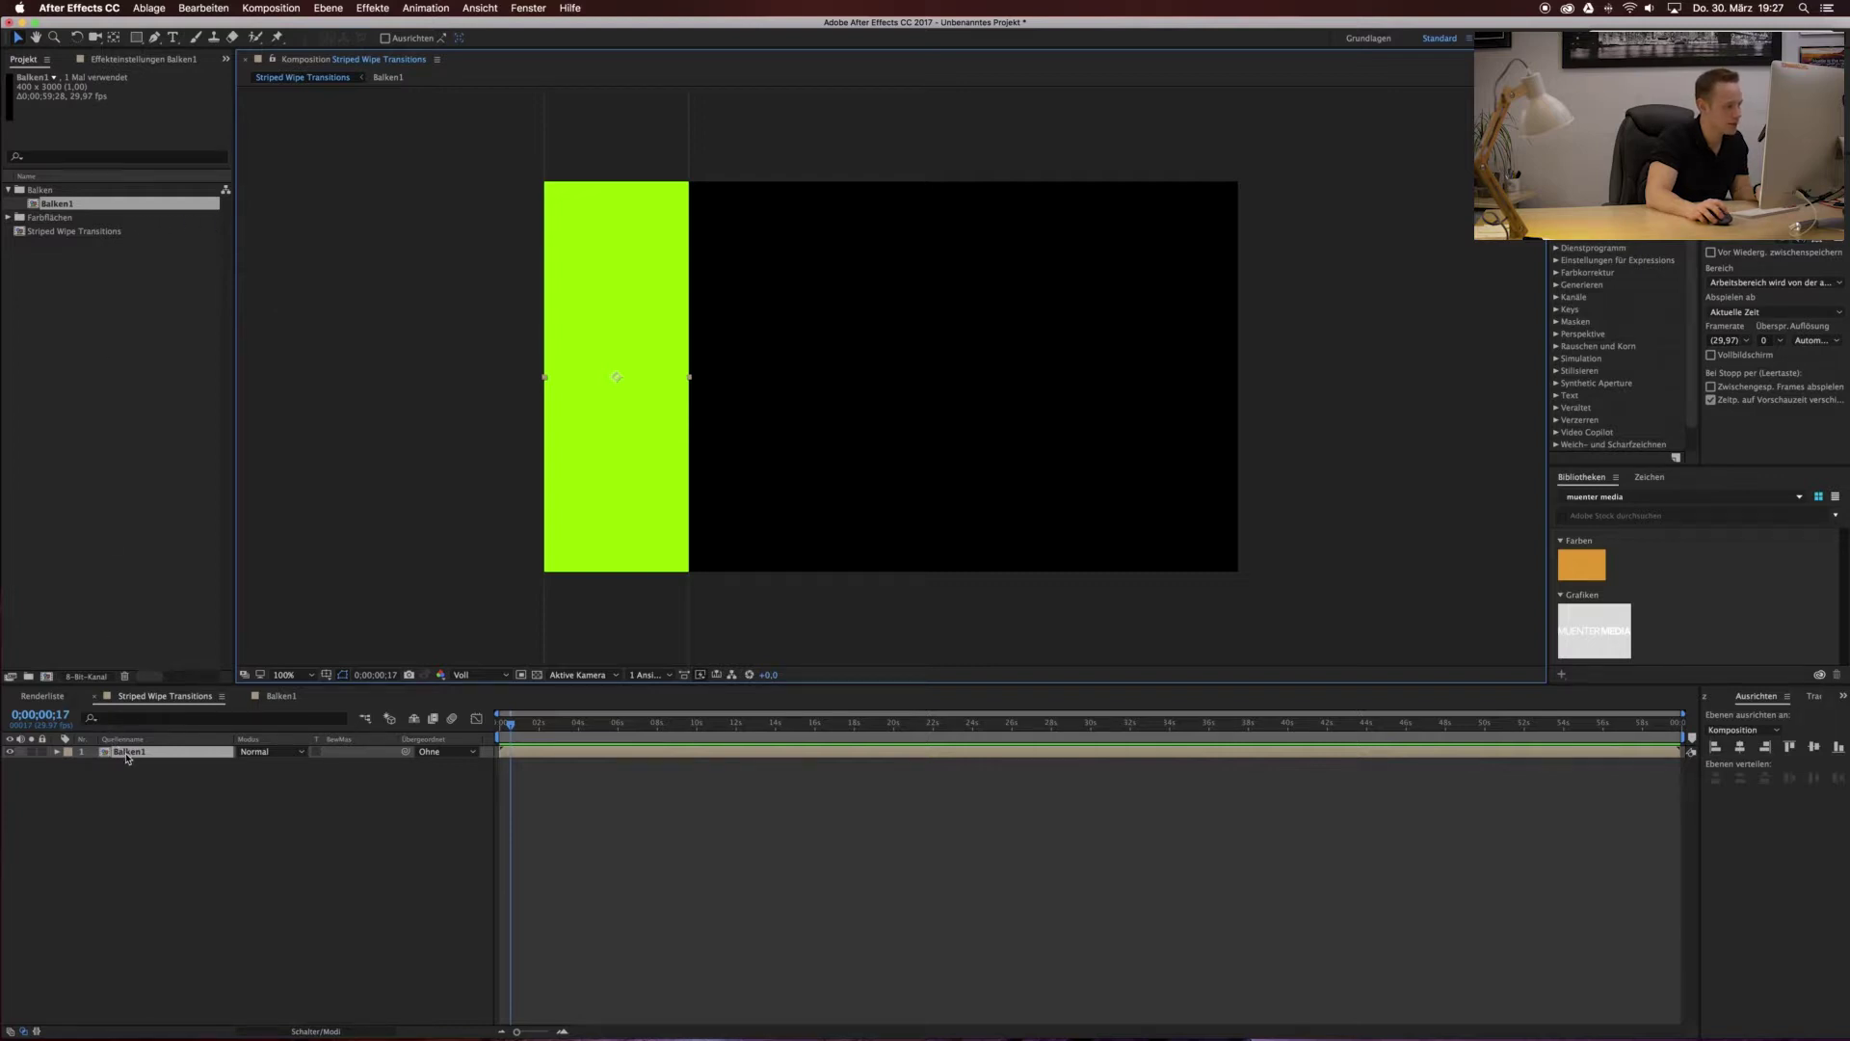
Duplicate the Balken1 layer, move the copy right, then delete it again.
left_click(128, 758)
key("super+d")
left_click_drag(621, 433, 790, 440)
key("Return")
key("Return")
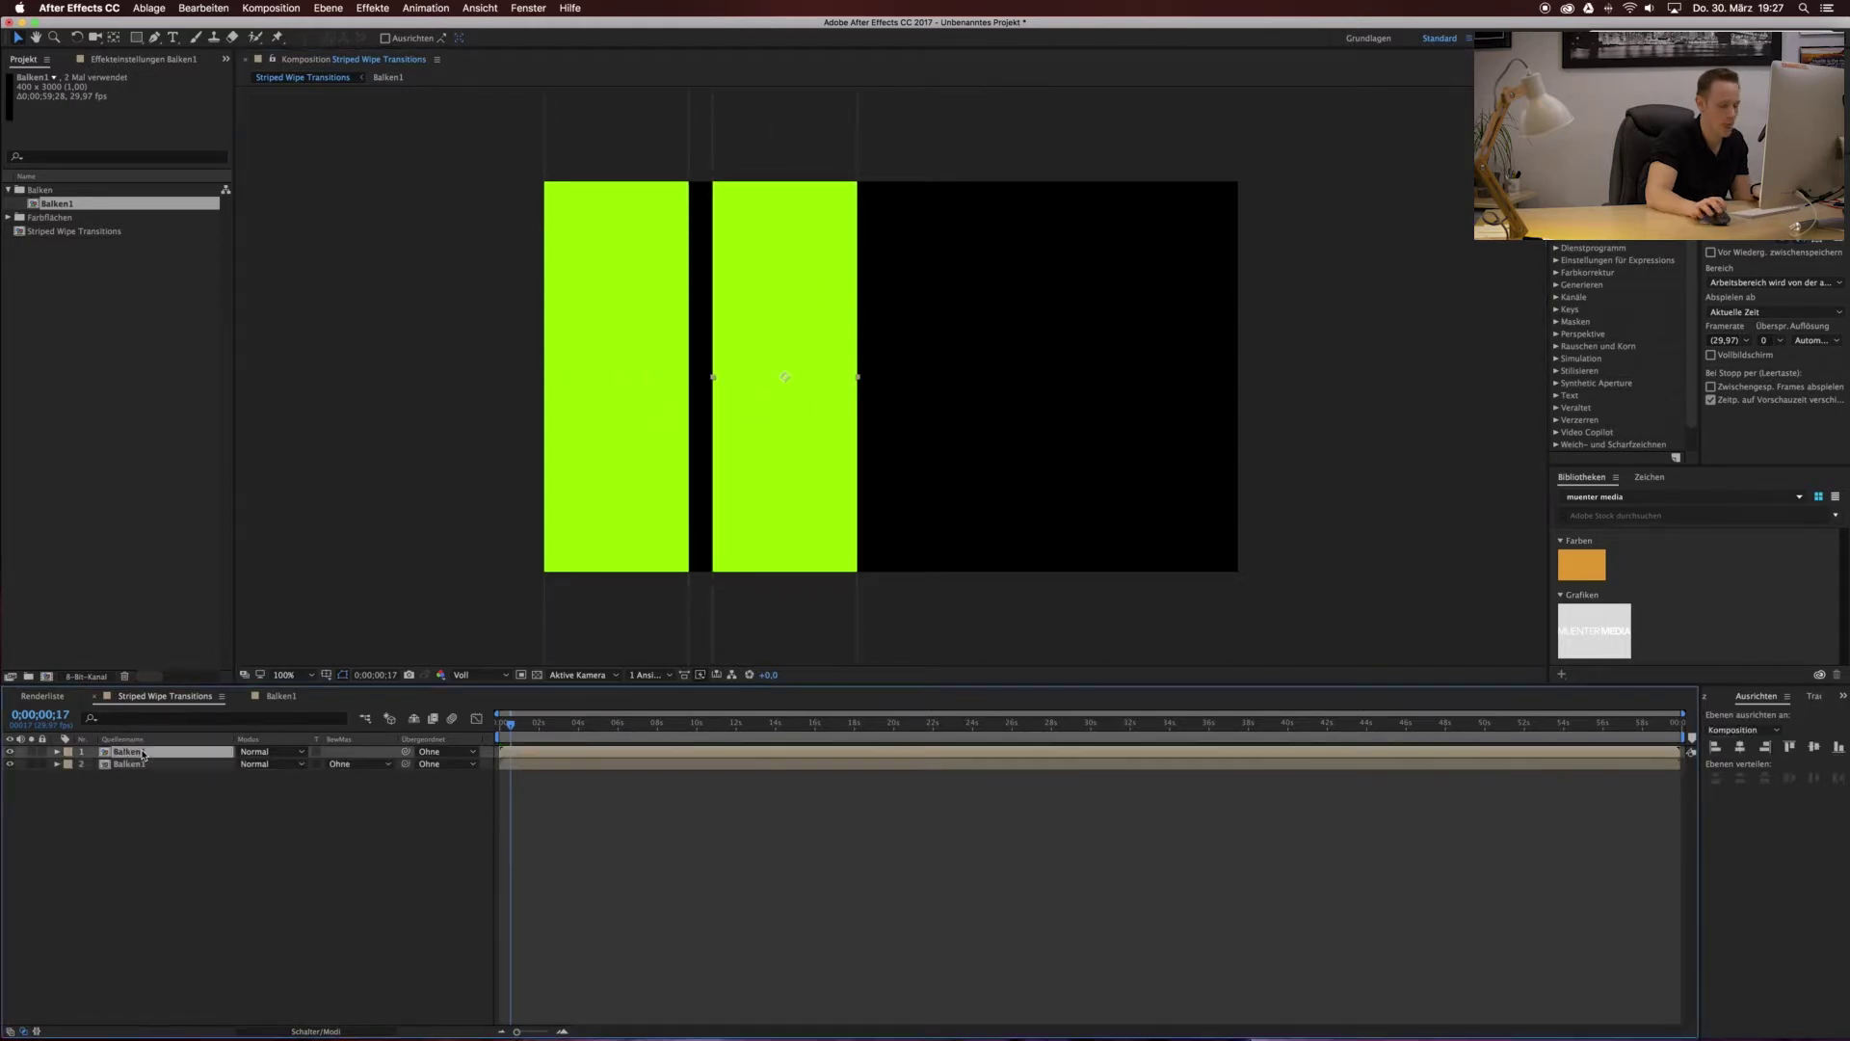
key("Delete")
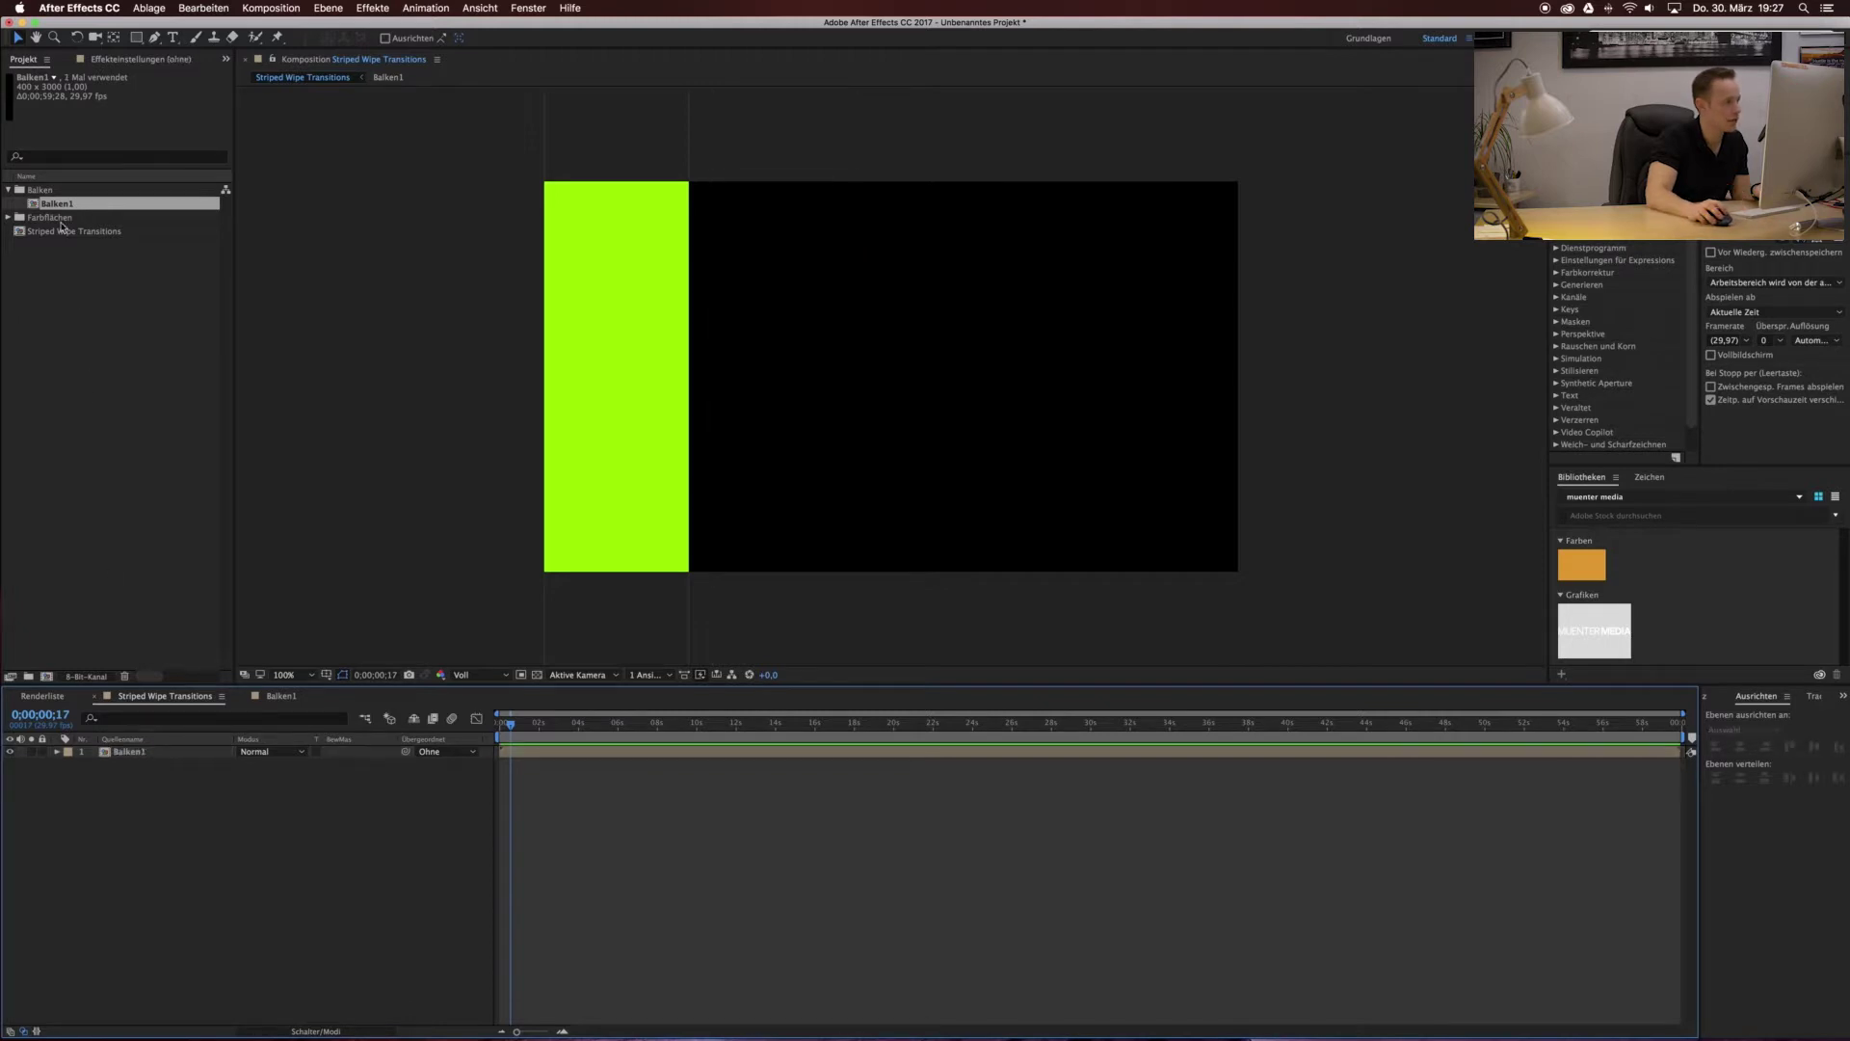
Duplicate the Balken1 comp as Balken2 and drop it right of the first bar.
left_click(131, 752)
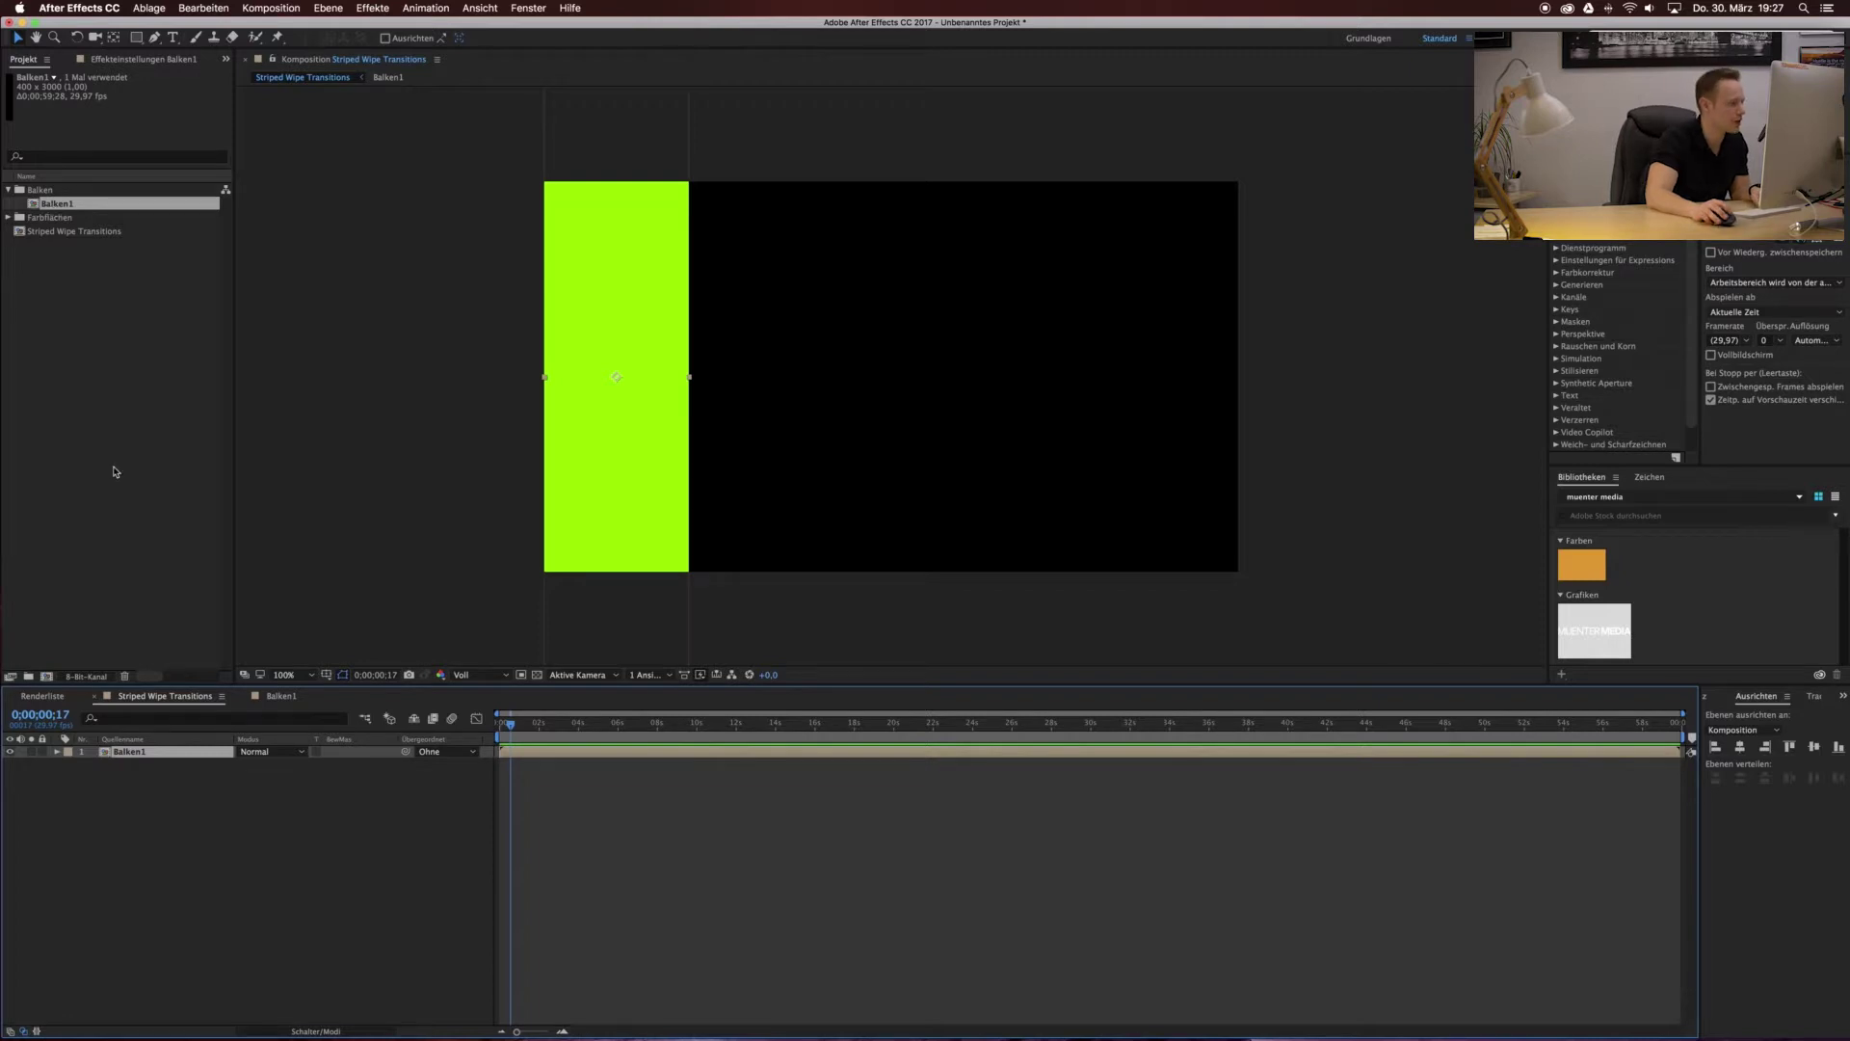
left_click(77, 211)
key("ctrl+d")
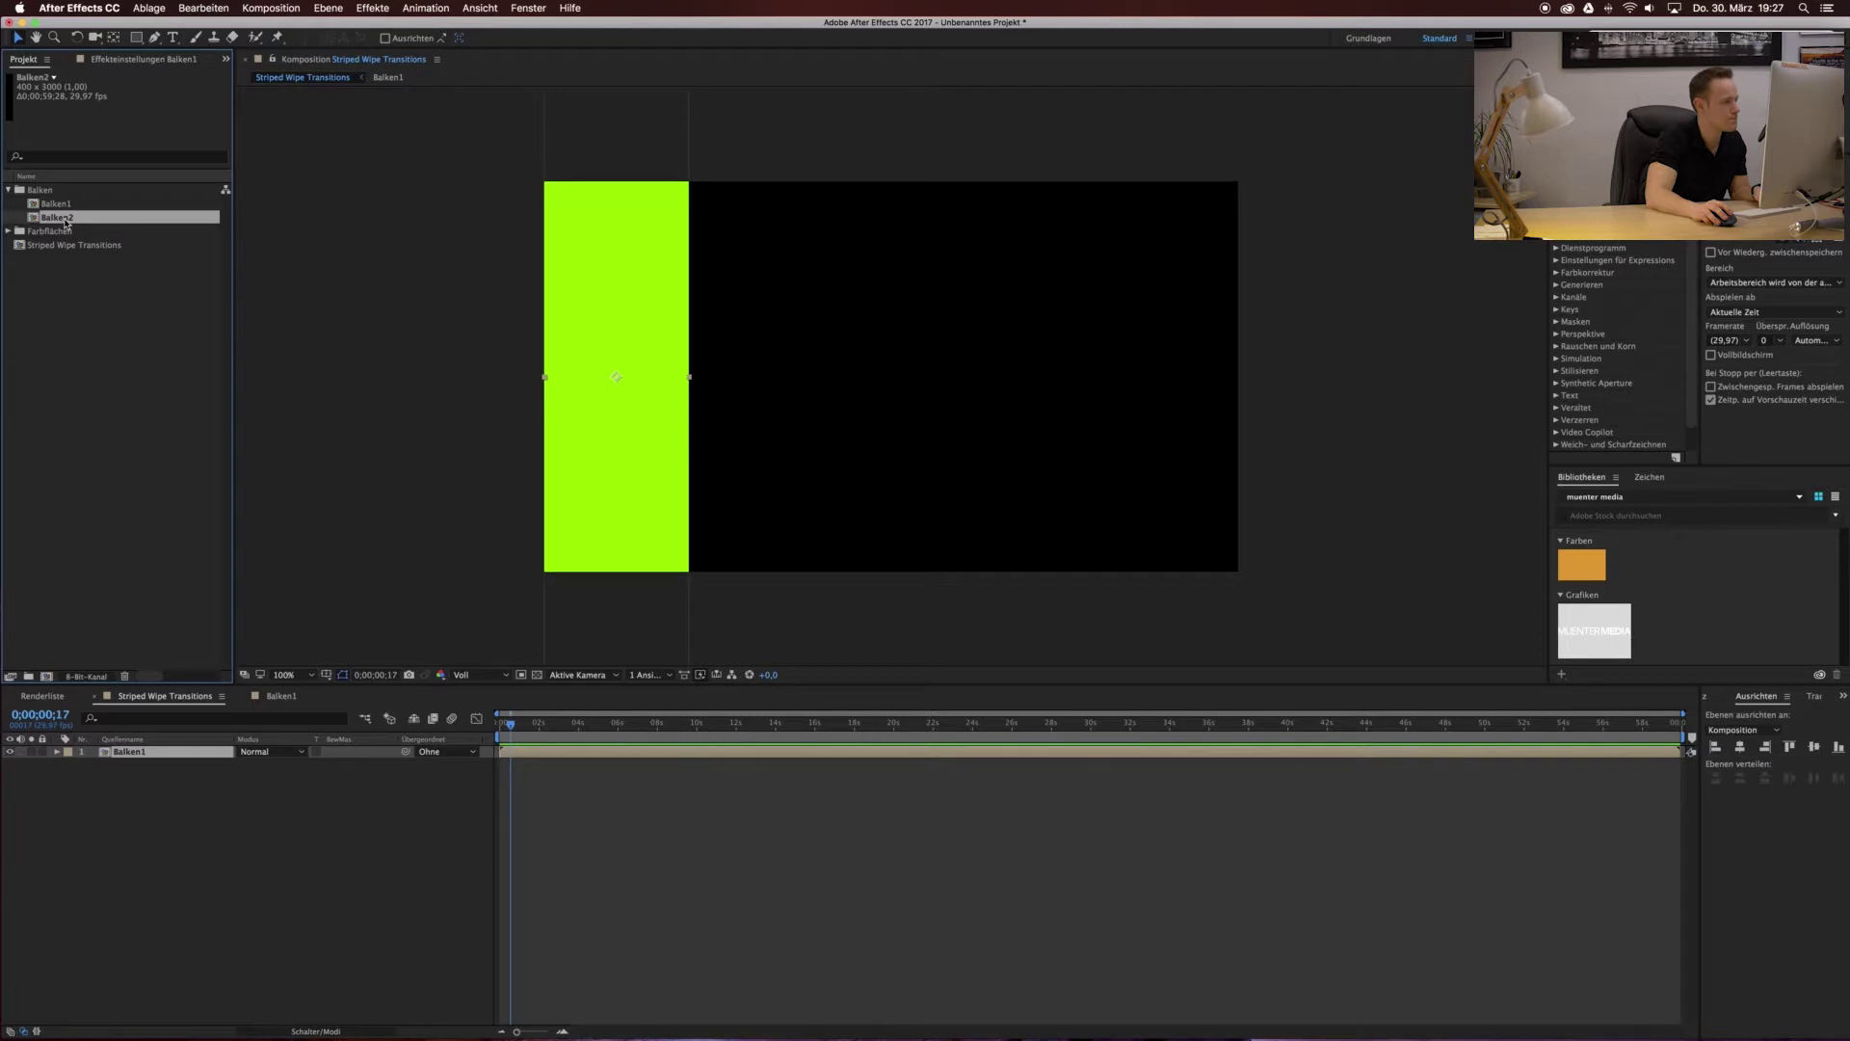
left_click_drag(66, 221, 787, 404)
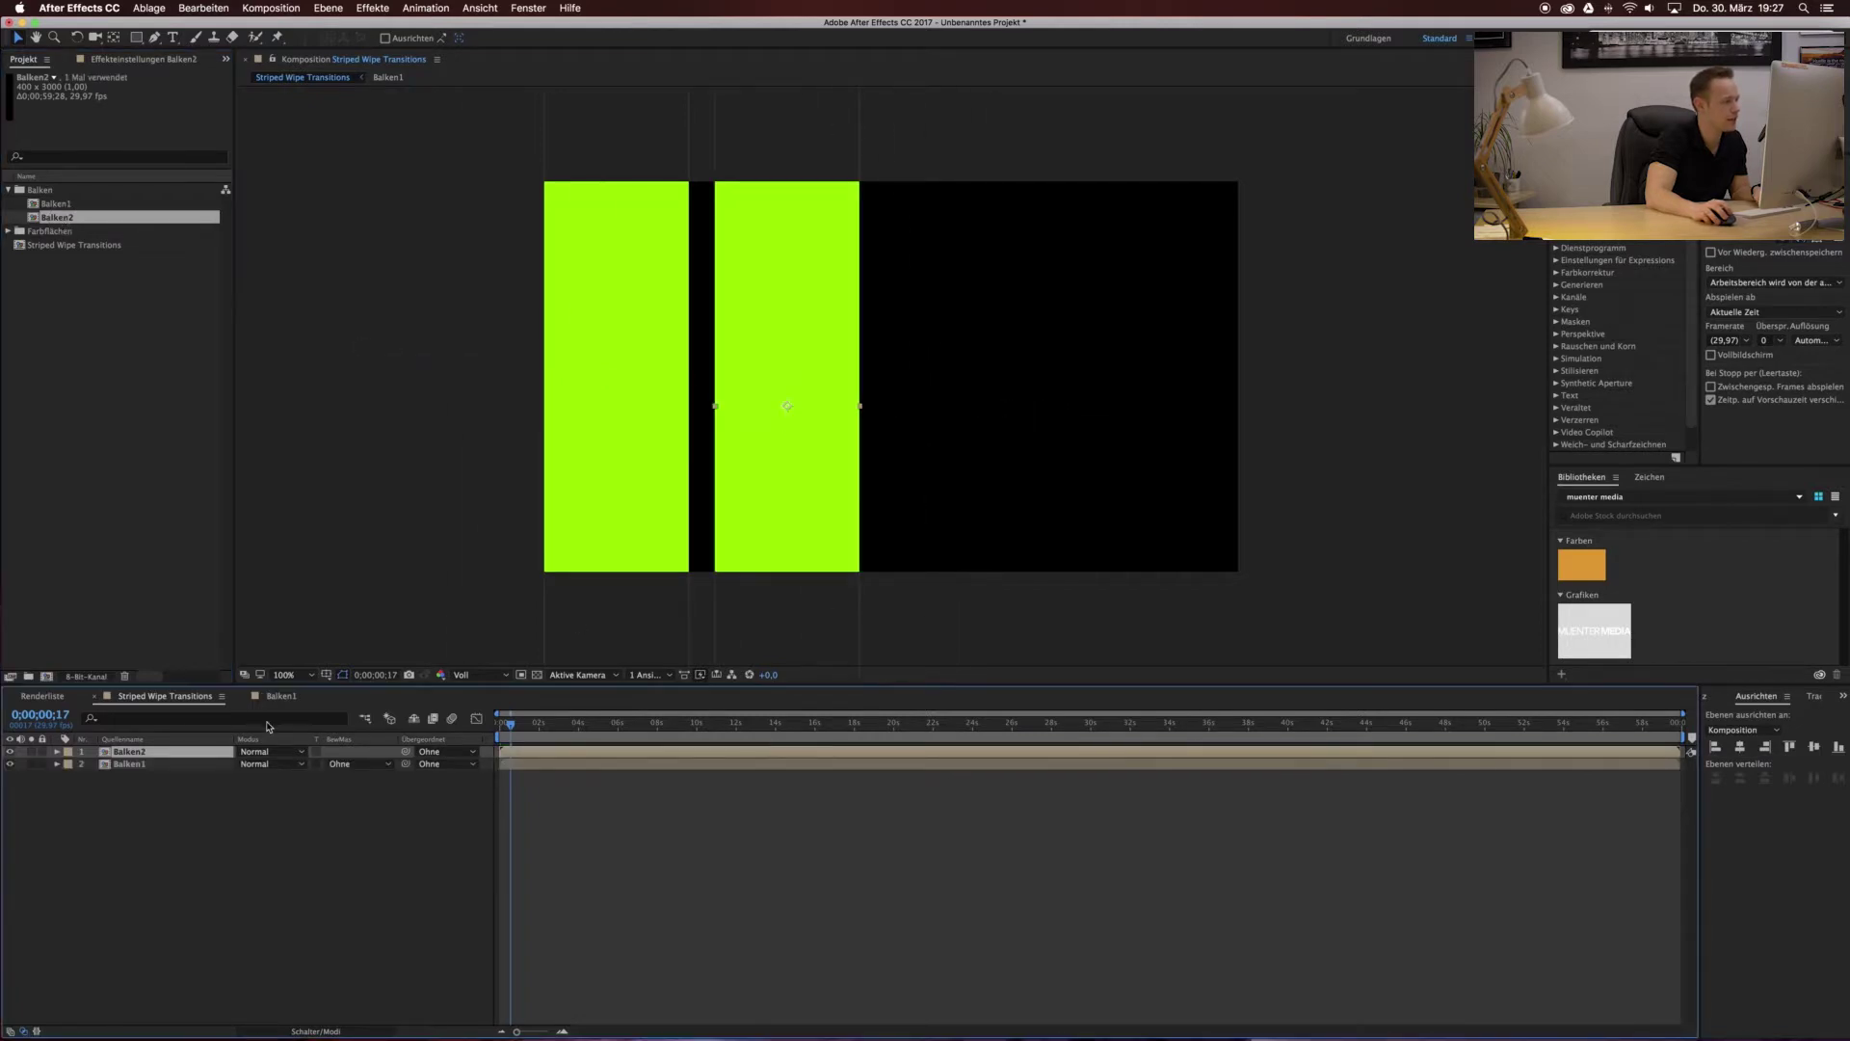
Make Balken2's lime solid turquoise, then delete the Balken2 layer from Striped Wipe Transitions.
double_click(127, 753)
left_click(135, 779)
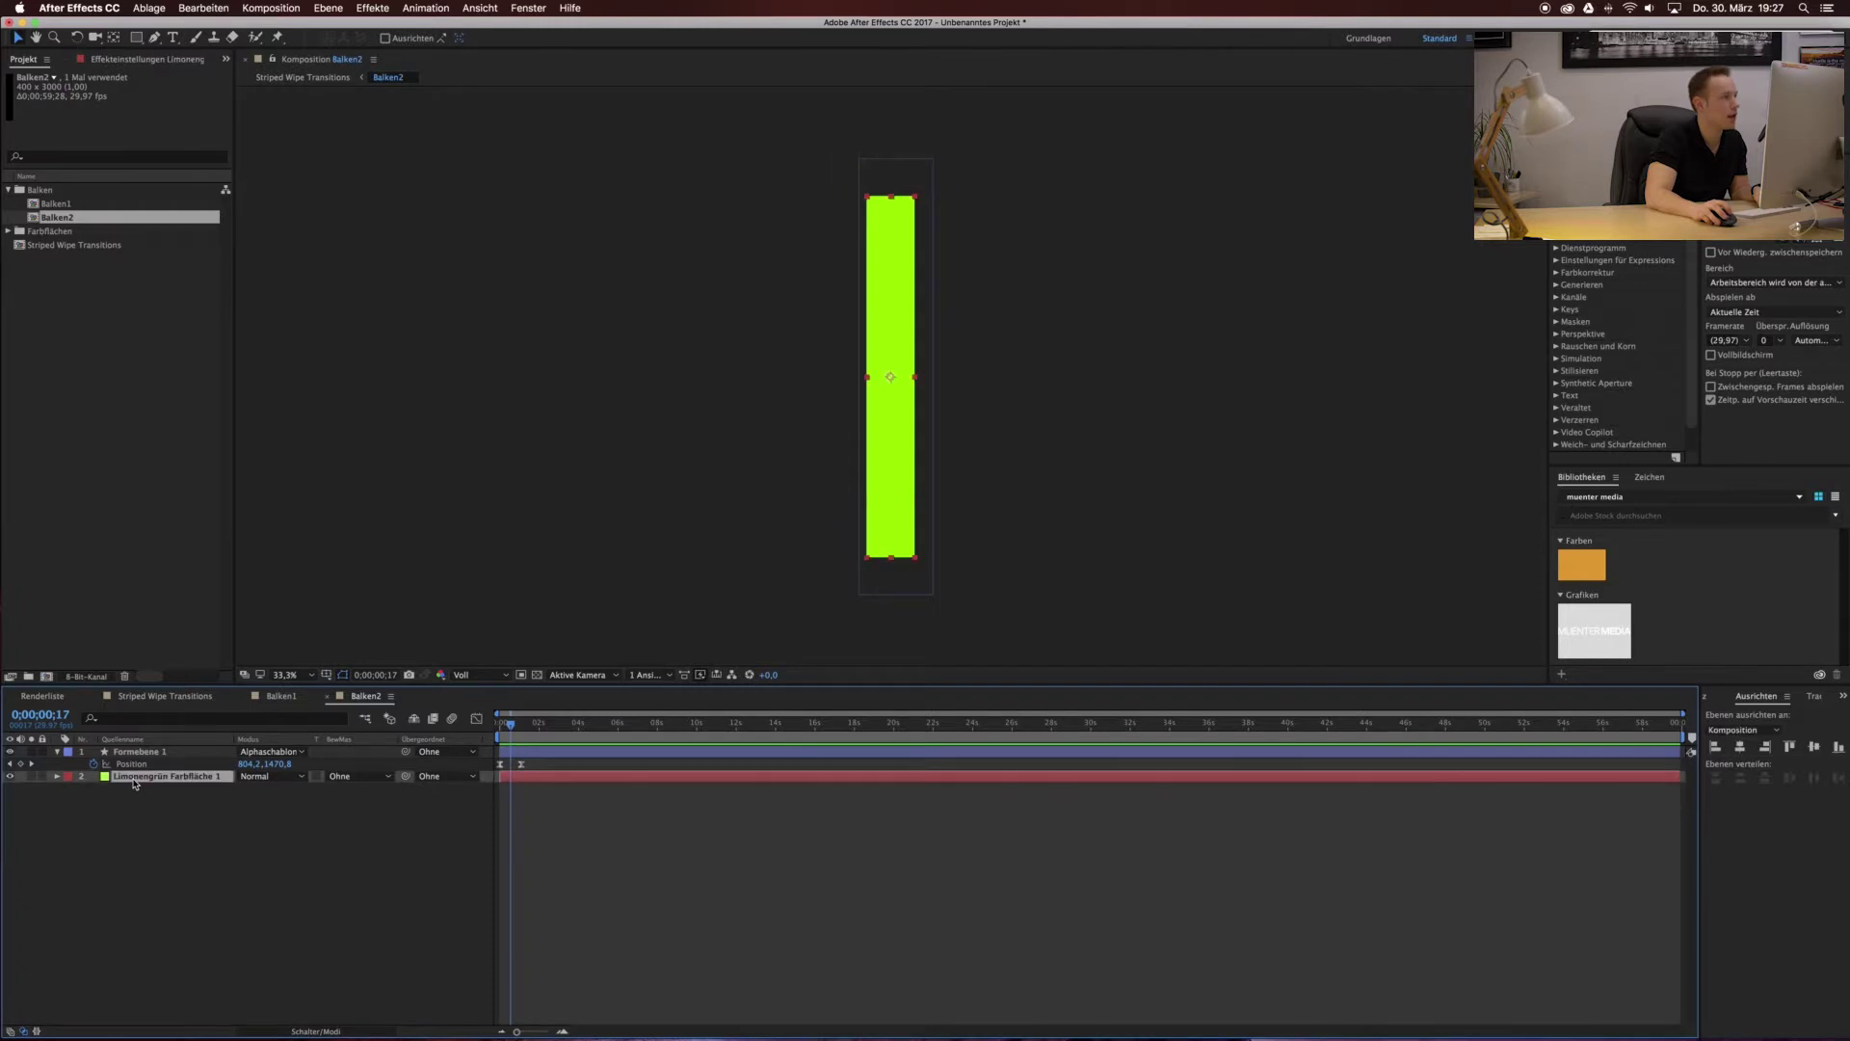
left_click(328, 7)
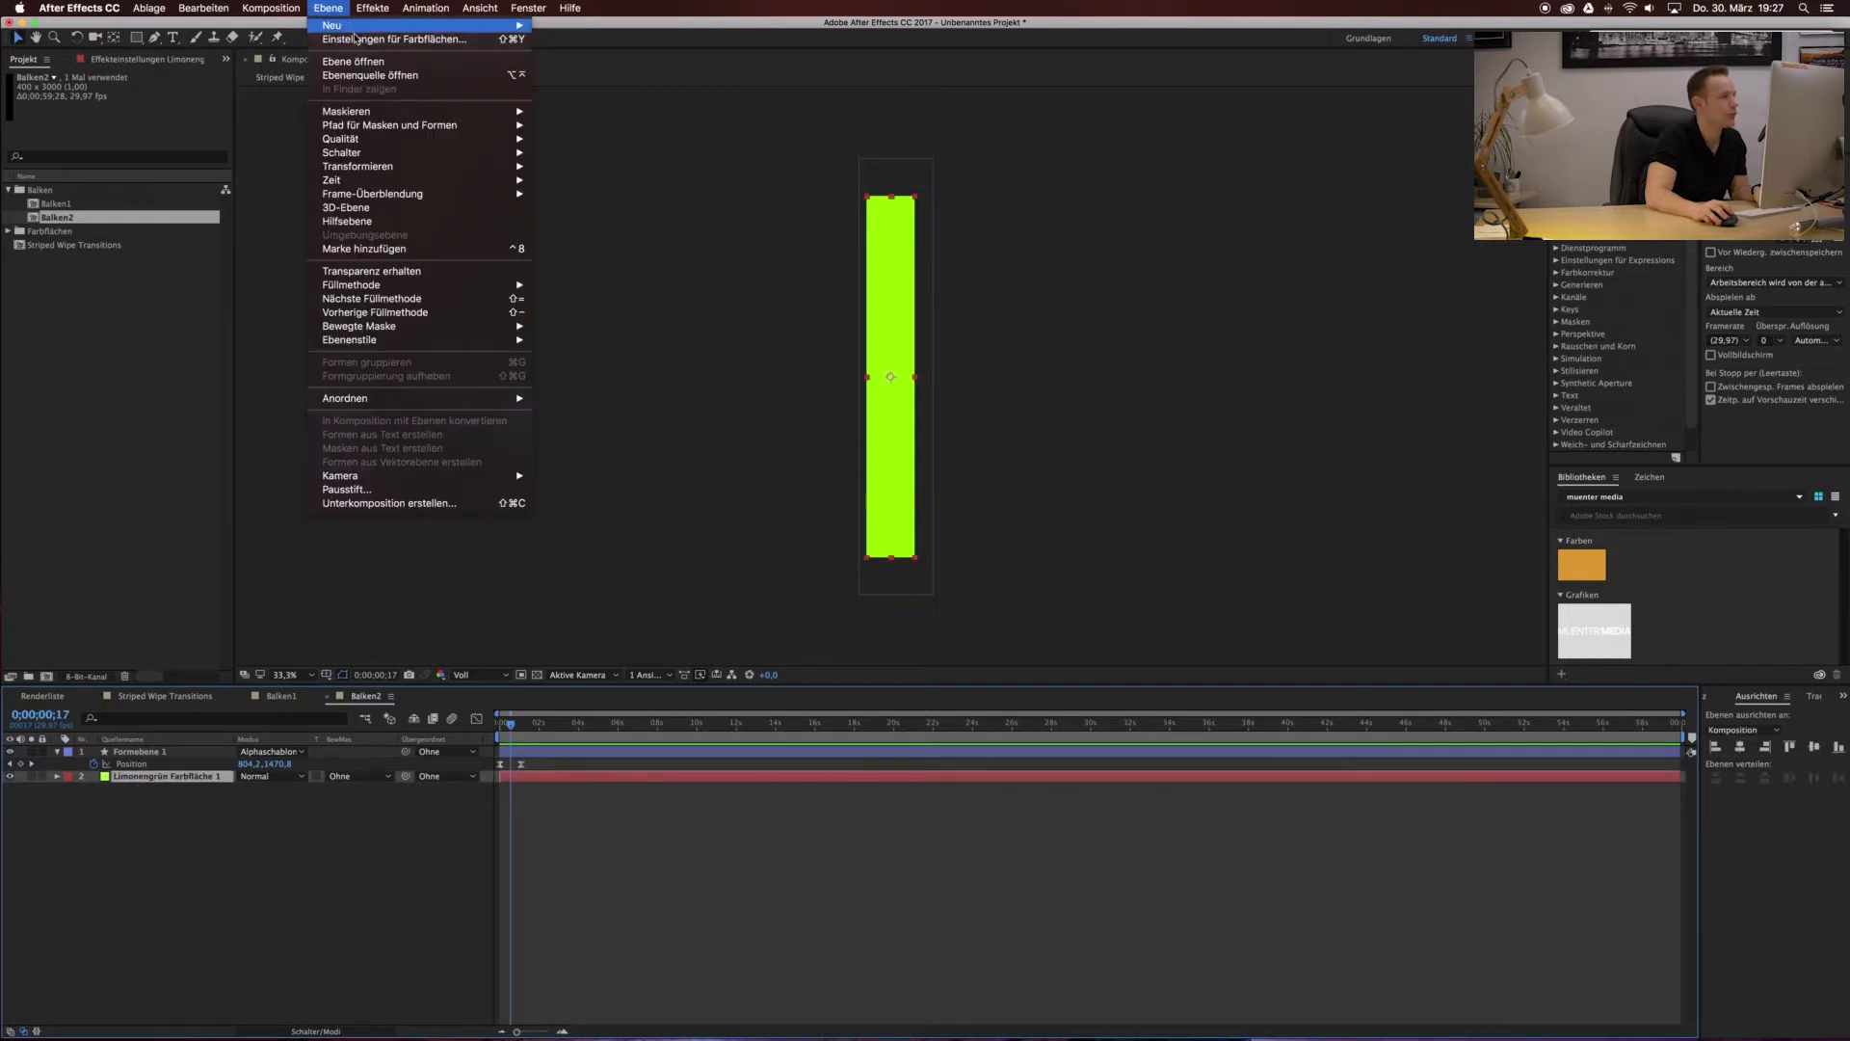
left_click(578, 54)
left_click(189, 328)
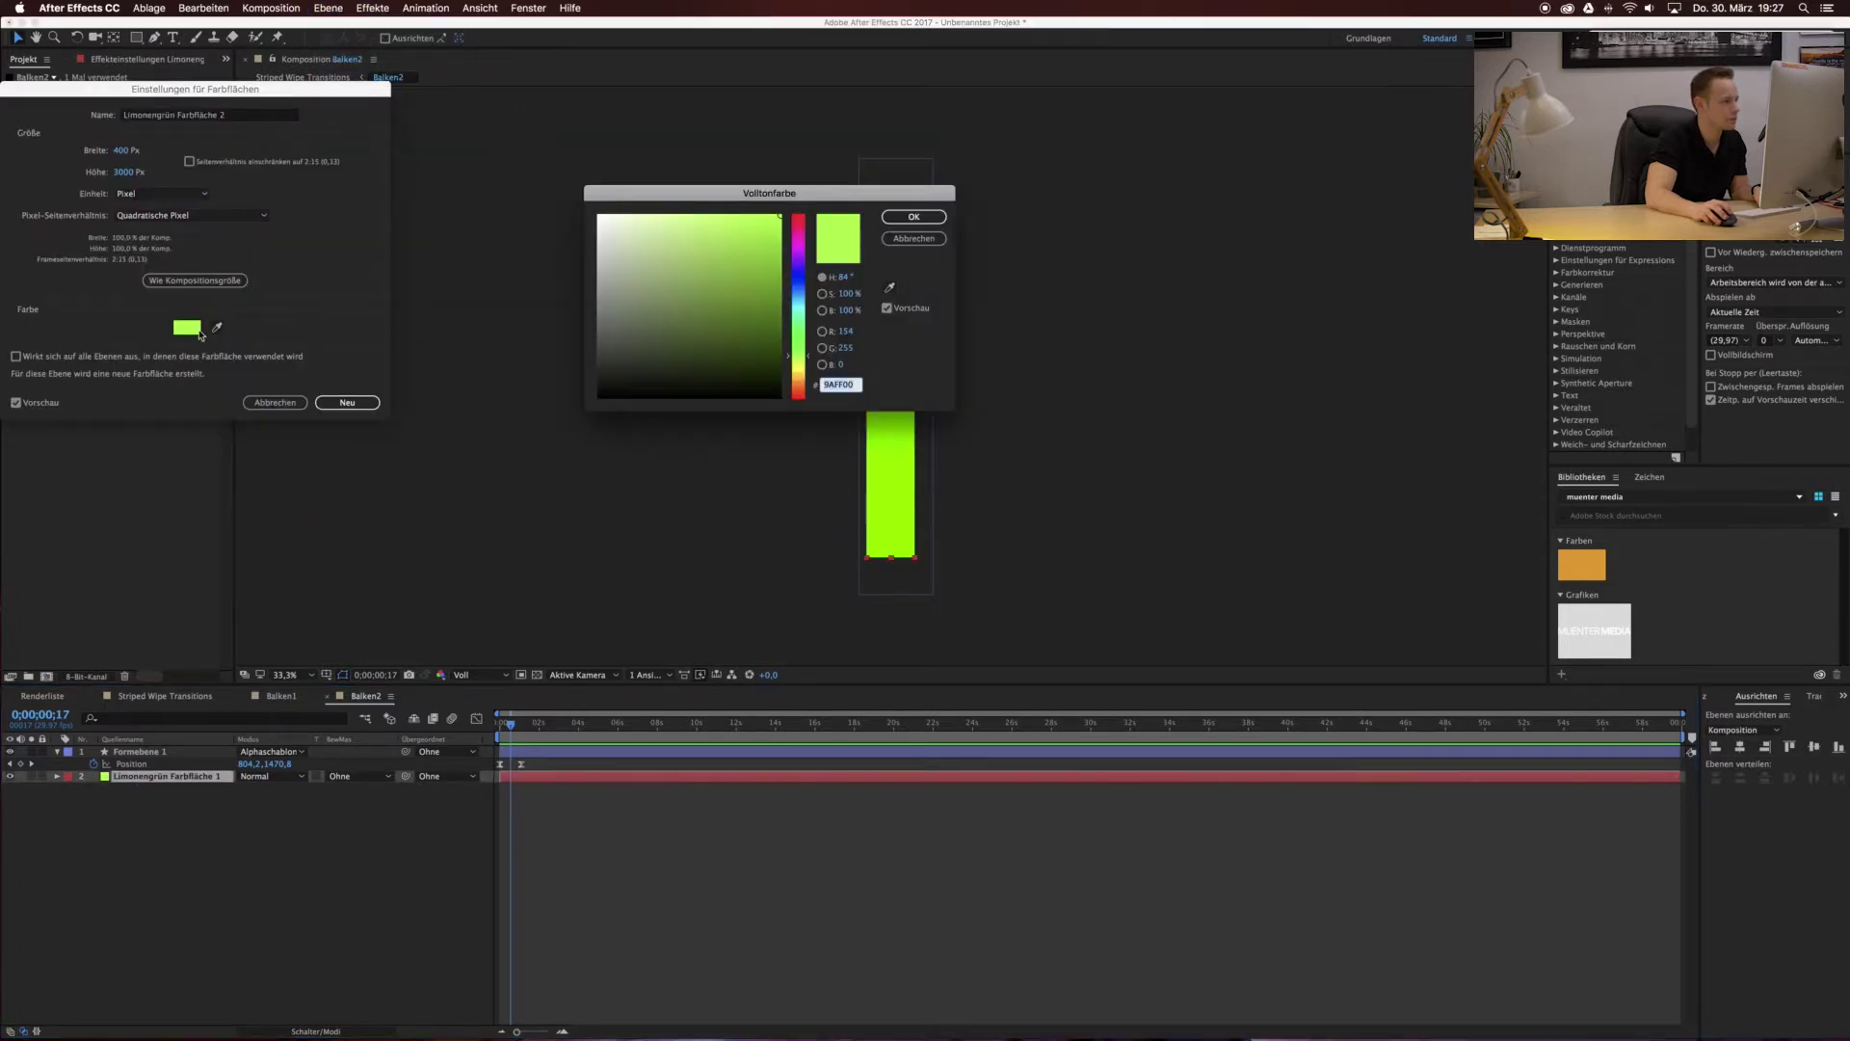
left_click(799, 328)
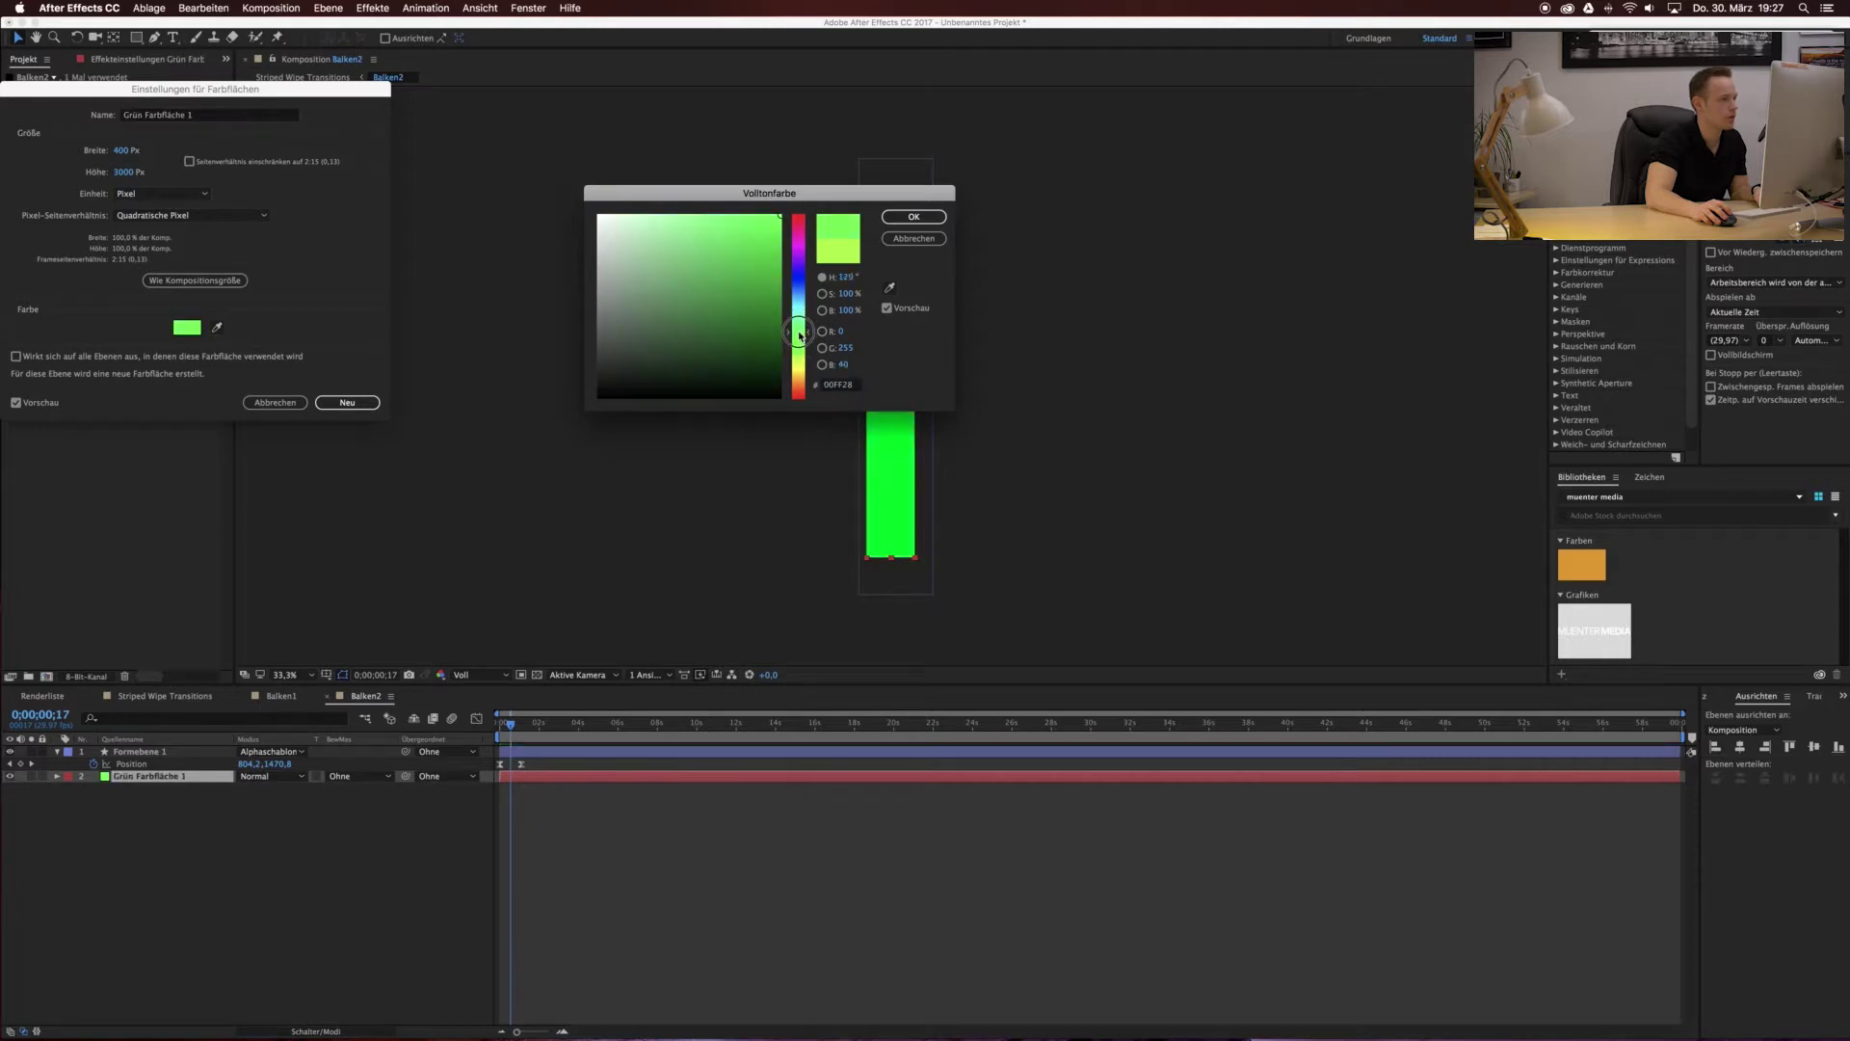
left_click_drag(799, 327, 799, 324)
left_click(913, 217)
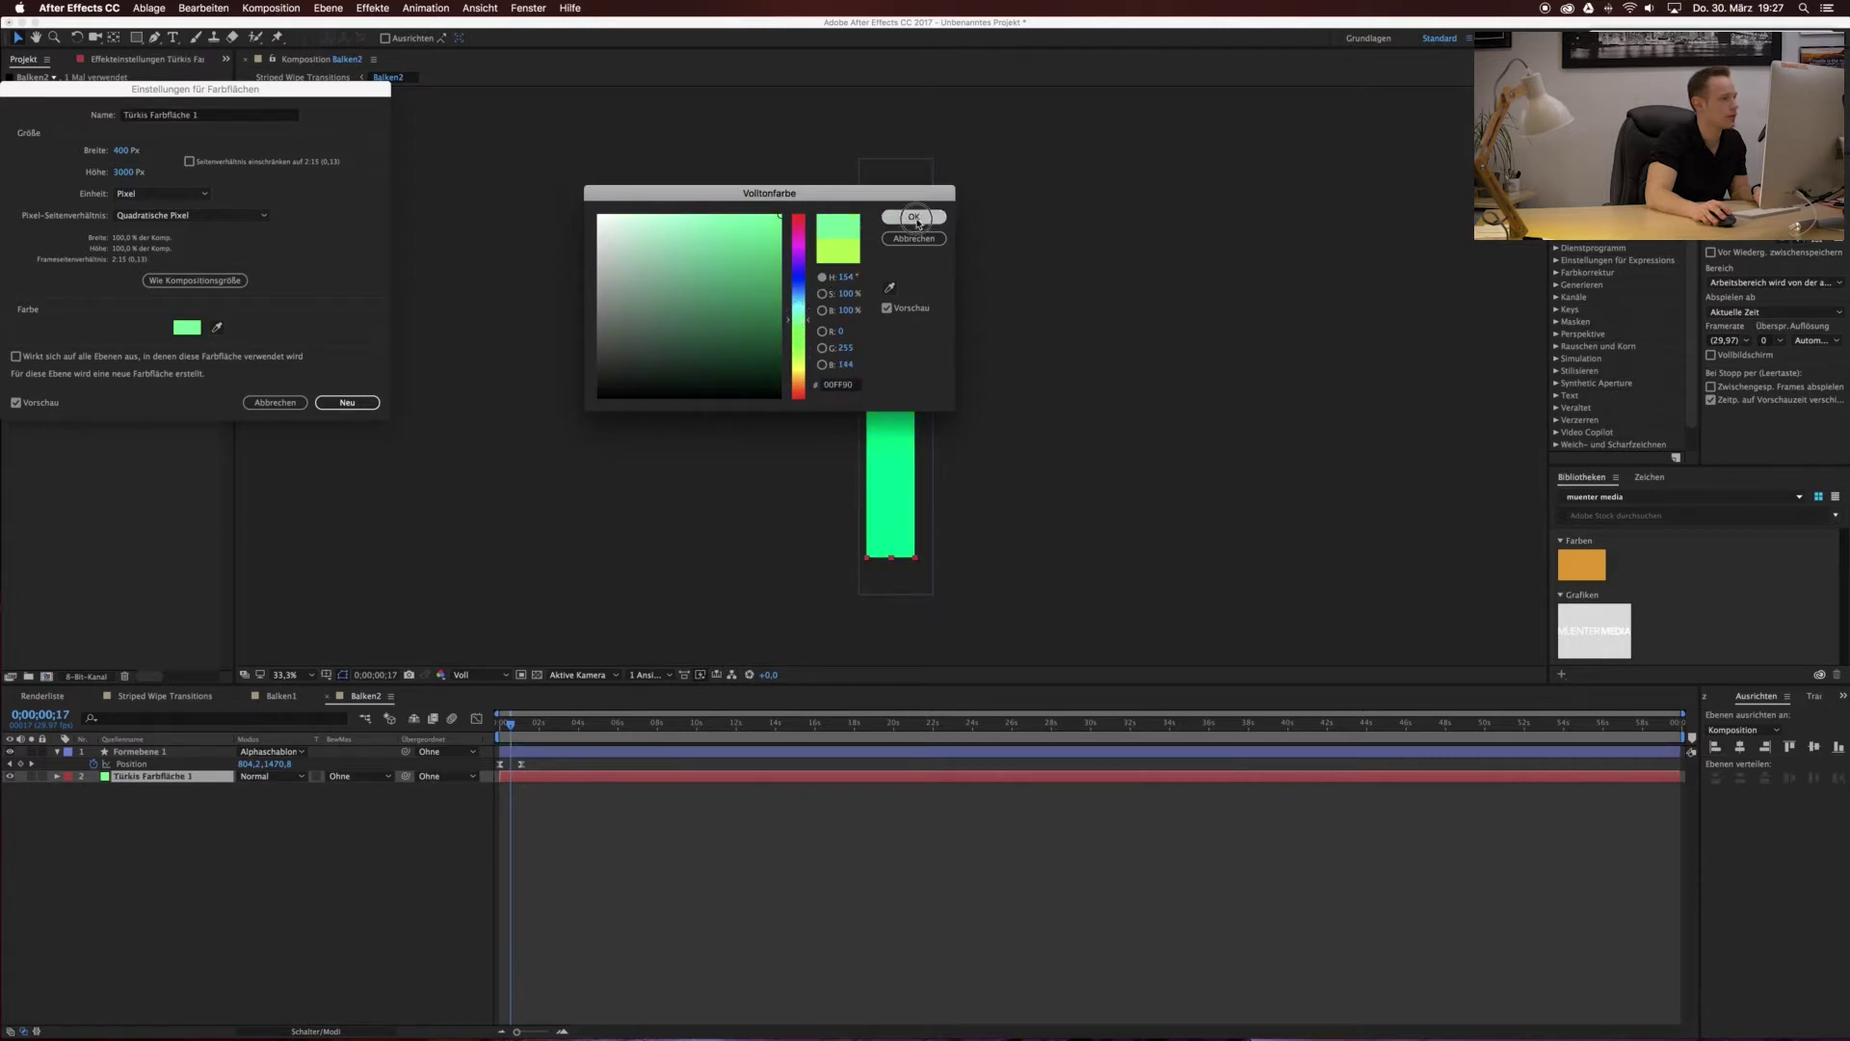
left_click(349, 402)
left_click(156, 695)
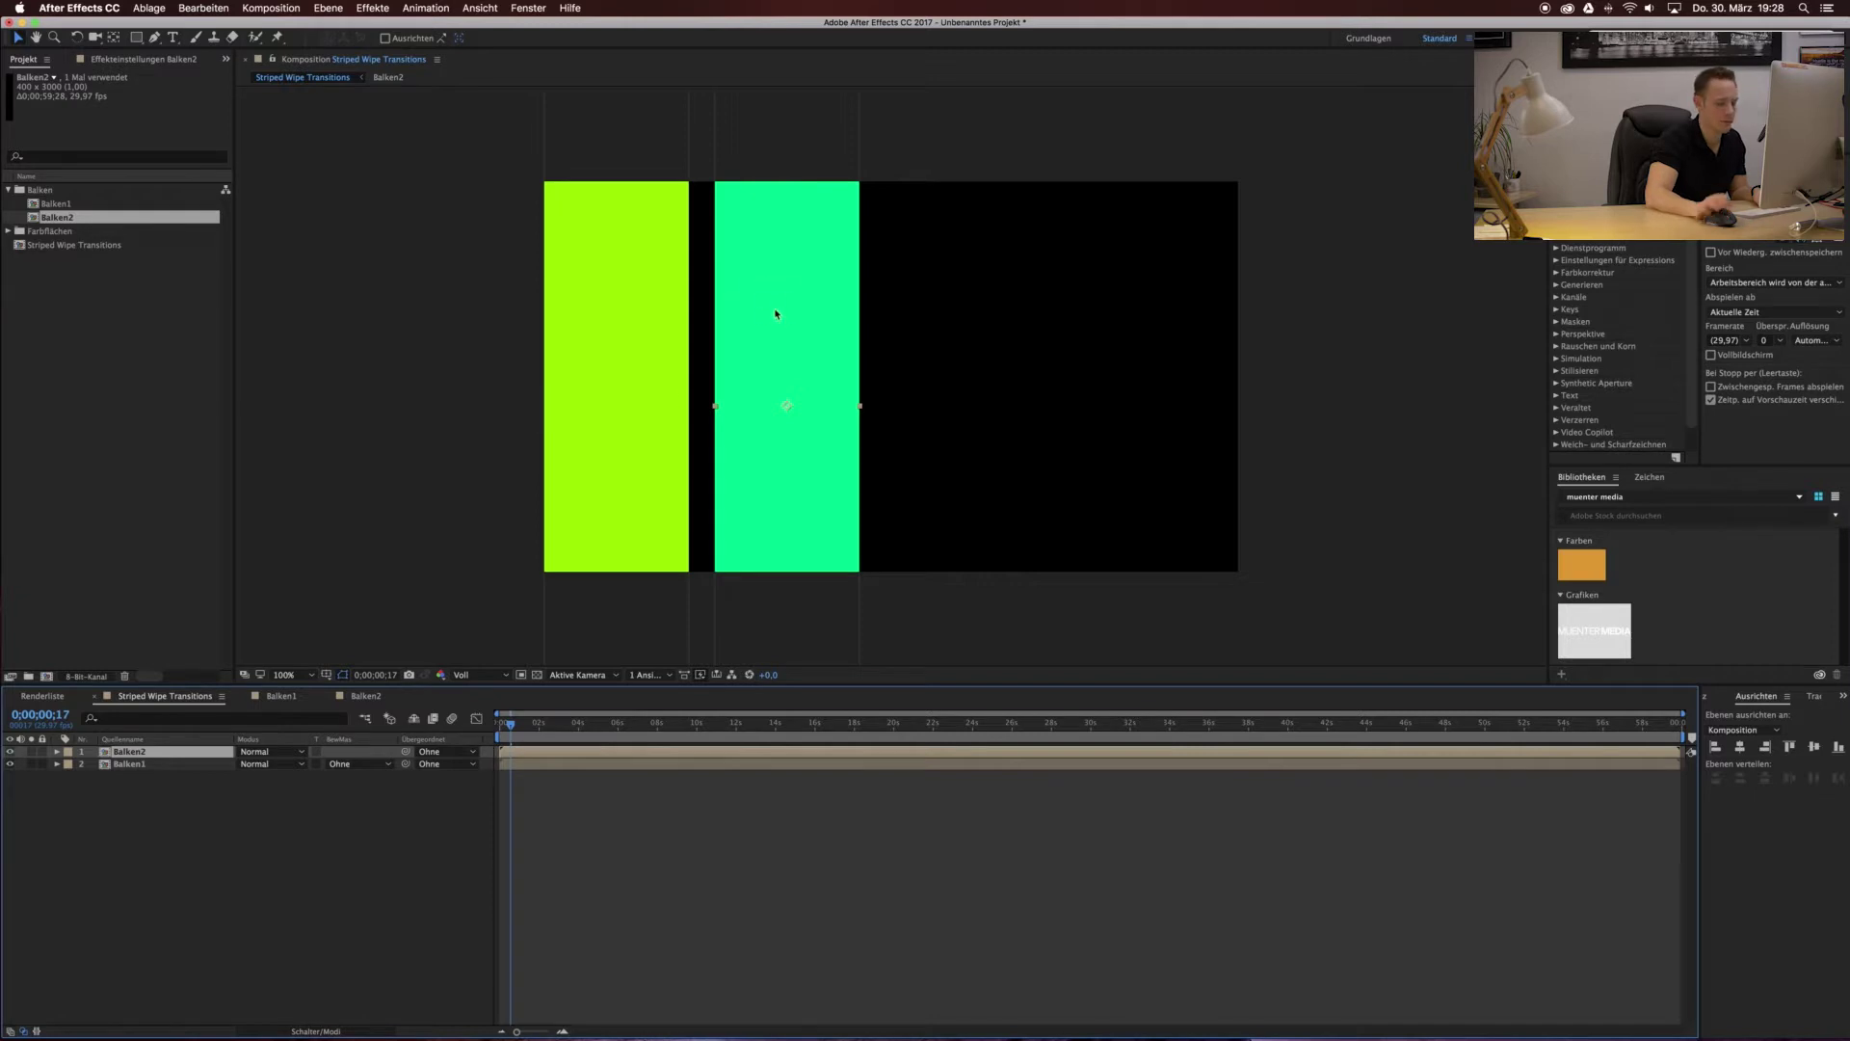
key("Delete")
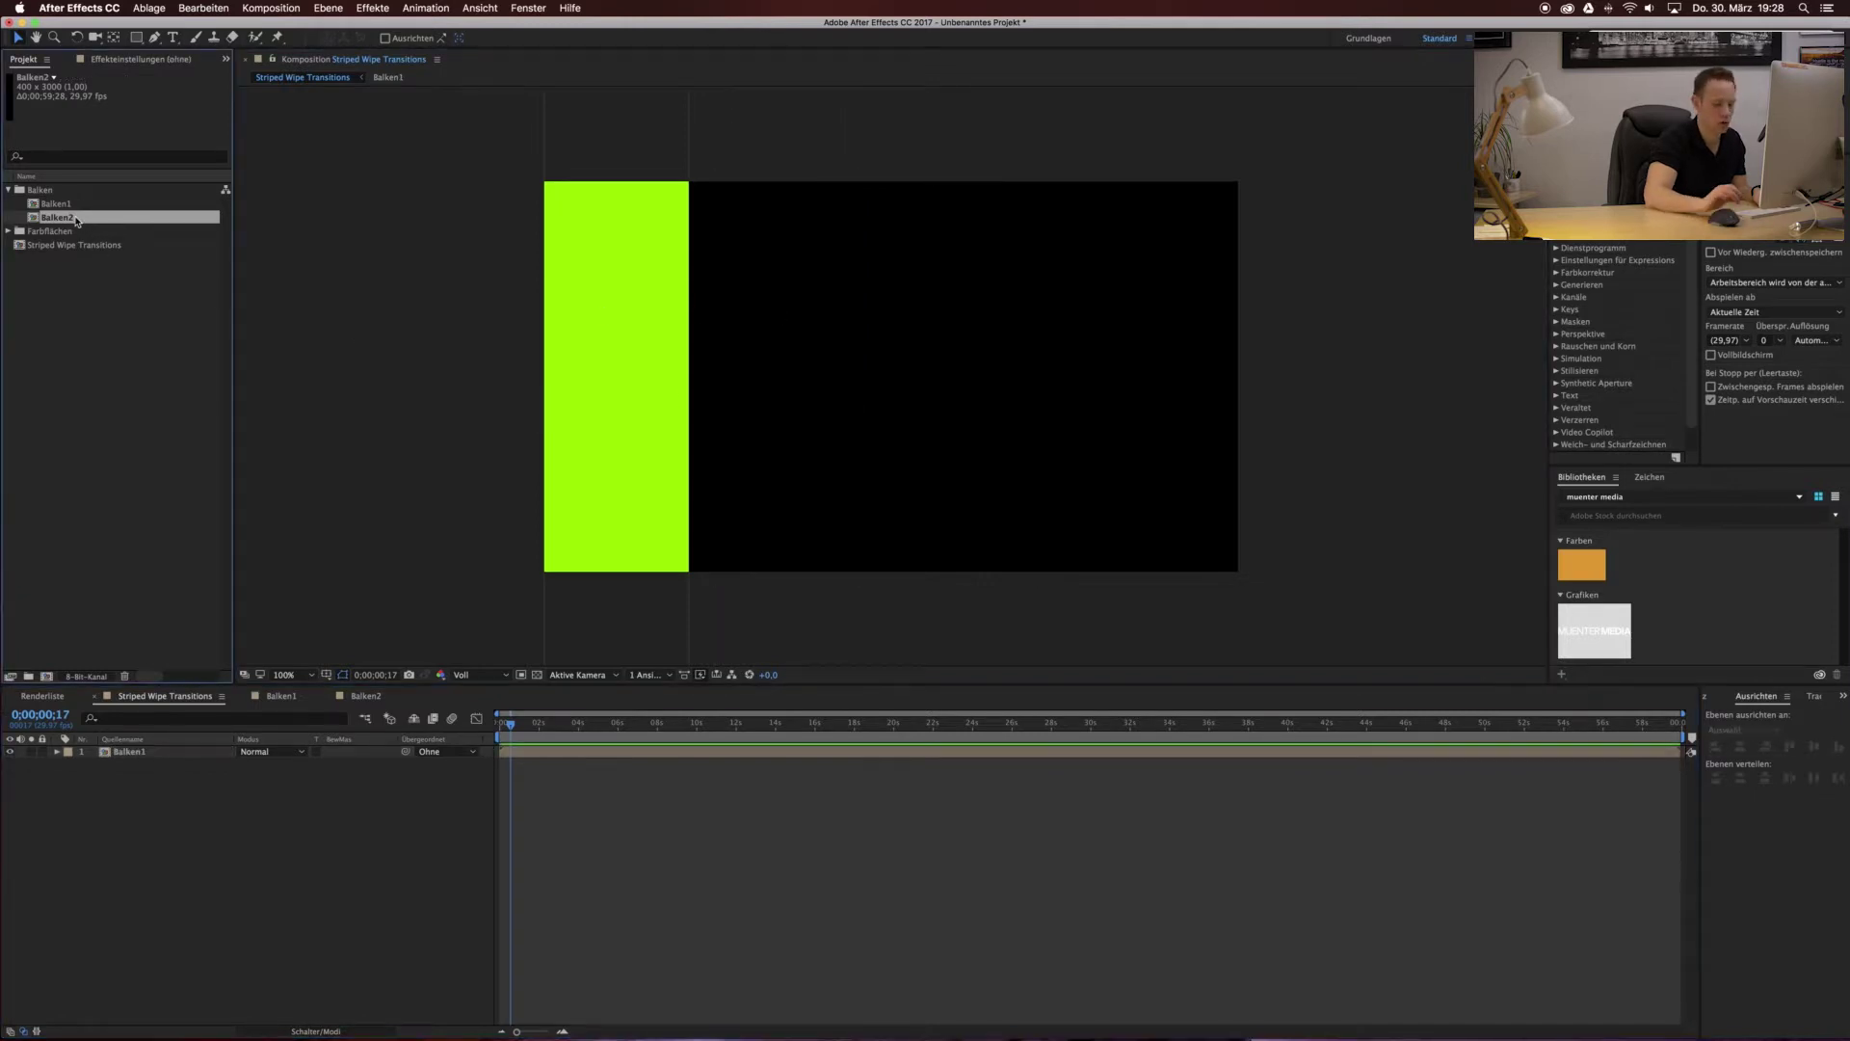
Delete the Balken2 comp from the project and duplicate the Balken1 layer.
key("Delete")
left_click(1023, 555)
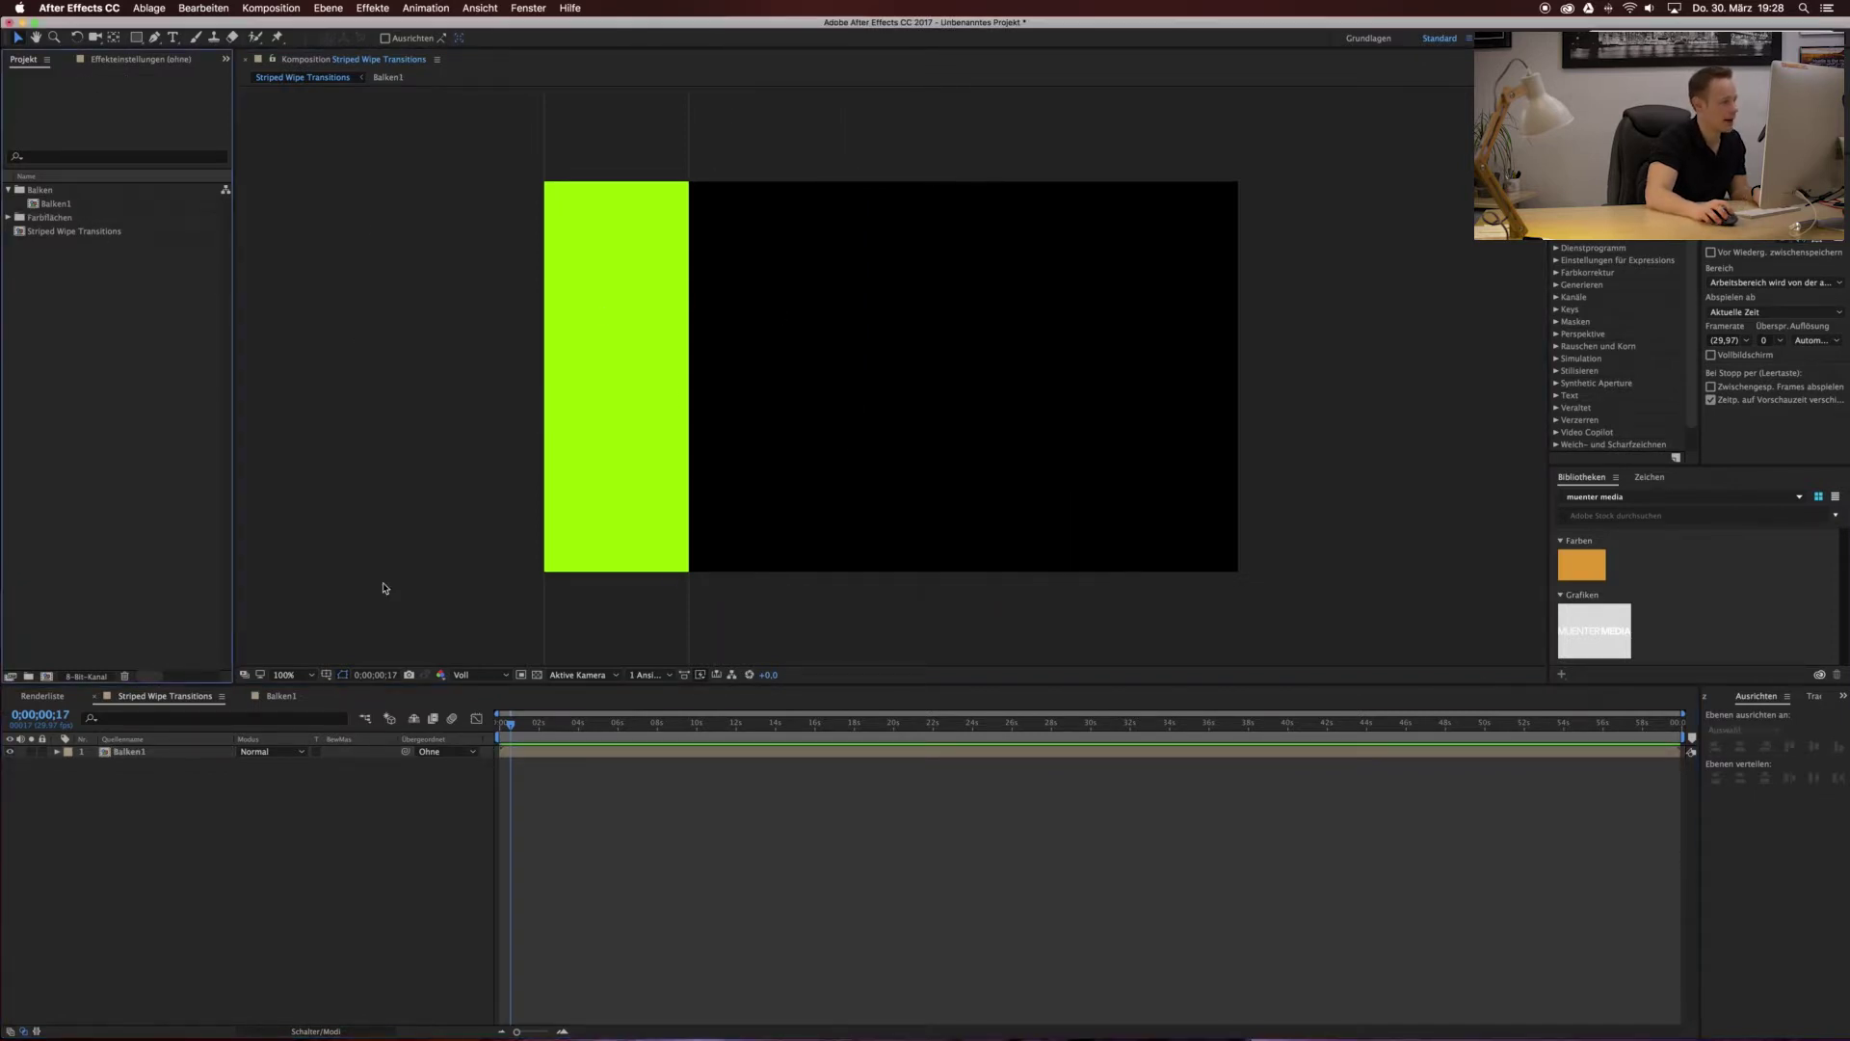
left_click(133, 755)
key("ctrl+d")
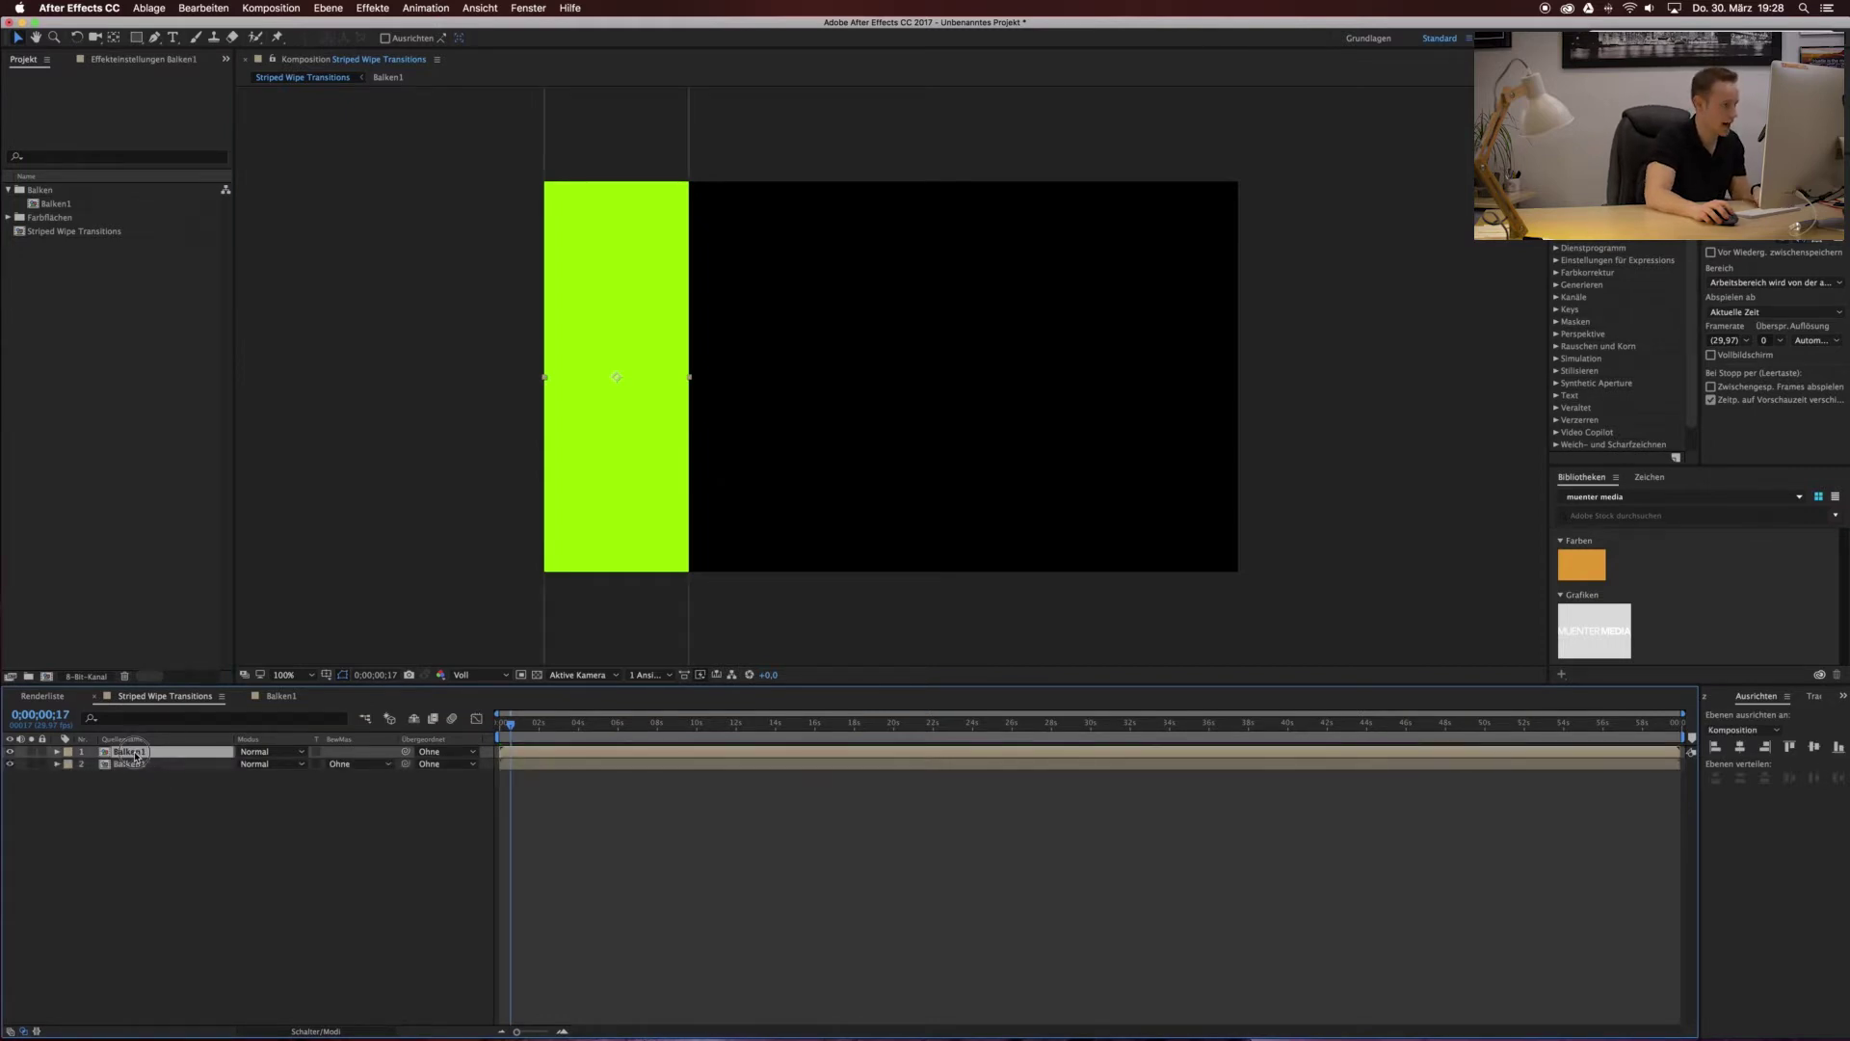
Recolour Balken1's lime solid dark green and return to Striped Wipe Transitions.
double_click(135, 753)
left_click(347, 7)
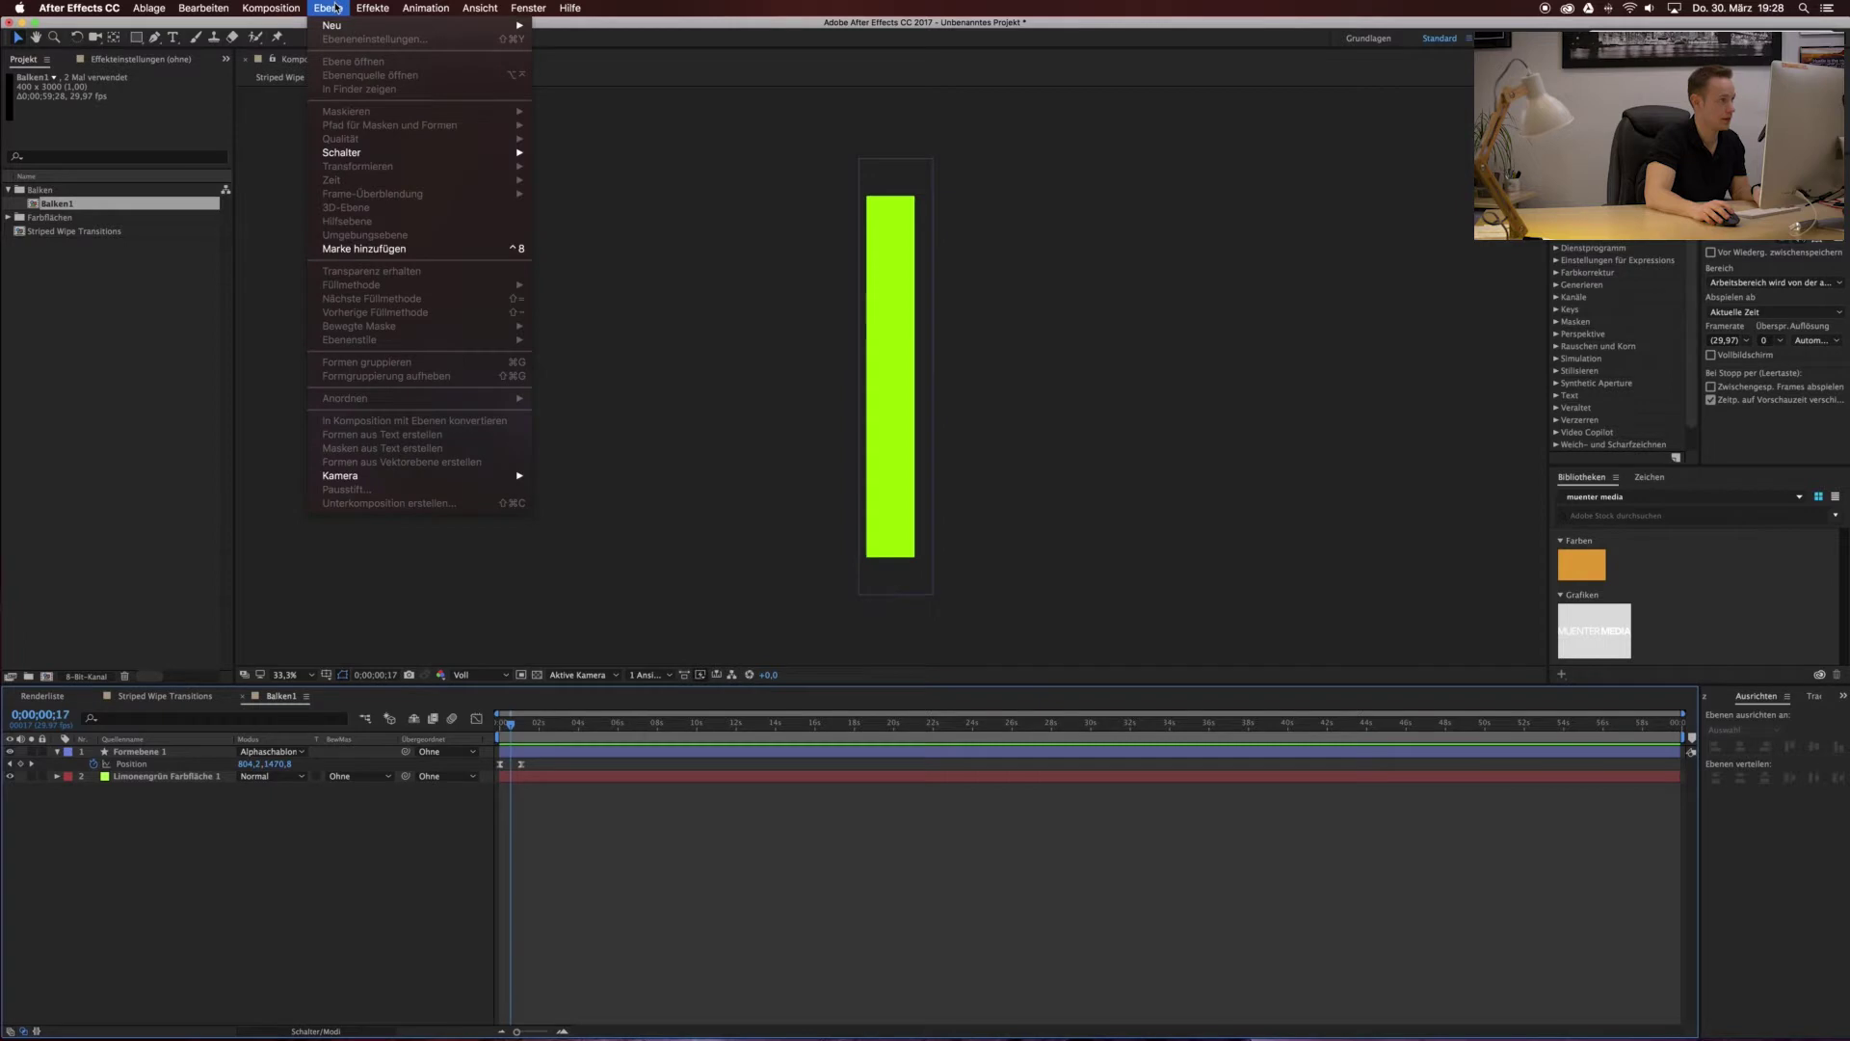
left_click(178, 771)
left_click(333, 8)
left_click(376, 40)
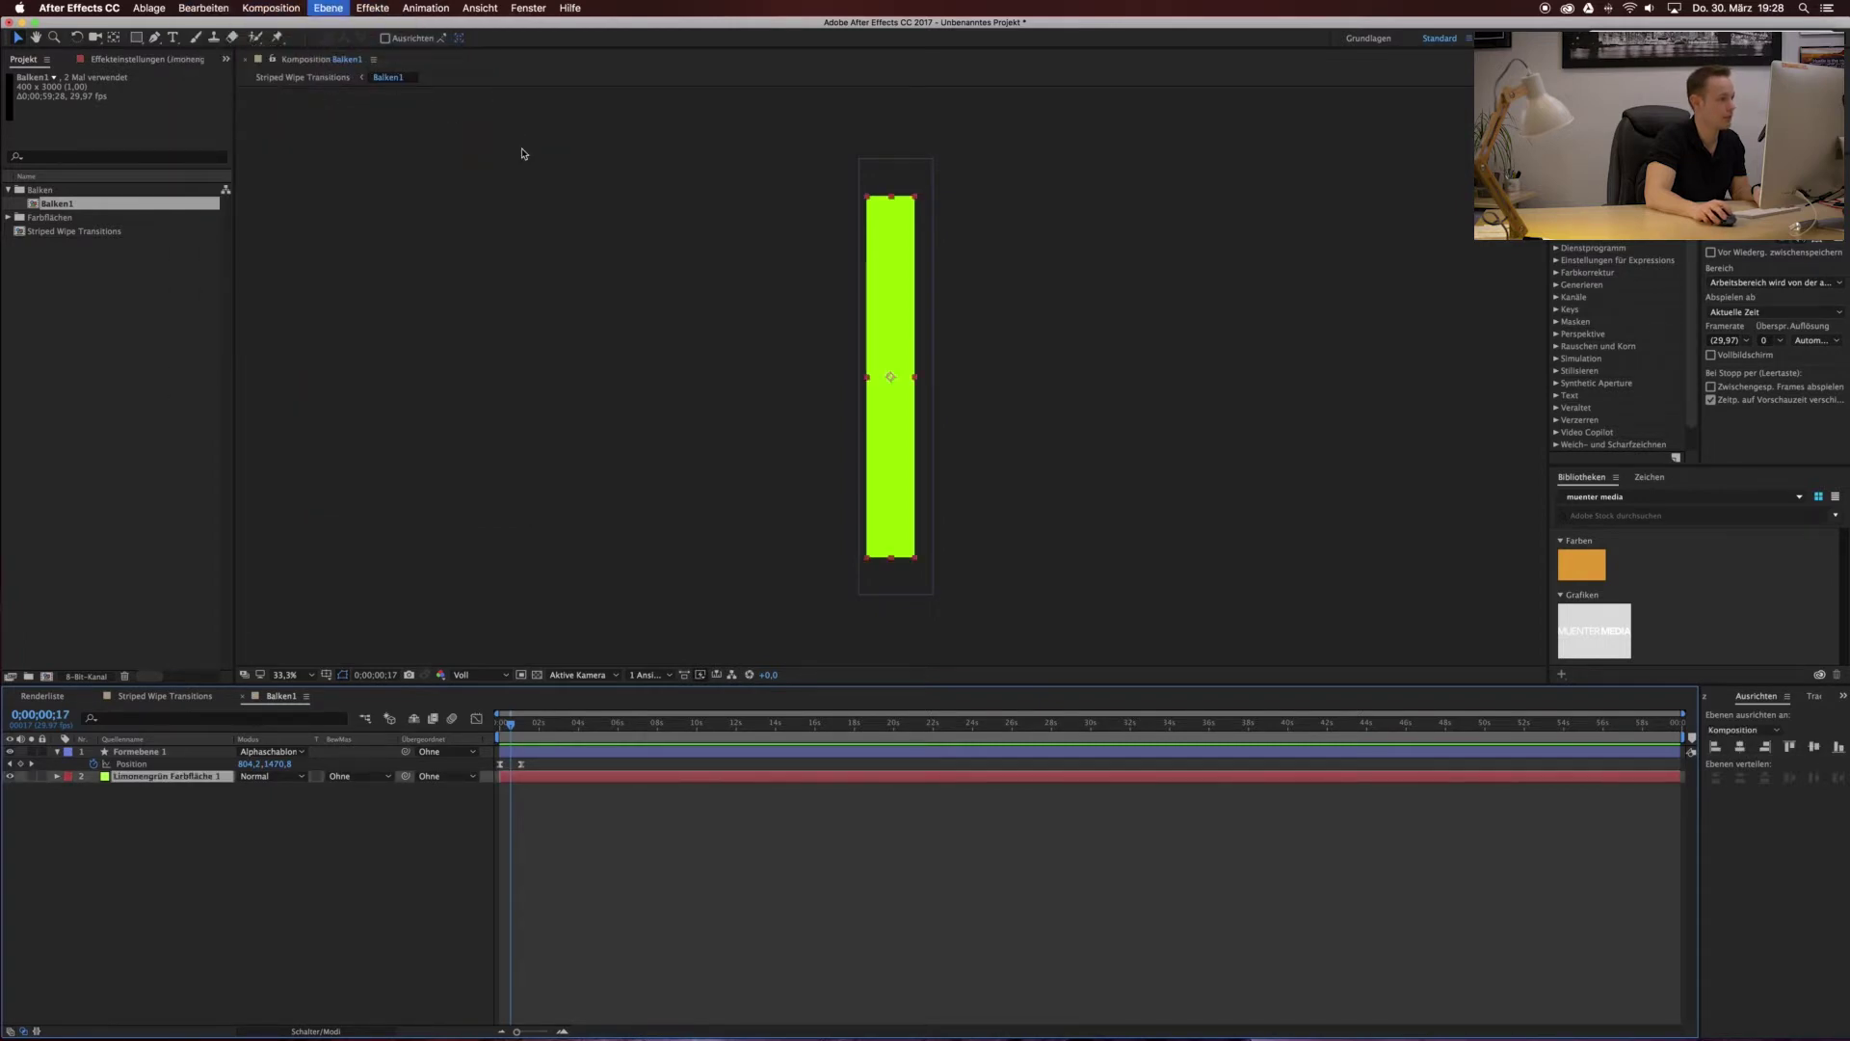
left_click(187, 328)
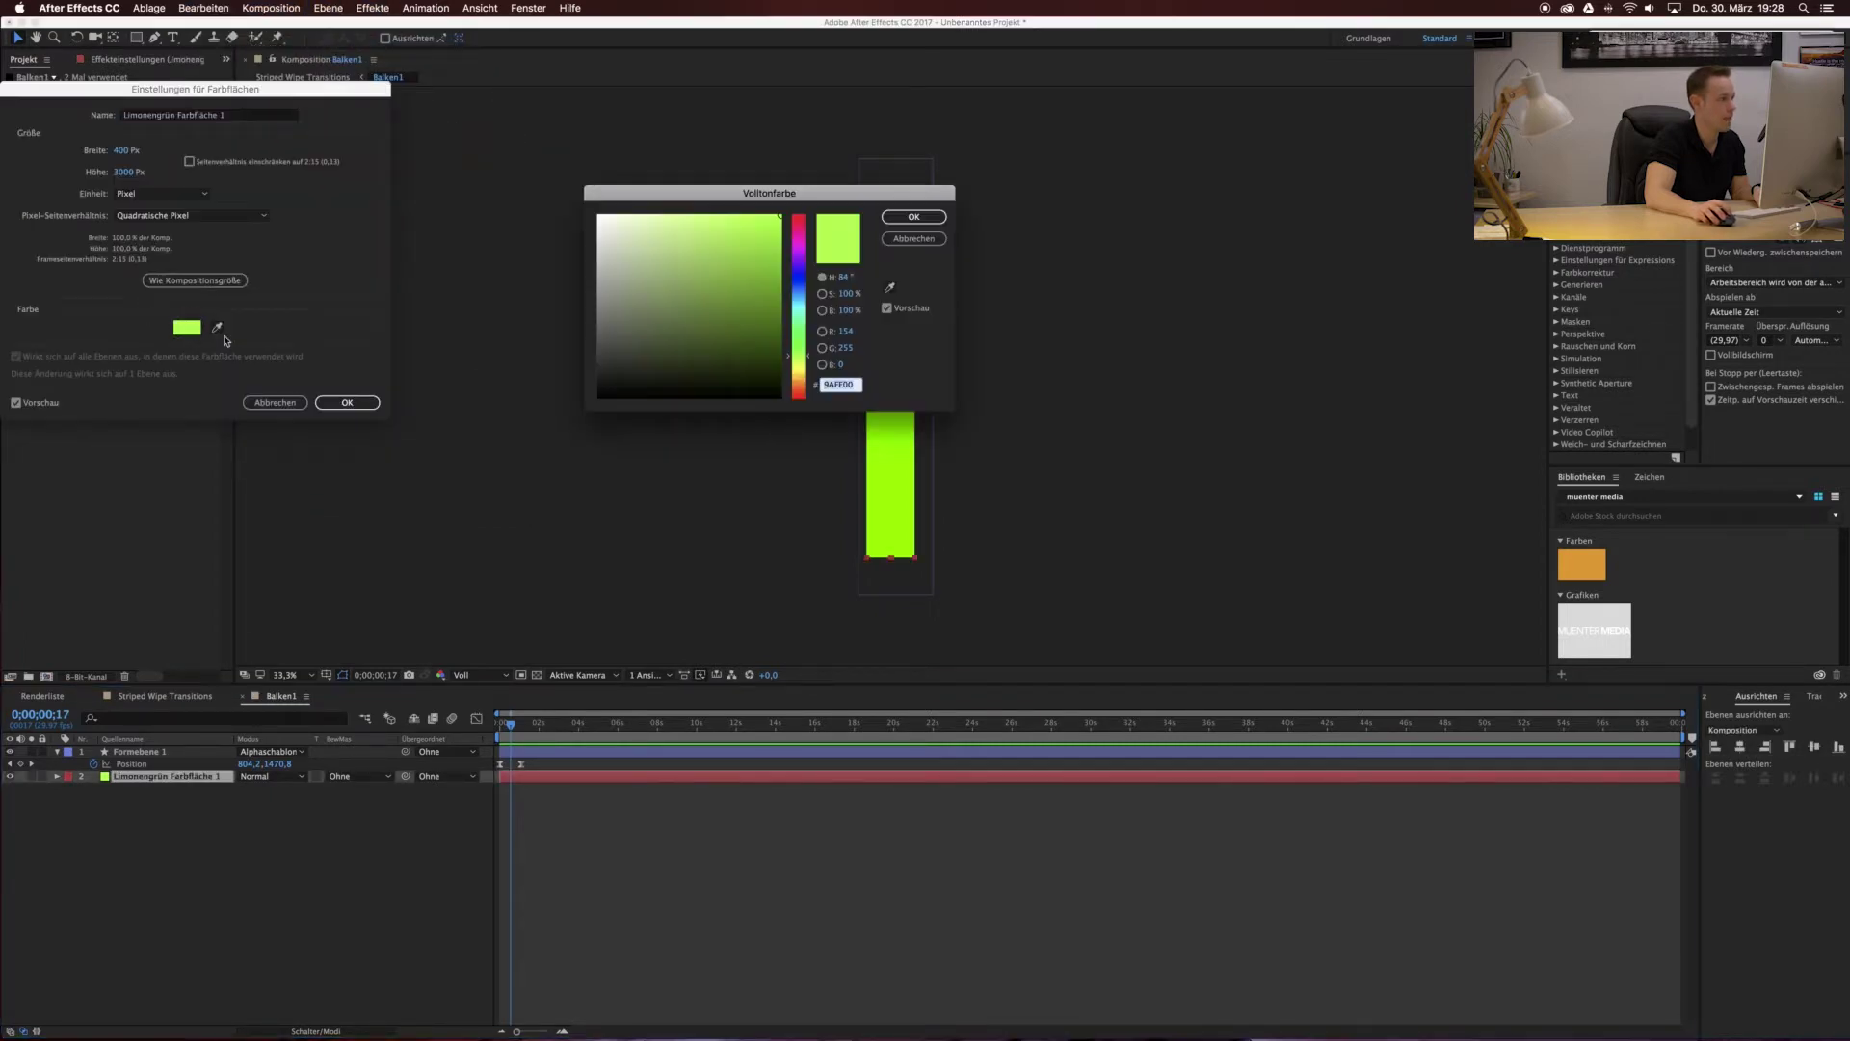
left_click(781, 365)
key("Return")
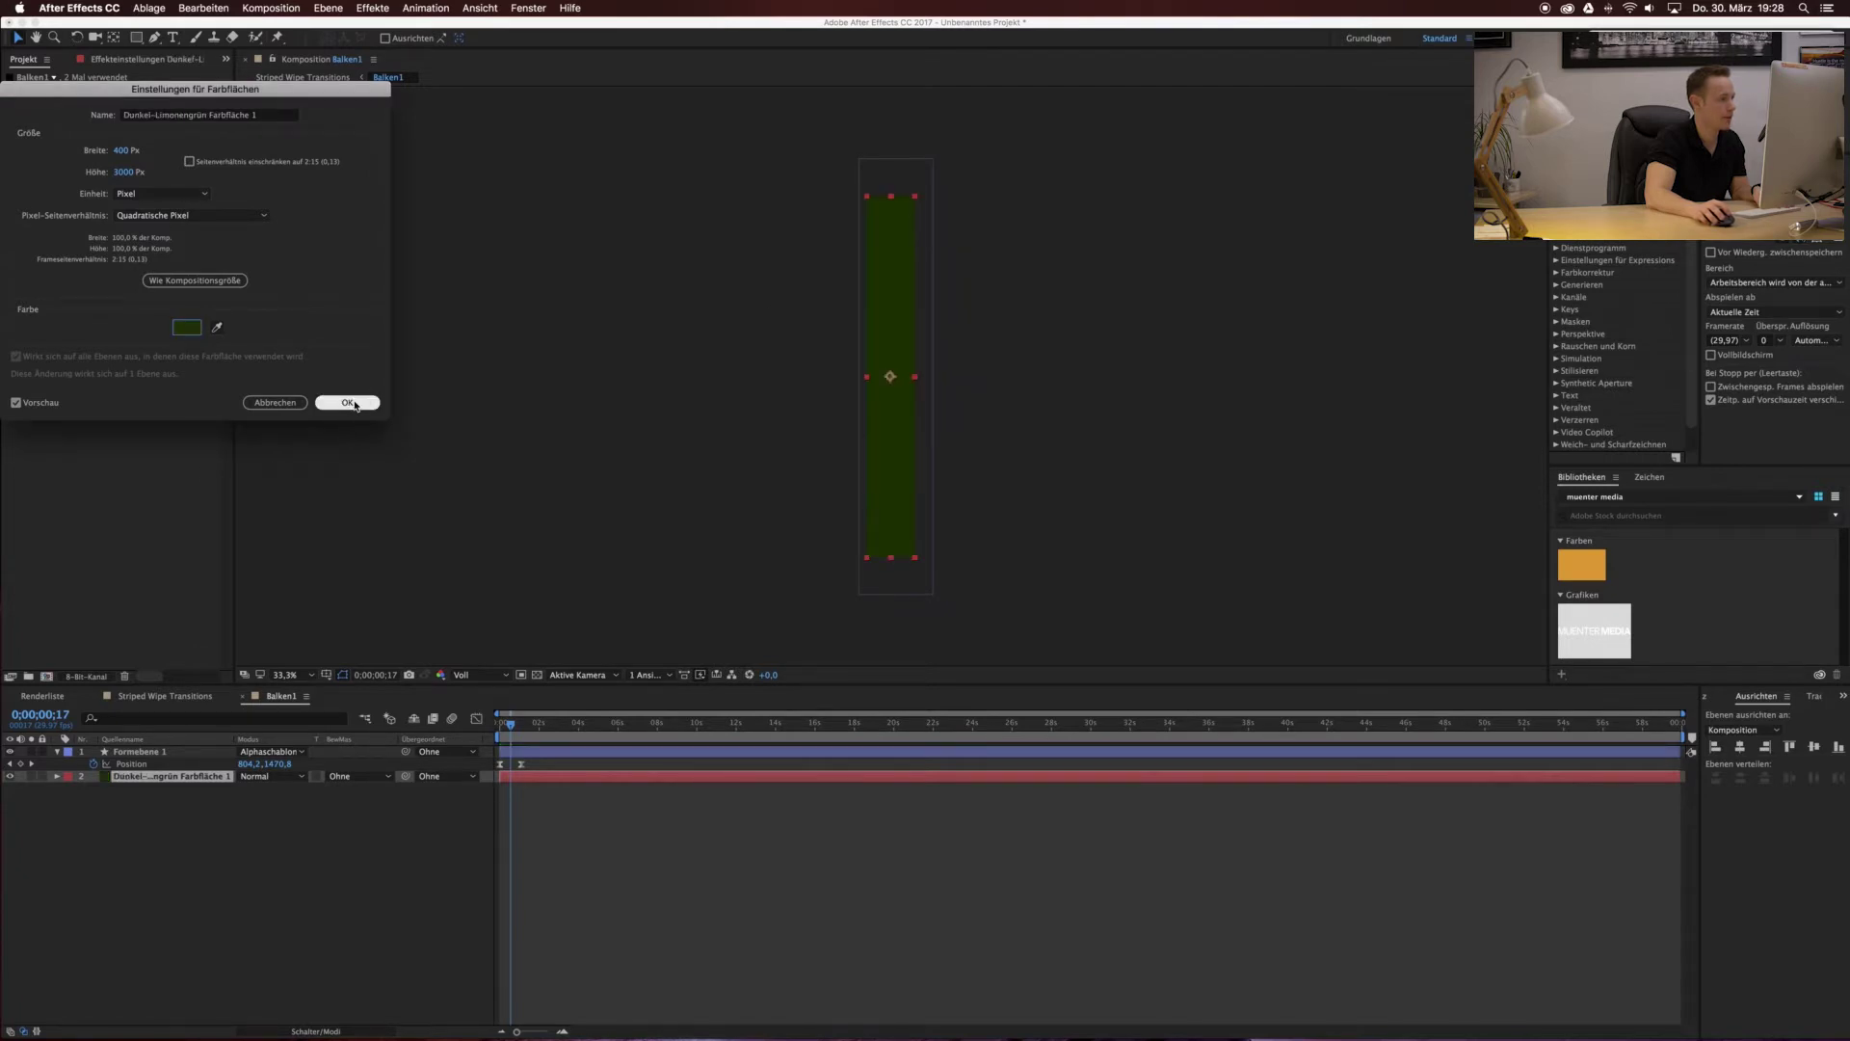
left_click(347, 402)
left_click(166, 697)
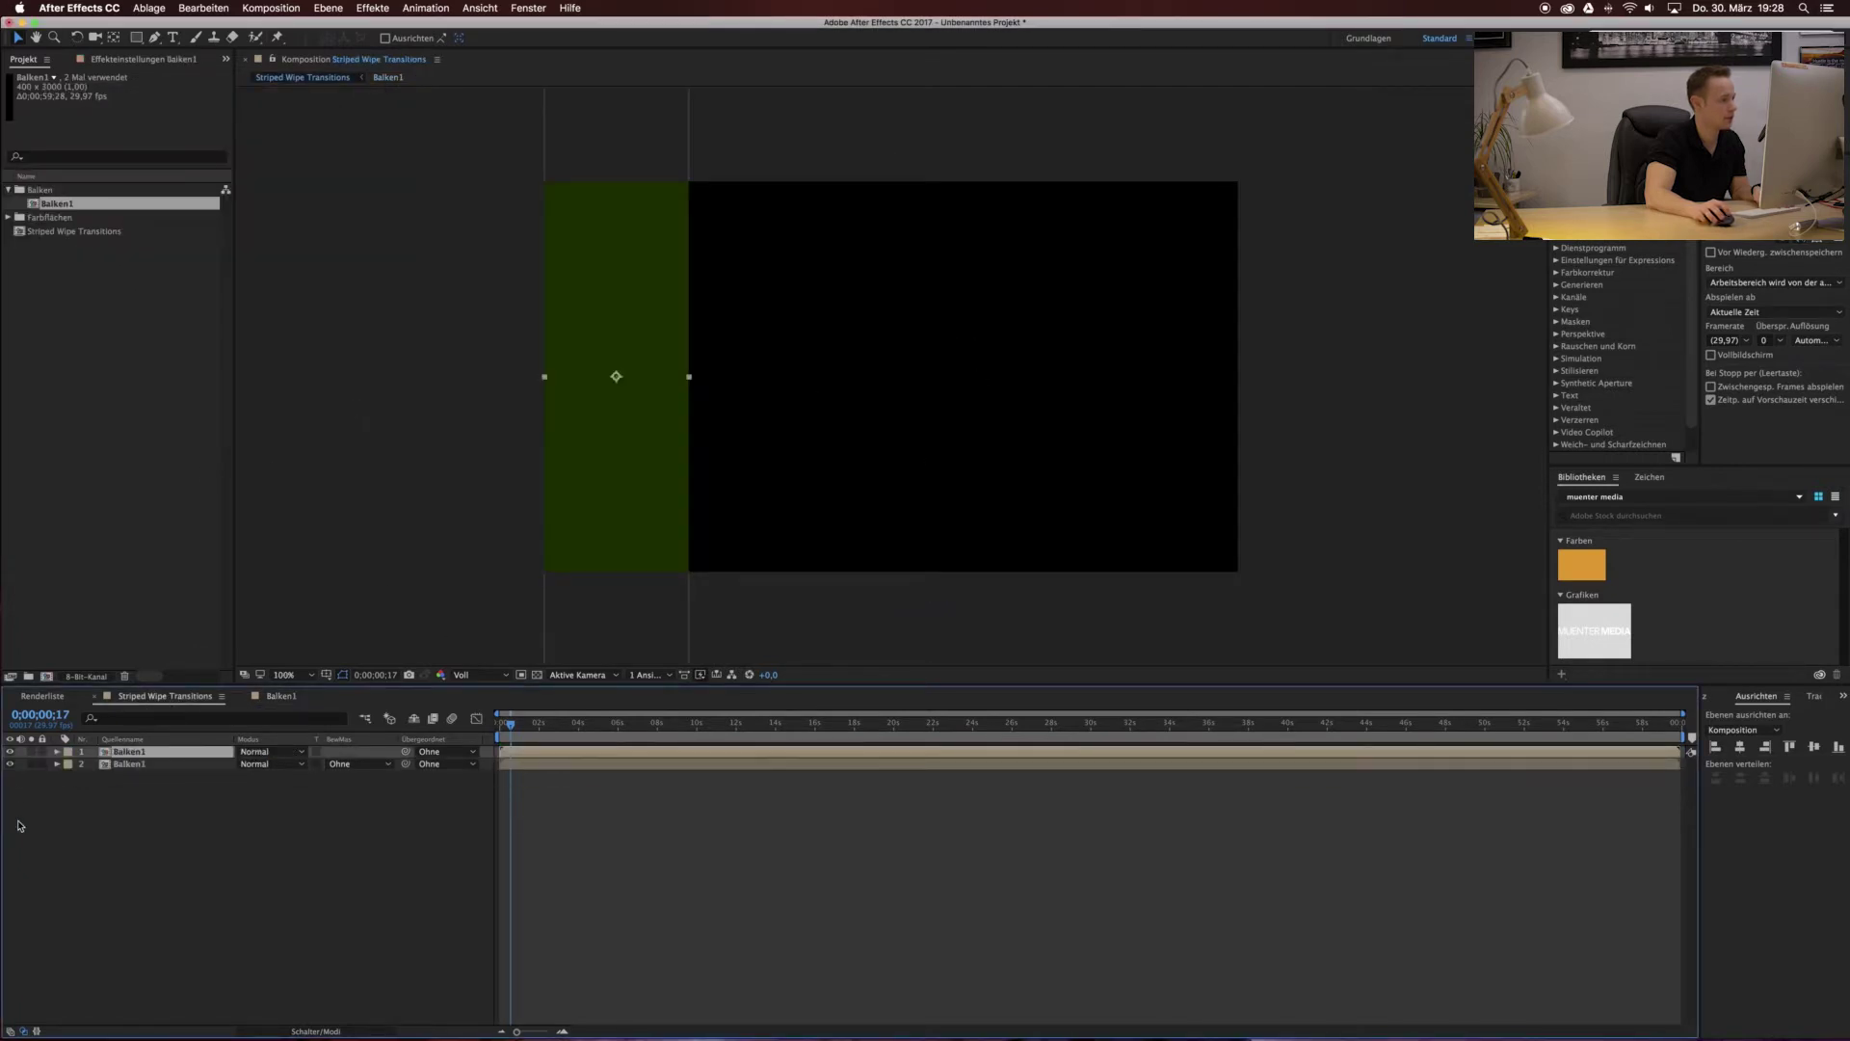
left_click(145, 785)
left_click(129, 753)
Delete the moved Balken1 copy and duplicate the Balken1 comp as Balken2.
left_click_drag(627, 446, 811, 452)
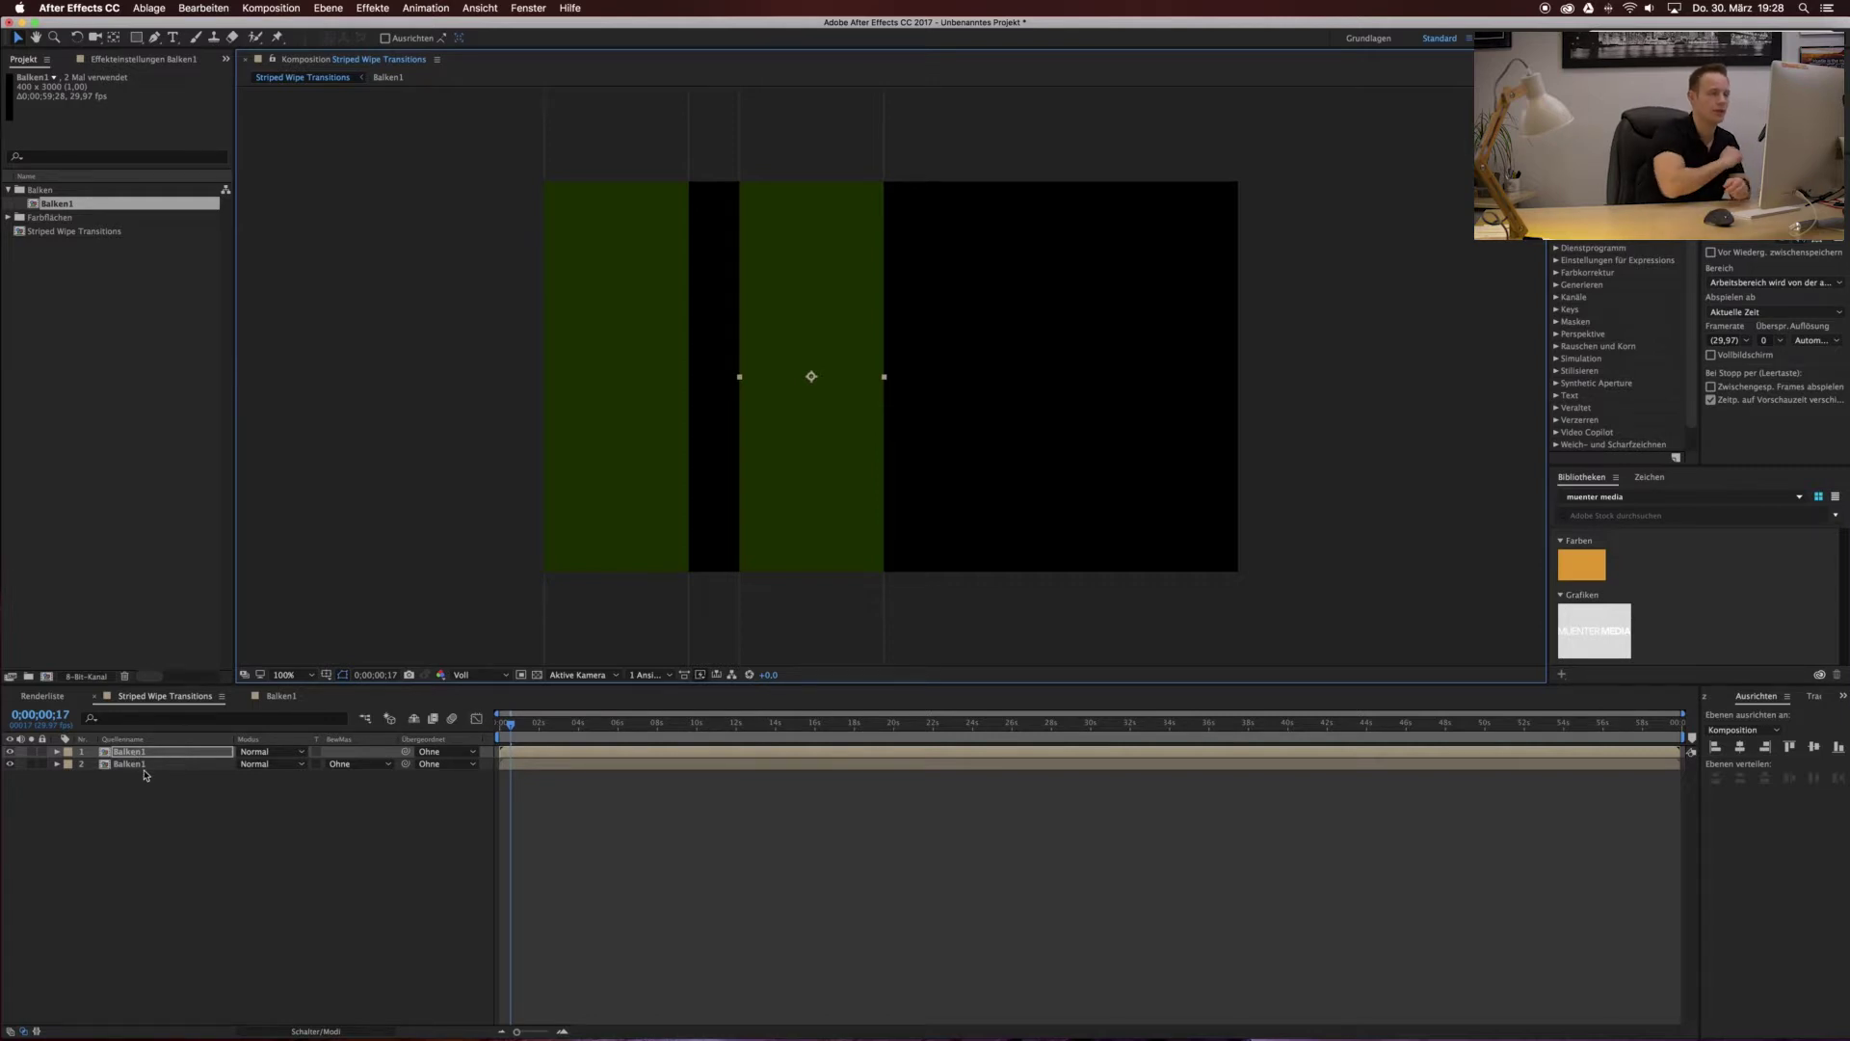
left_click(129, 752)
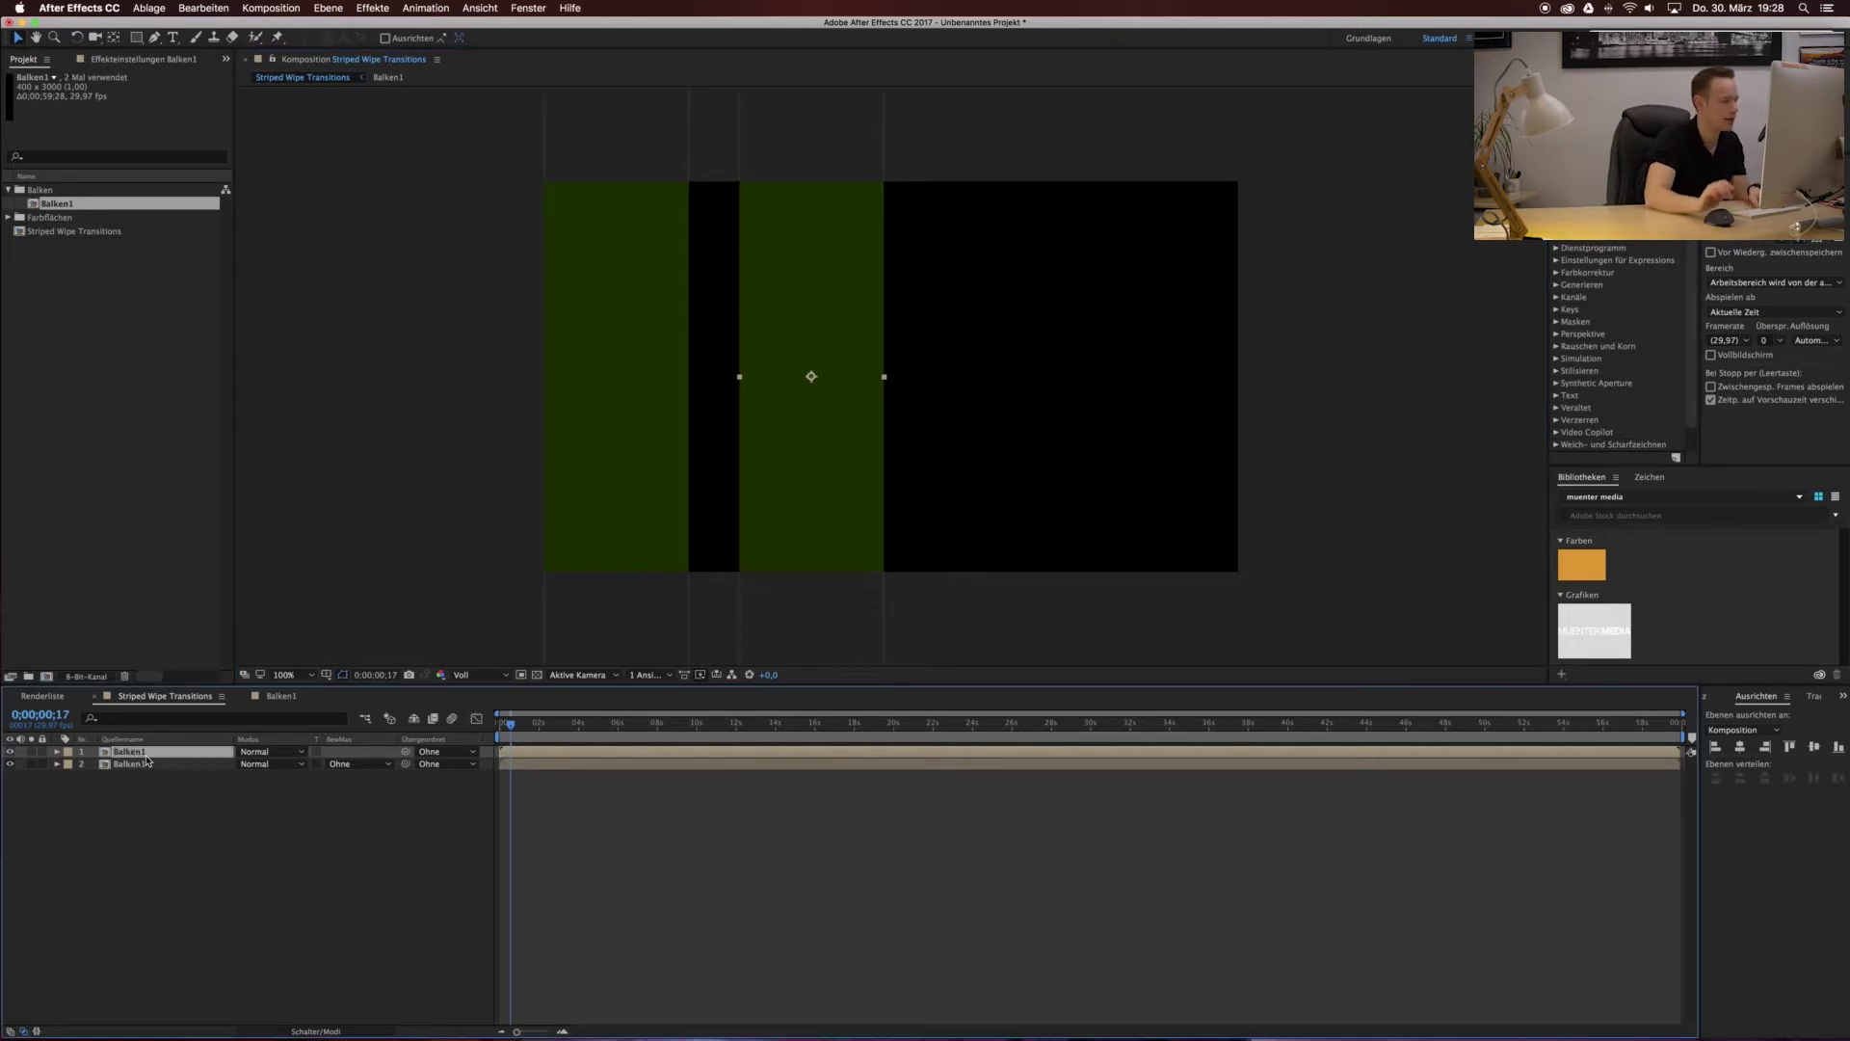
key("Delete")
left_click(58, 203)
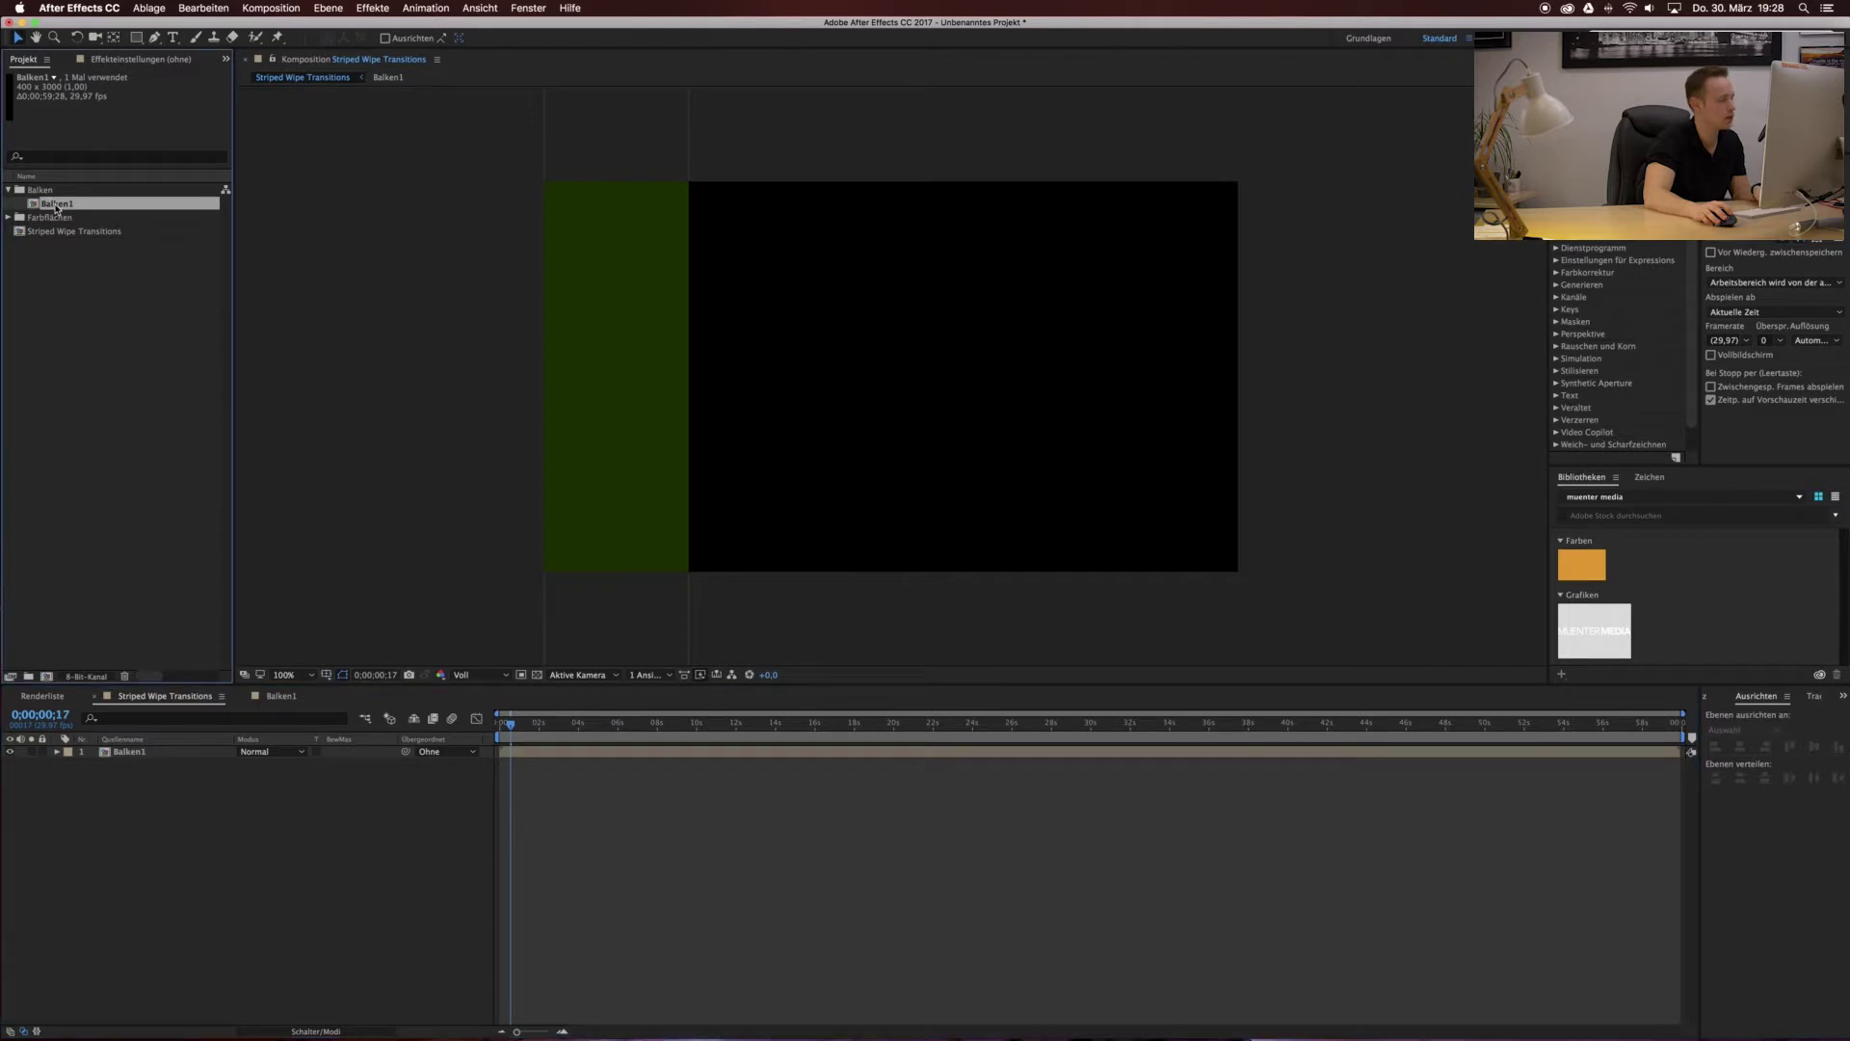
key("super+d")
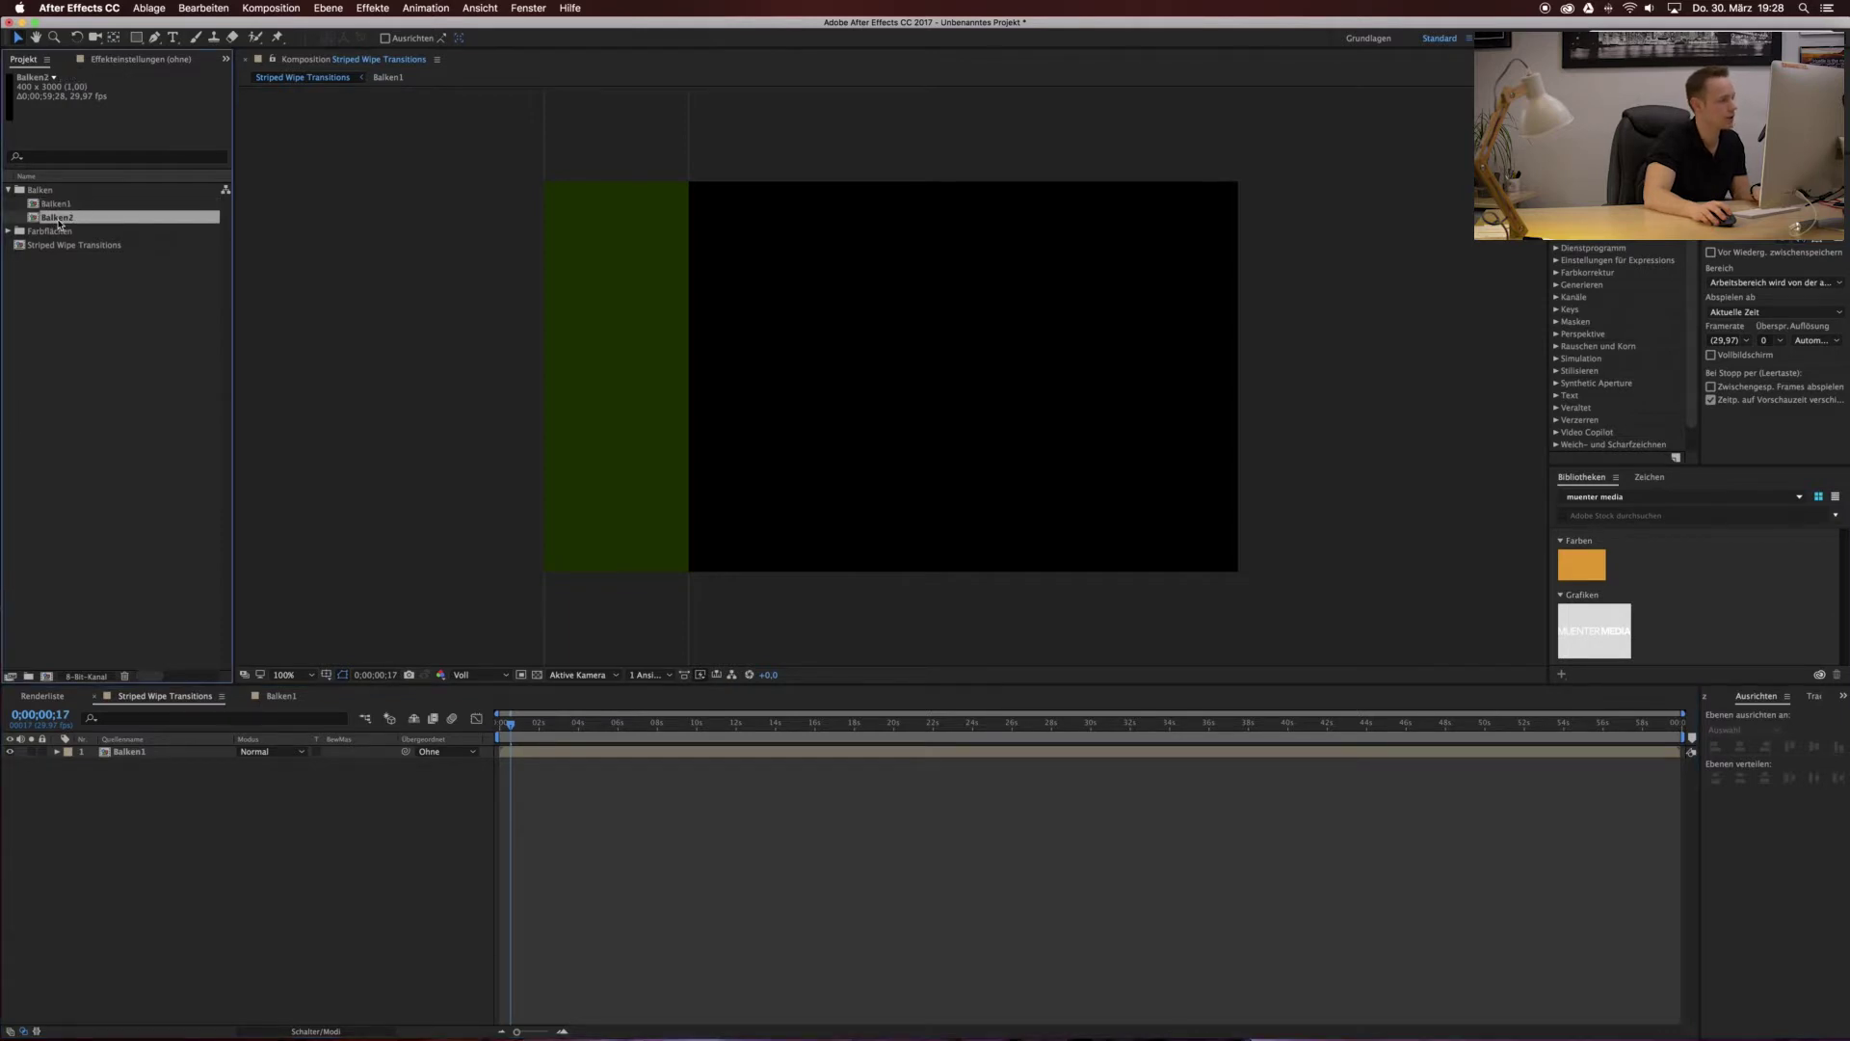
Recolour Balken2's dark green solid bright blue, then return to Striped Wipe Transitions.
double_click(57, 219)
left_click(328, 8)
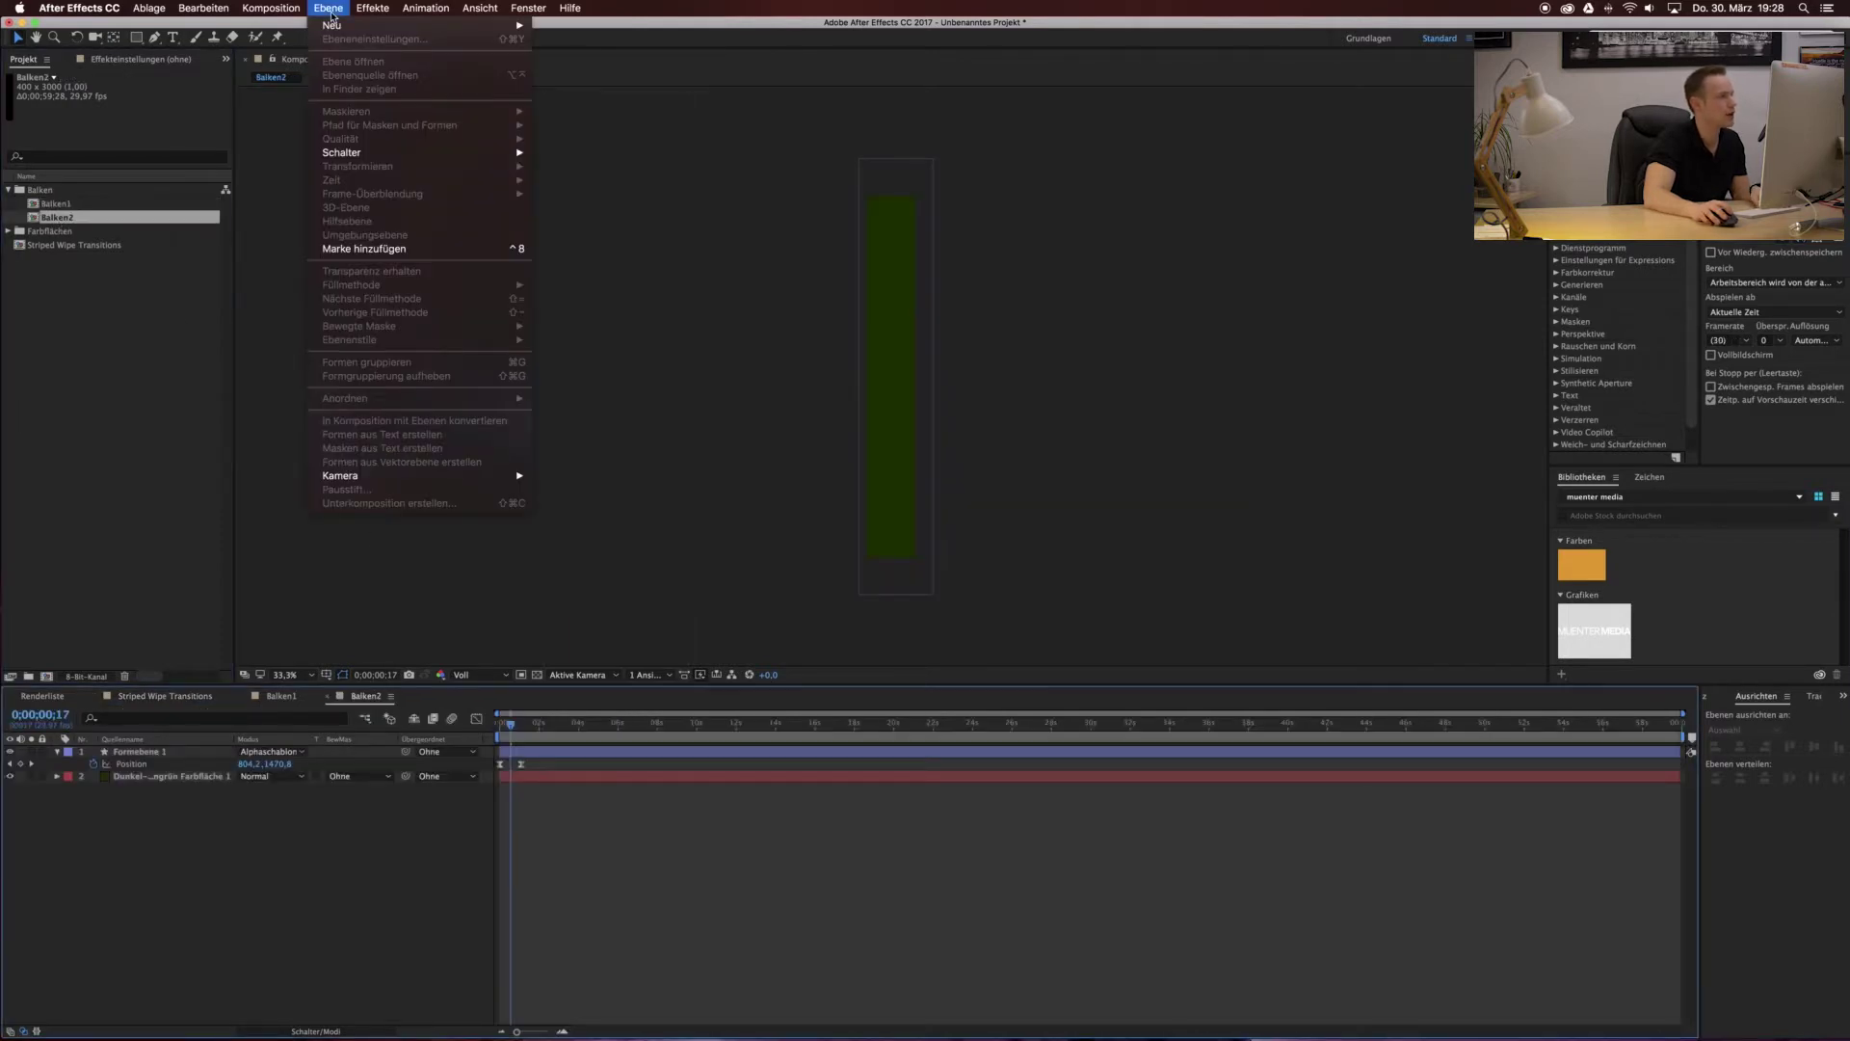
left_click(366, 8)
left_click(168, 776)
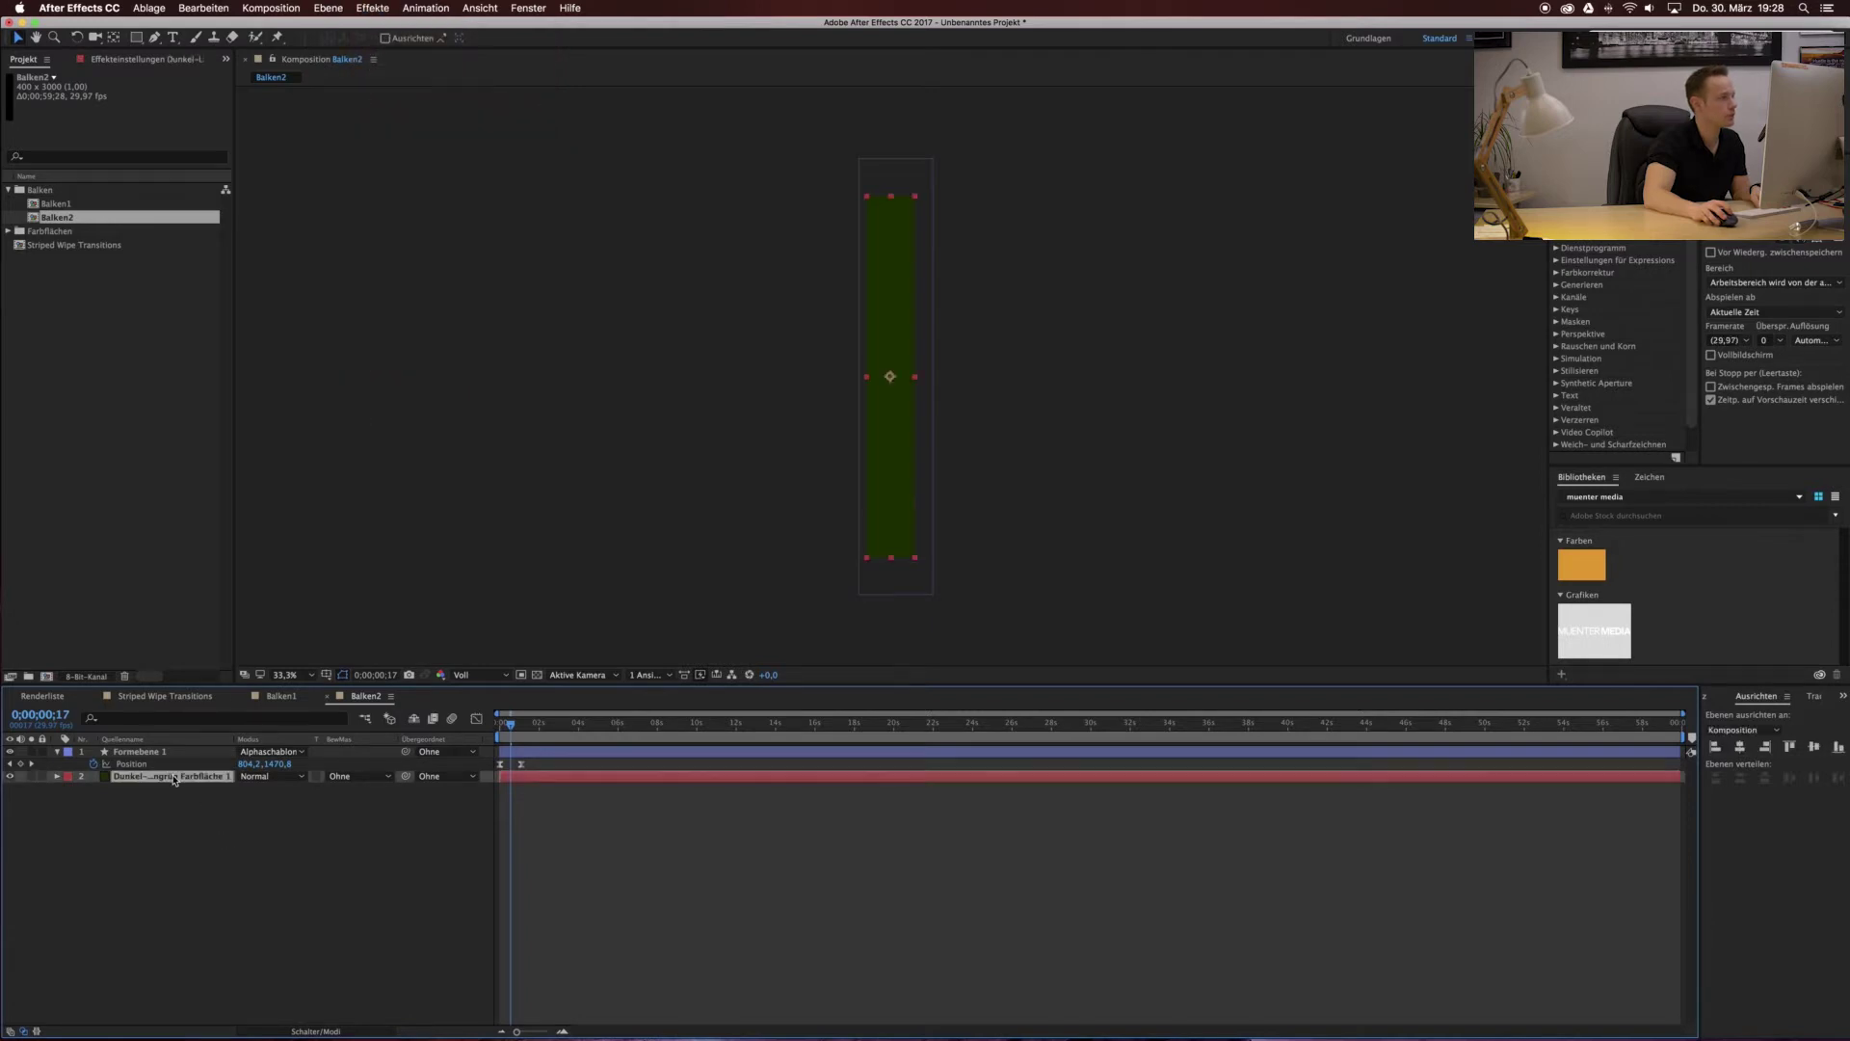
left_click(337, 7)
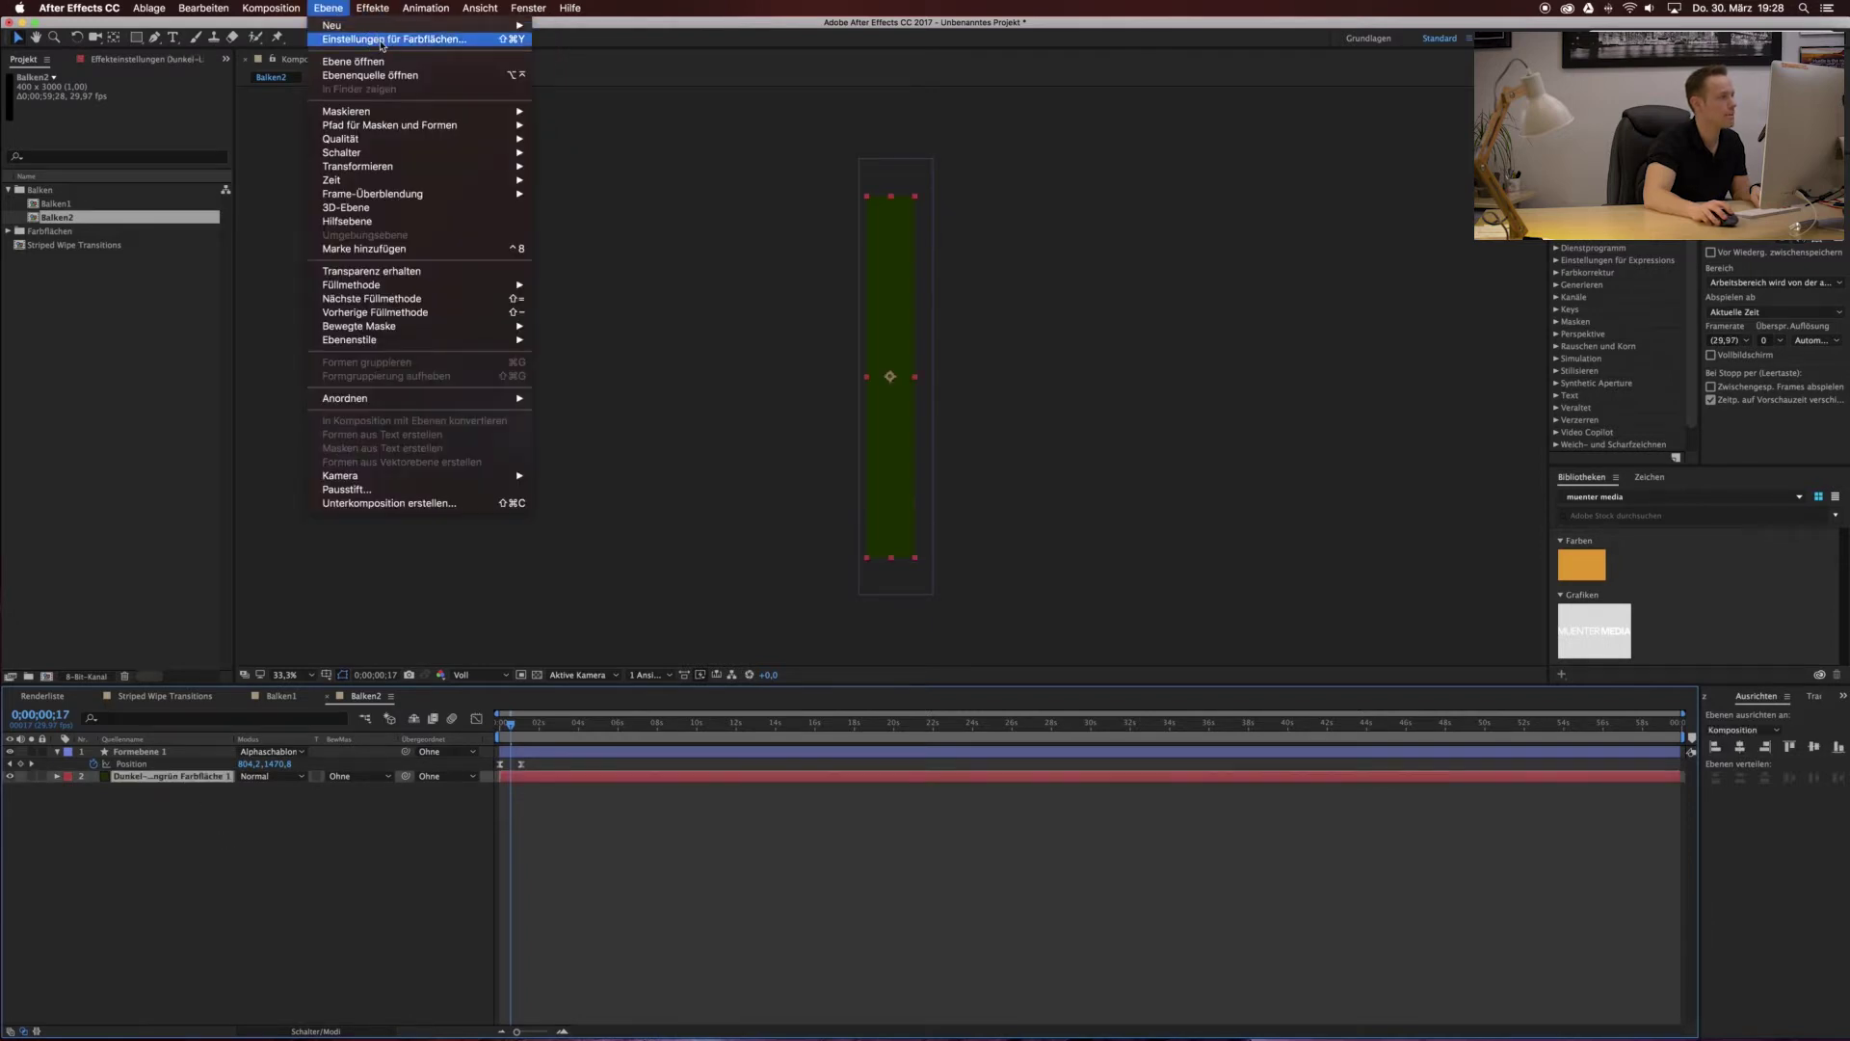
left_click(376, 45)
left_click(200, 330)
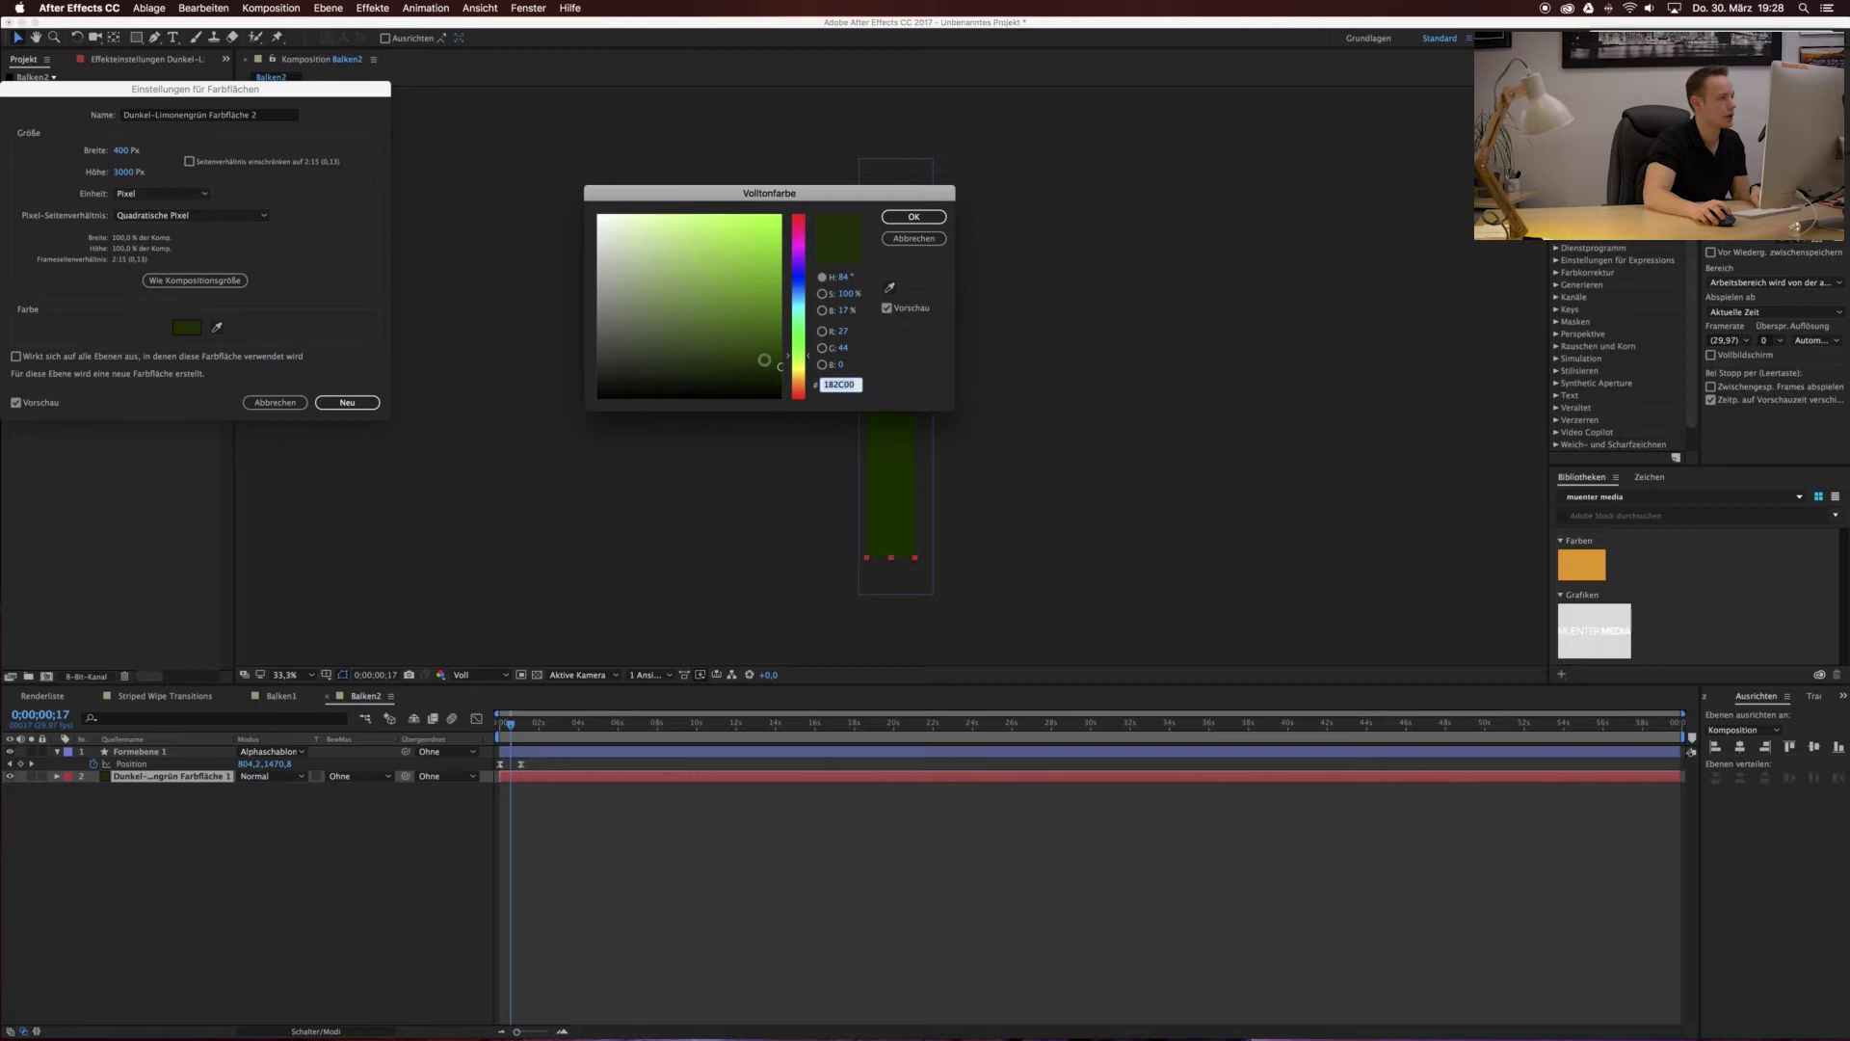
left_click_drag(796, 356, 785, 281)
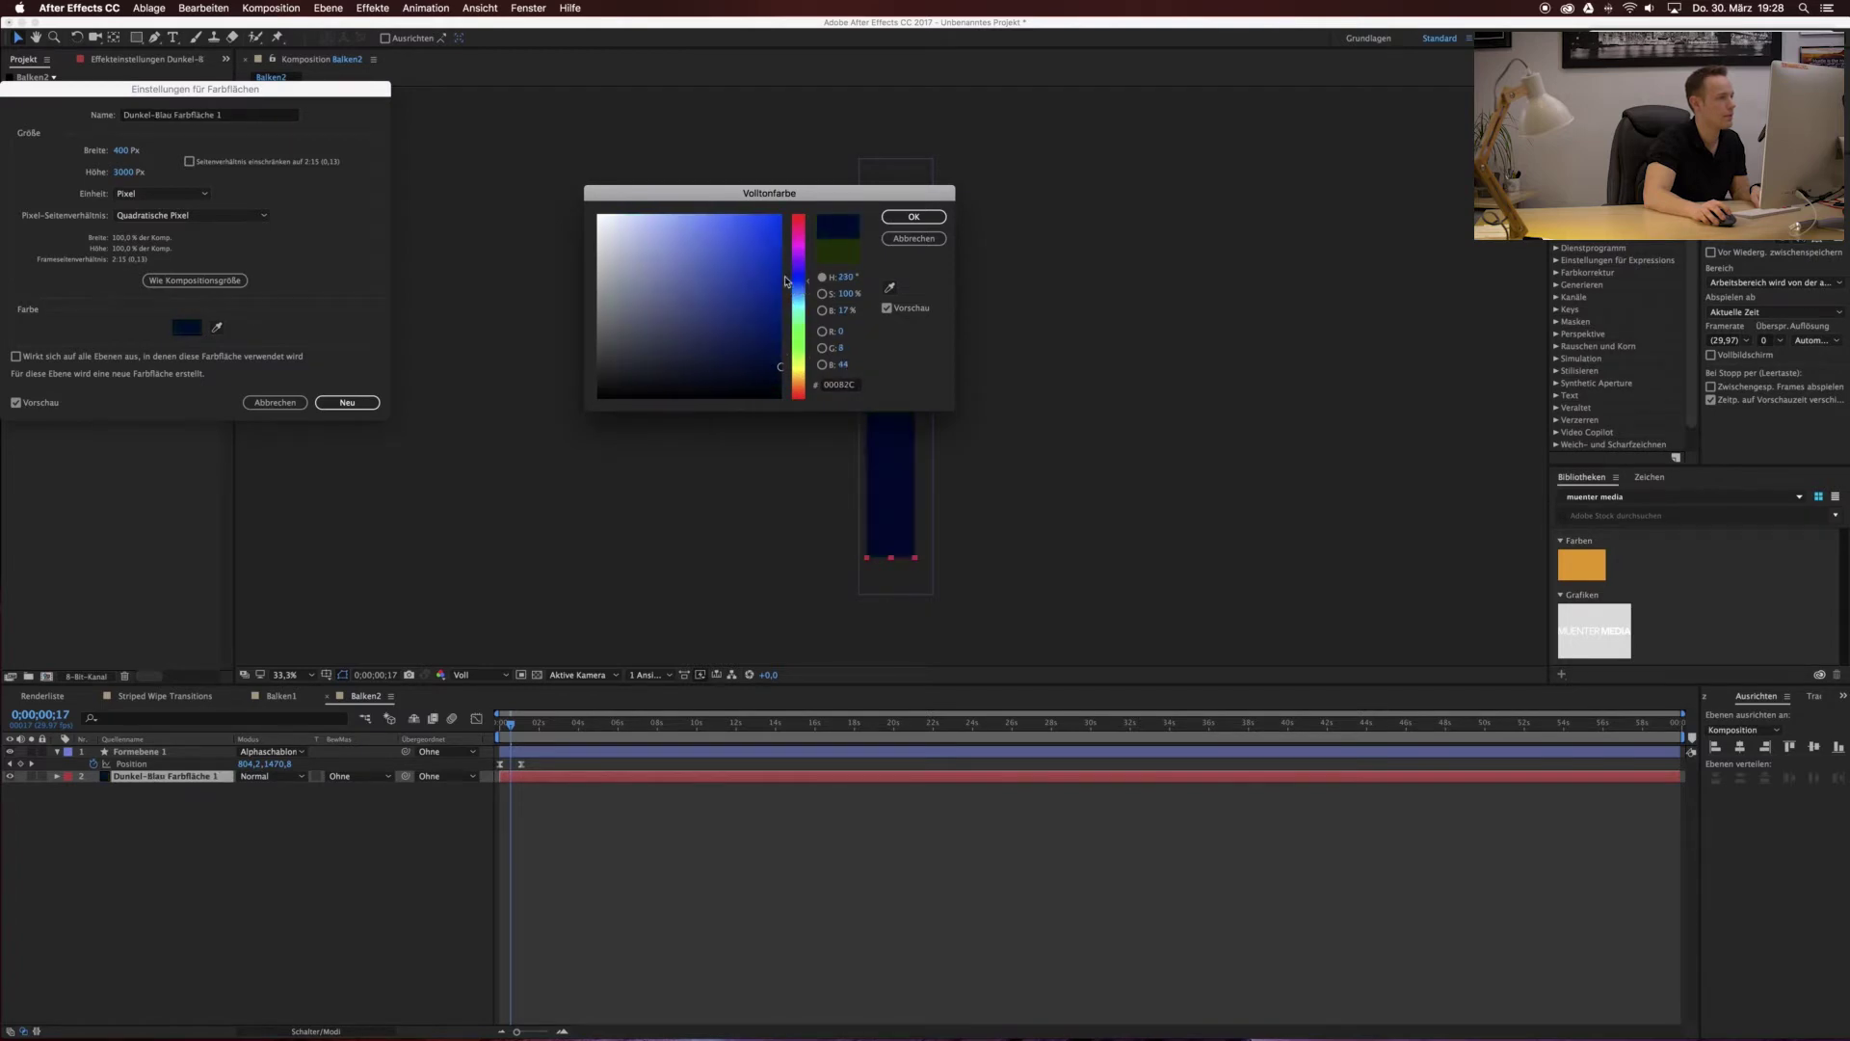
left_click(780, 215)
left_click(914, 216)
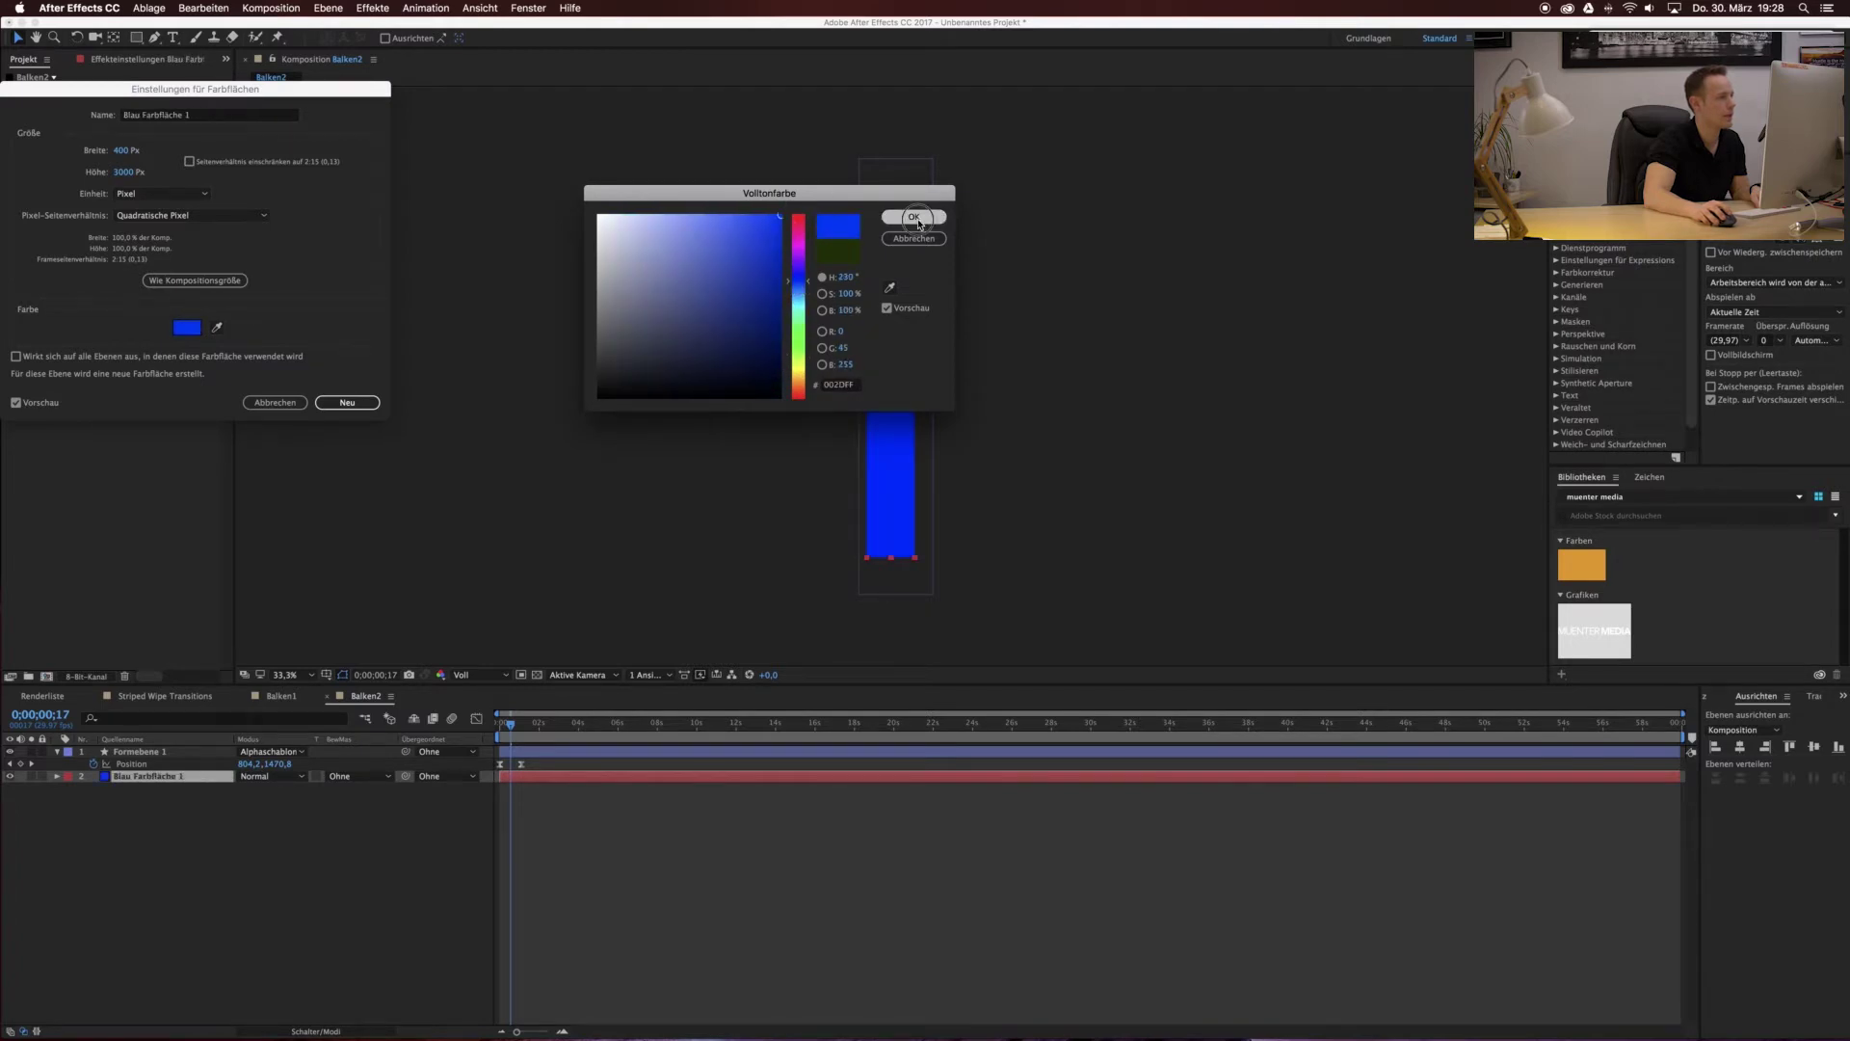
left_click(349, 403)
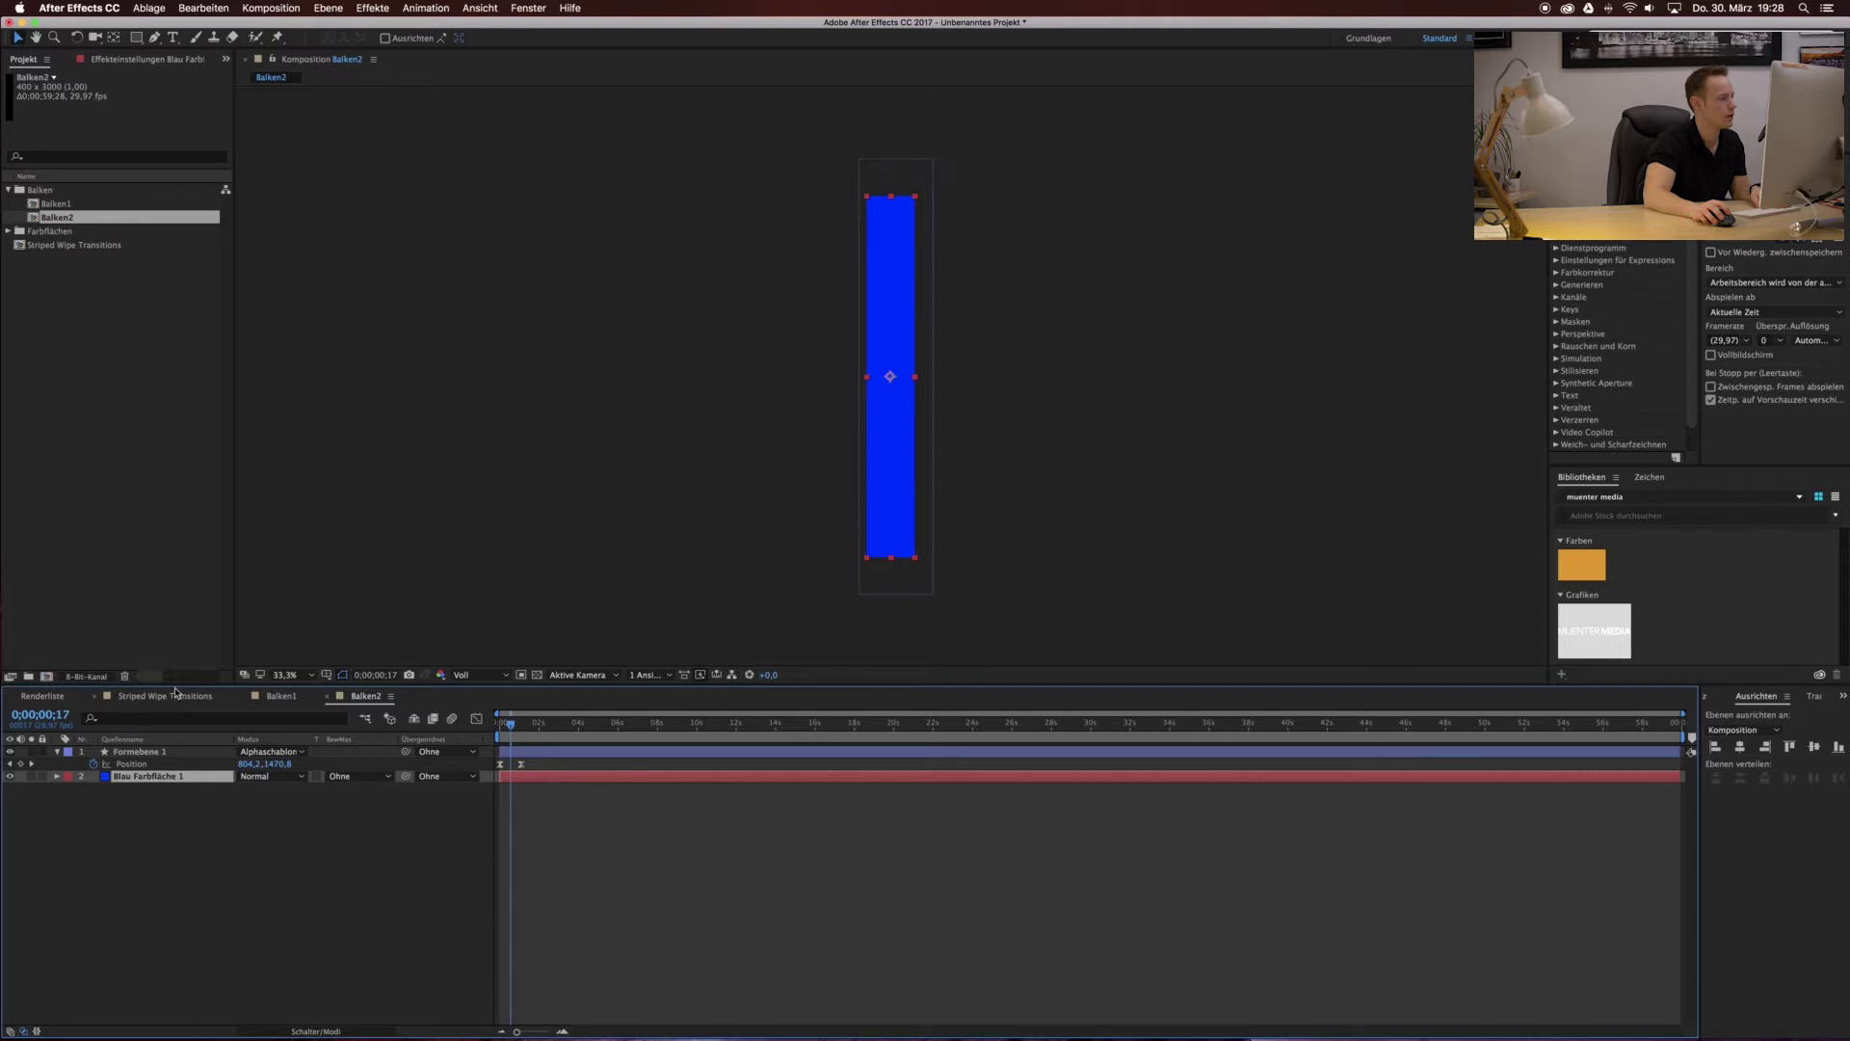
left_click(177, 694)
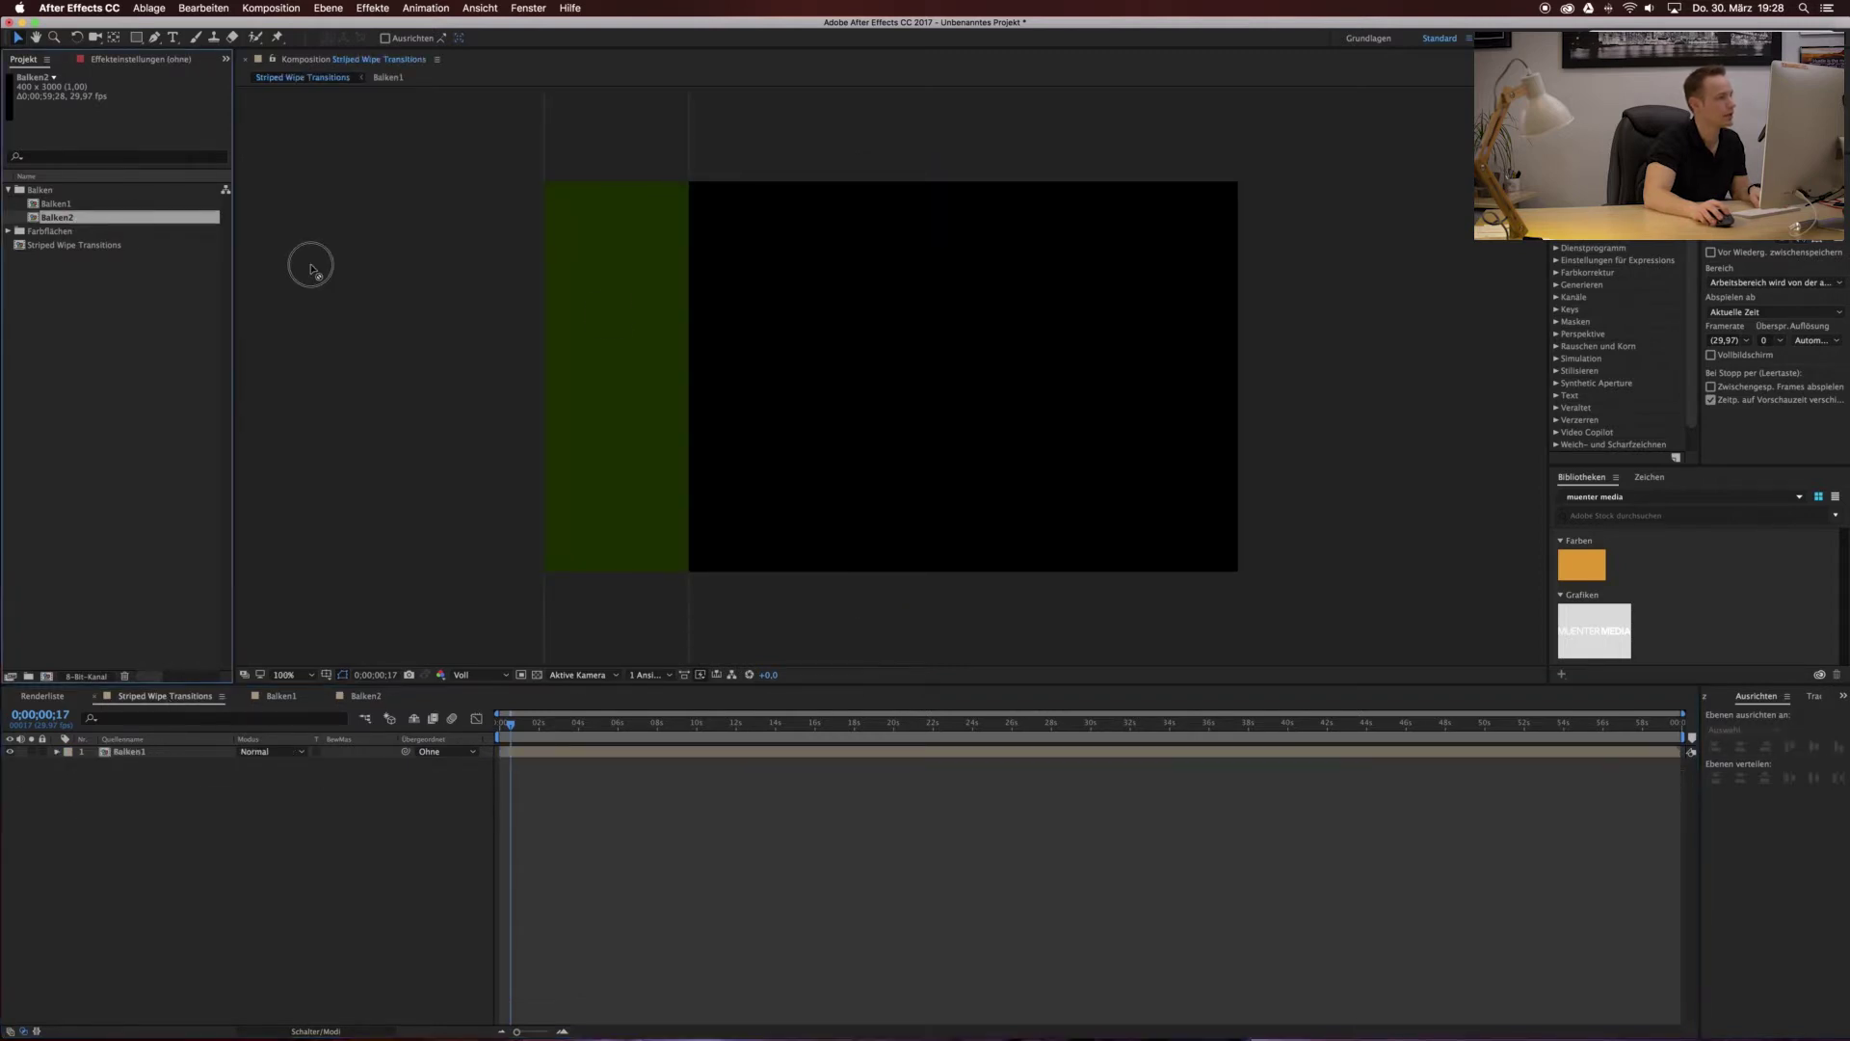
Place Balken2 beside the green bar, show the transparency grid, and preview the animation.
left_click_drag(310, 266, 900, 381)
left_click_drag(911, 279, 780, 279)
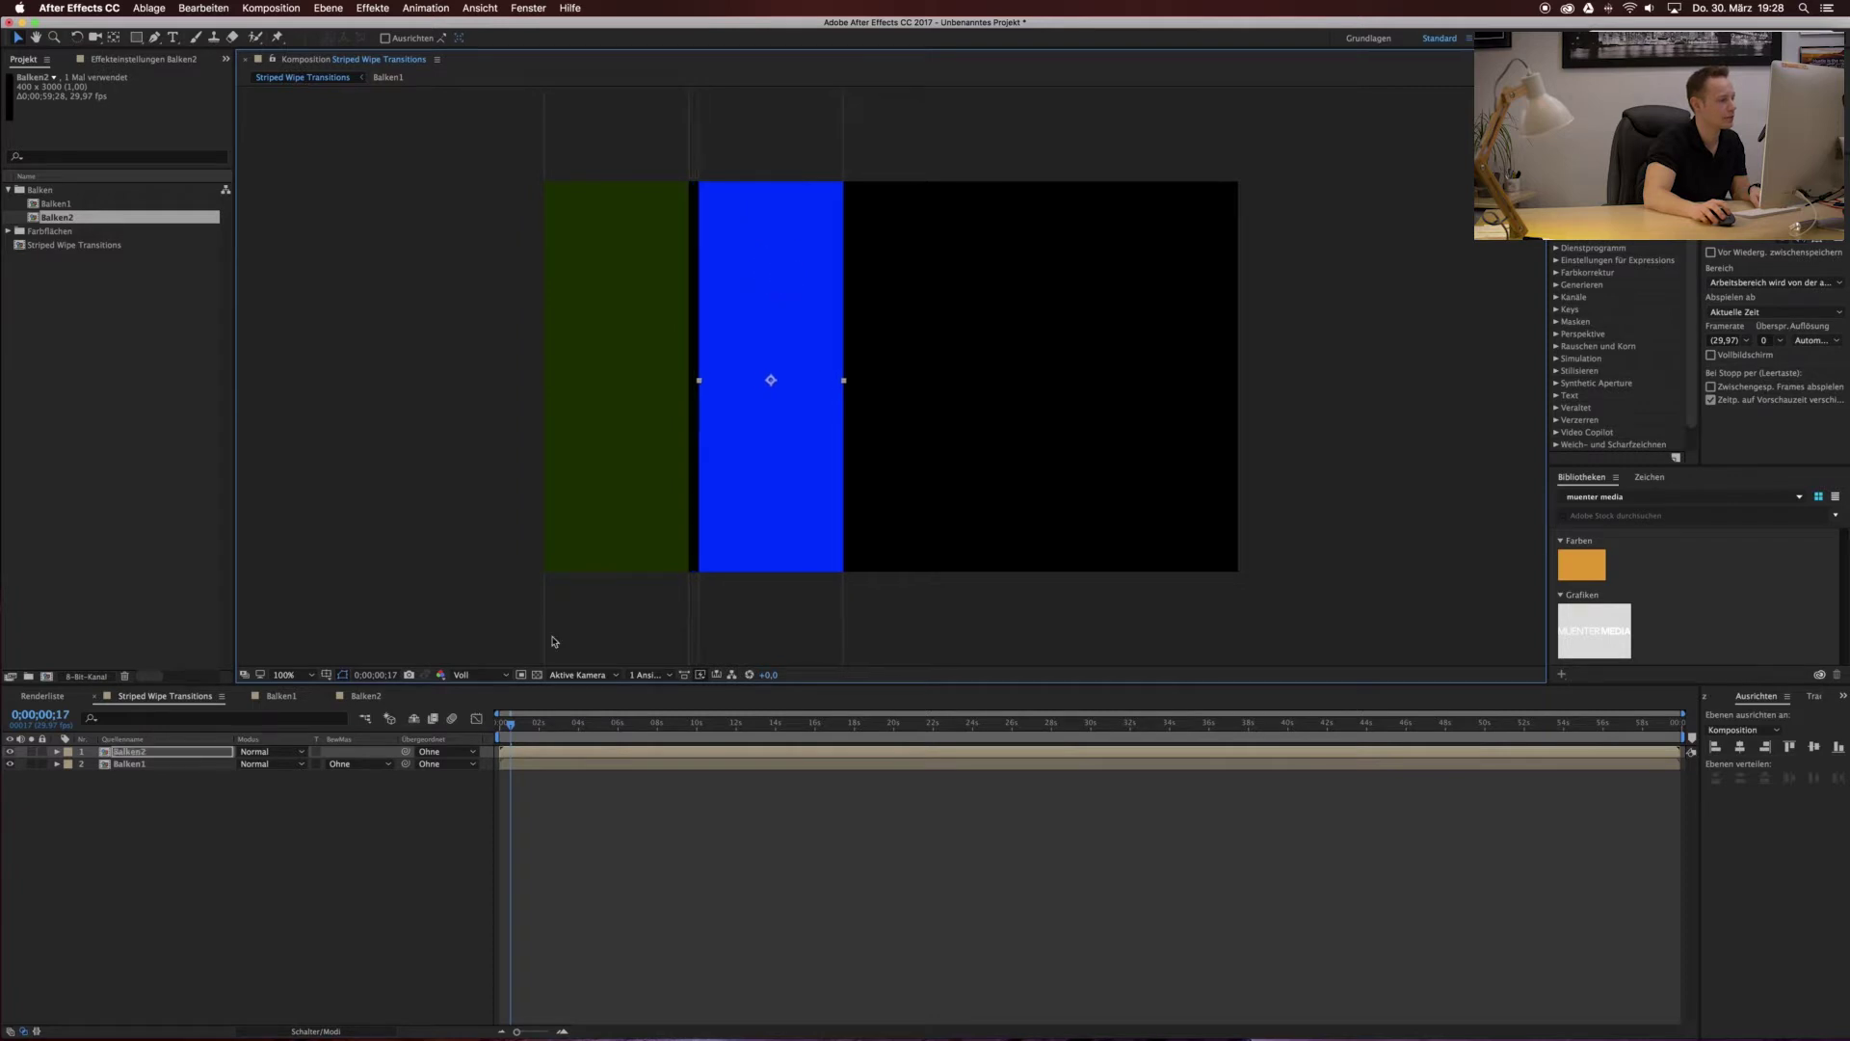
left_click(540, 677)
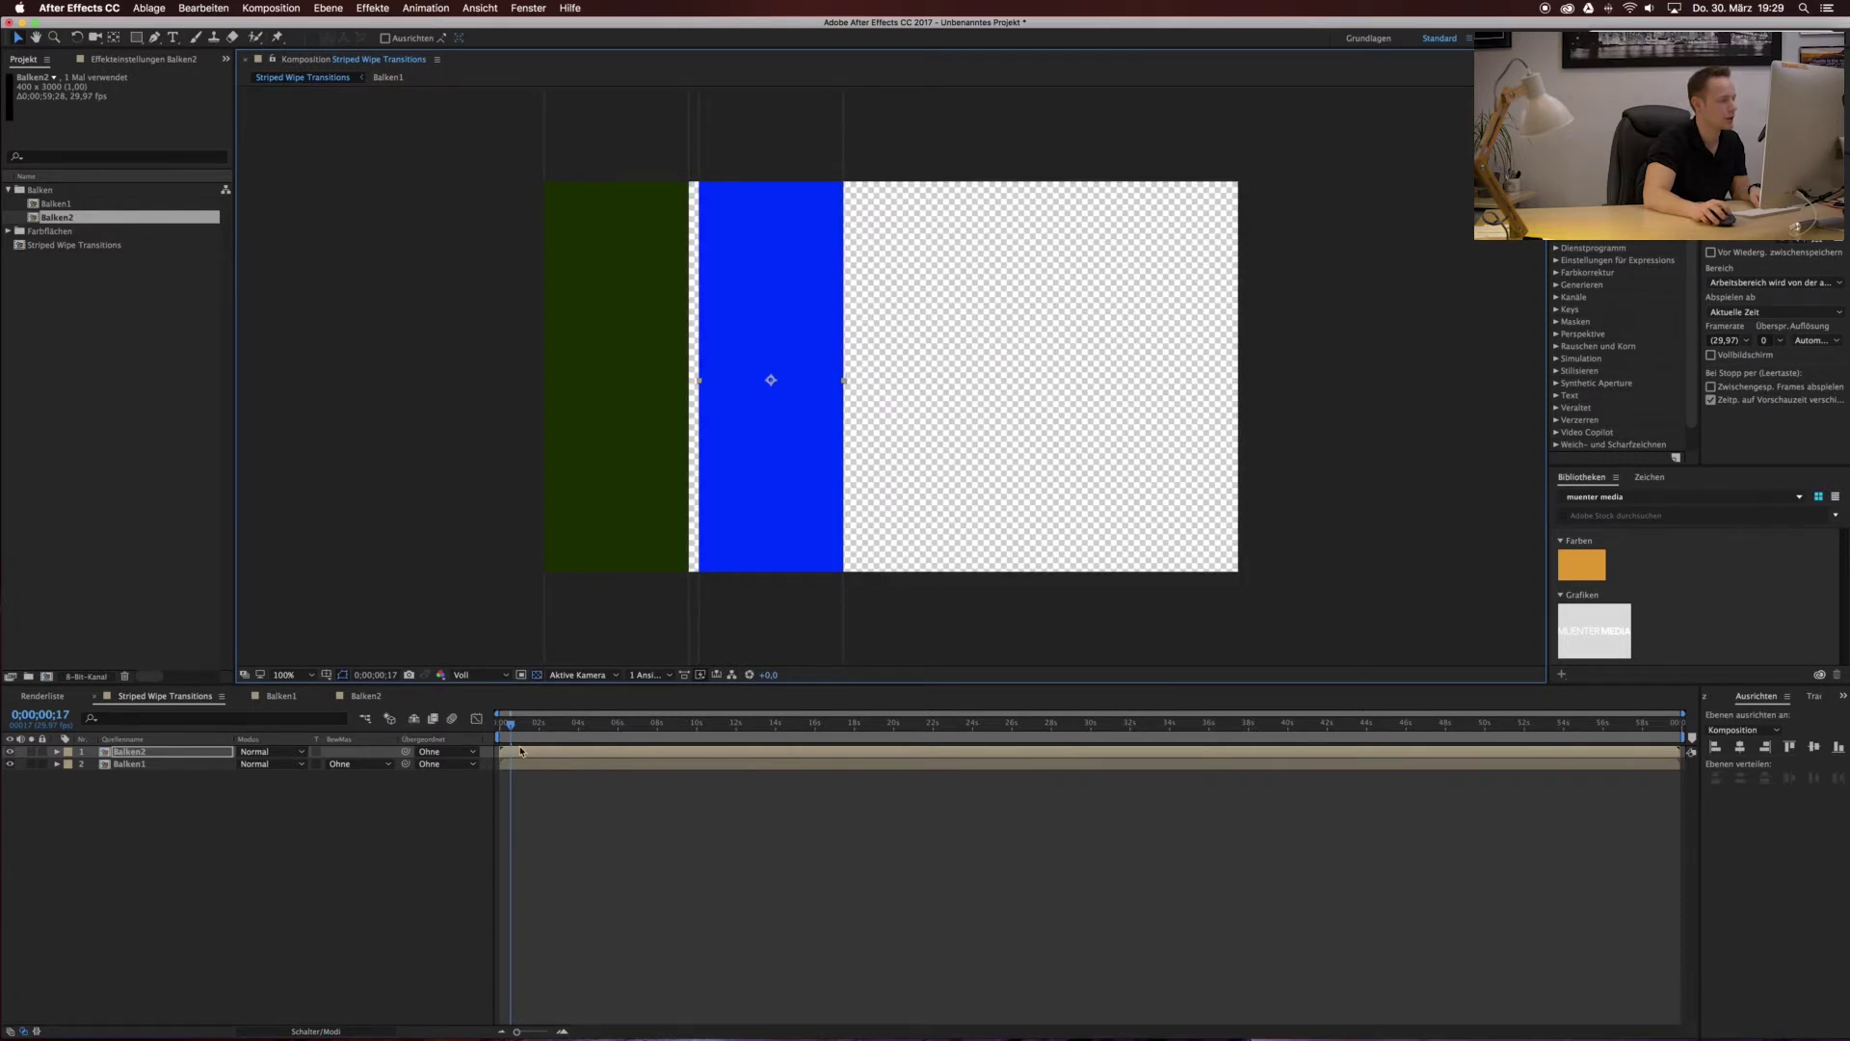
left_click_drag(526, 729, 493, 730)
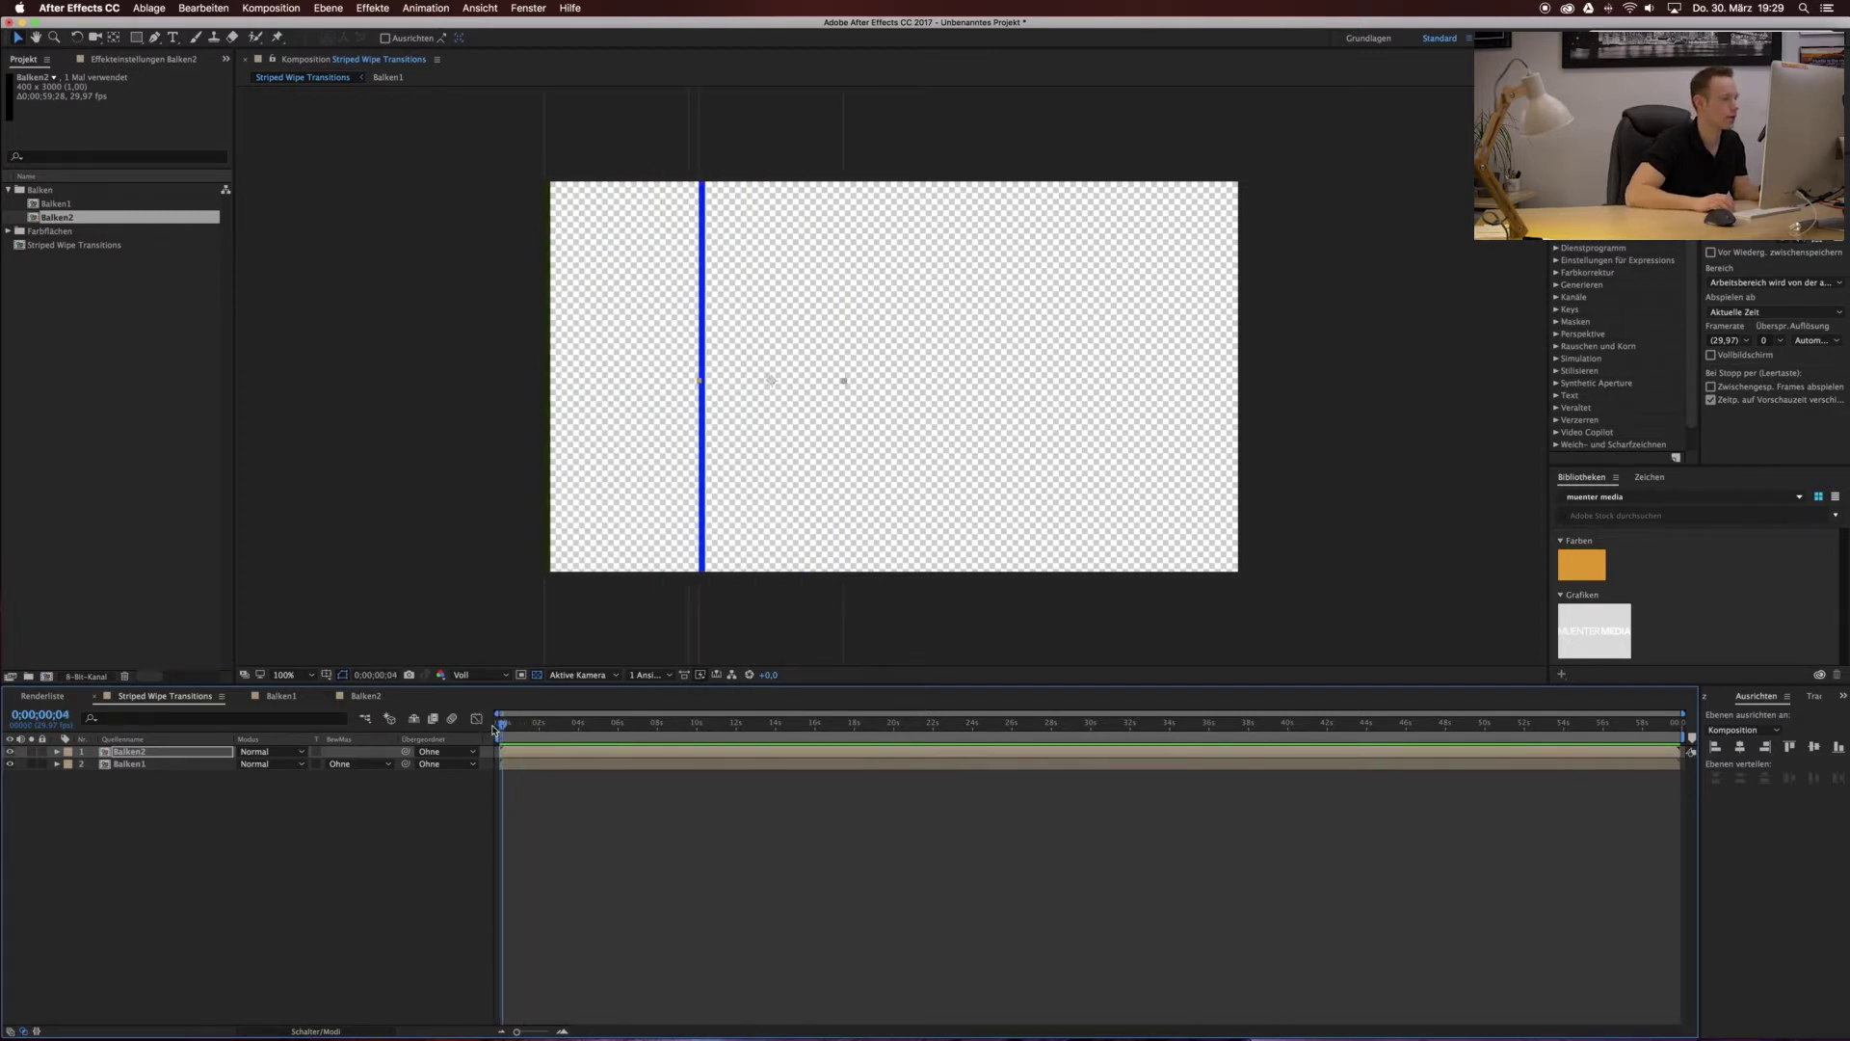
key("space")
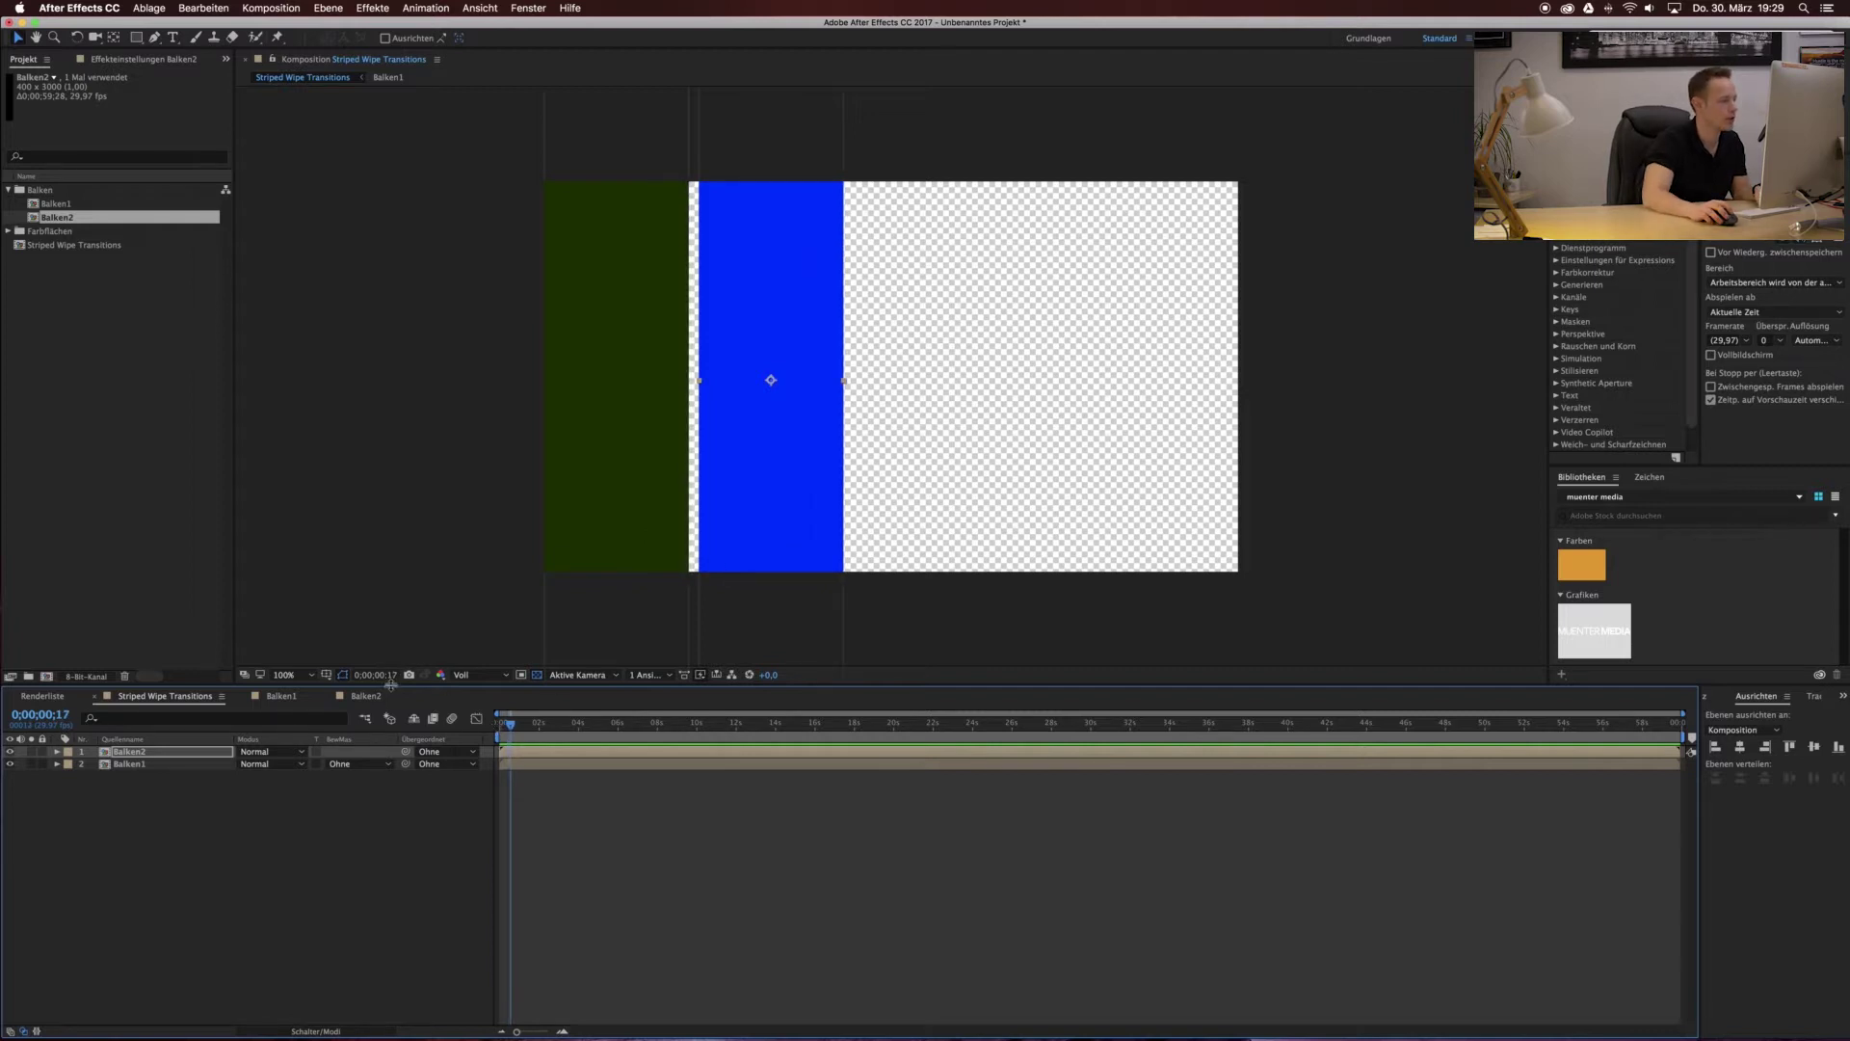
Zoom to 1600% on the blue bar's edge and stop around frame 15.
left_click(311, 675)
left_click(289, 875)
left_click_drag(642, 366, 1108, 425)
left_click_drag(847, 430, 902, 406)
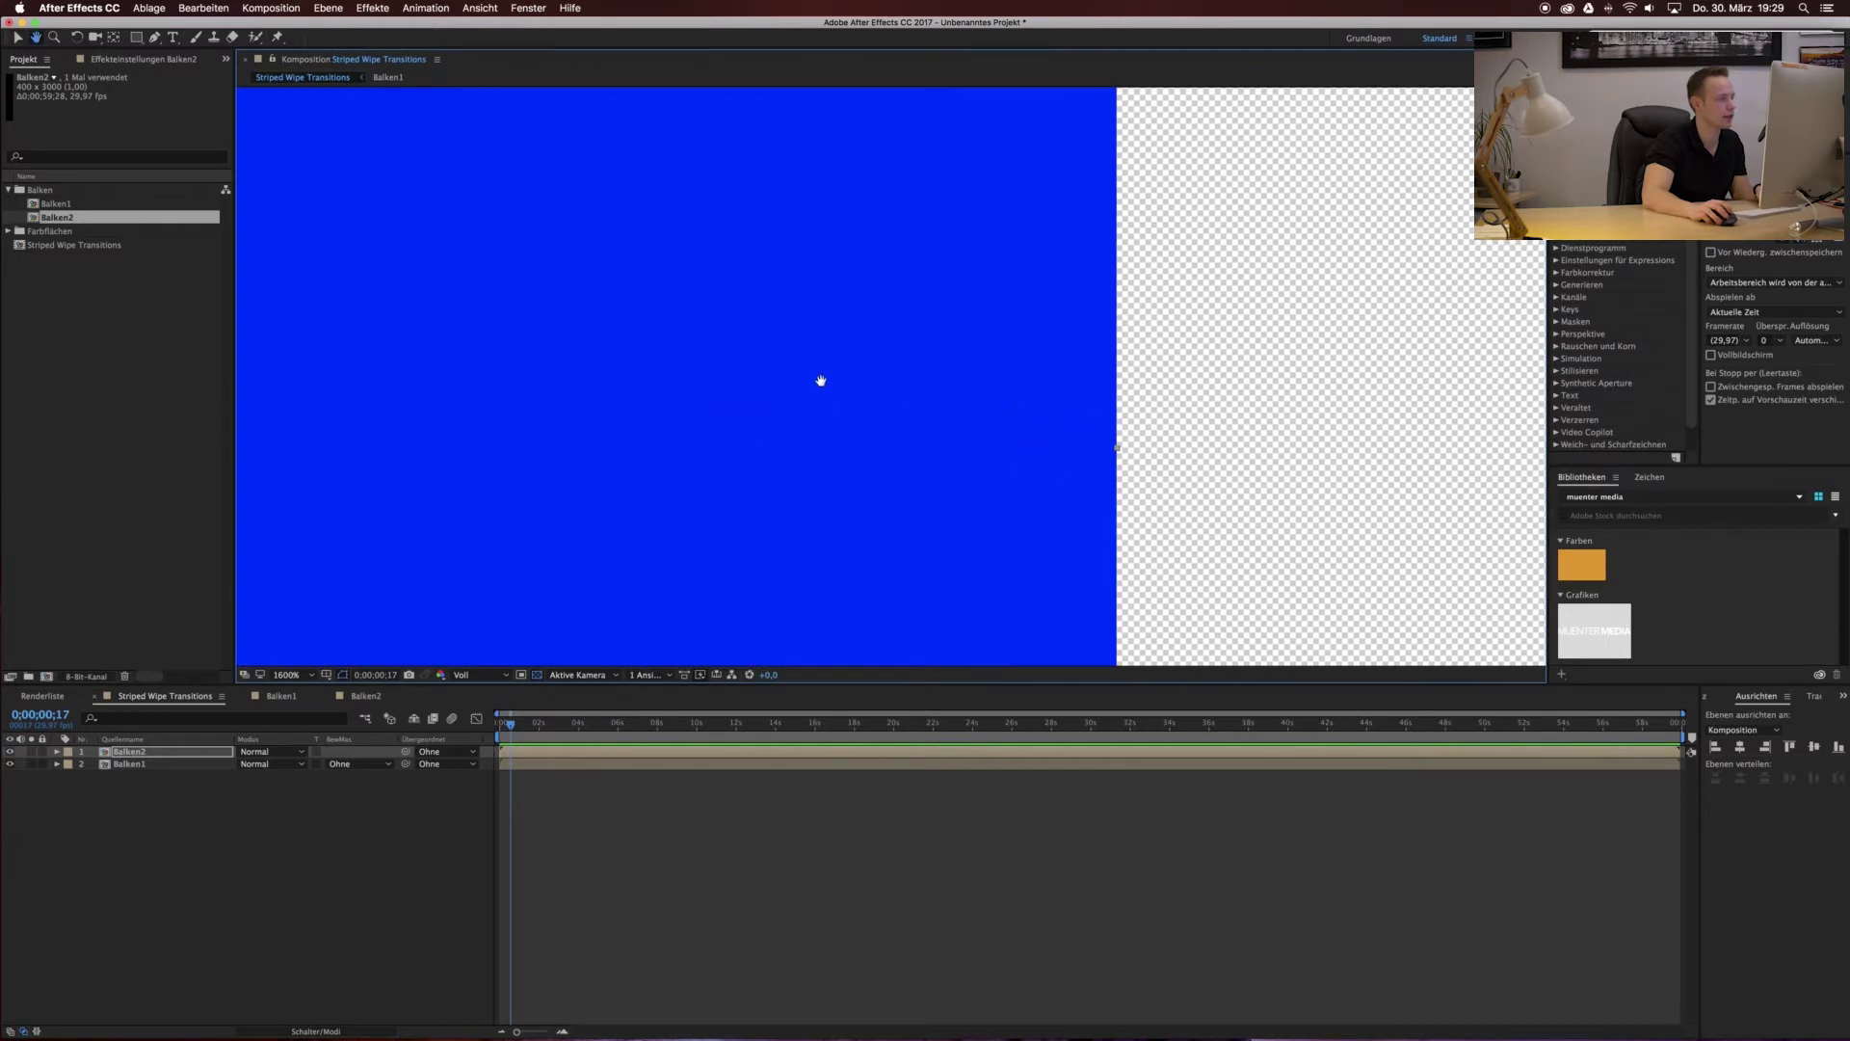
key("space")
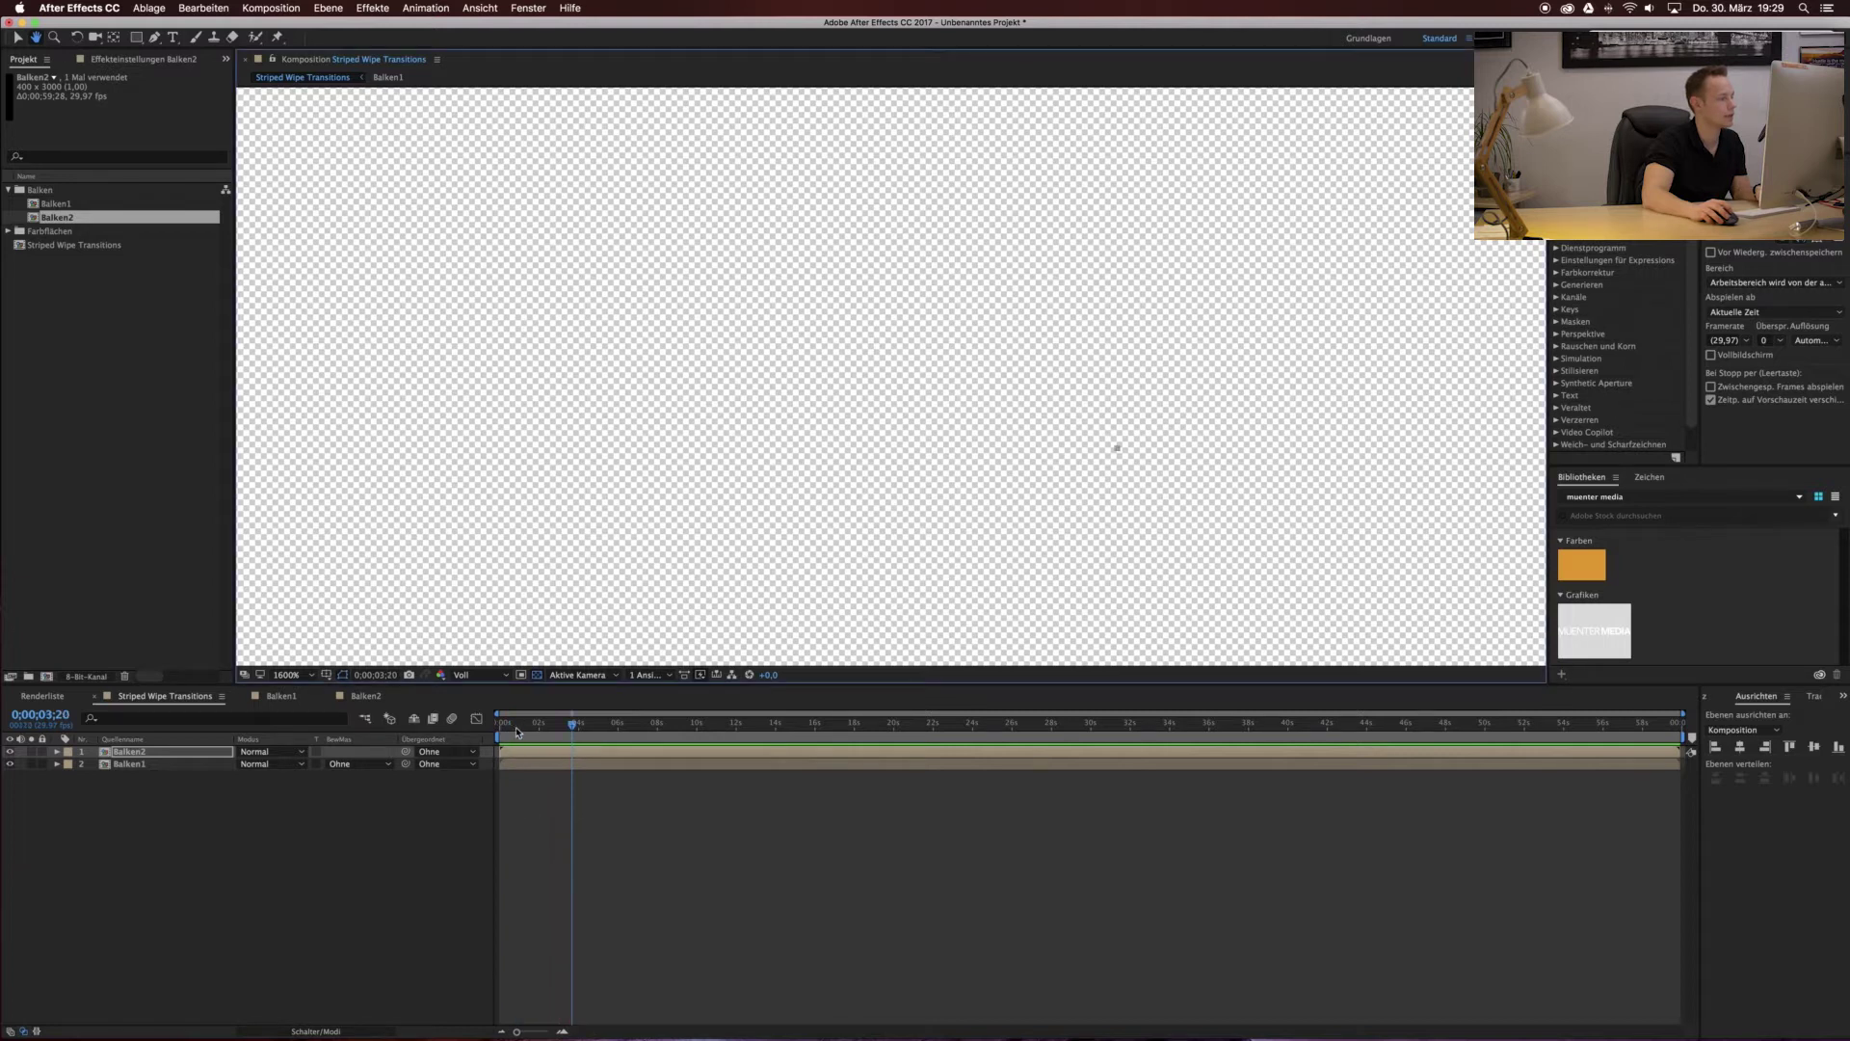
left_click(510, 730)
left_click_drag(512, 729, 510, 729)
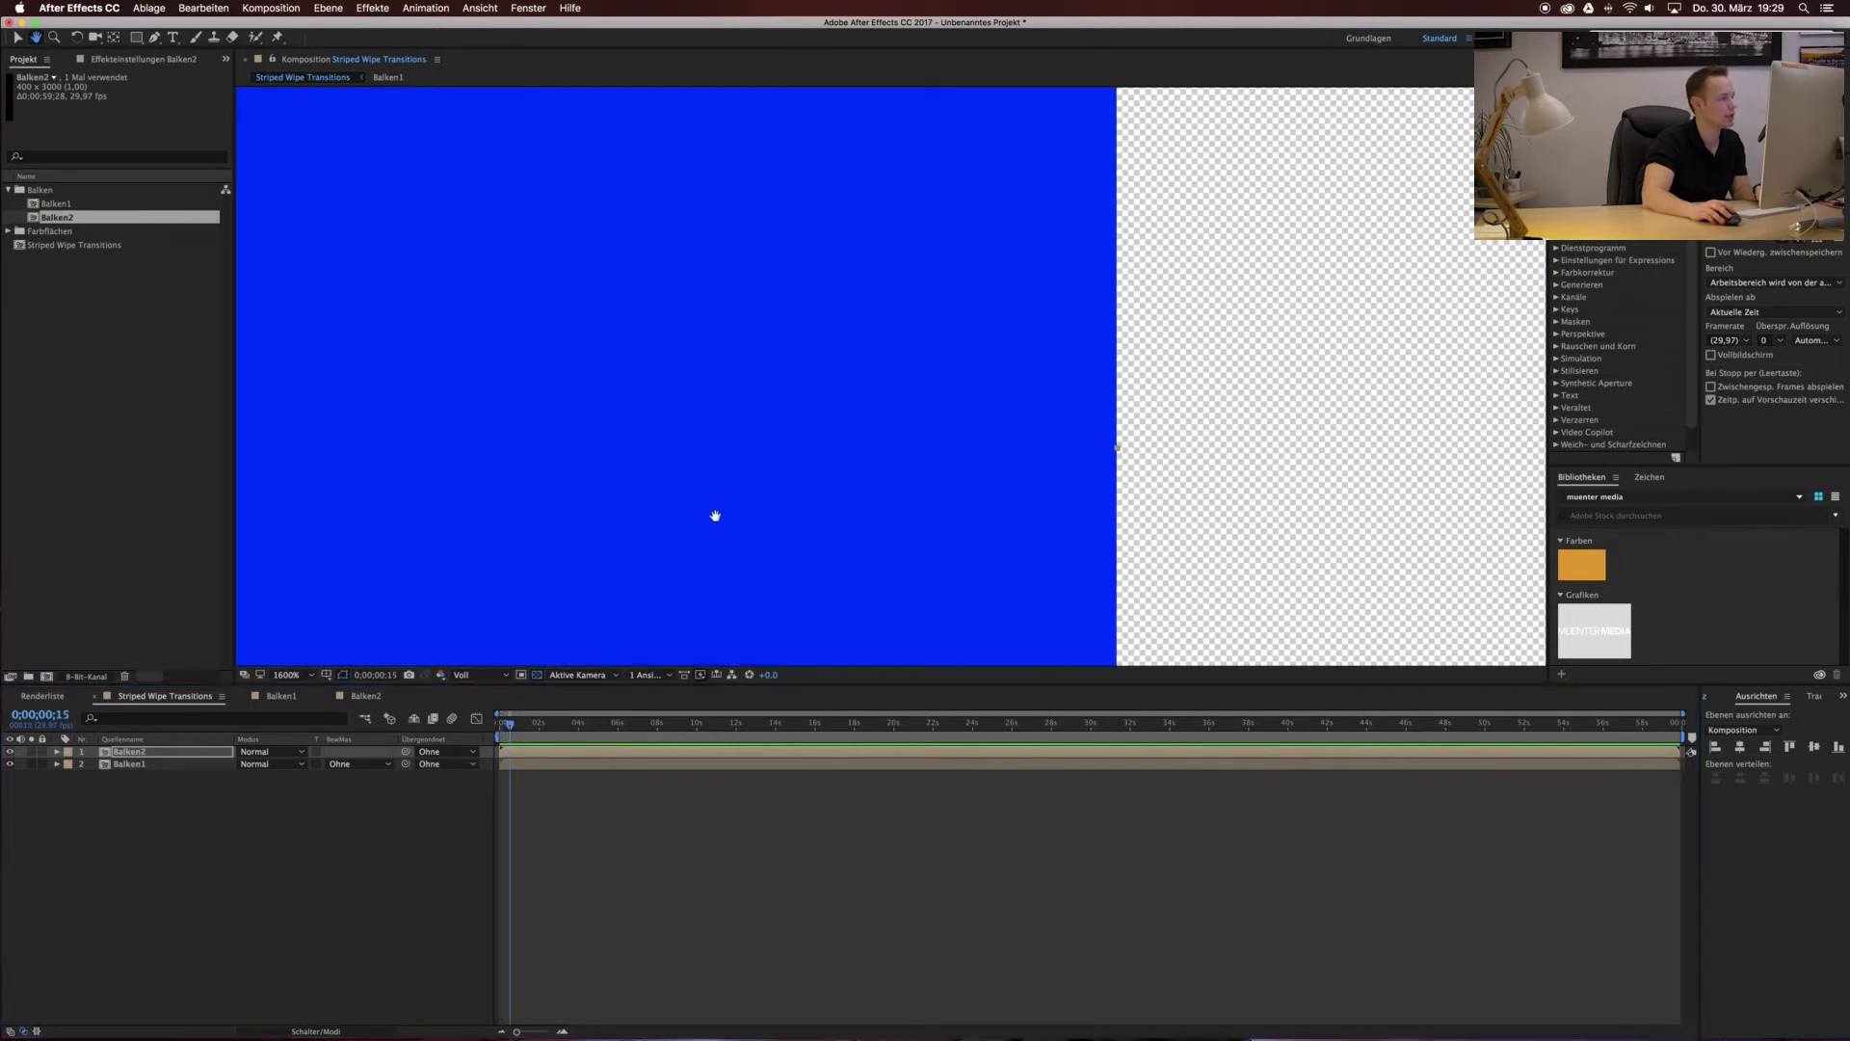
left_click_drag(515, 425, 626, 427)
scroll(626, 426, "left", 15)
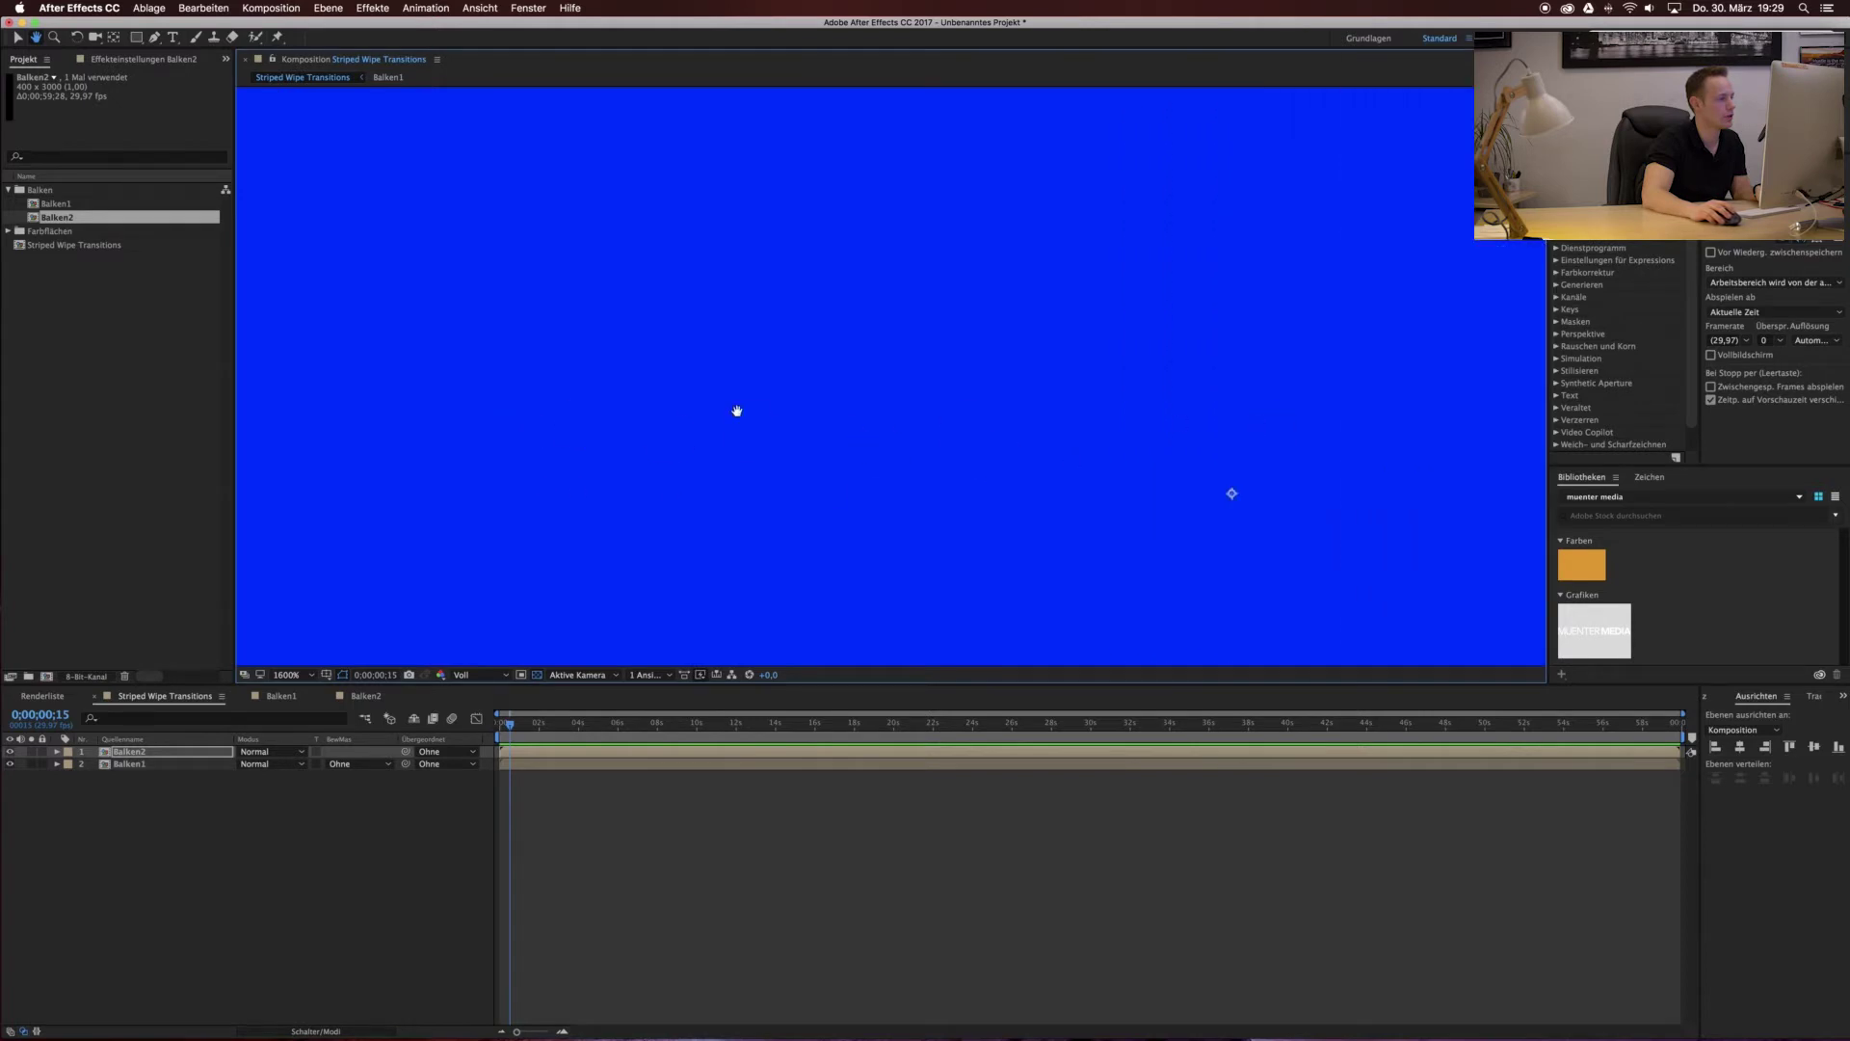
left_click_drag(510, 725, 511, 728)
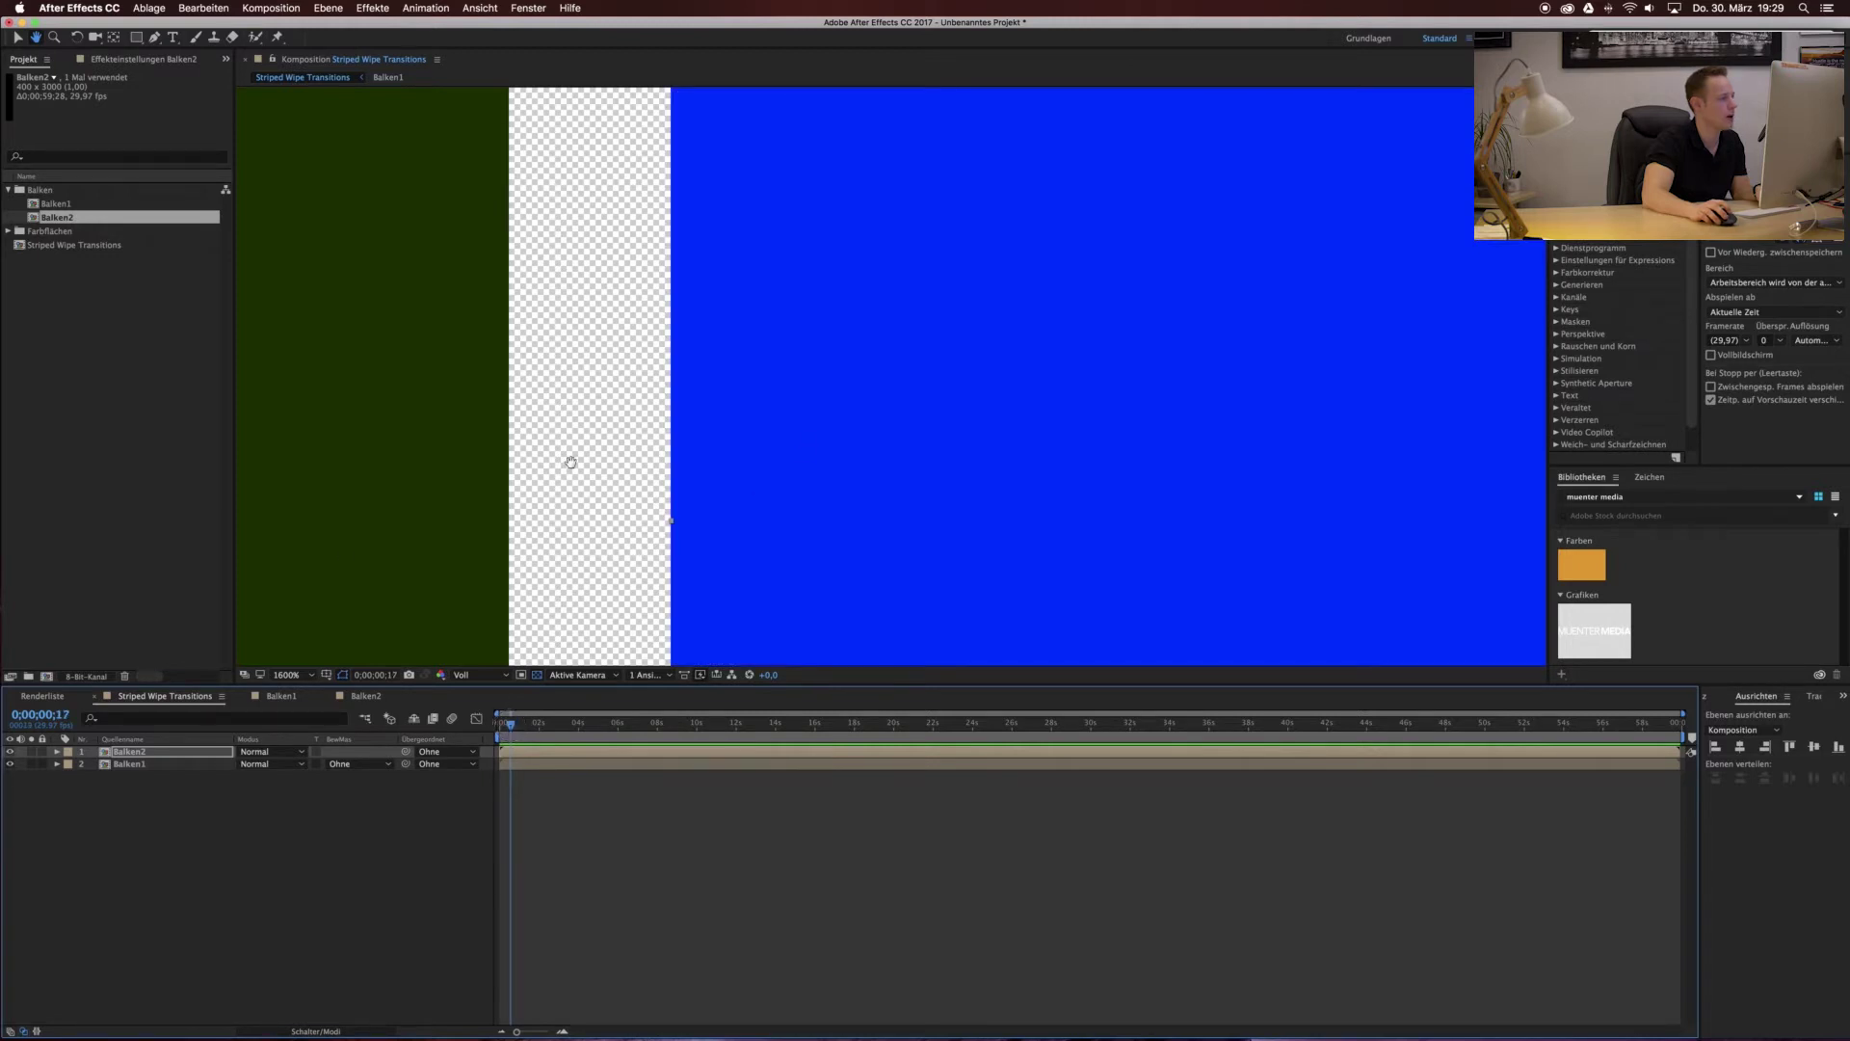
Slide the Balken2 layer left until the blue bar sits flush against the green bar.
key("v")
left_click(120, 753)
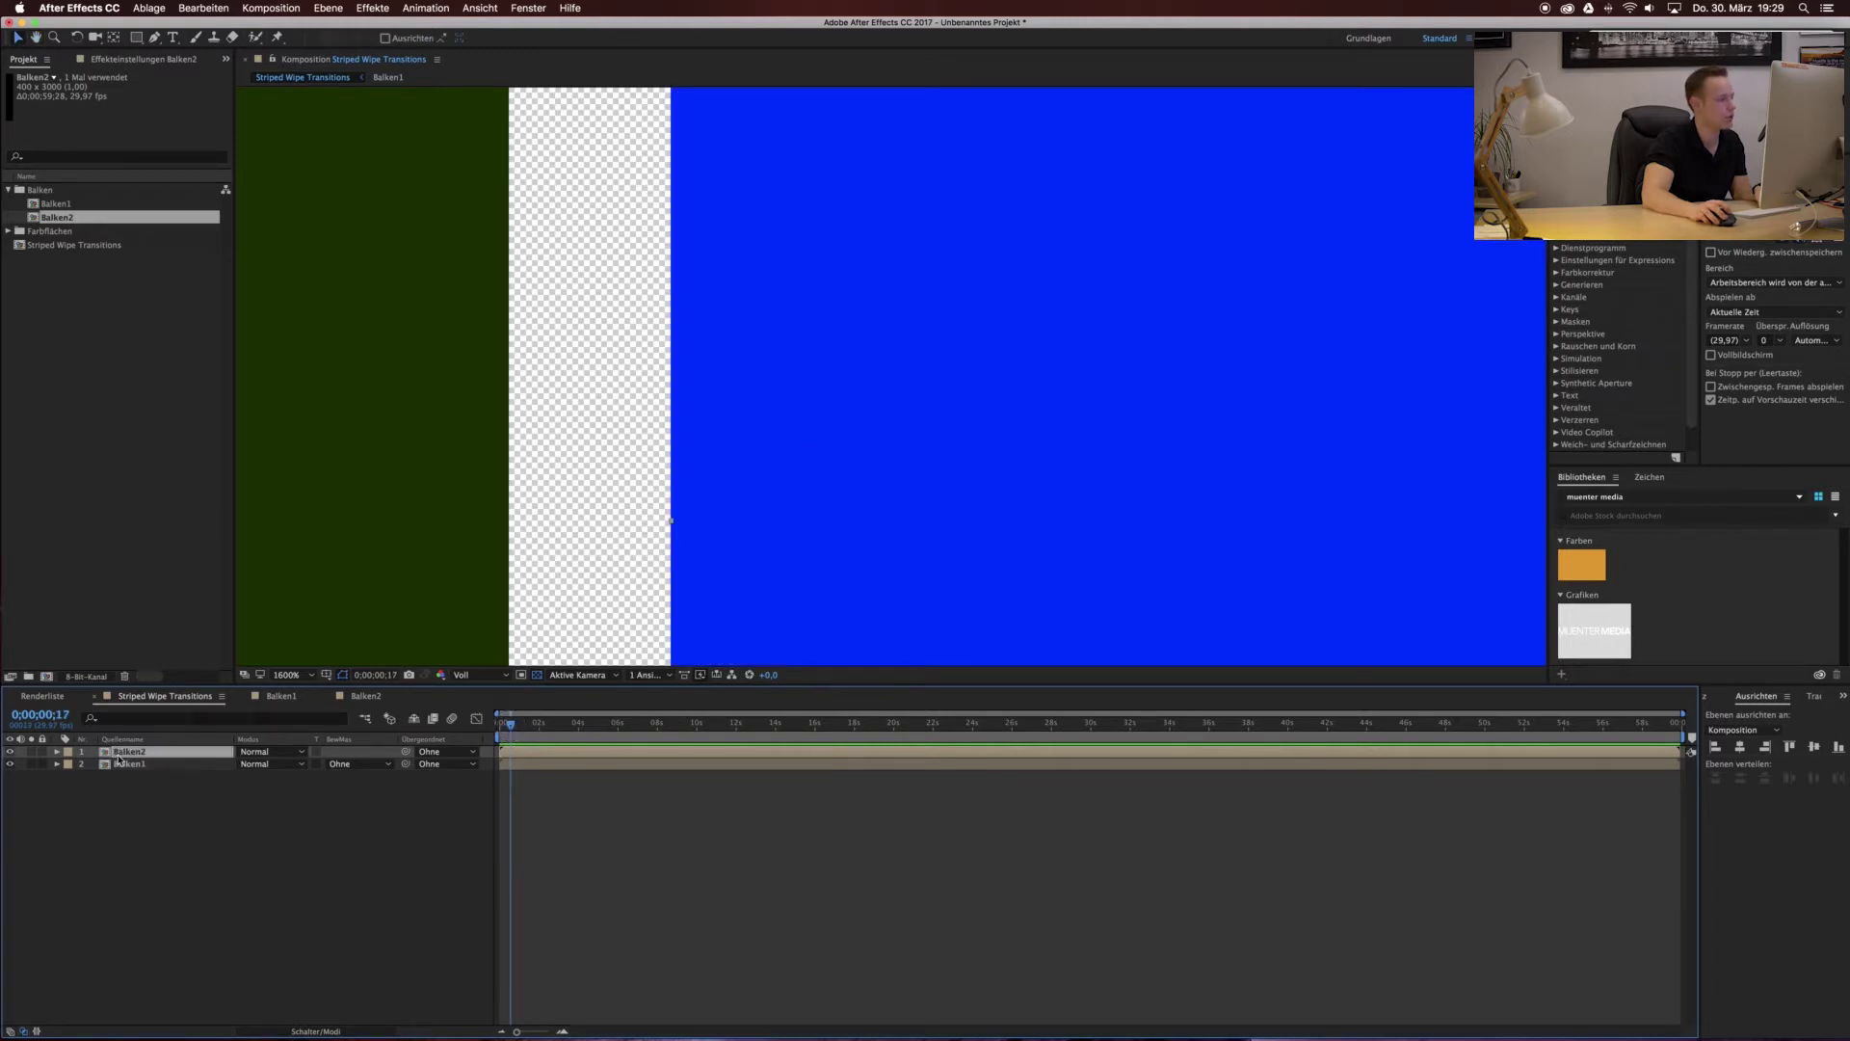
left_click_drag(731, 372, 575, 384)
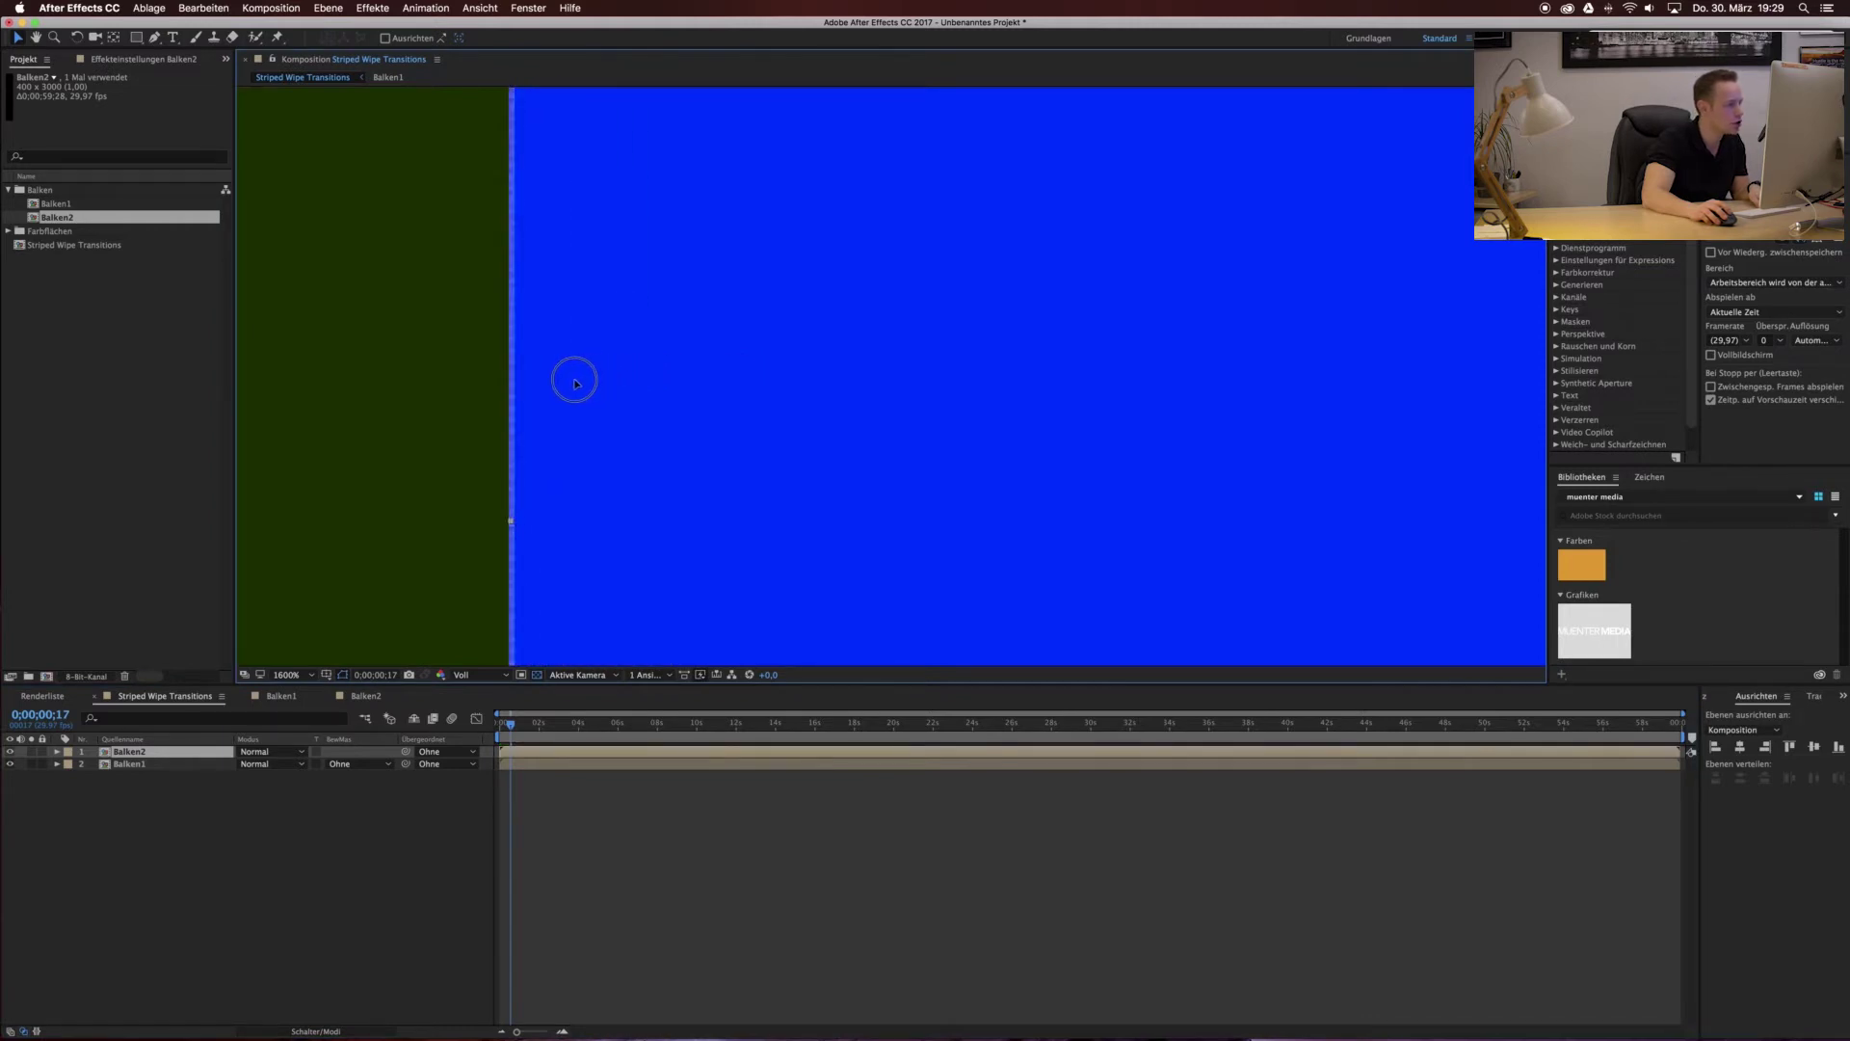
left_click_drag(575, 384, 611, 397)
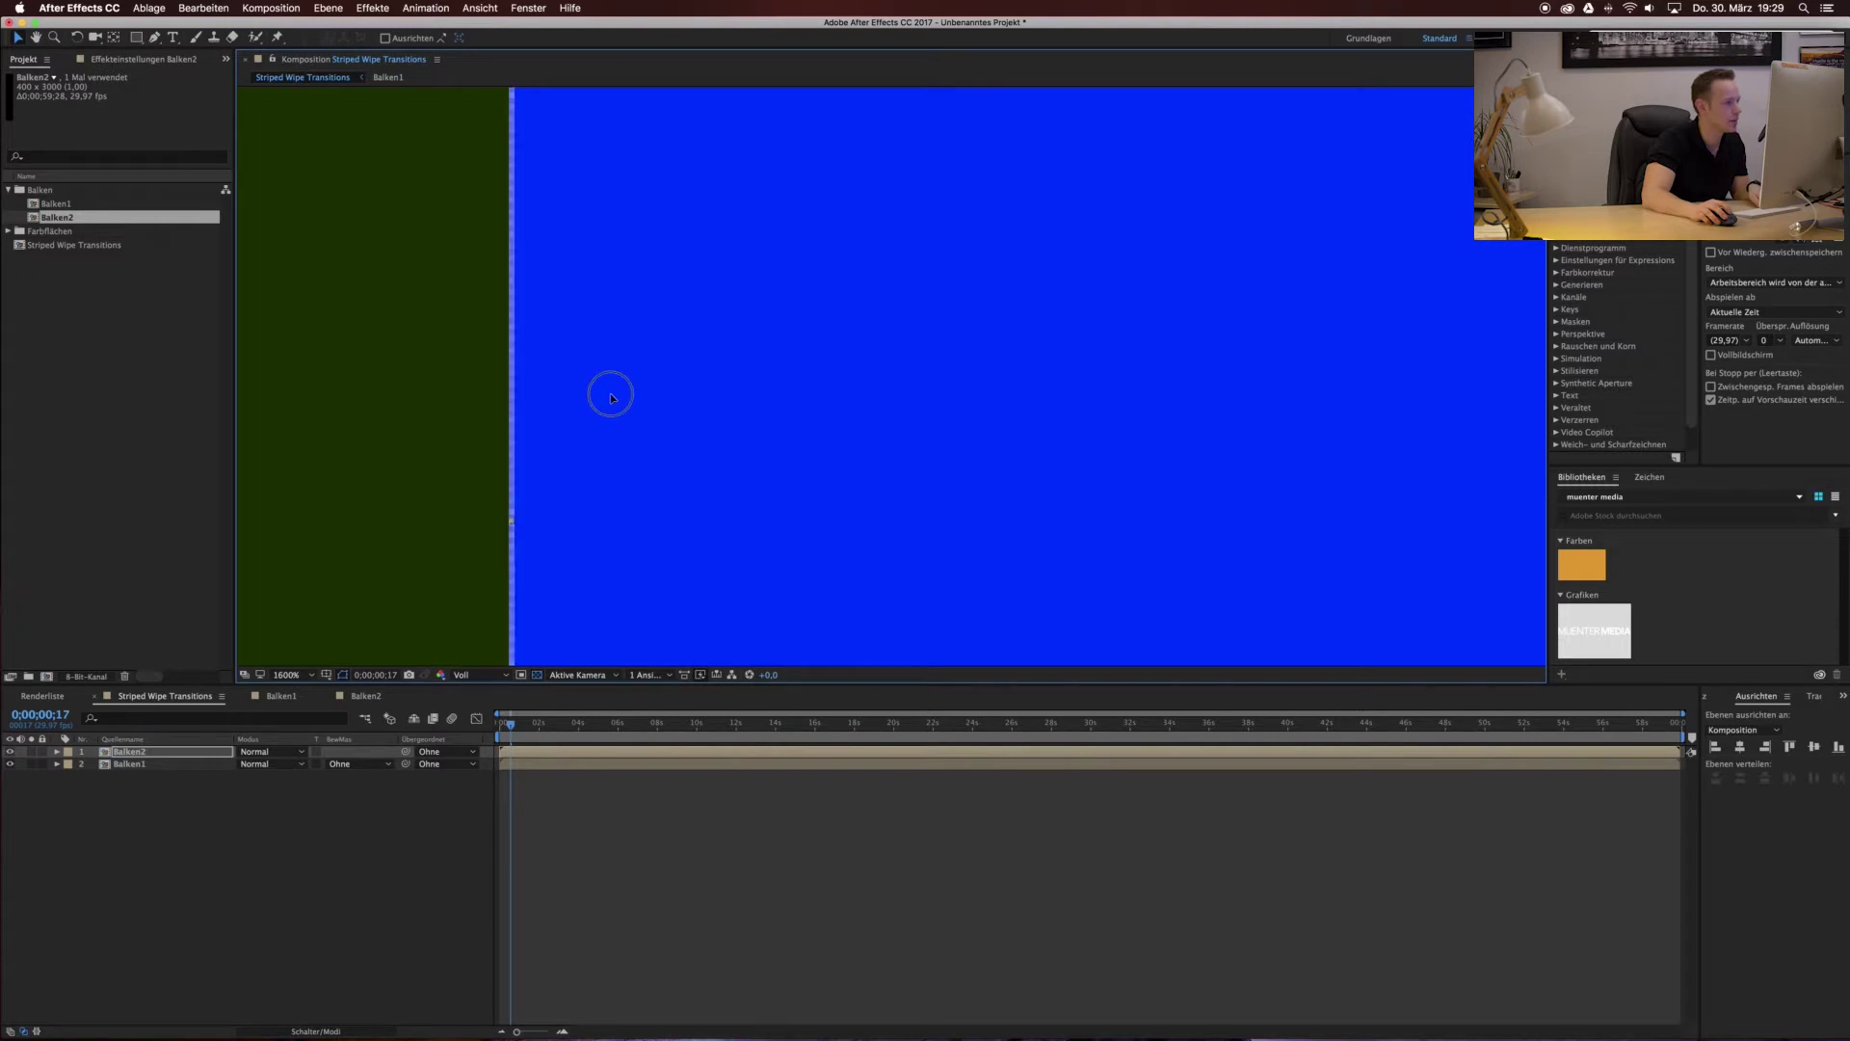
scroll(609, 405, "down", 2)
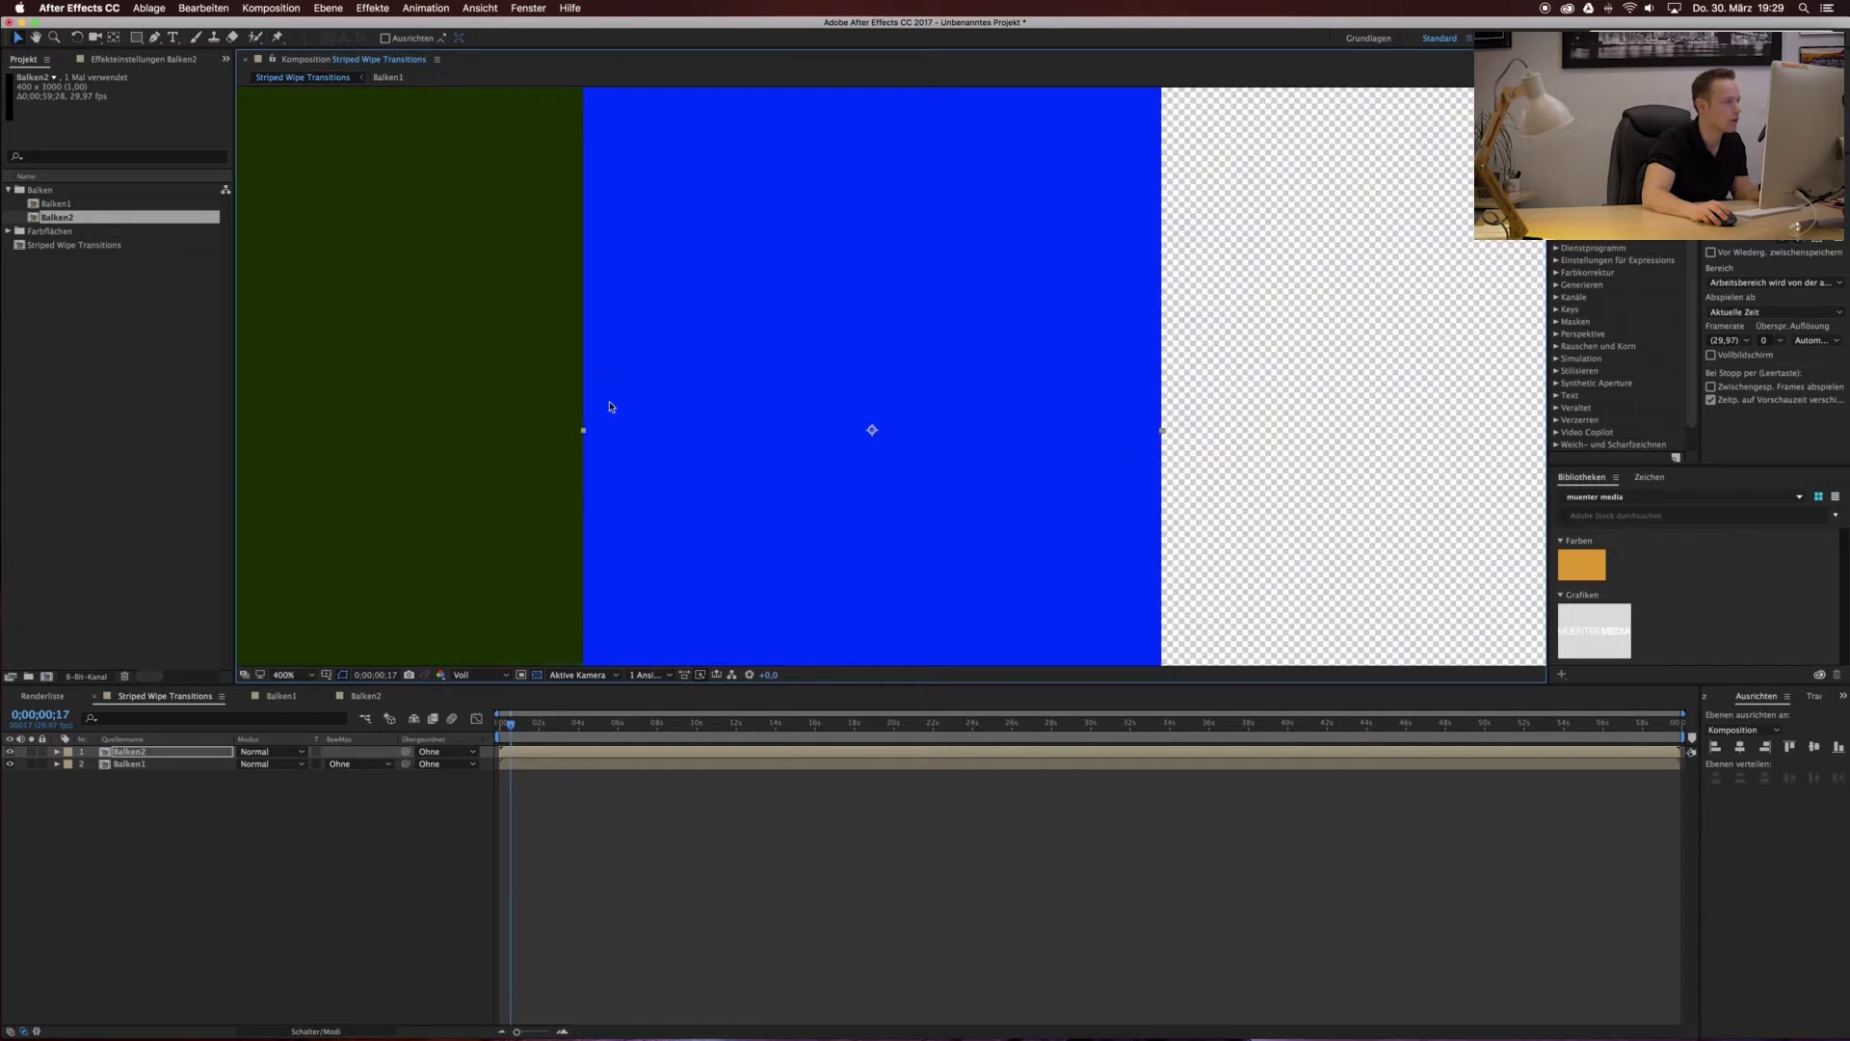
scroll(609, 406, "down", 2)
left_click(825, 610)
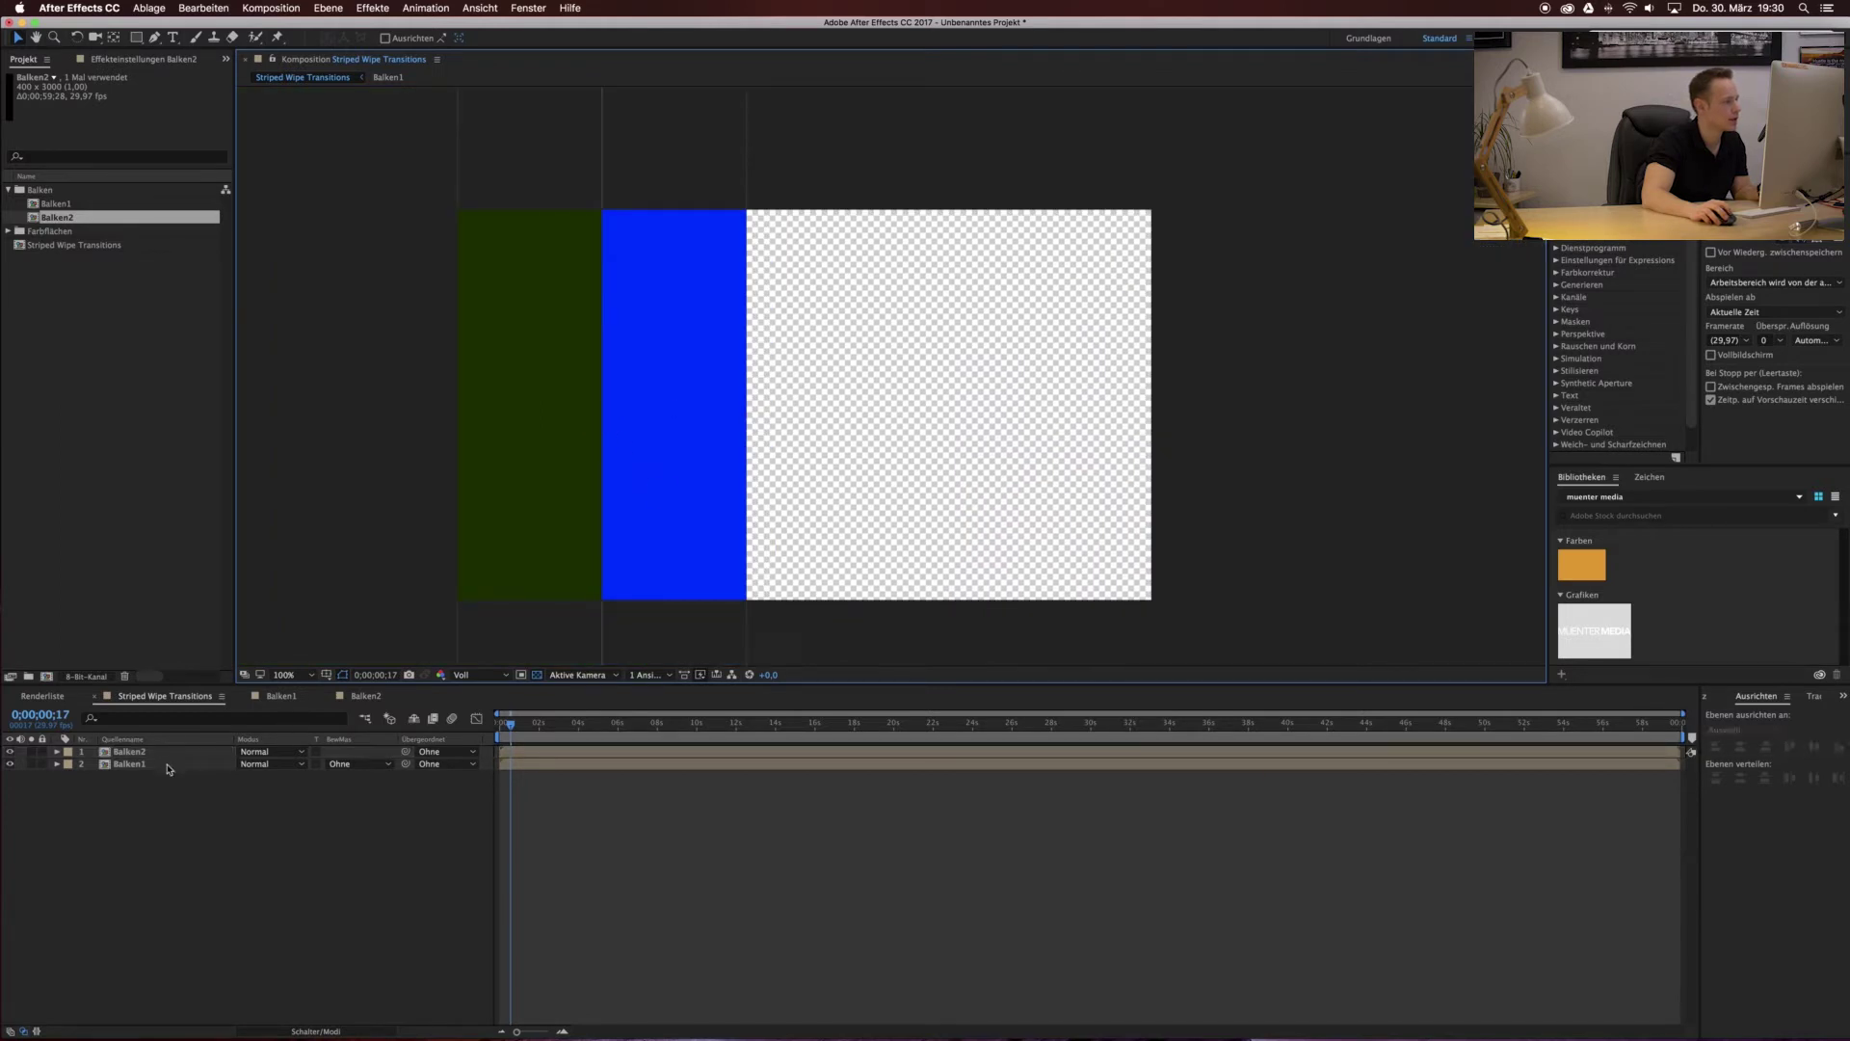
left_click(130, 764)
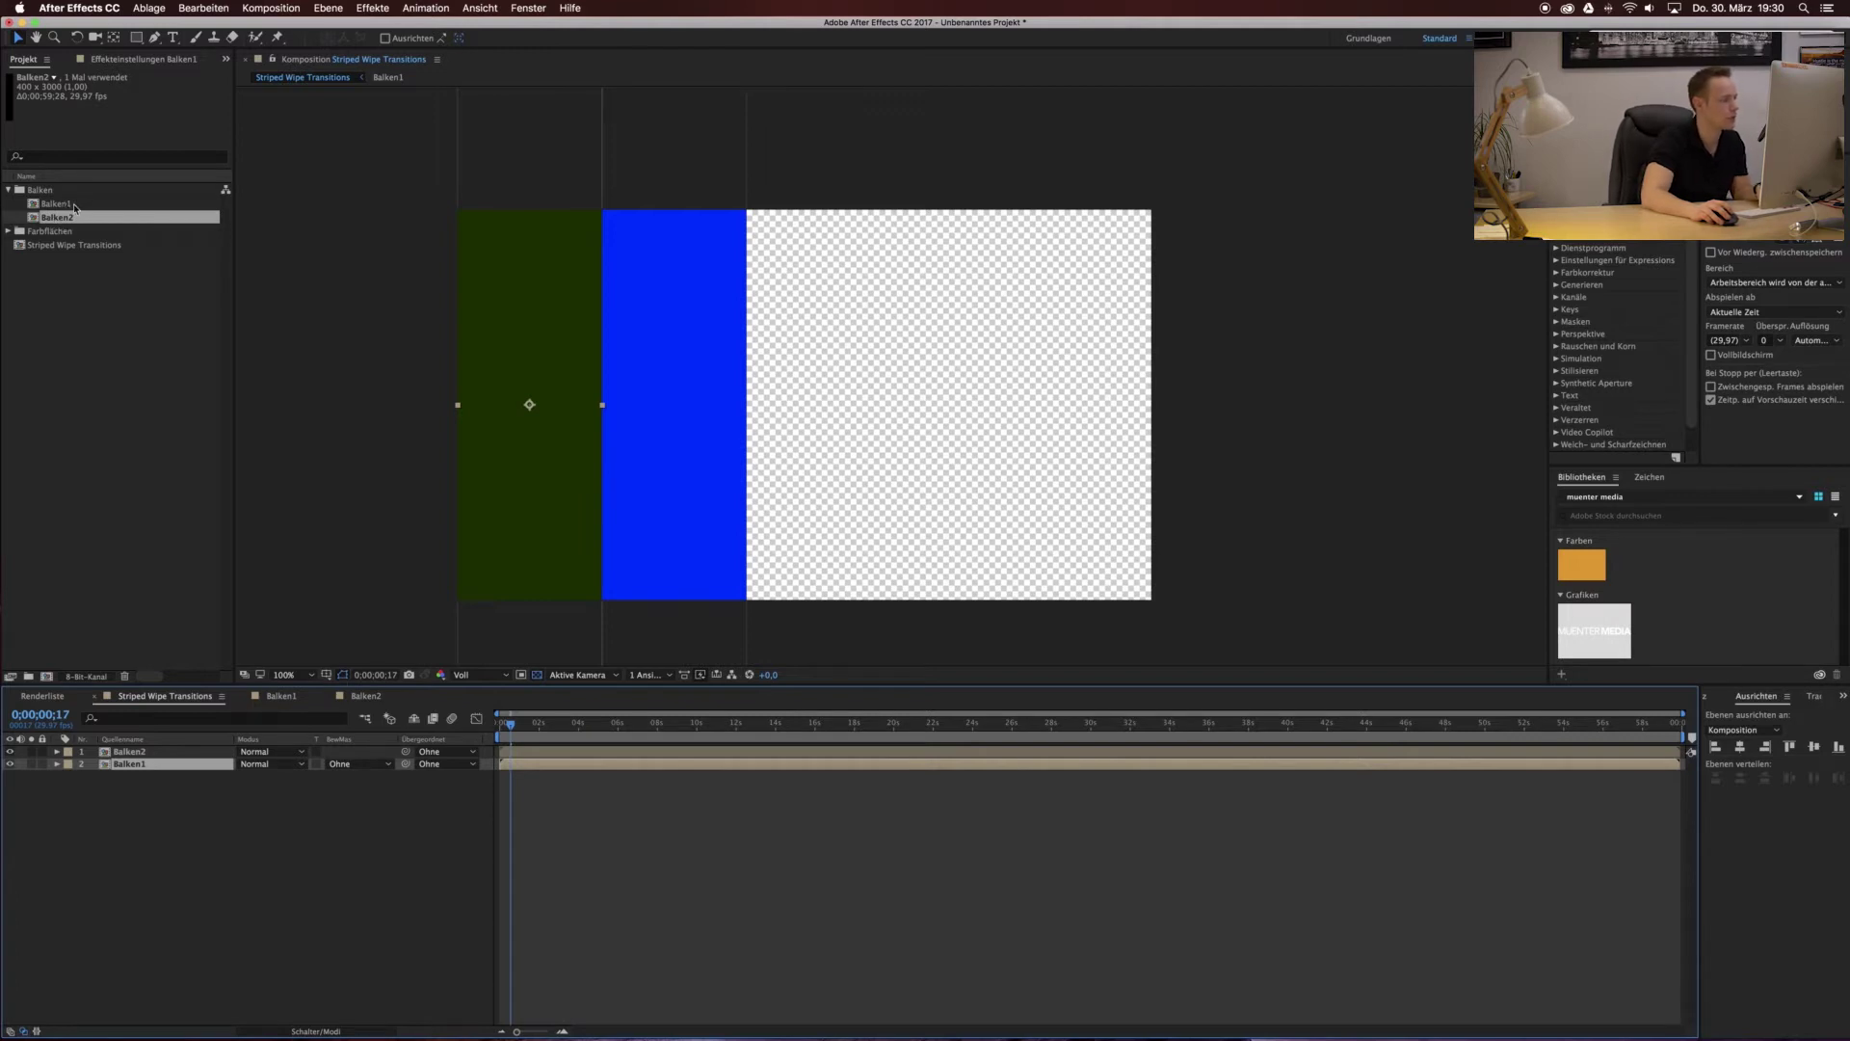
Duplicate the green Balken1 layer and move the copy right of the blue bar.
key("super+d")
left_click_drag(530, 330, 829, 339)
key("Return")
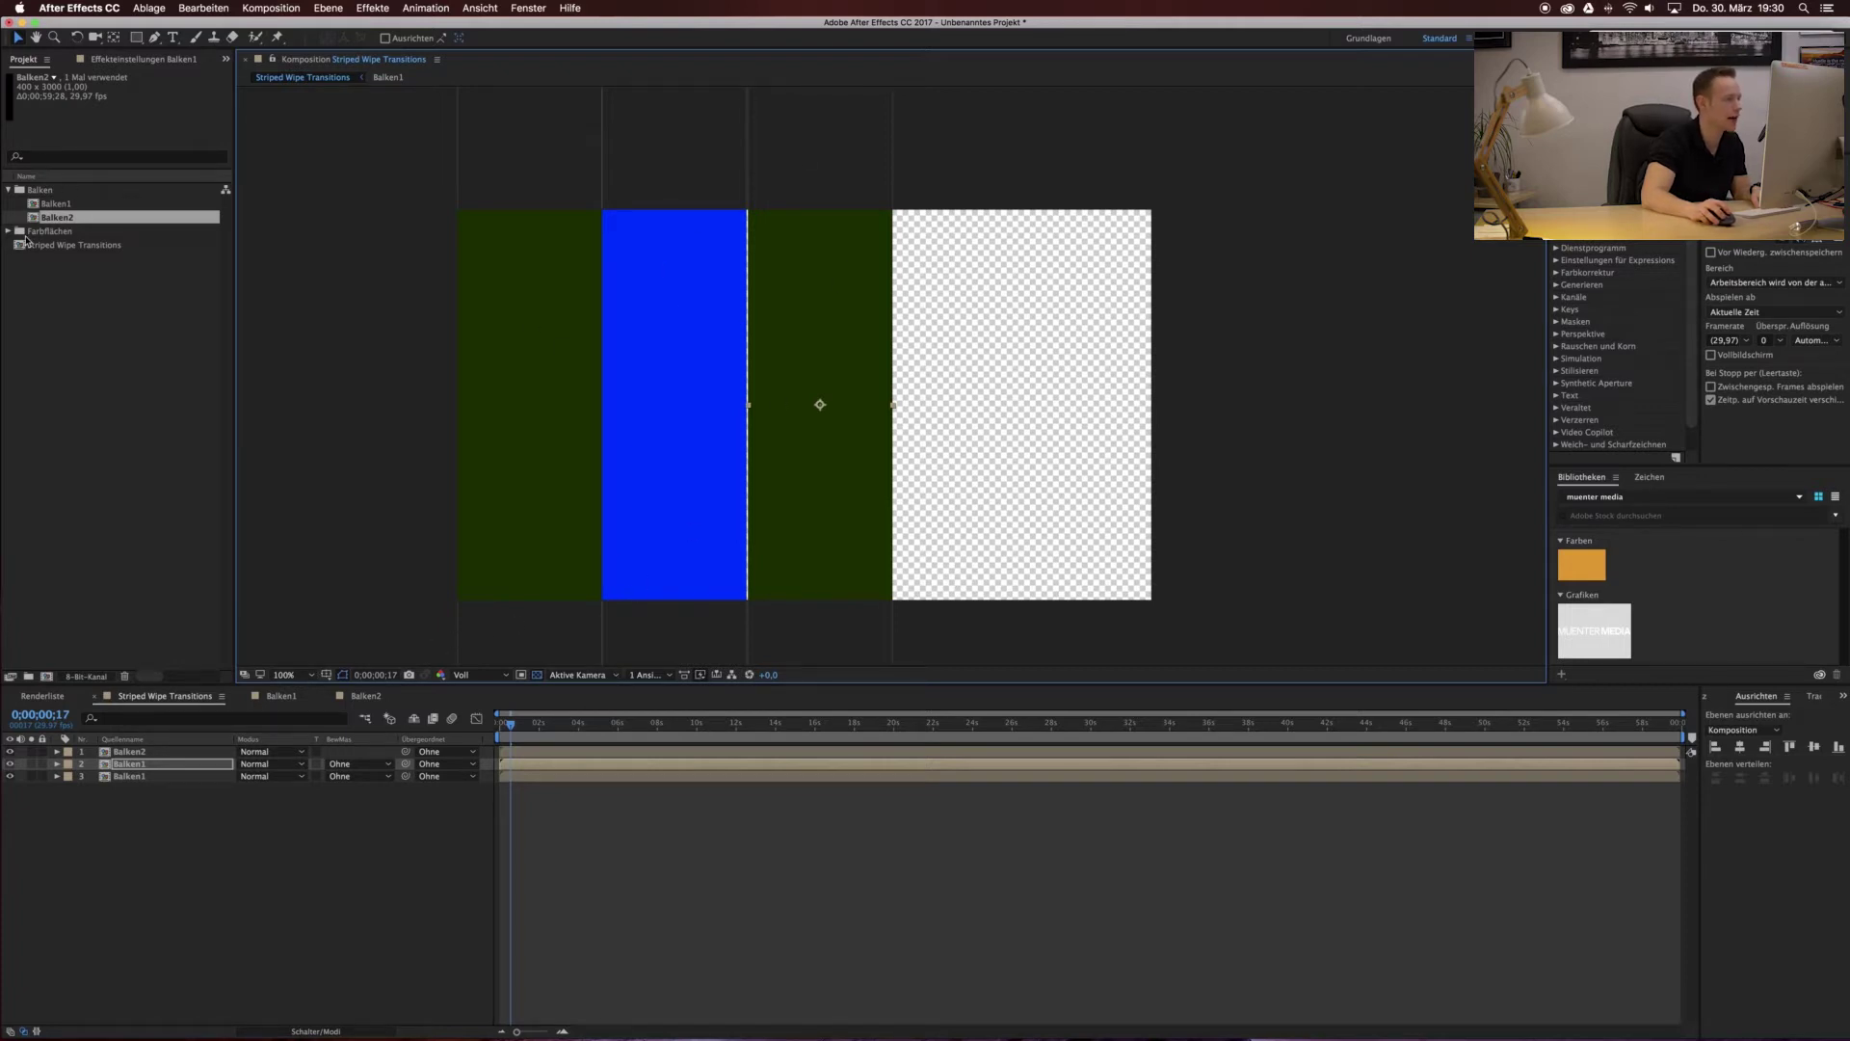
At 1600% magnification, butt the green copy exactly against the blue bar's edge.
left_click(306, 675)
left_click(352, 876)
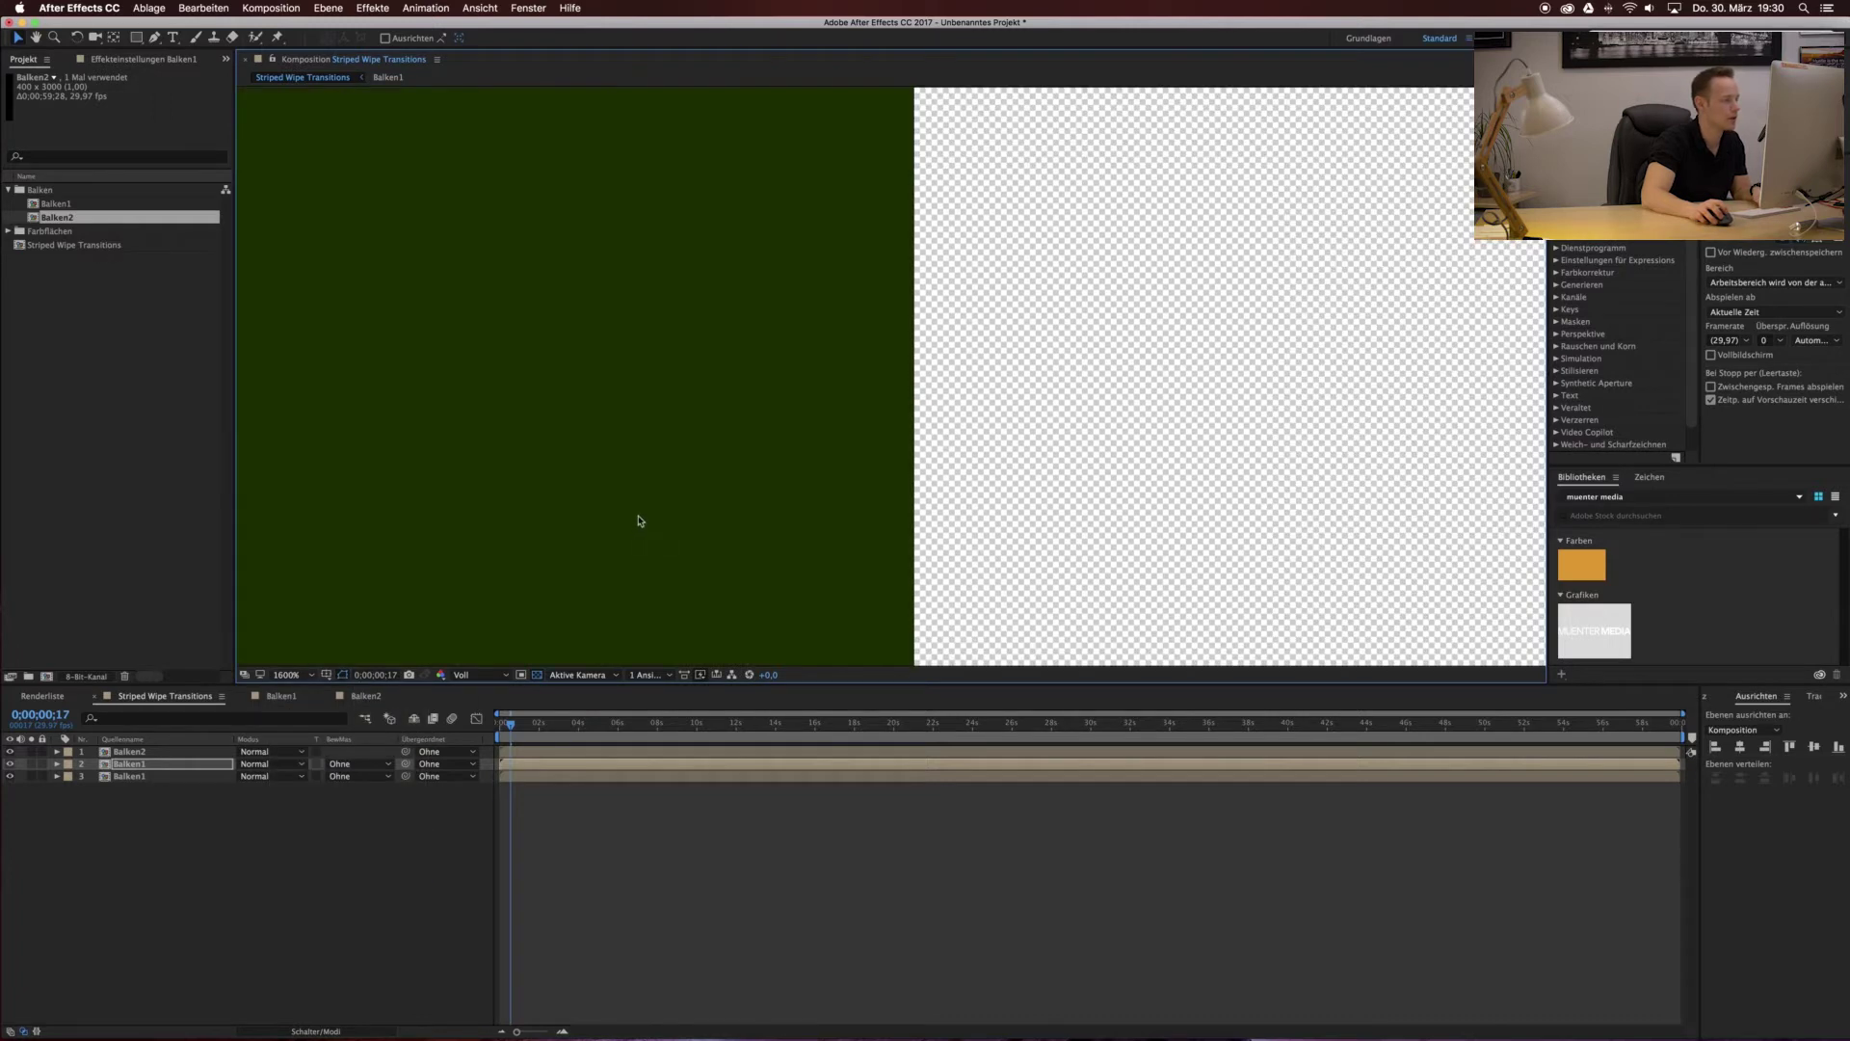
key("h")
left_click_drag(638, 520, 935, 404)
key("v")
left_click_drag(1145, 344, 1120, 349)
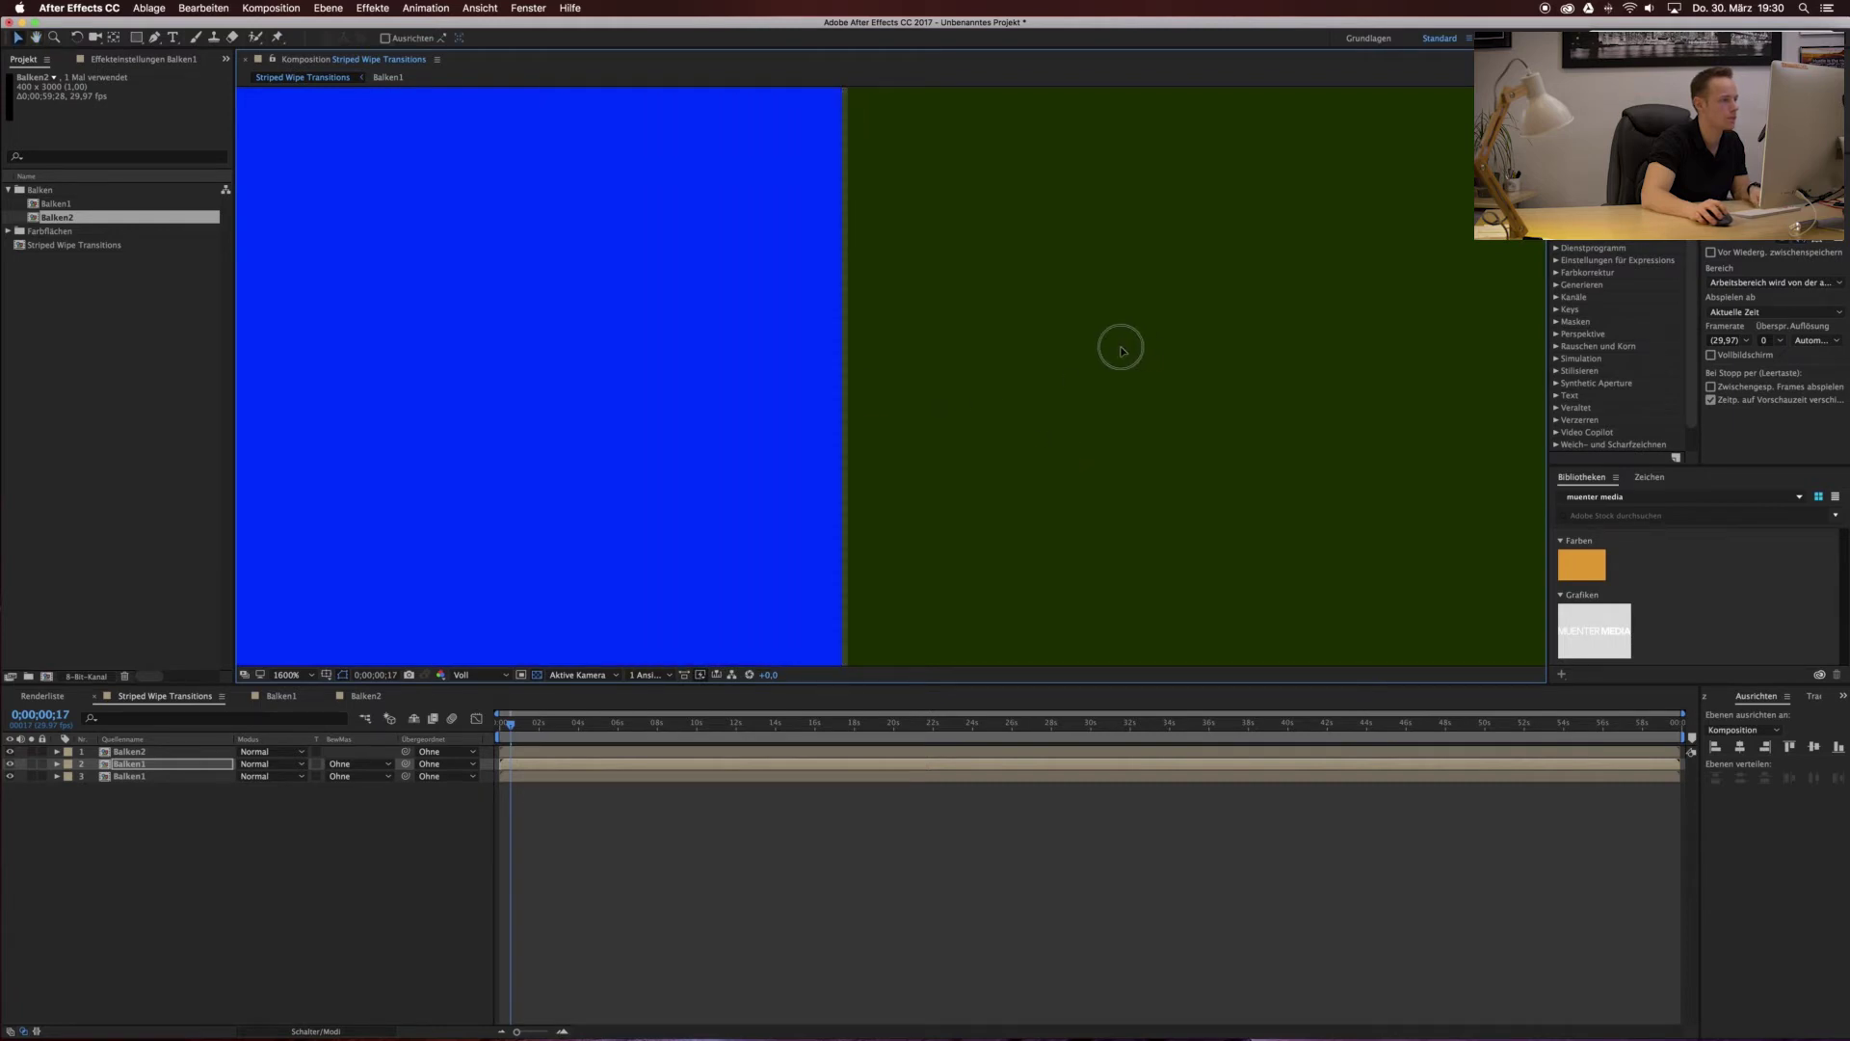
scroll(798, 442, "down", 1)
scroll(799, 444, "down", 1)
scroll(799, 444, "down", 2)
Recentre the bars in the viewer and duplicate the blue Balken2 layer.
left_click(950, 443)
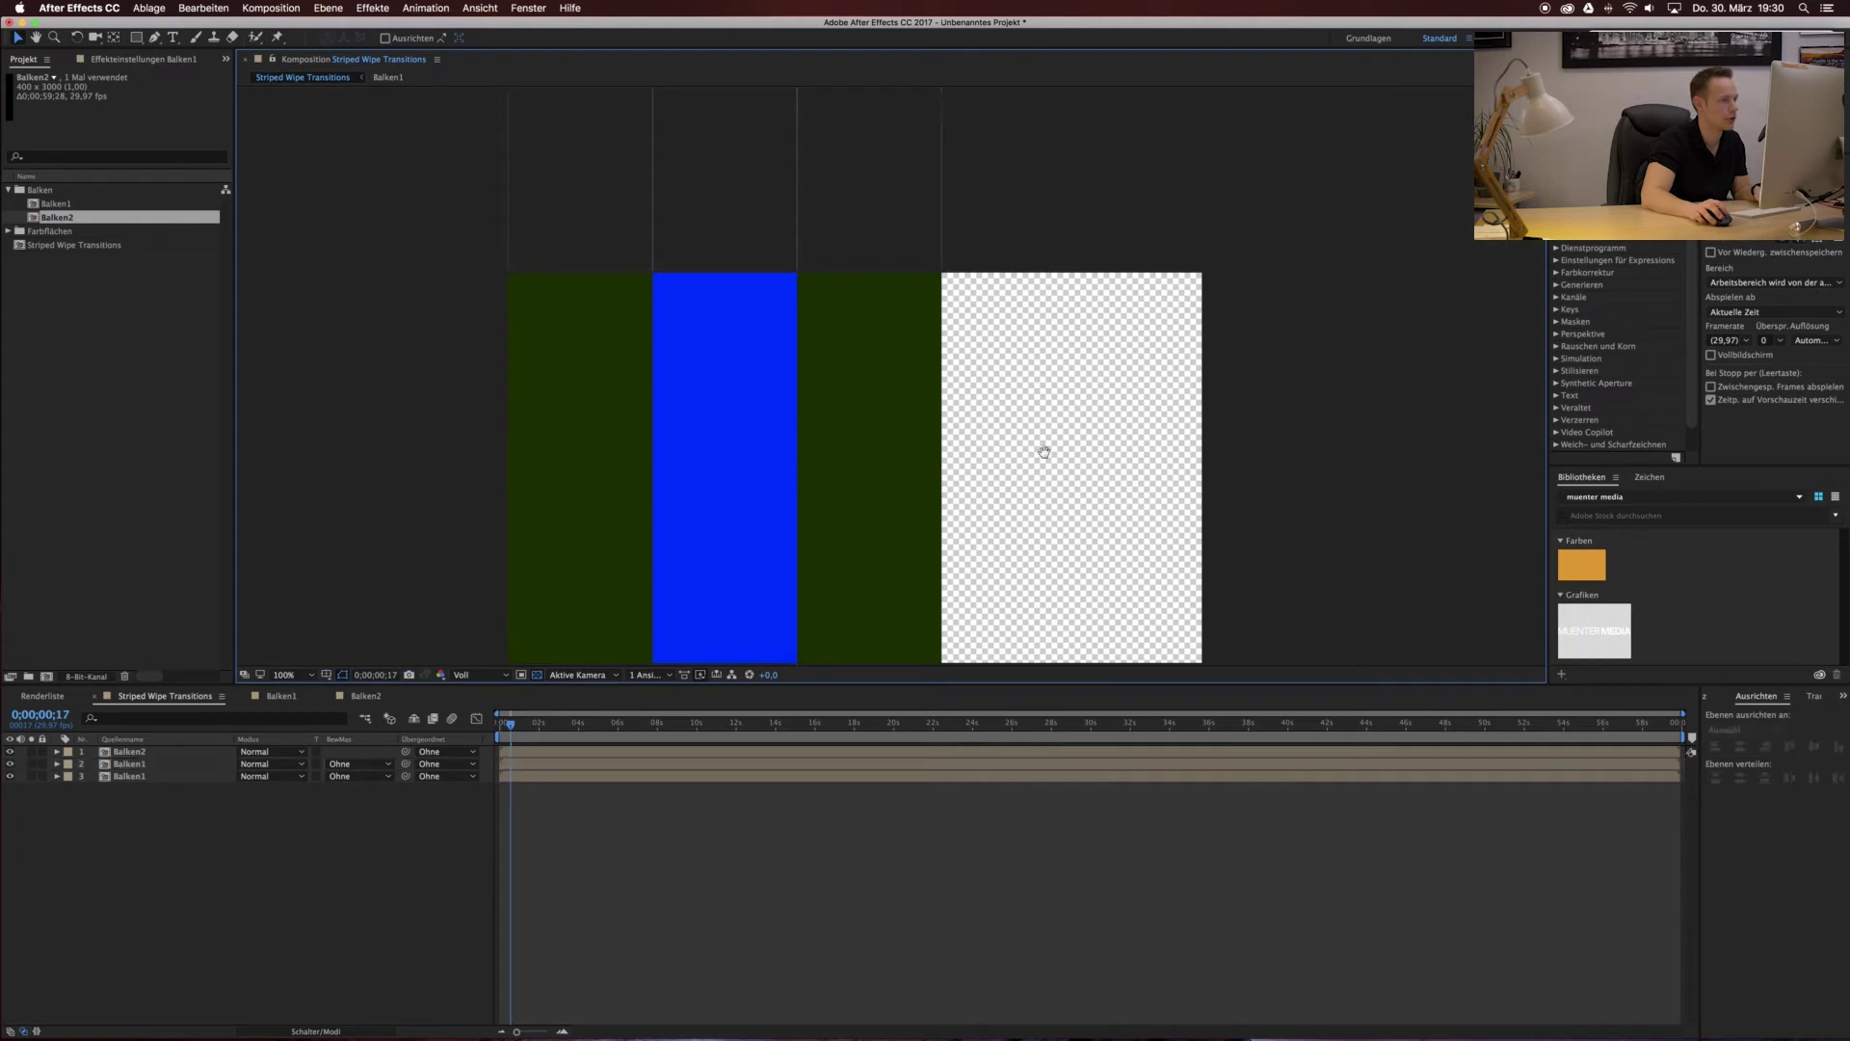
left_click_drag(1036, 446, 977, 399)
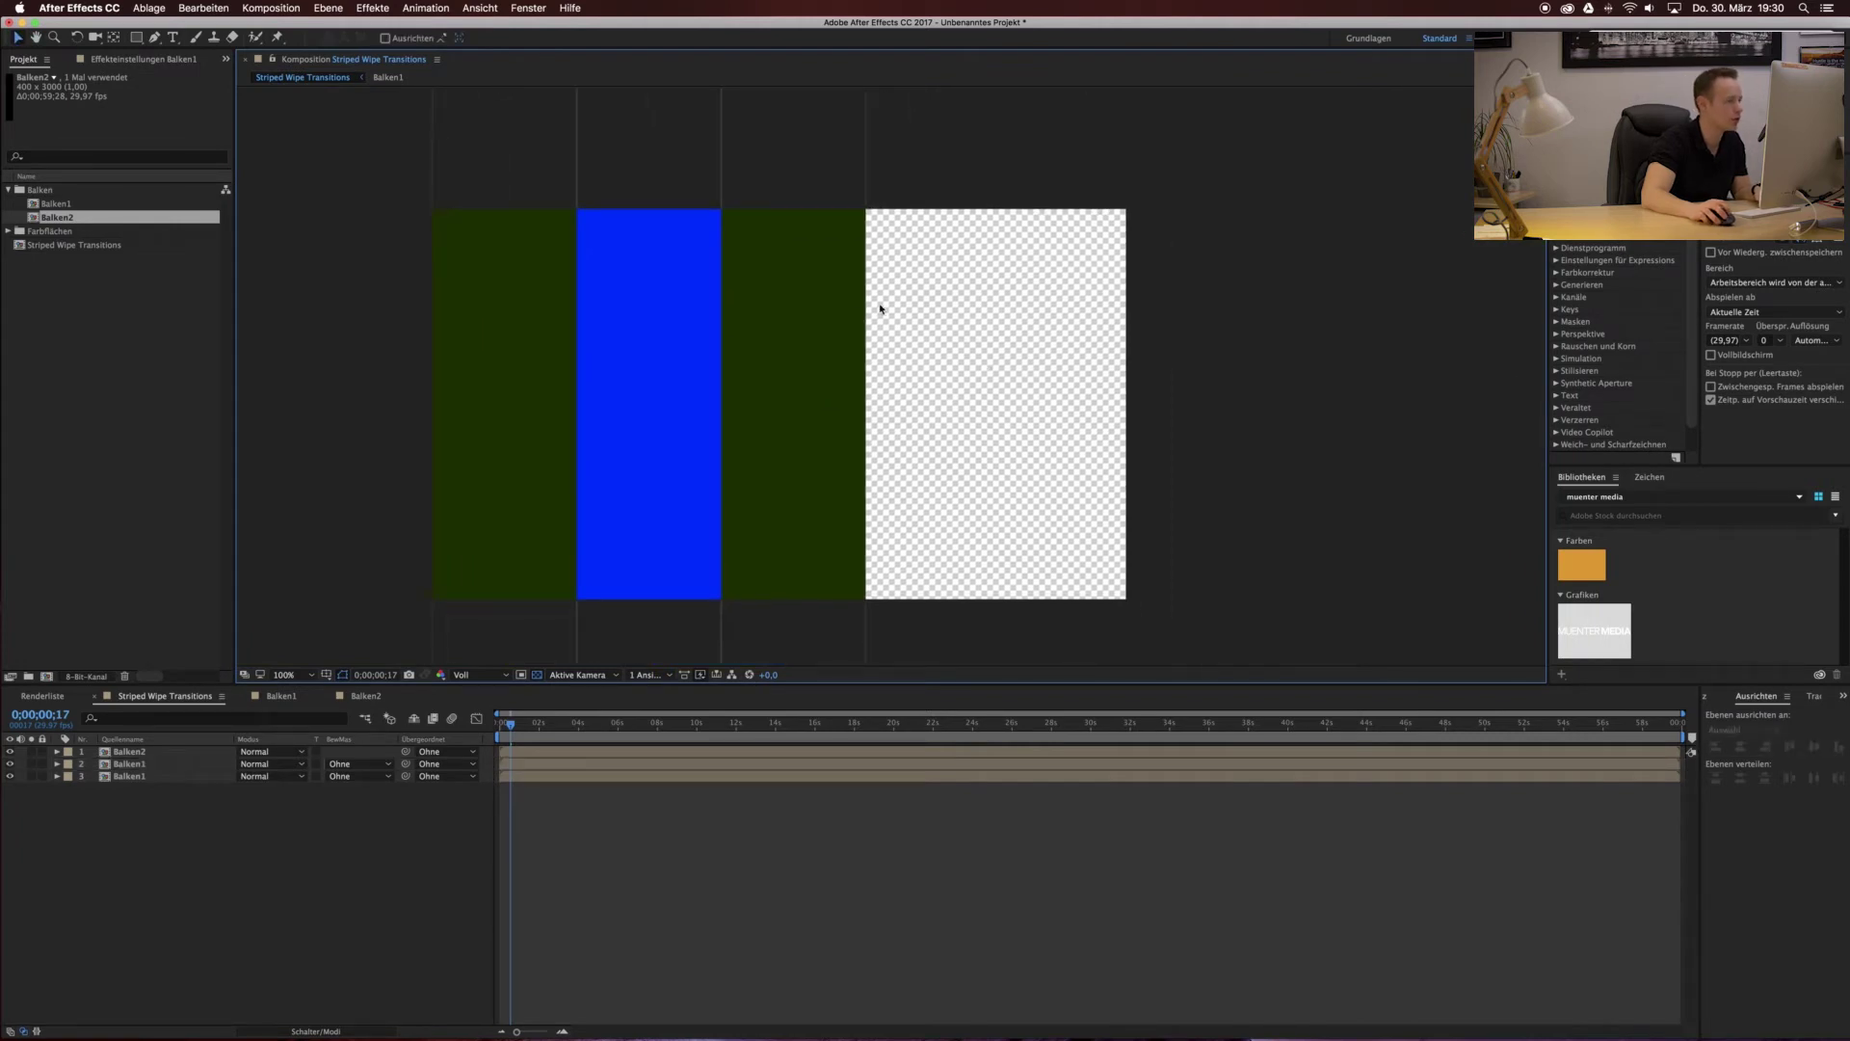
left_click(129, 751)
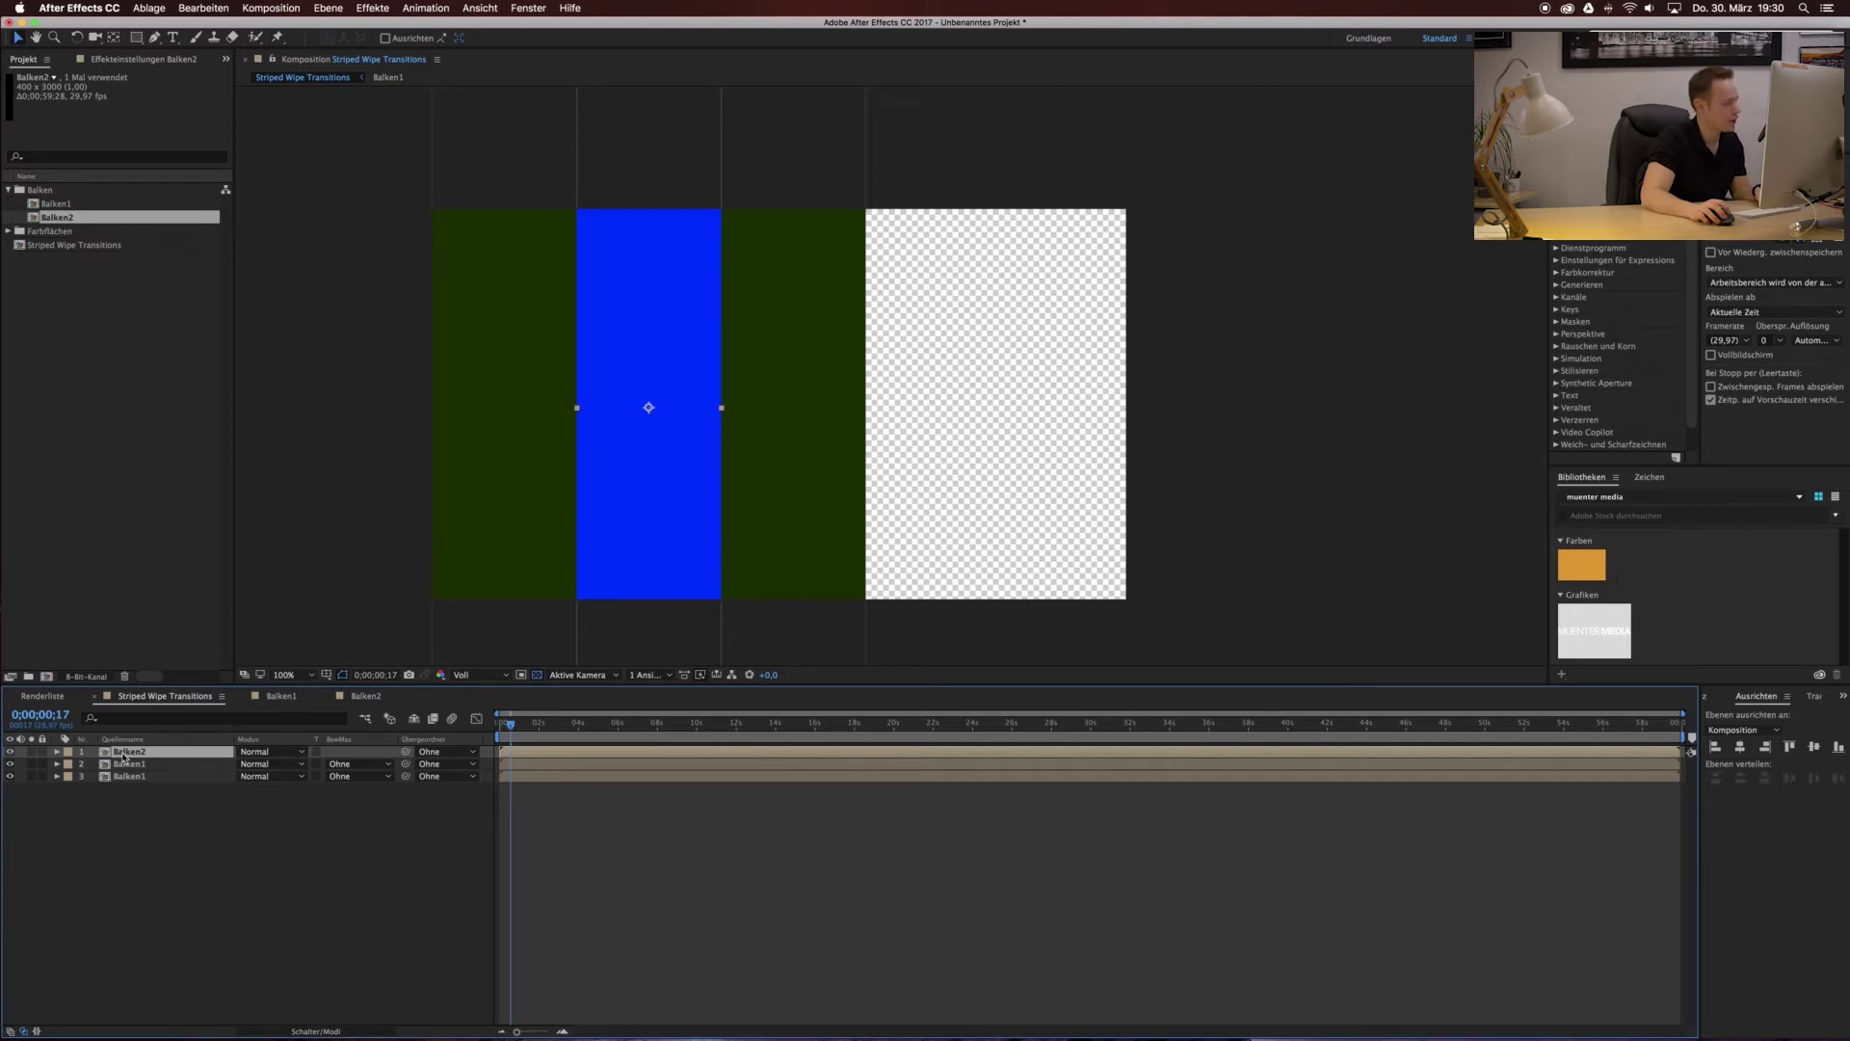
key("super+d")
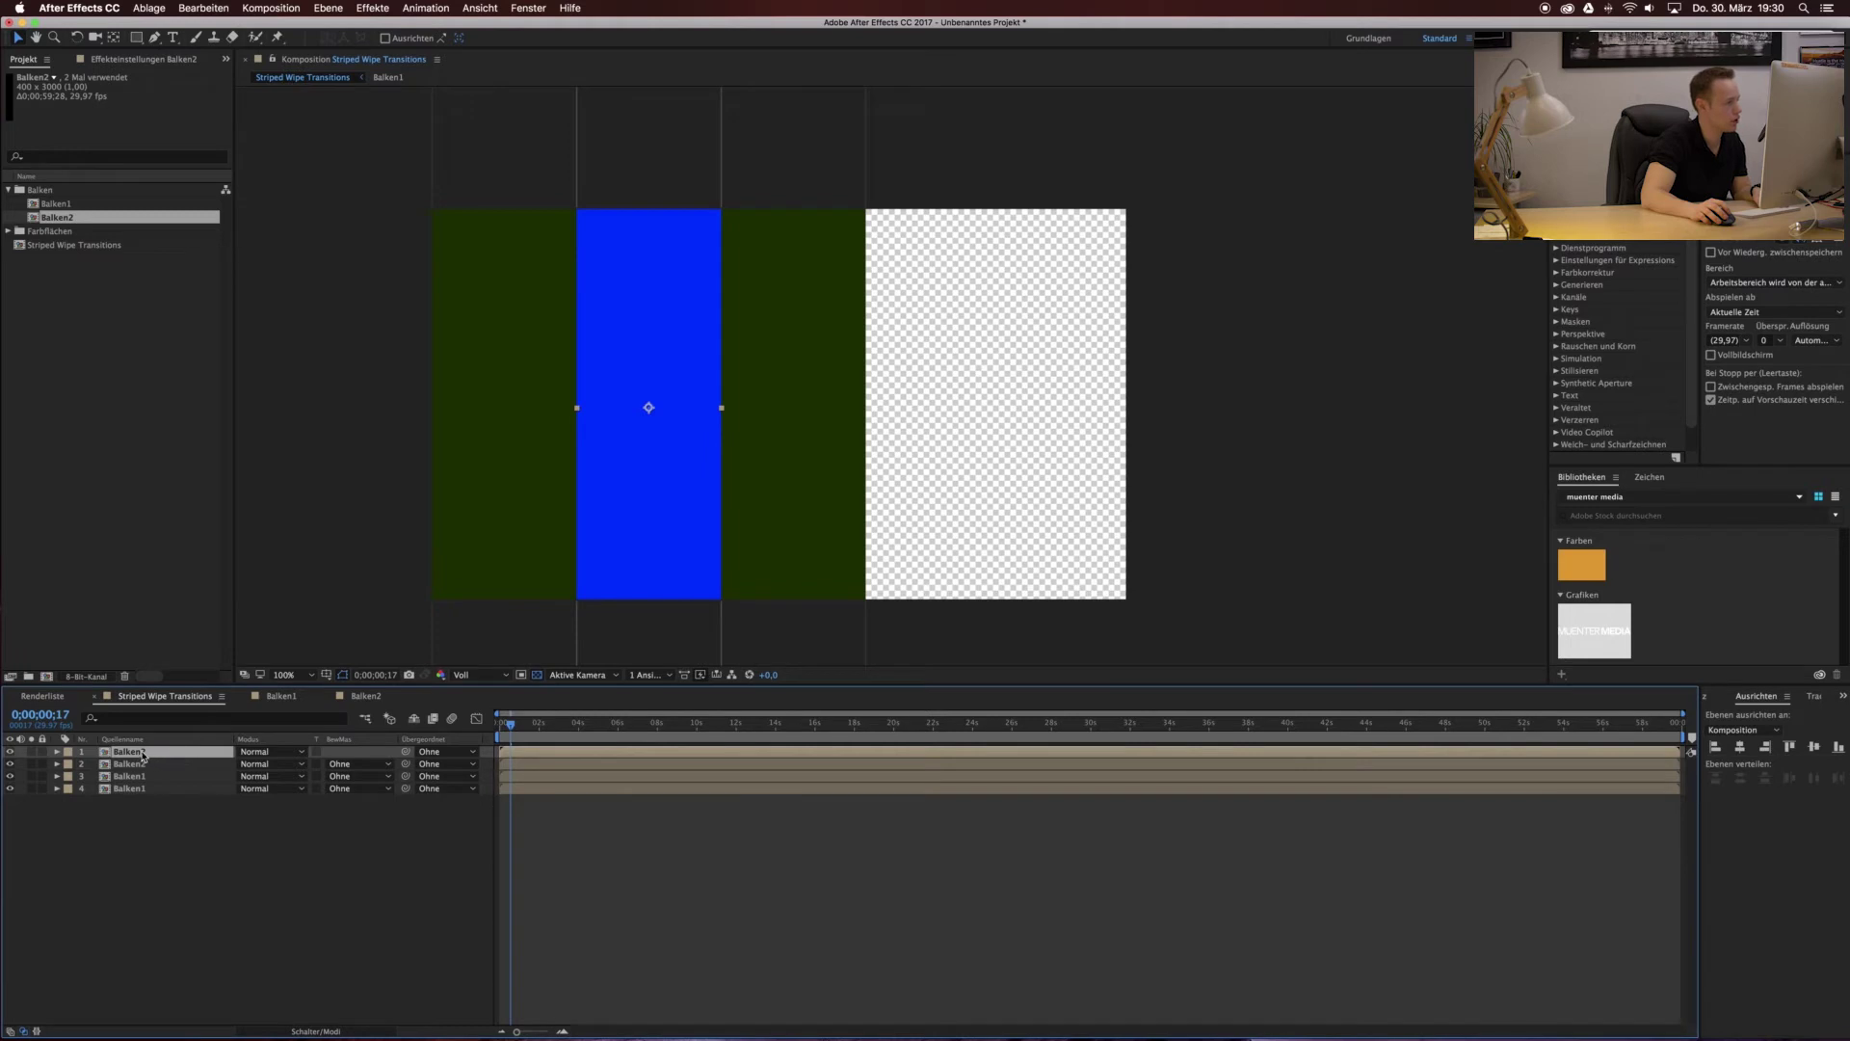
Move the blue bar copy right, then at 1600% zoom slide it flush to close the gap.
left_click_drag(656, 334, 948, 328)
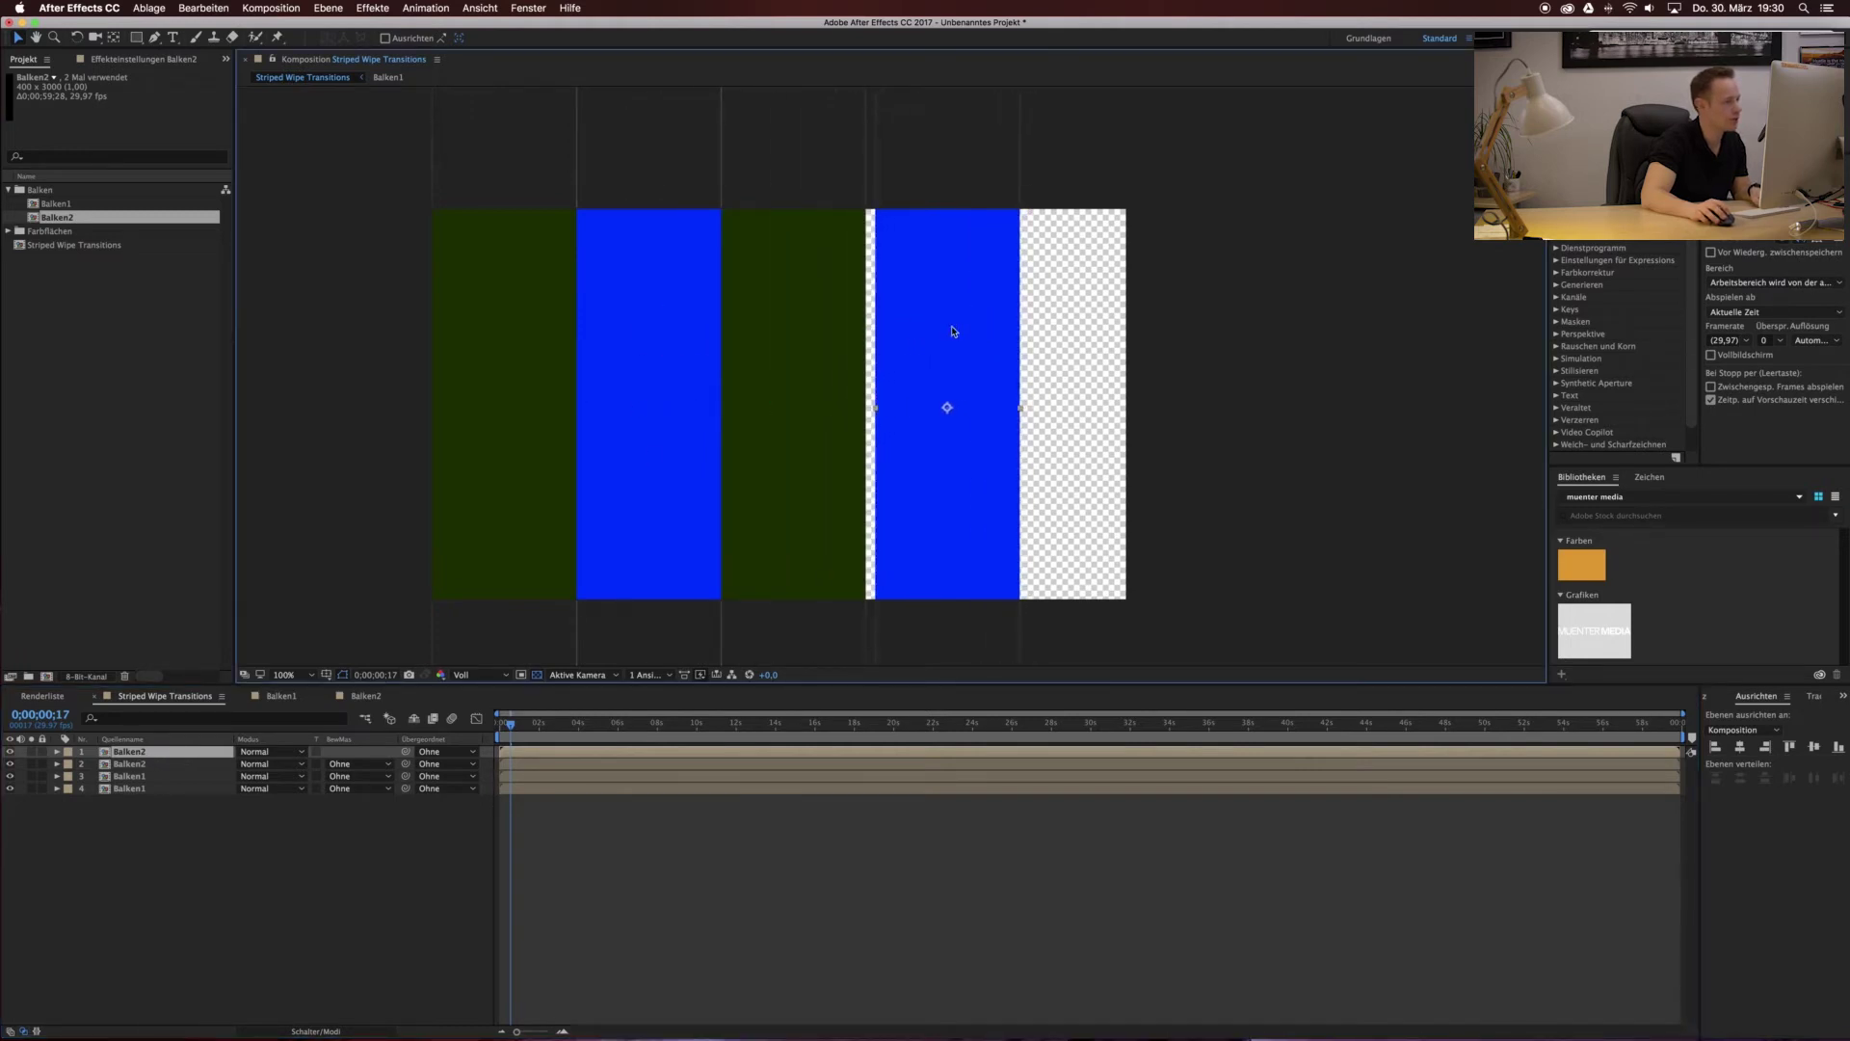
left_click(289, 674)
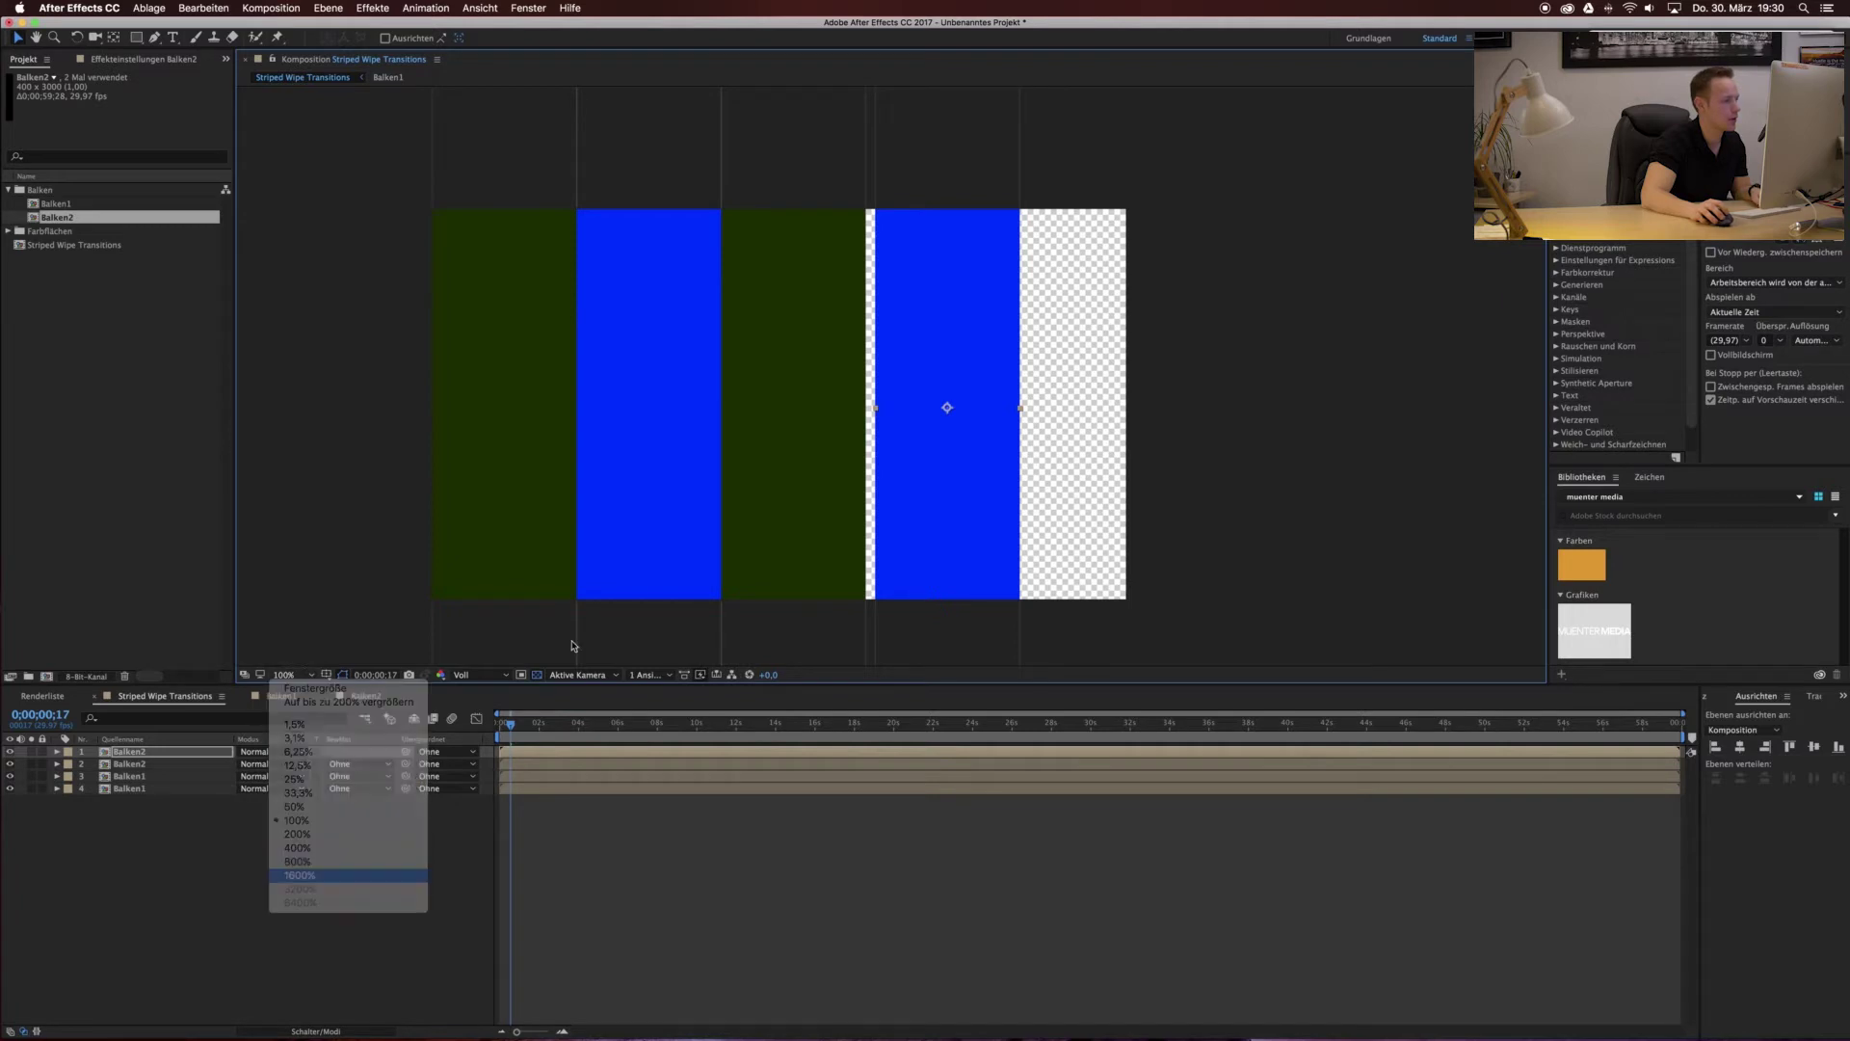
left_click(301, 874)
left_click_drag(681, 557, 770, 578)
left_click_drag(1078, 352, 943, 350)
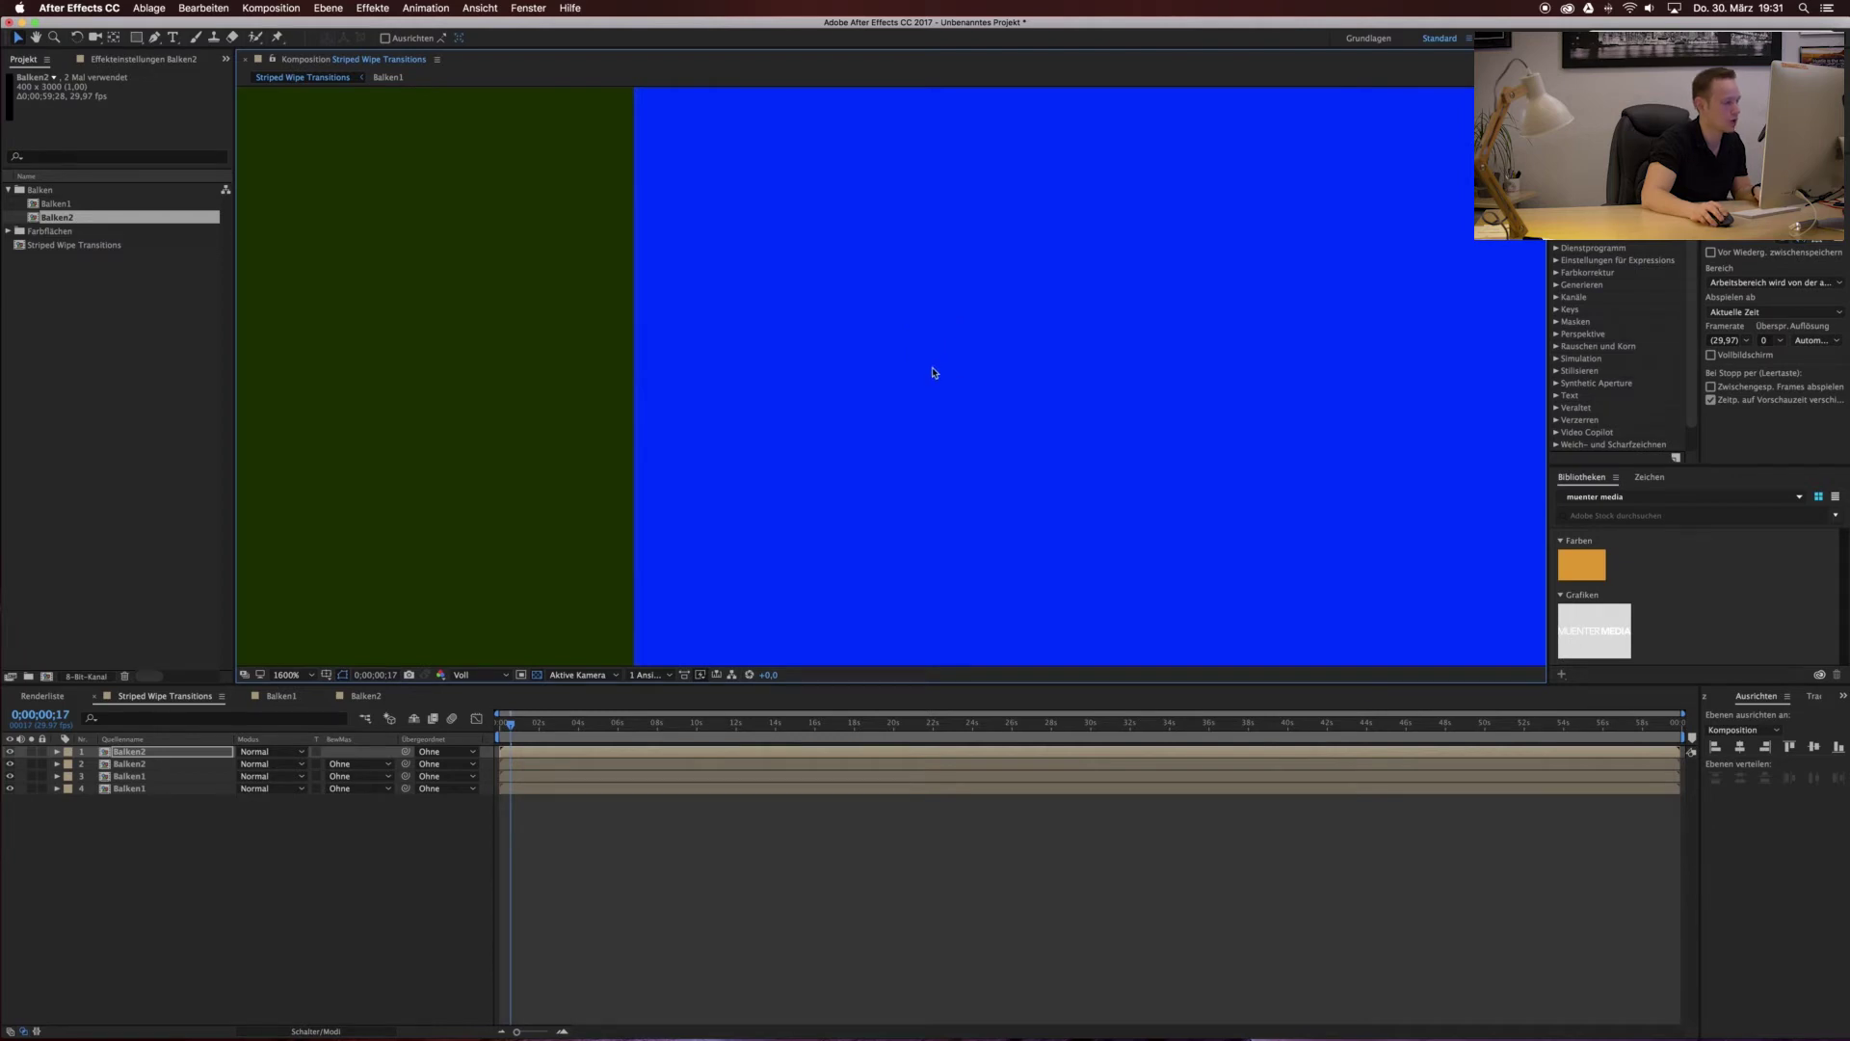
scroll(933, 372, "down", 2)
scroll(933, 375, "down", 3)
Duplicate the green Balken1 bar and place the copy at the frame's right edge.
left_click(144, 796)
left_click(139, 790)
key("super+d")
left_click_drag(554, 466, 1133, 489)
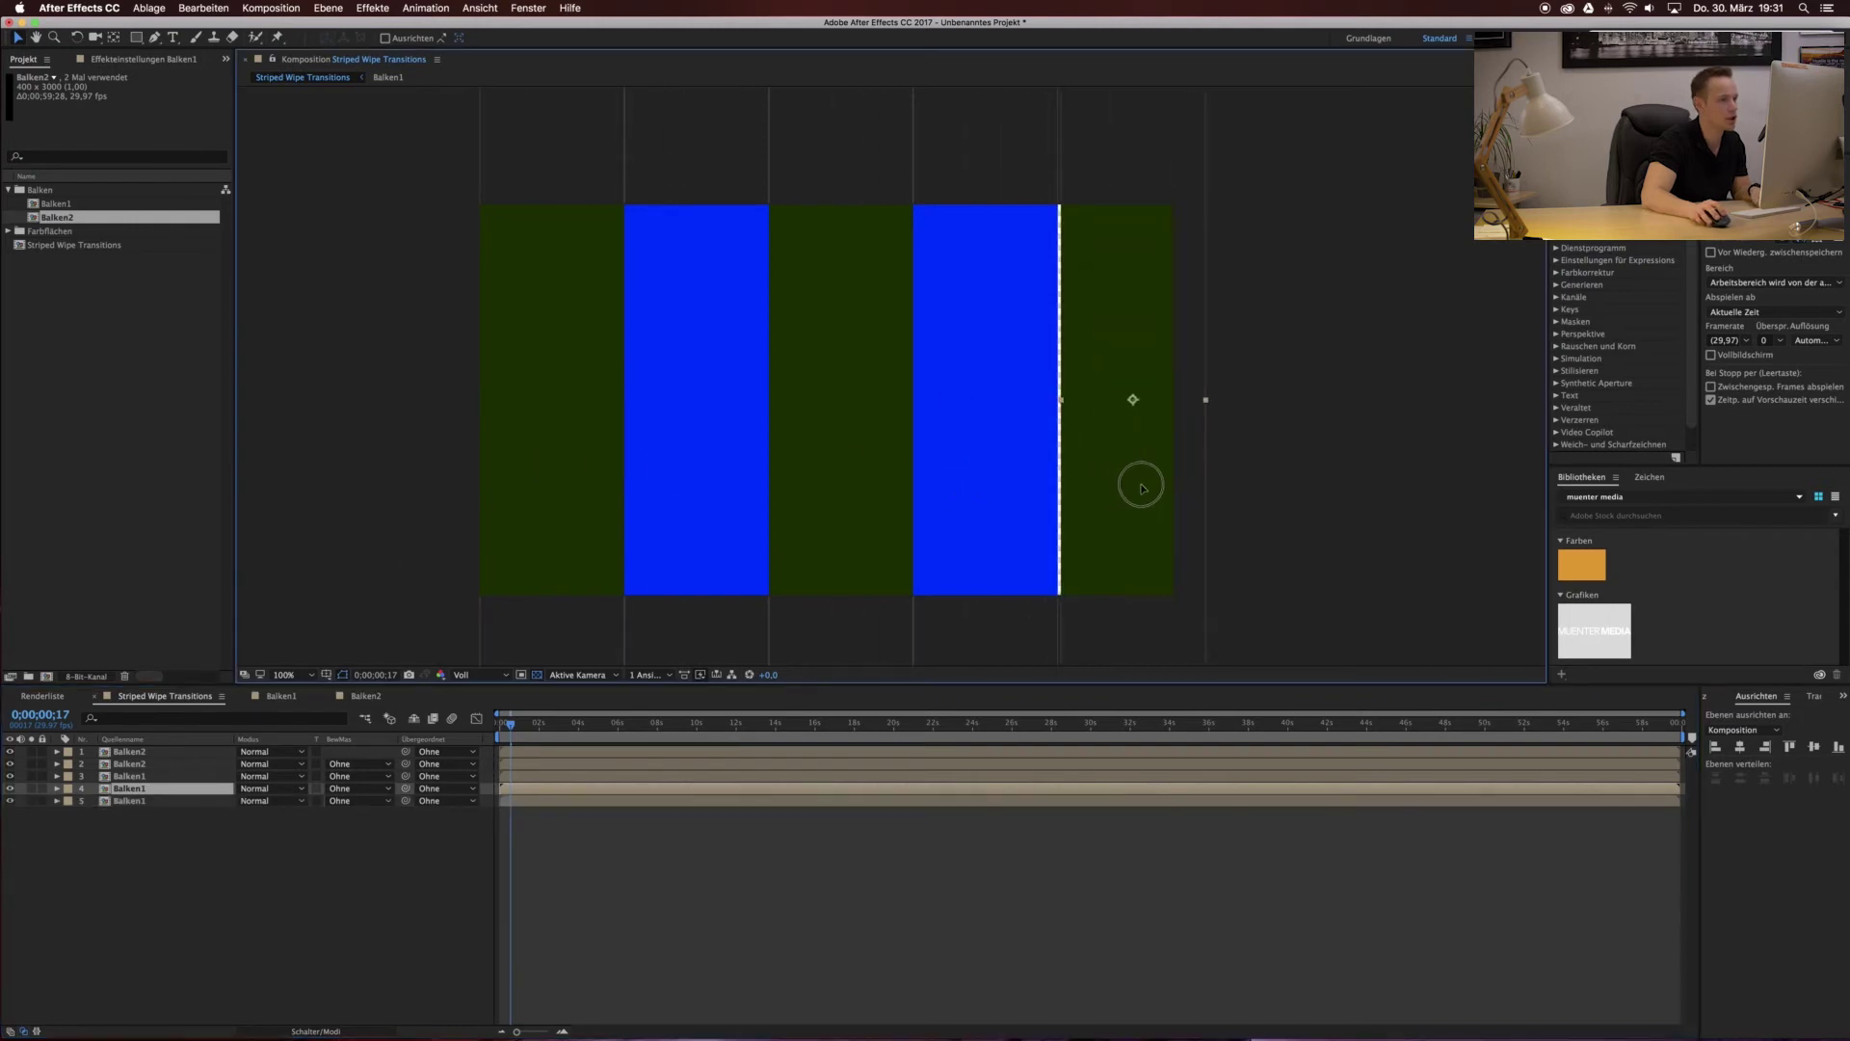
key("Return")
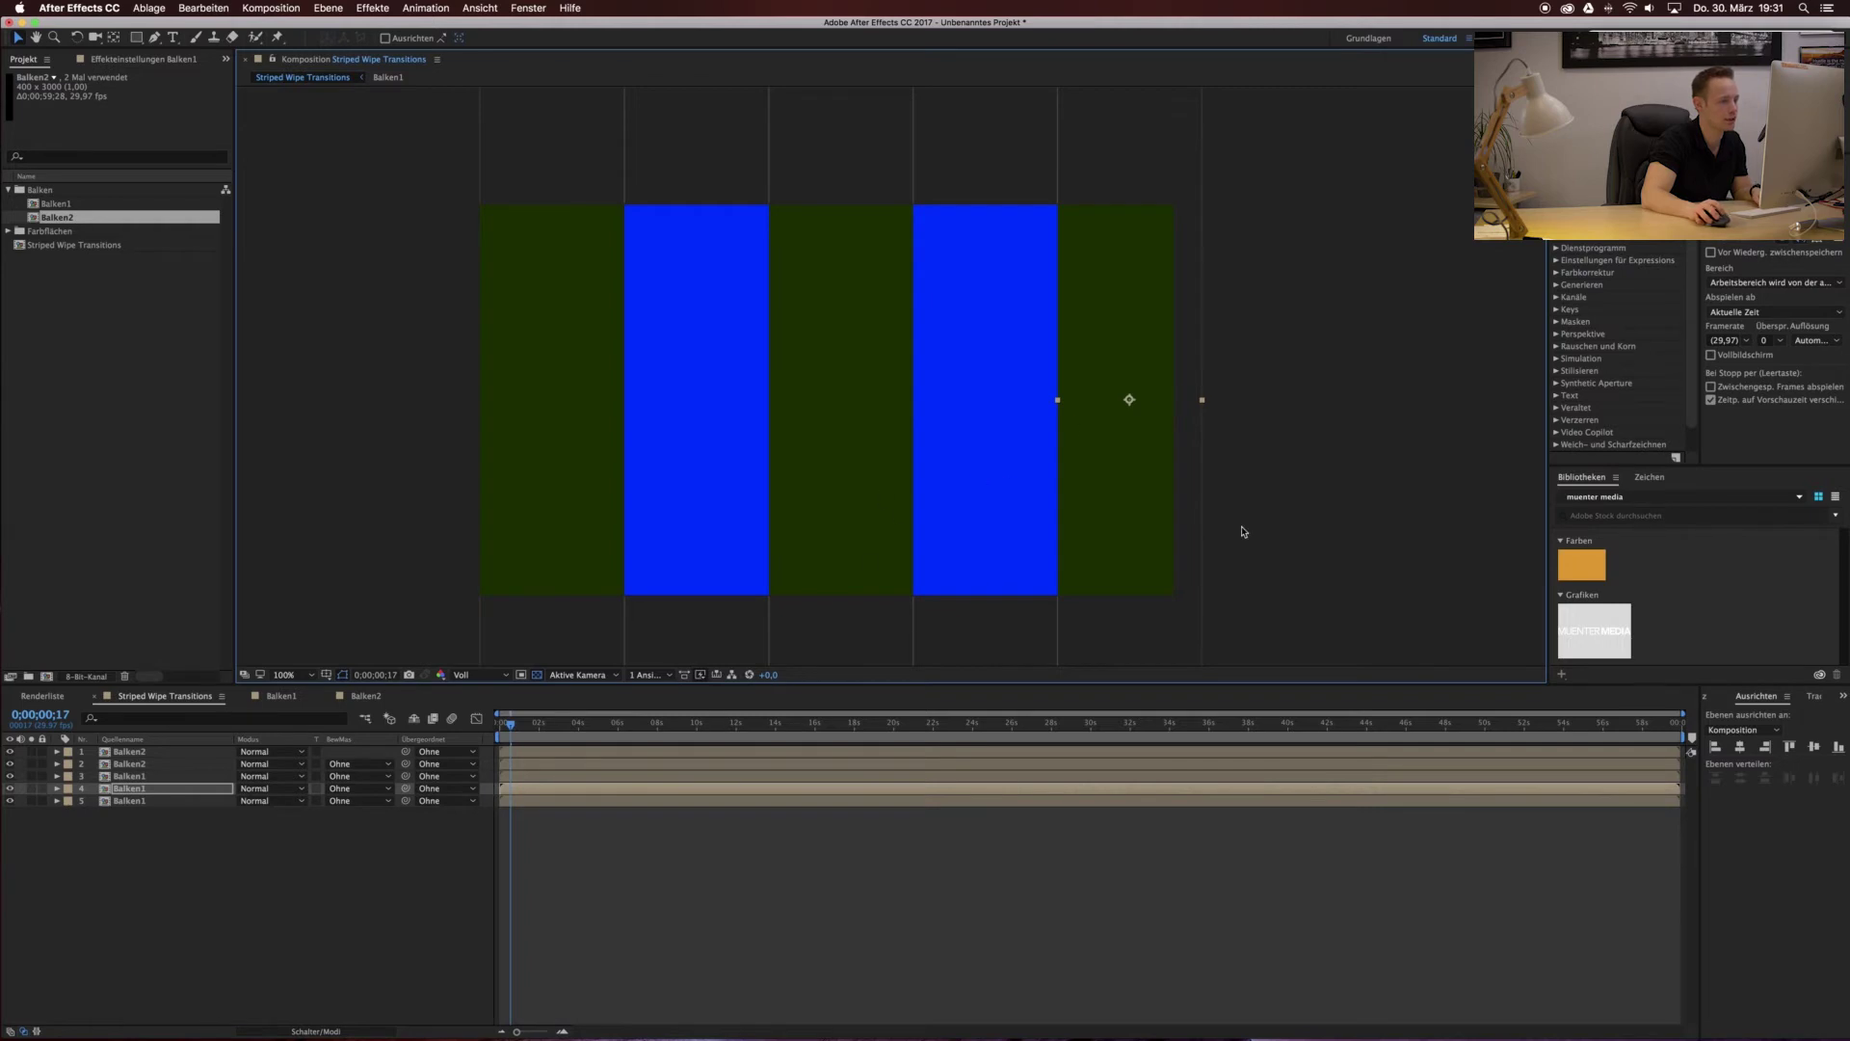
left_click(1343, 483)
left_click(188, 887)
key("=")
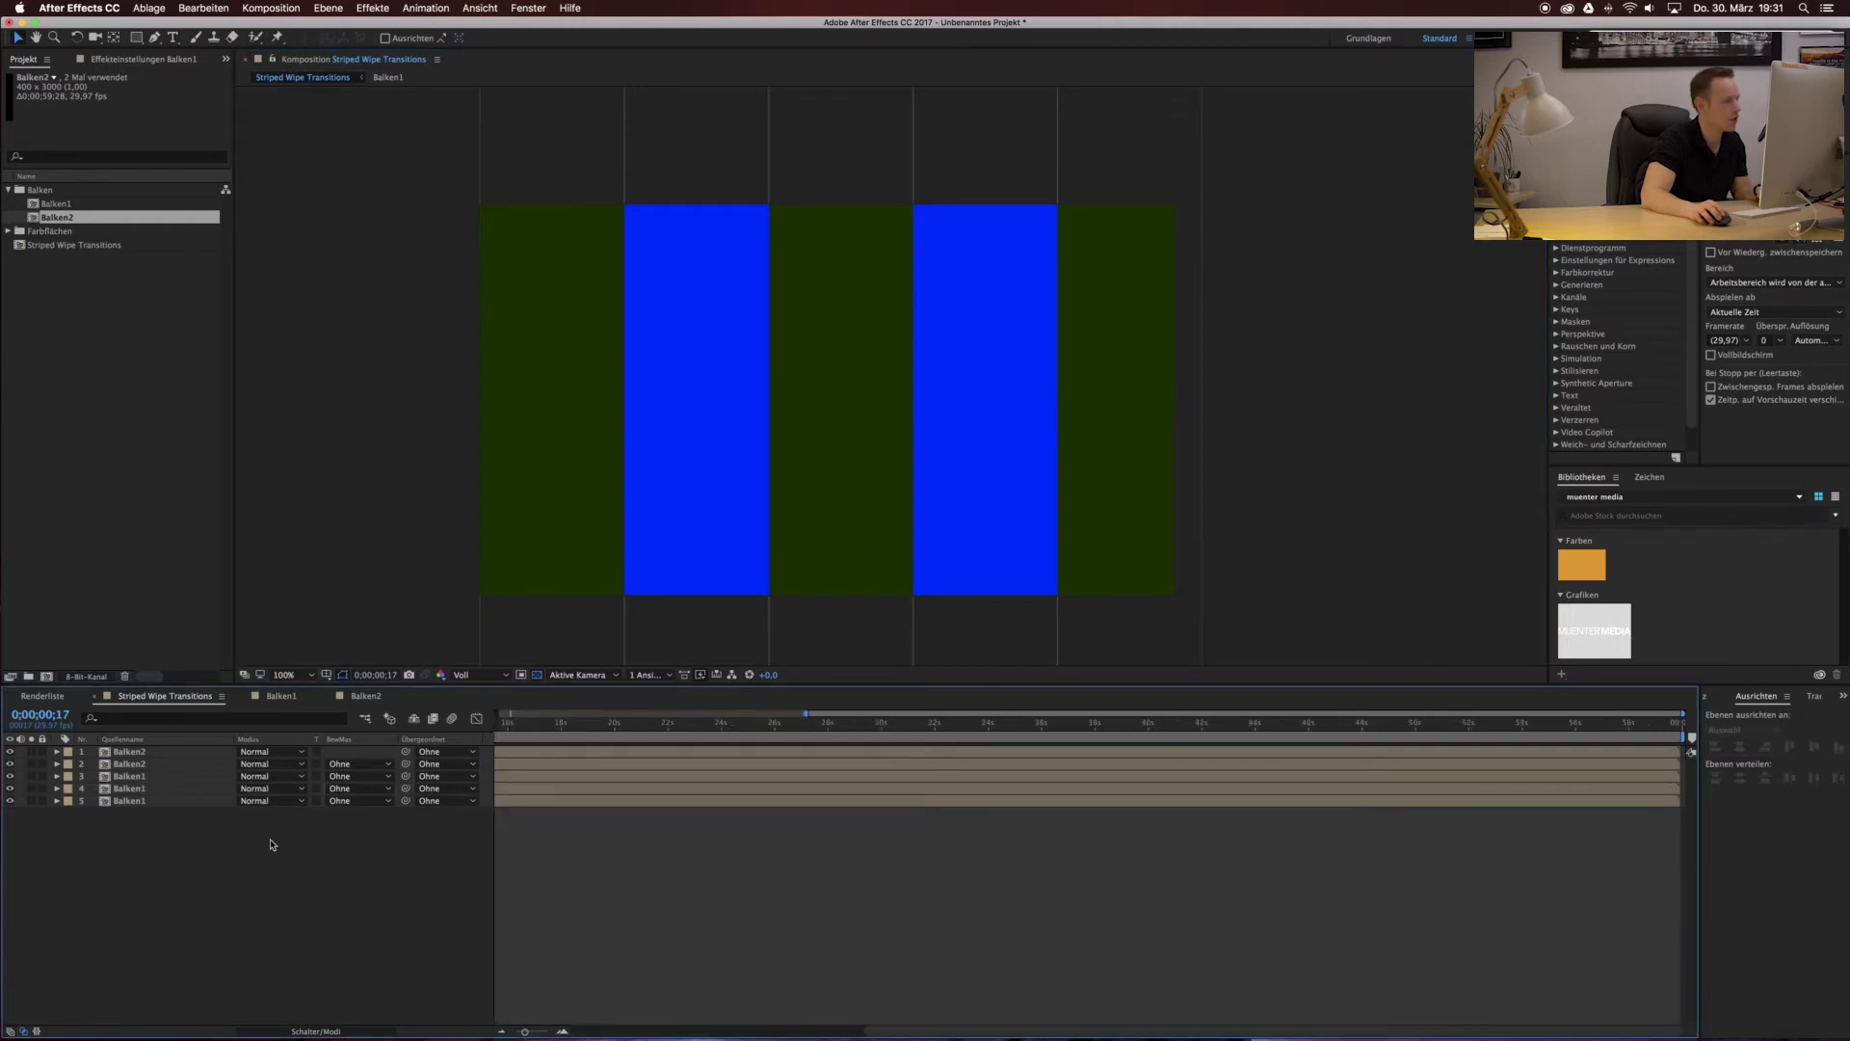
Zoom the timeline back out and preview the stripe animation from the start.
scroll(374, 414, "down", 2)
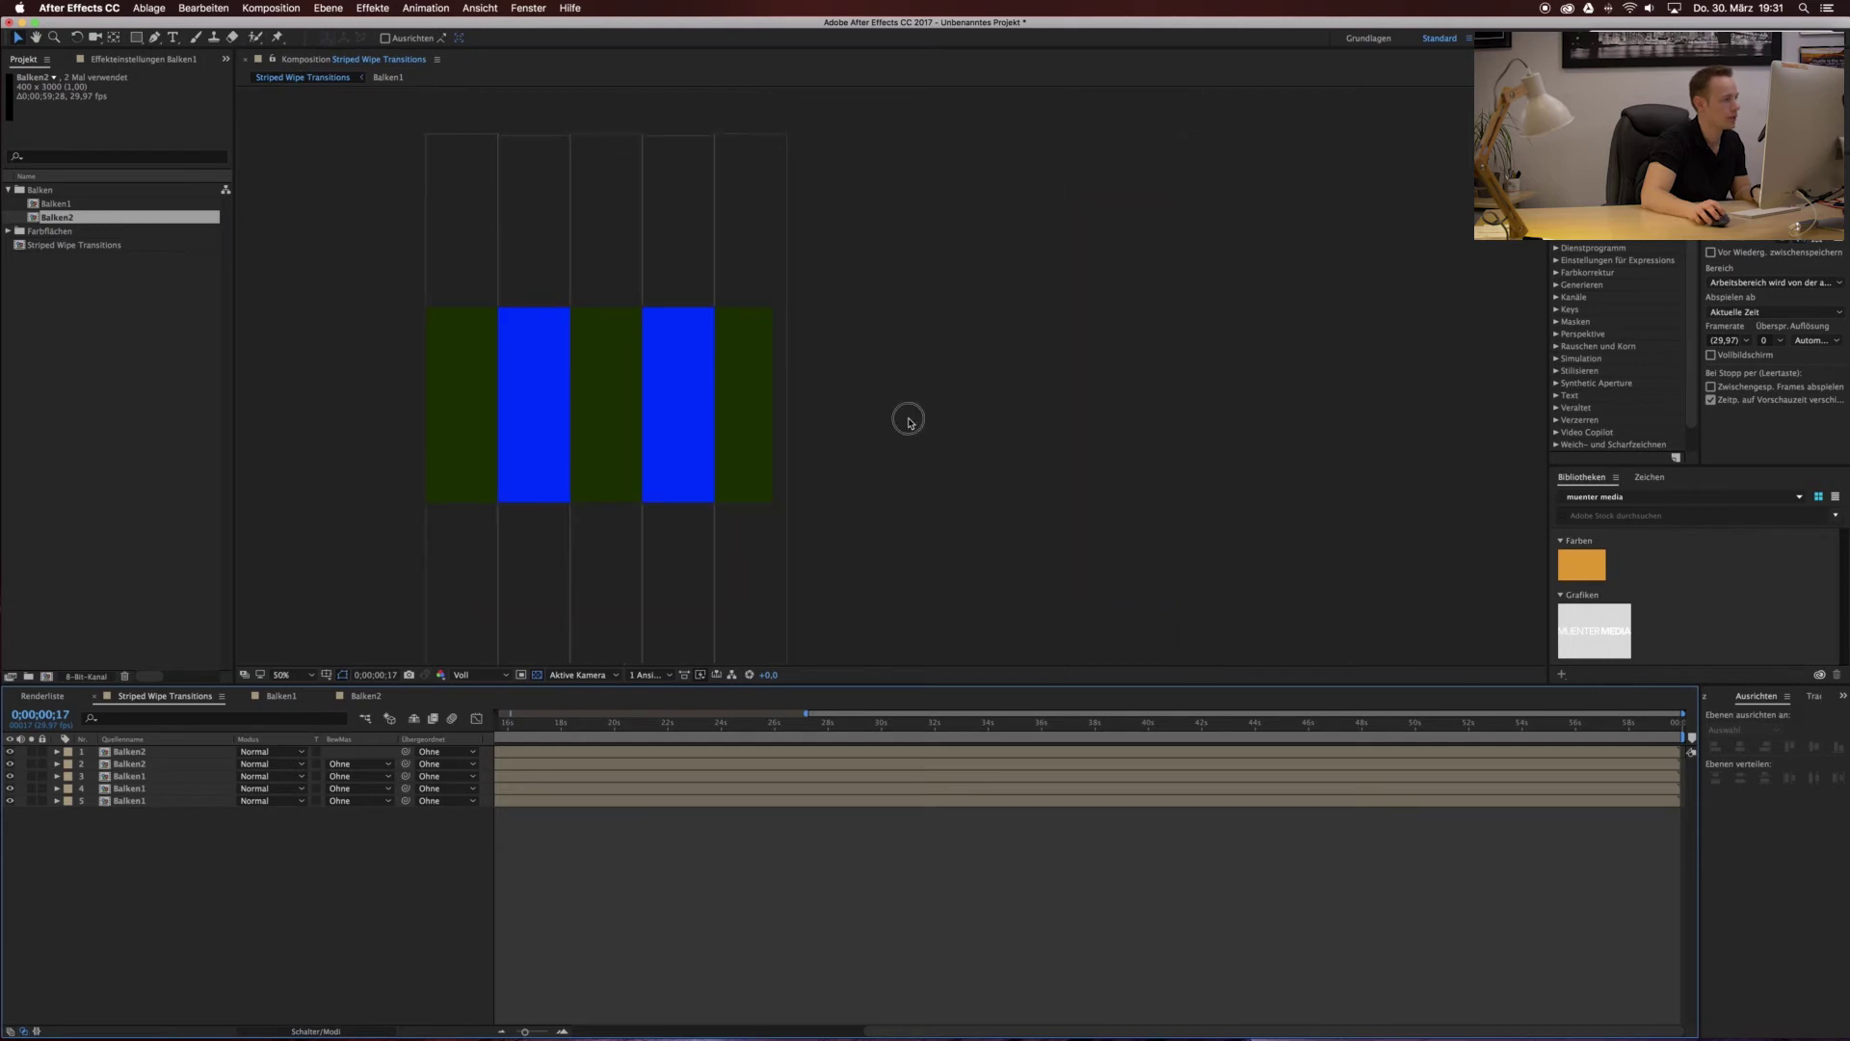
left_click(500, 1032)
left_click(505, 721)
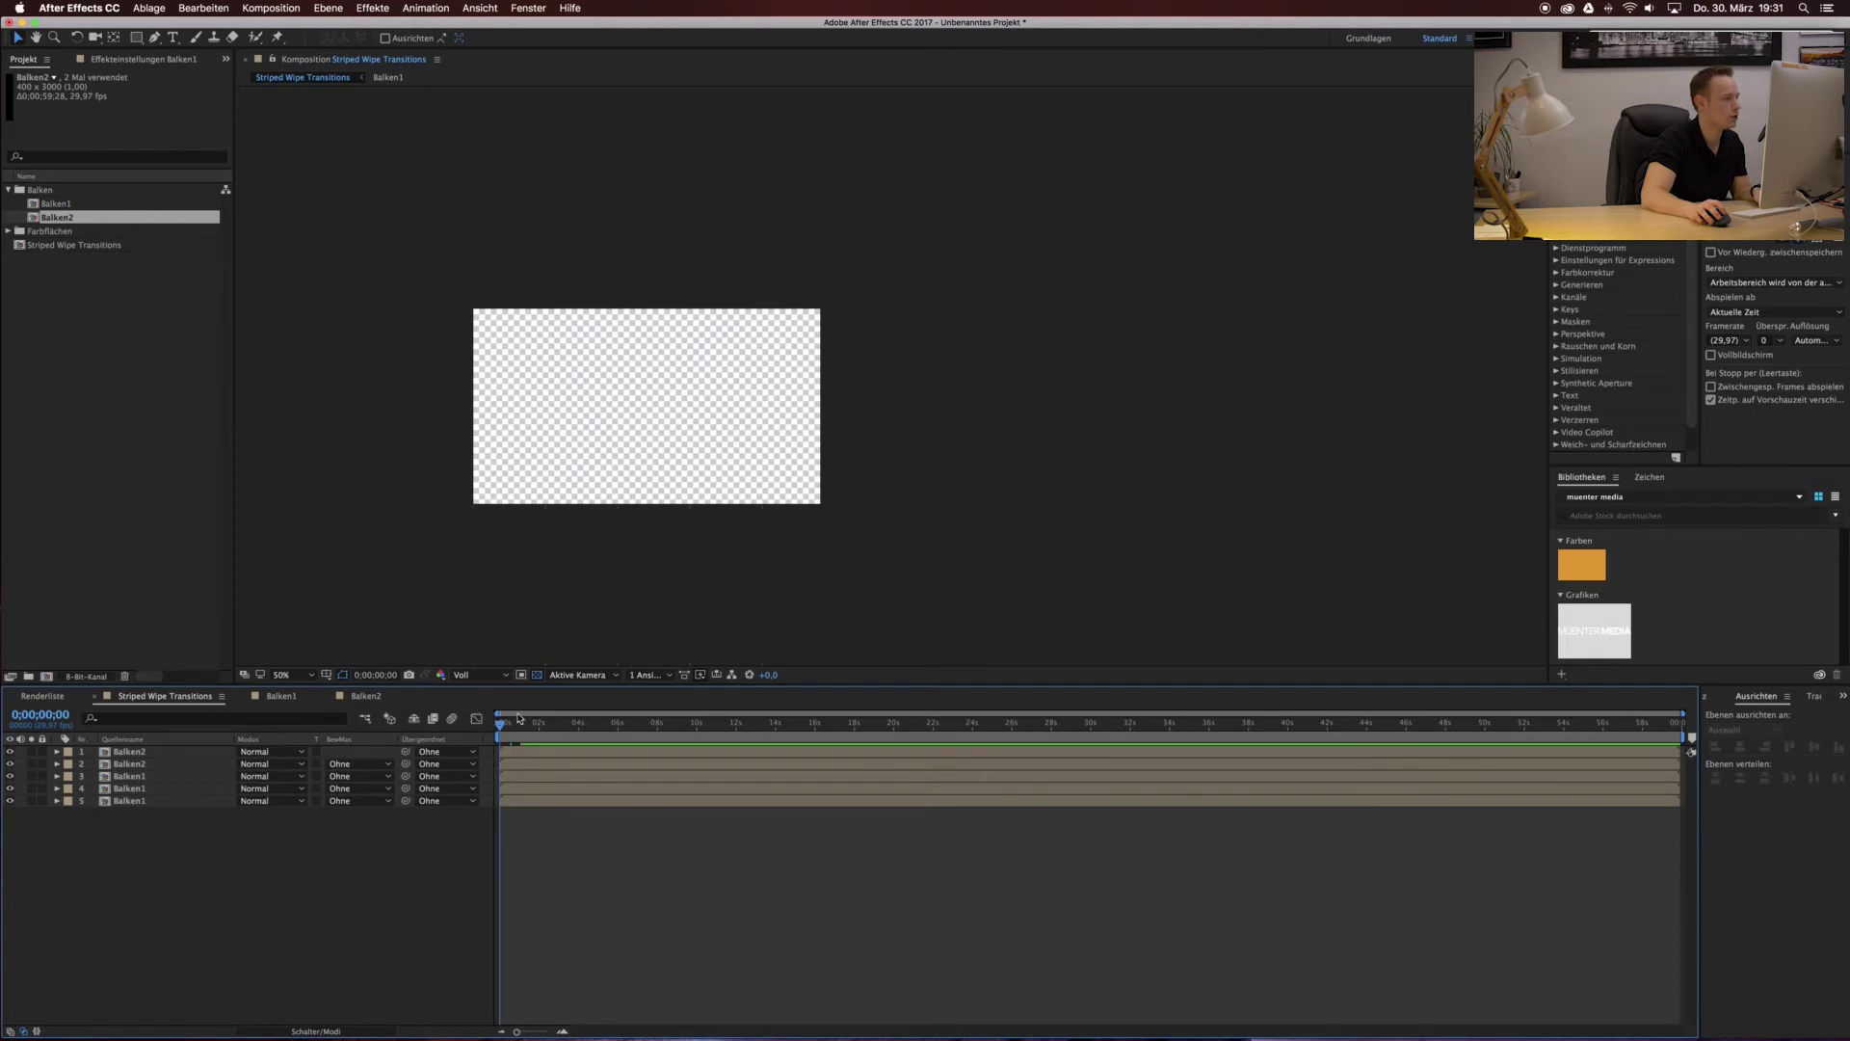
key("space")
key("space")
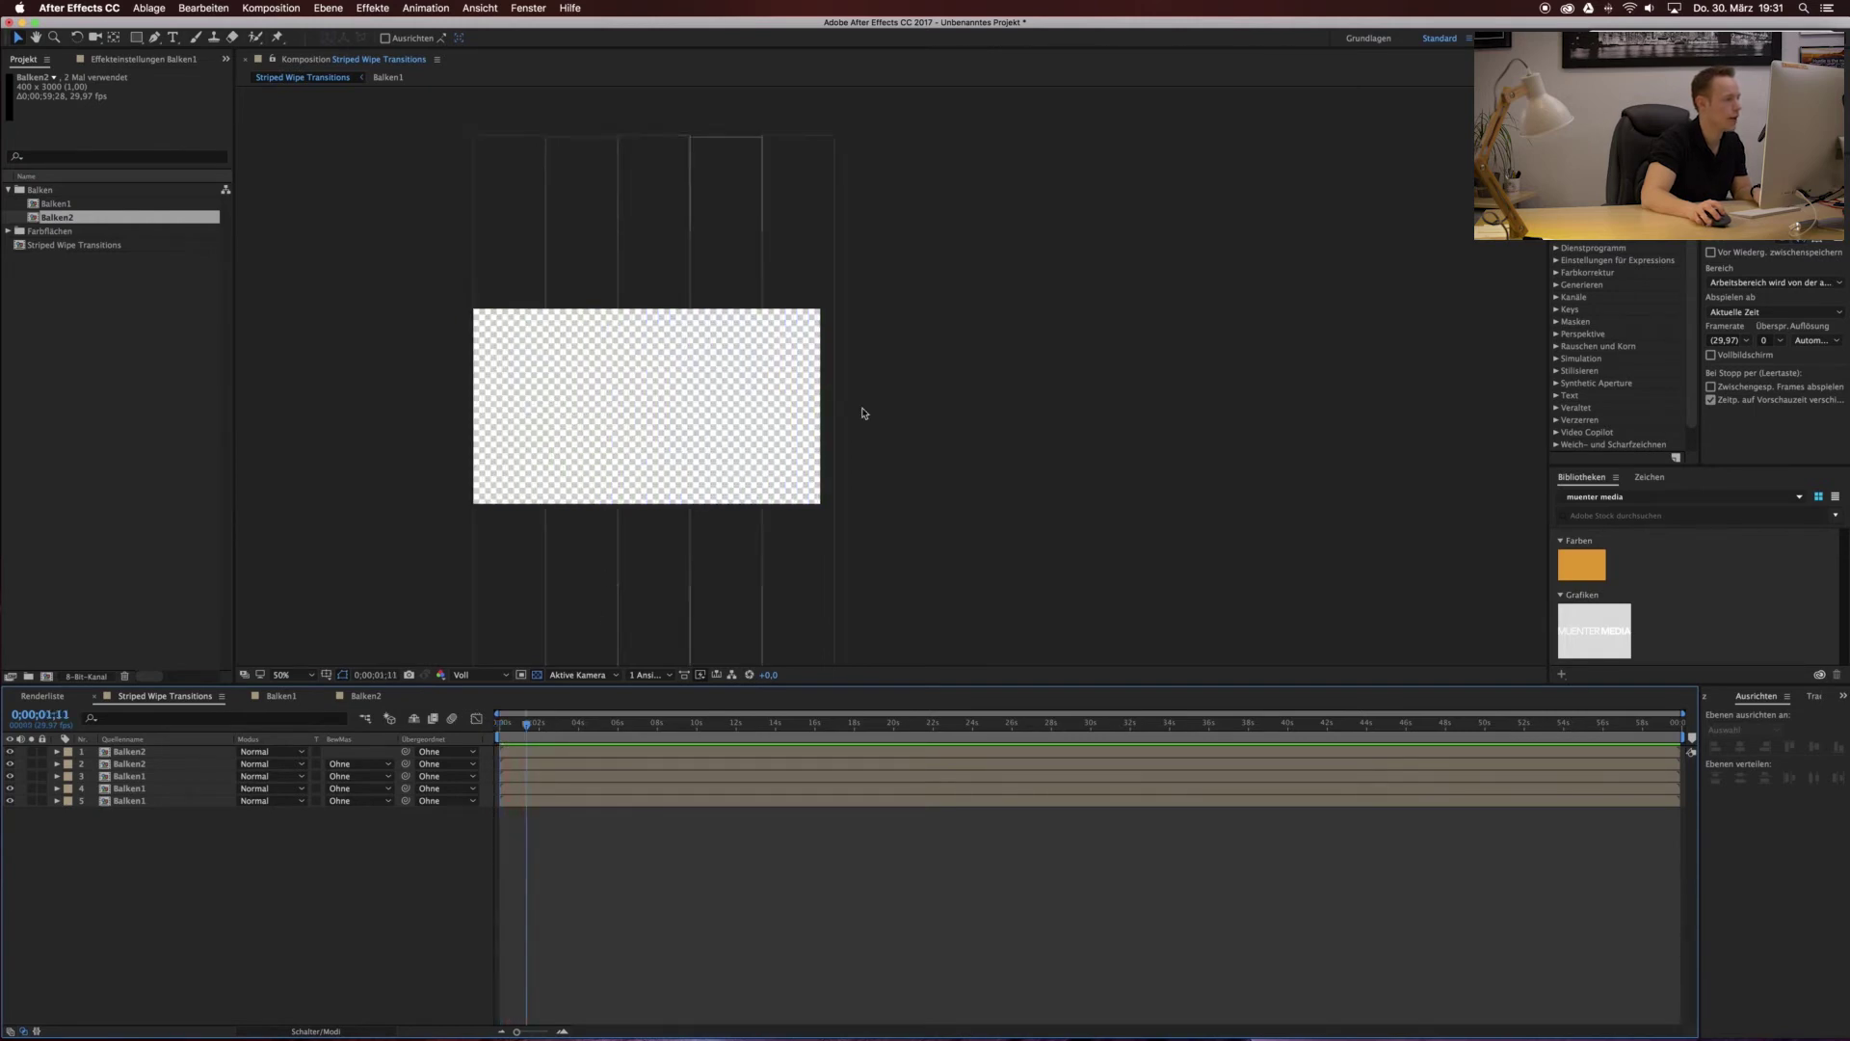
left_click_drag(526, 724, 518, 726)
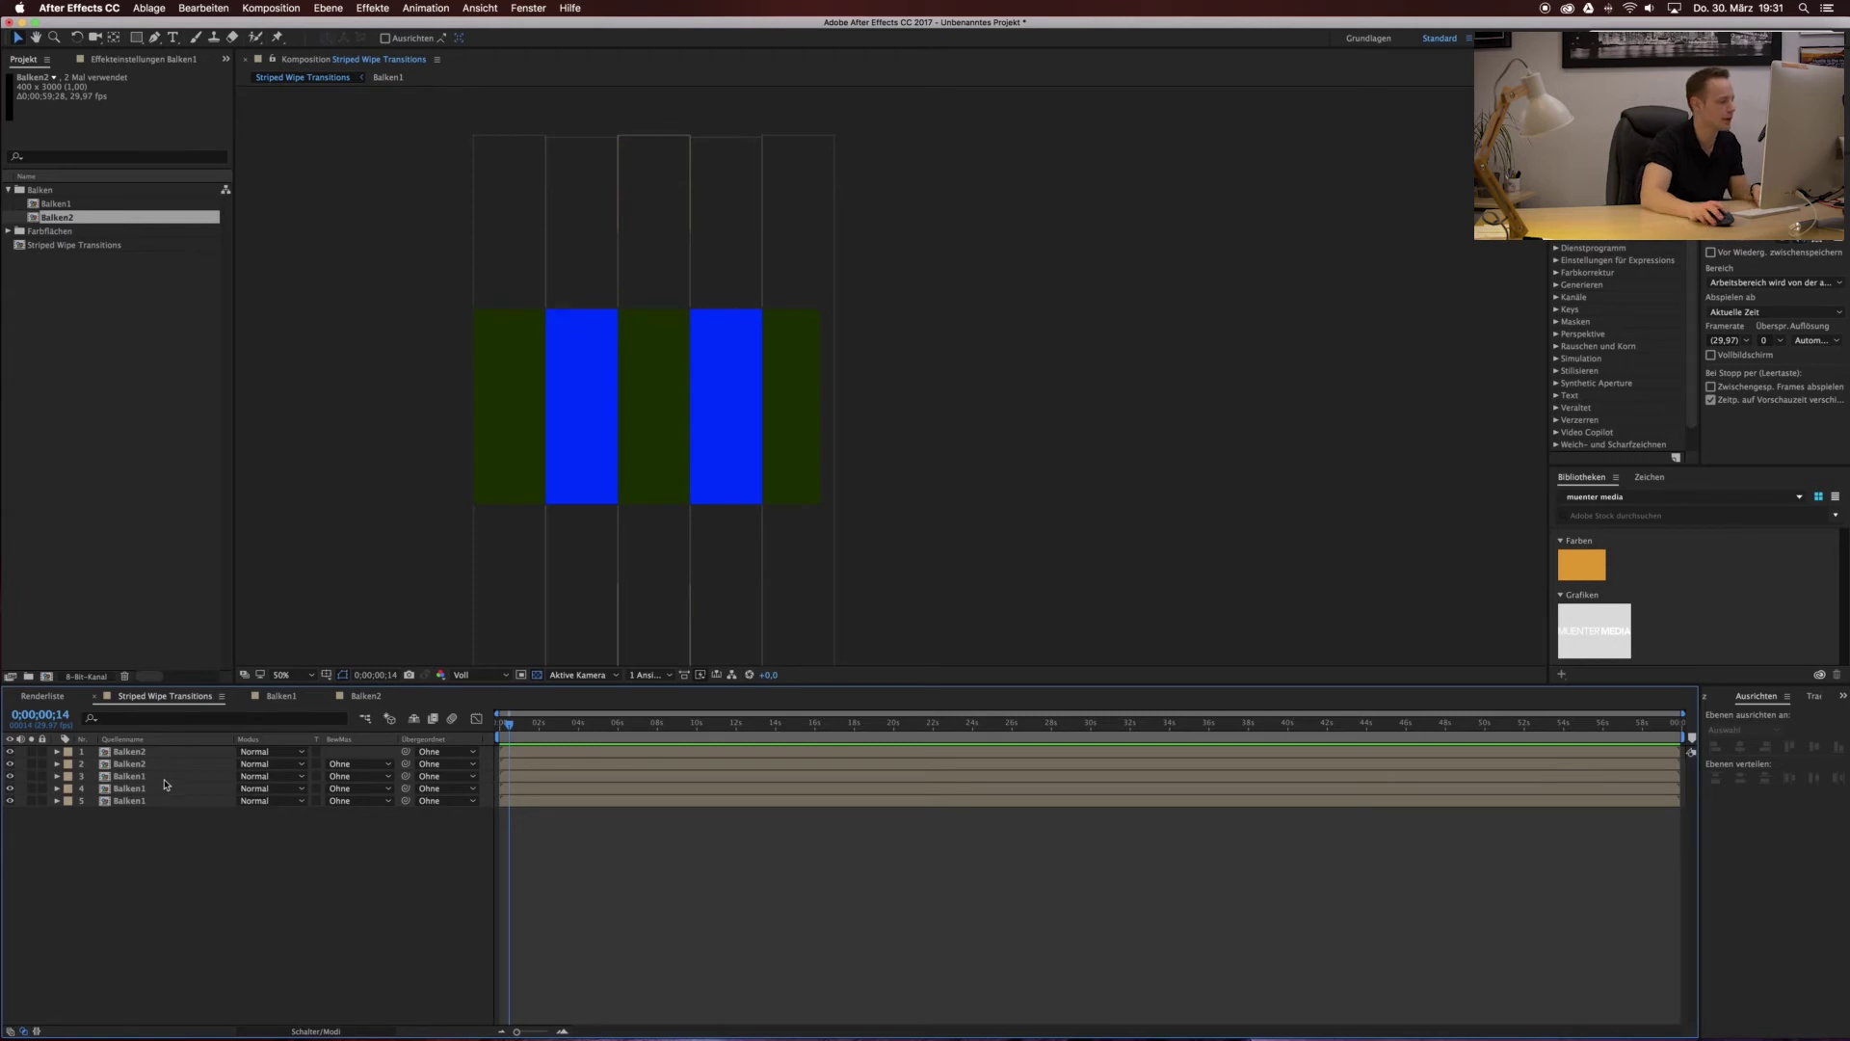
Select all five bar layers and show their Rotation to tilt them together.
left_click(135, 752)
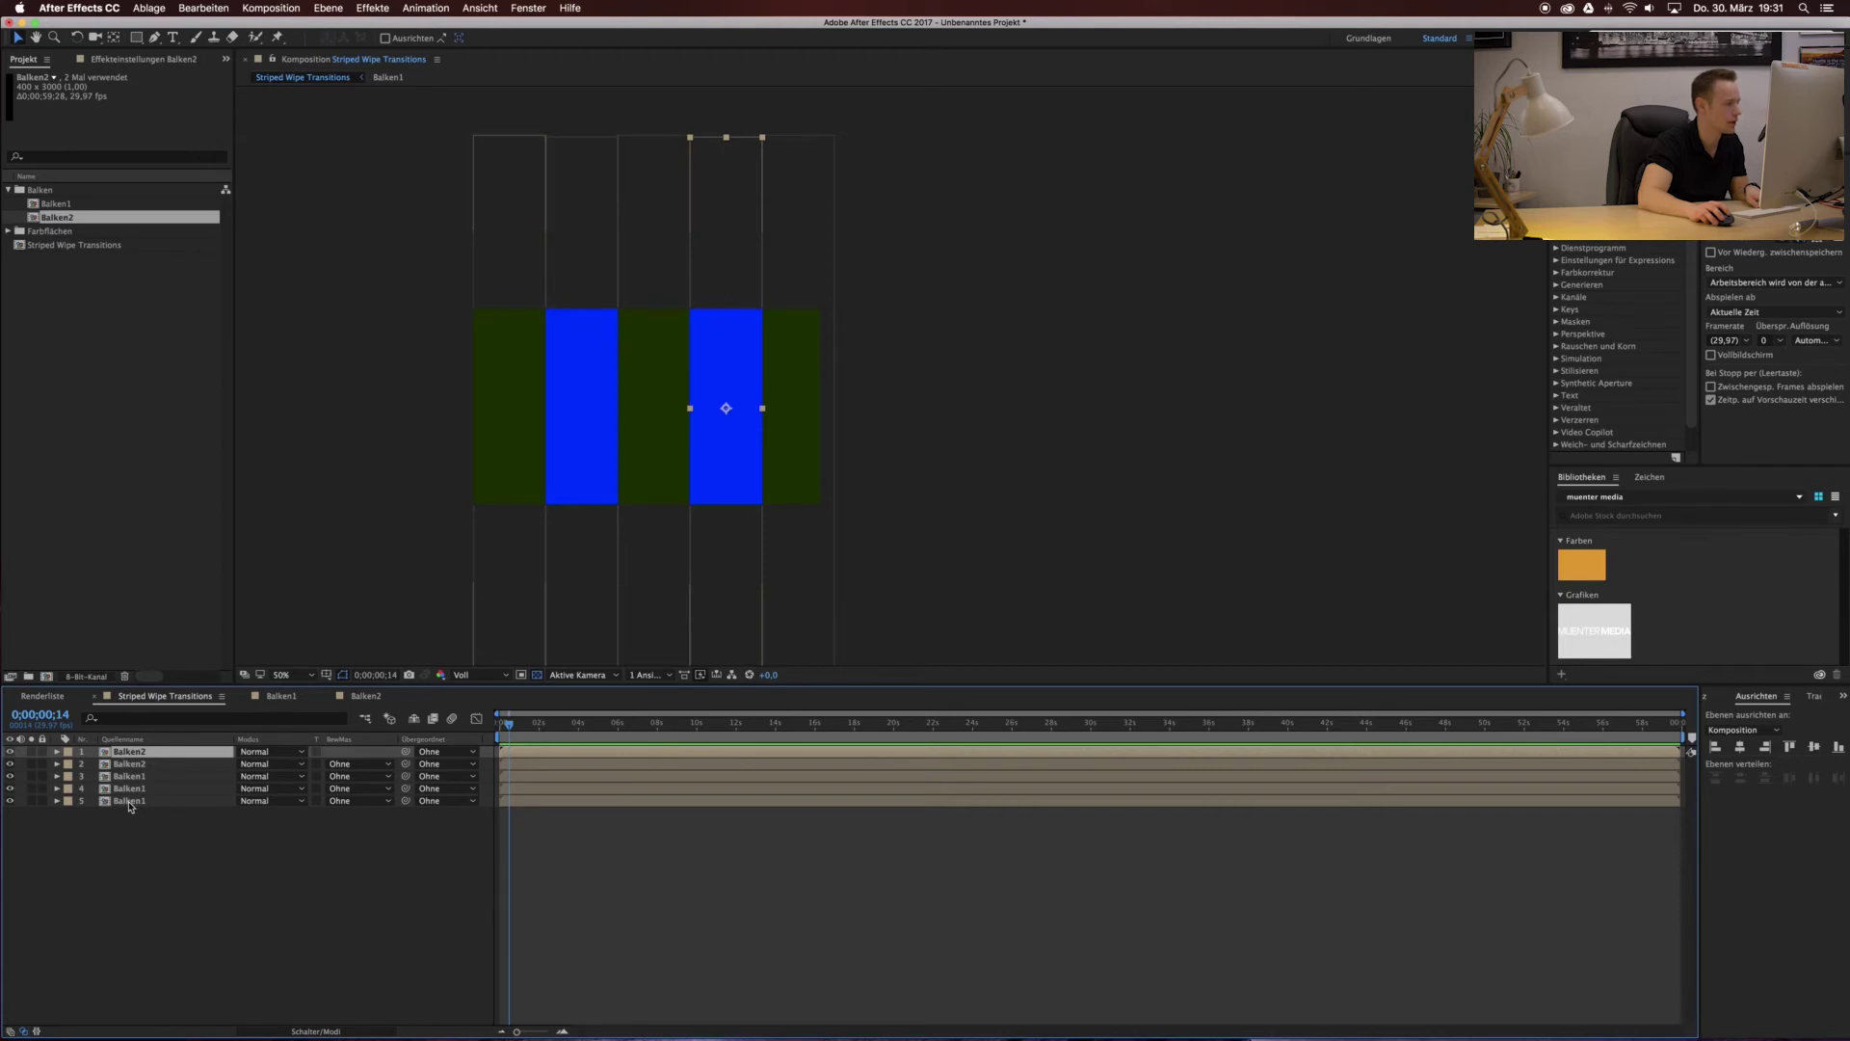
left_click(130, 802, "shift")
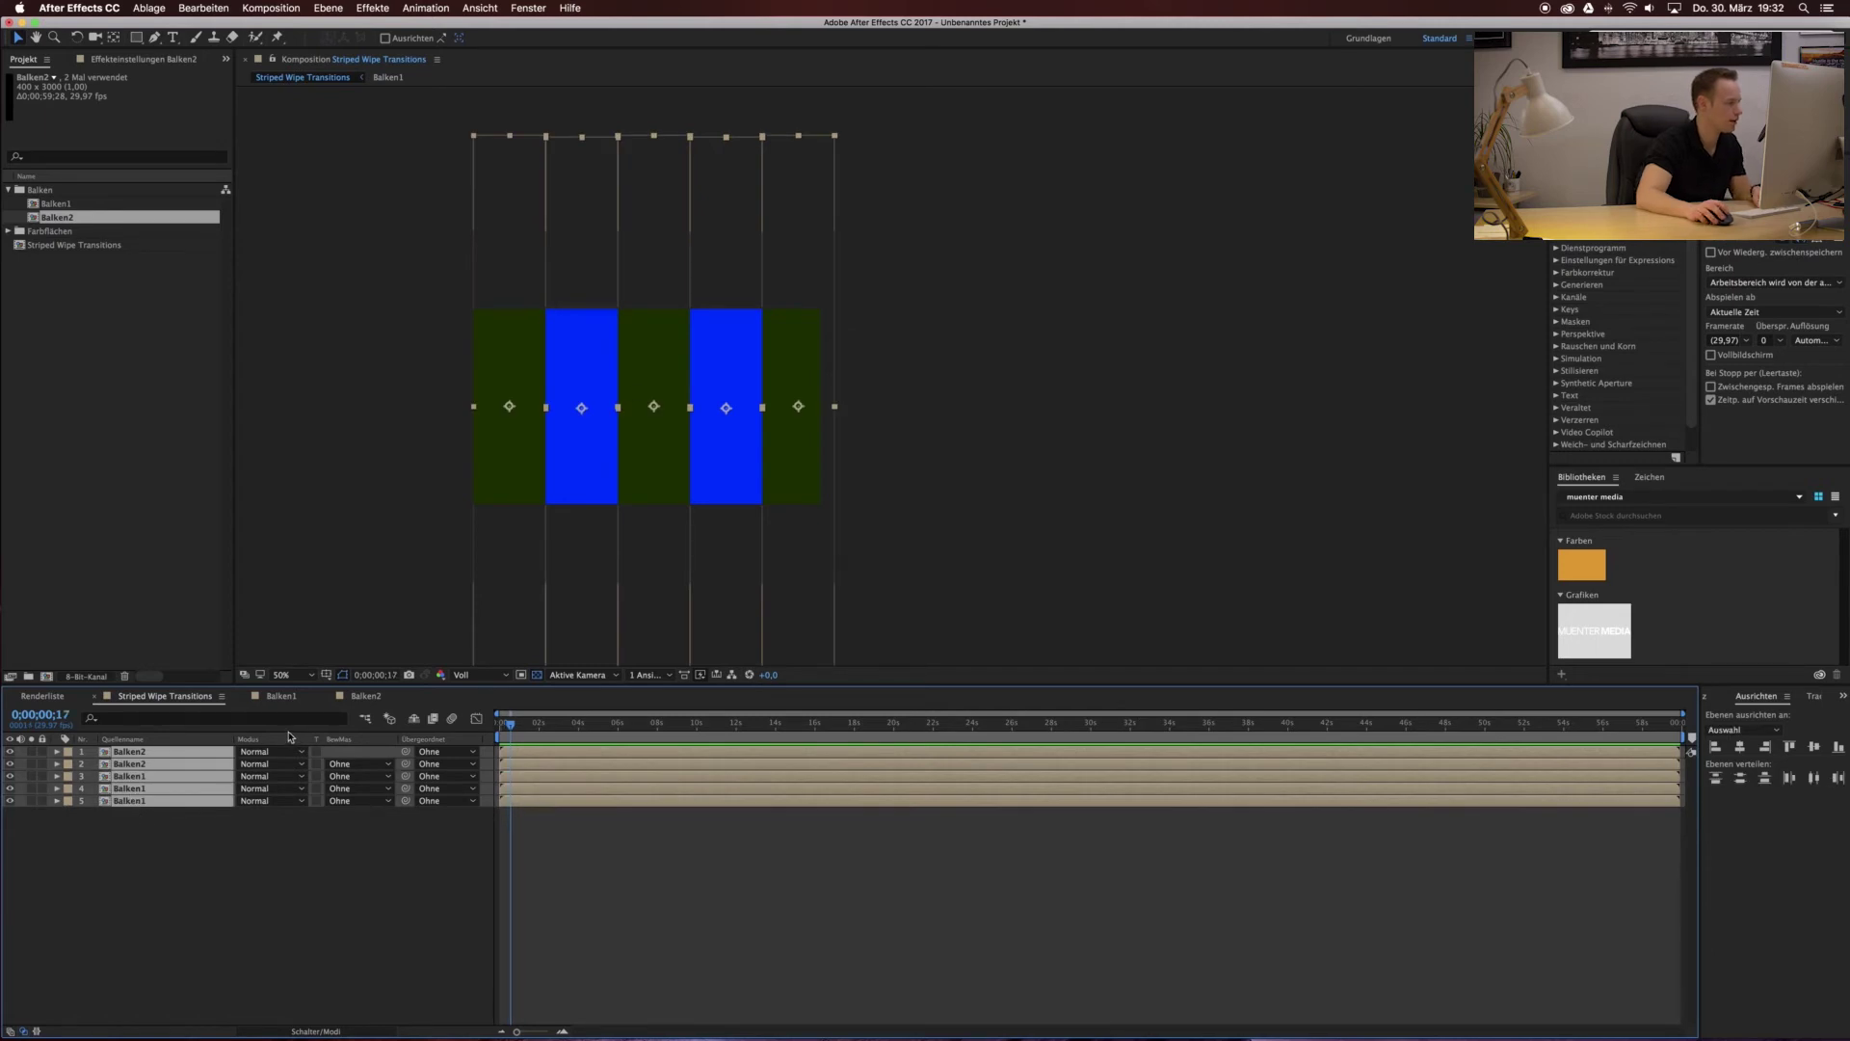
key("r")
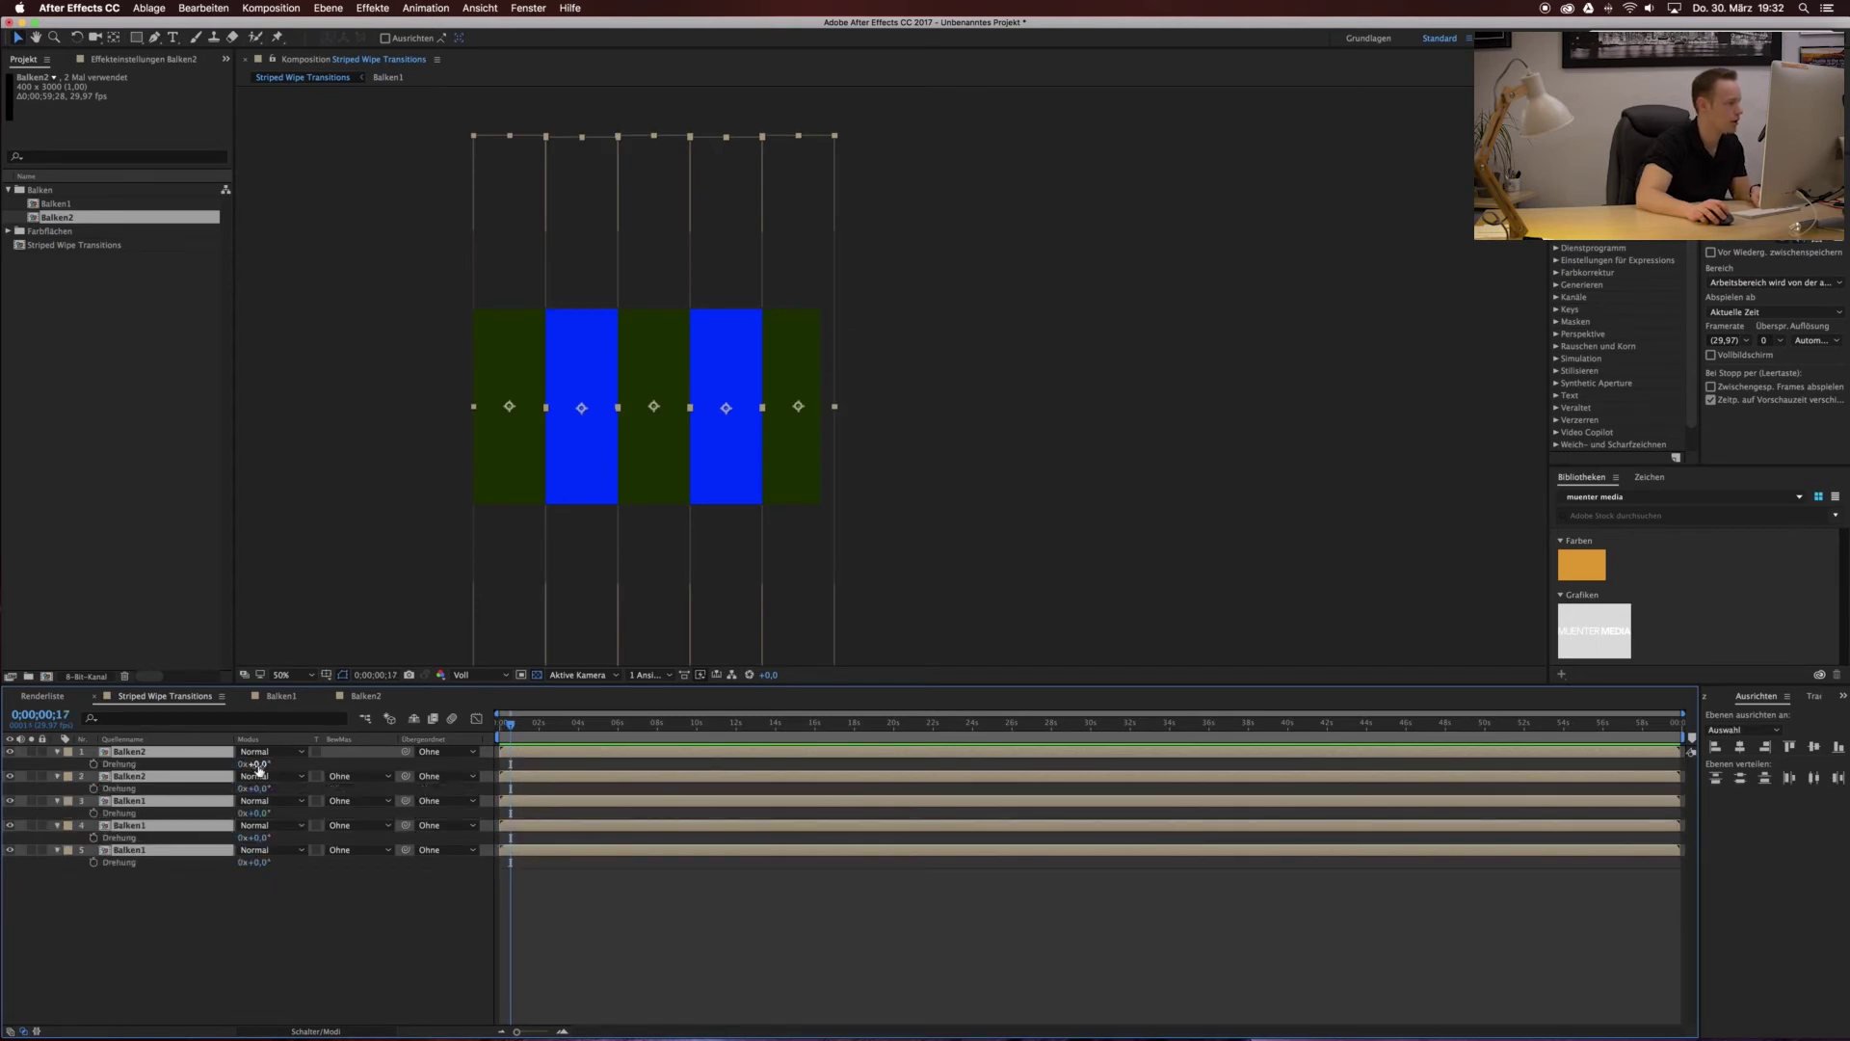
left_click_drag(253, 764, 257, 769)
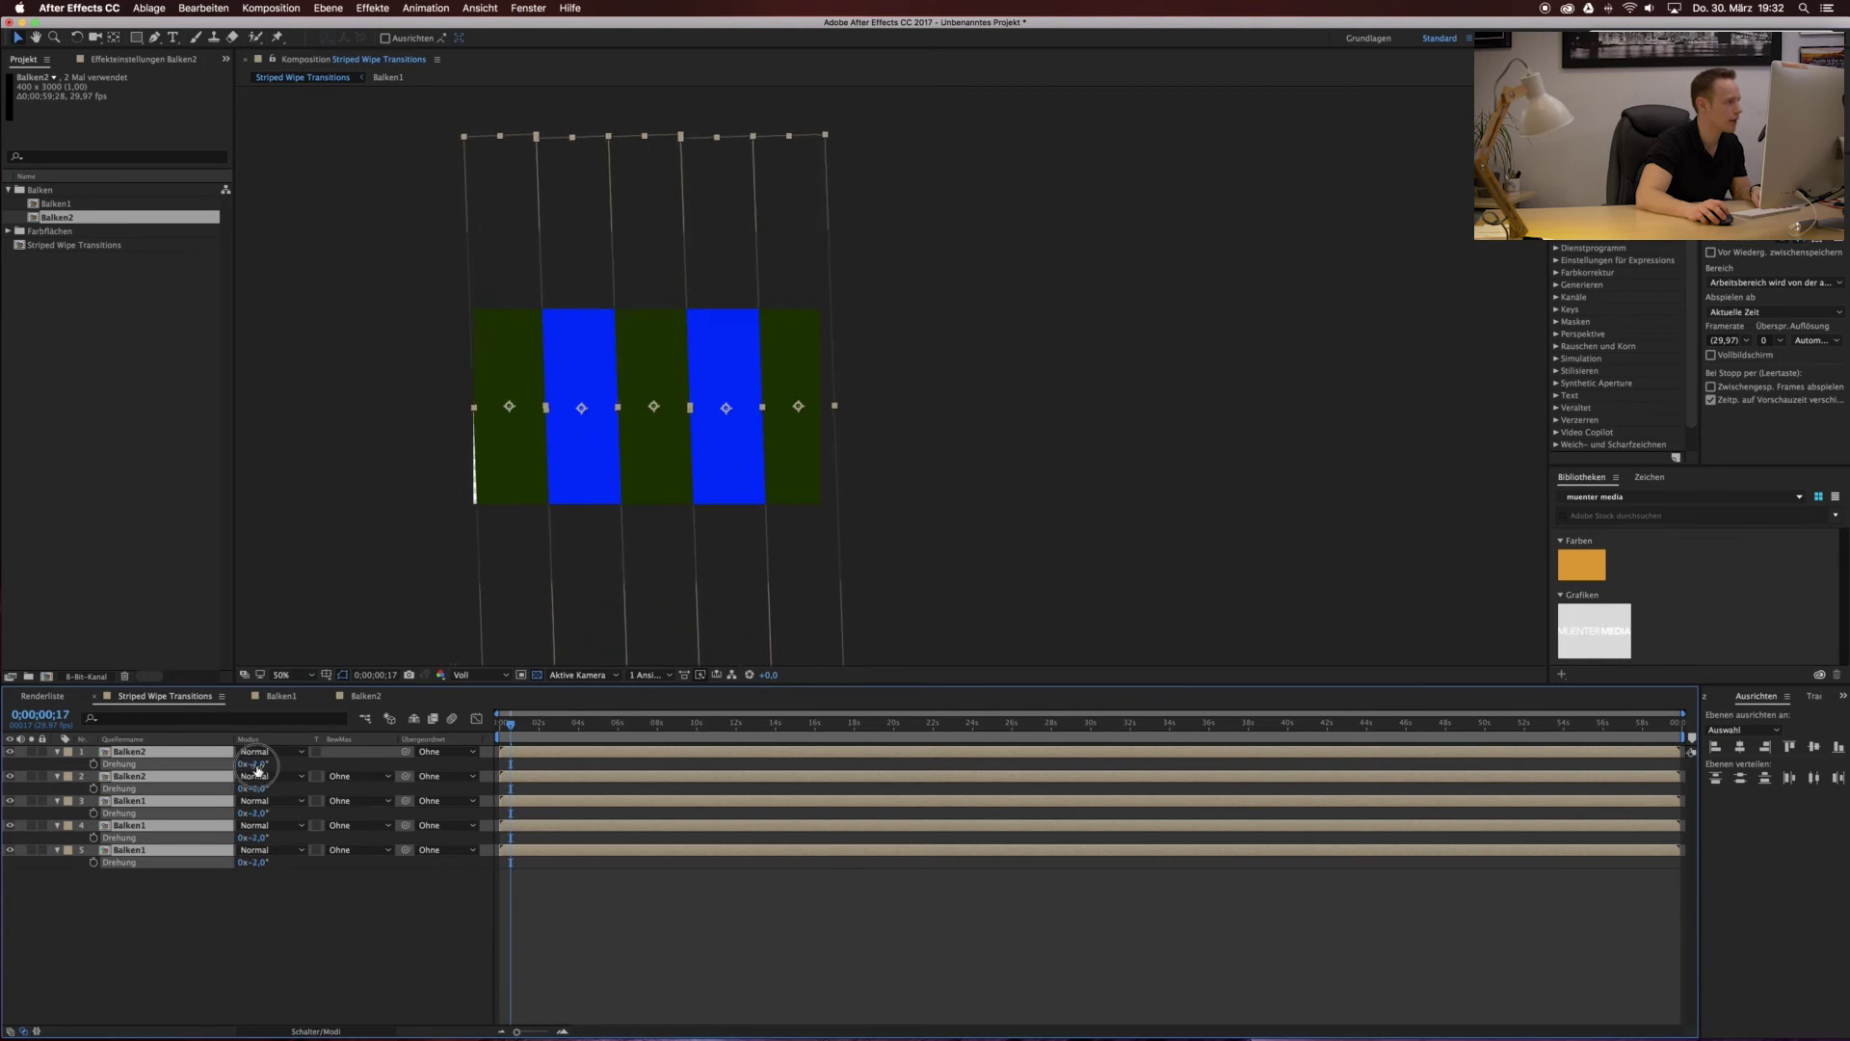
Nudge the tilted bars a few pixels left in the viewer.
left_click(653, 362)
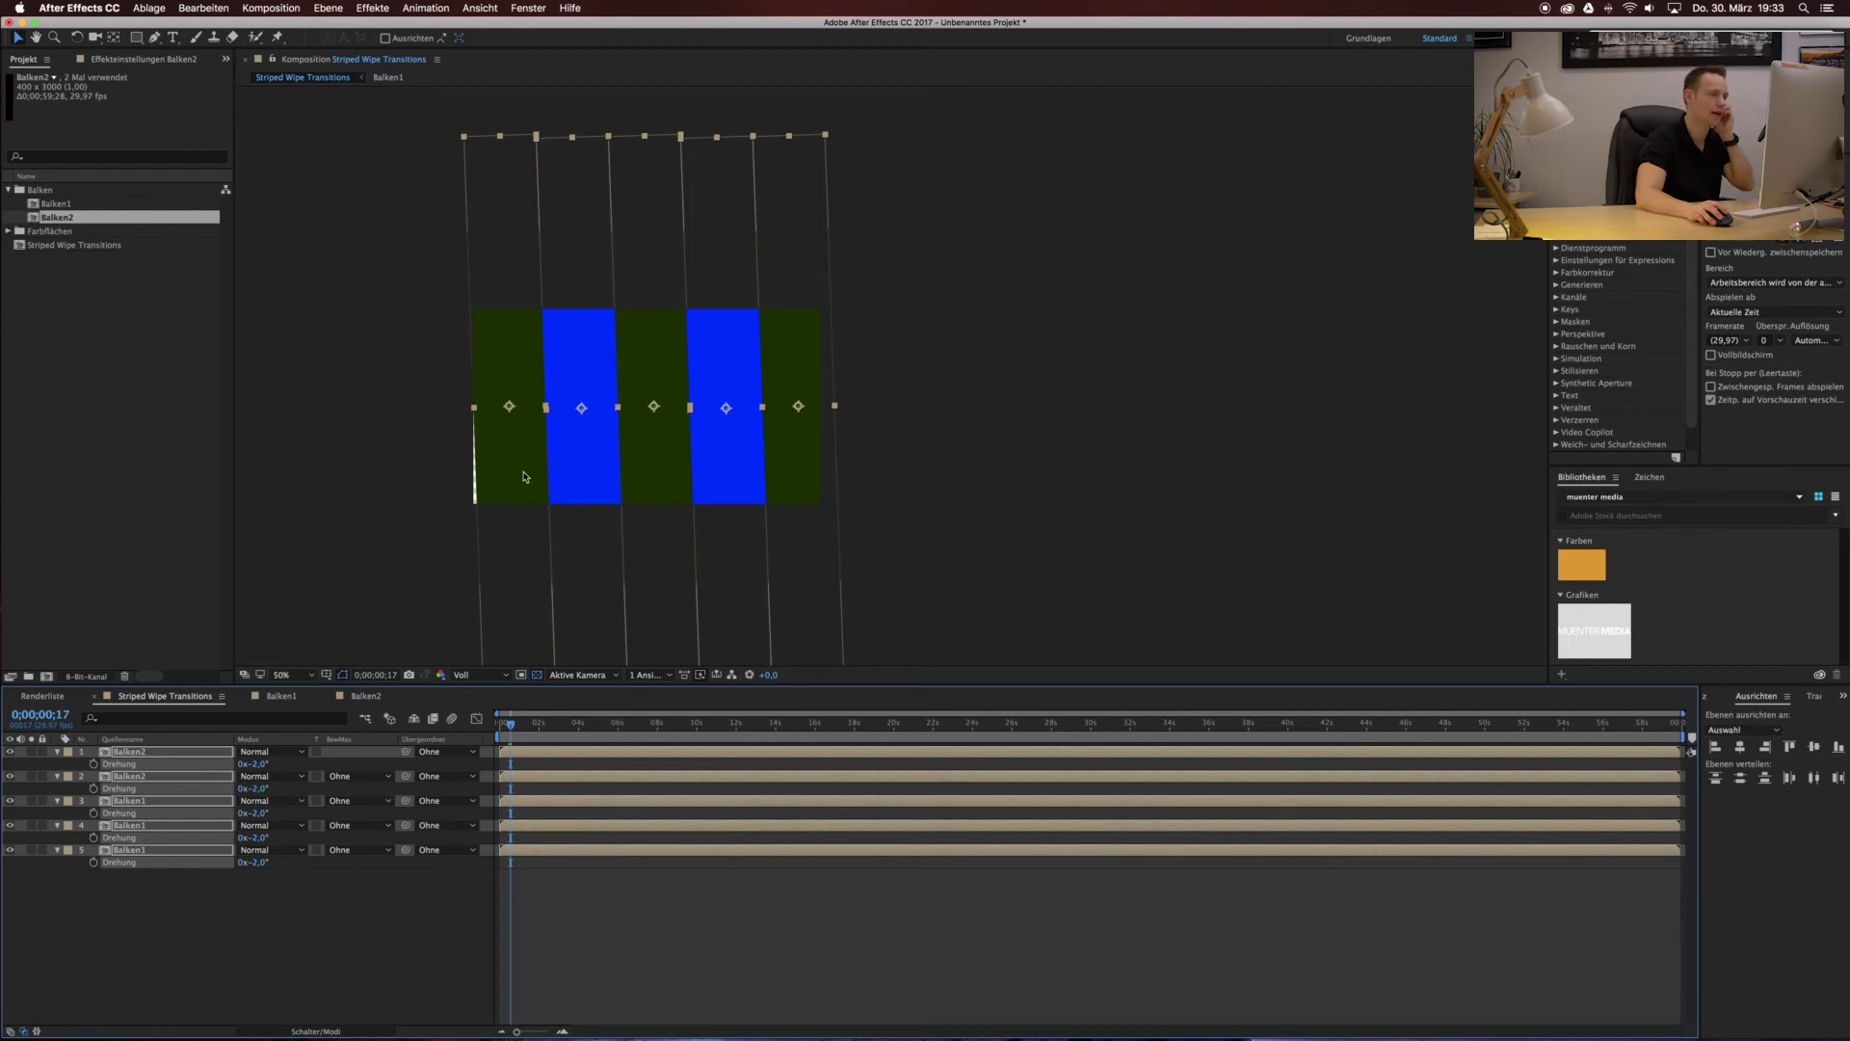
left_click_drag(784, 332, 784, 338)
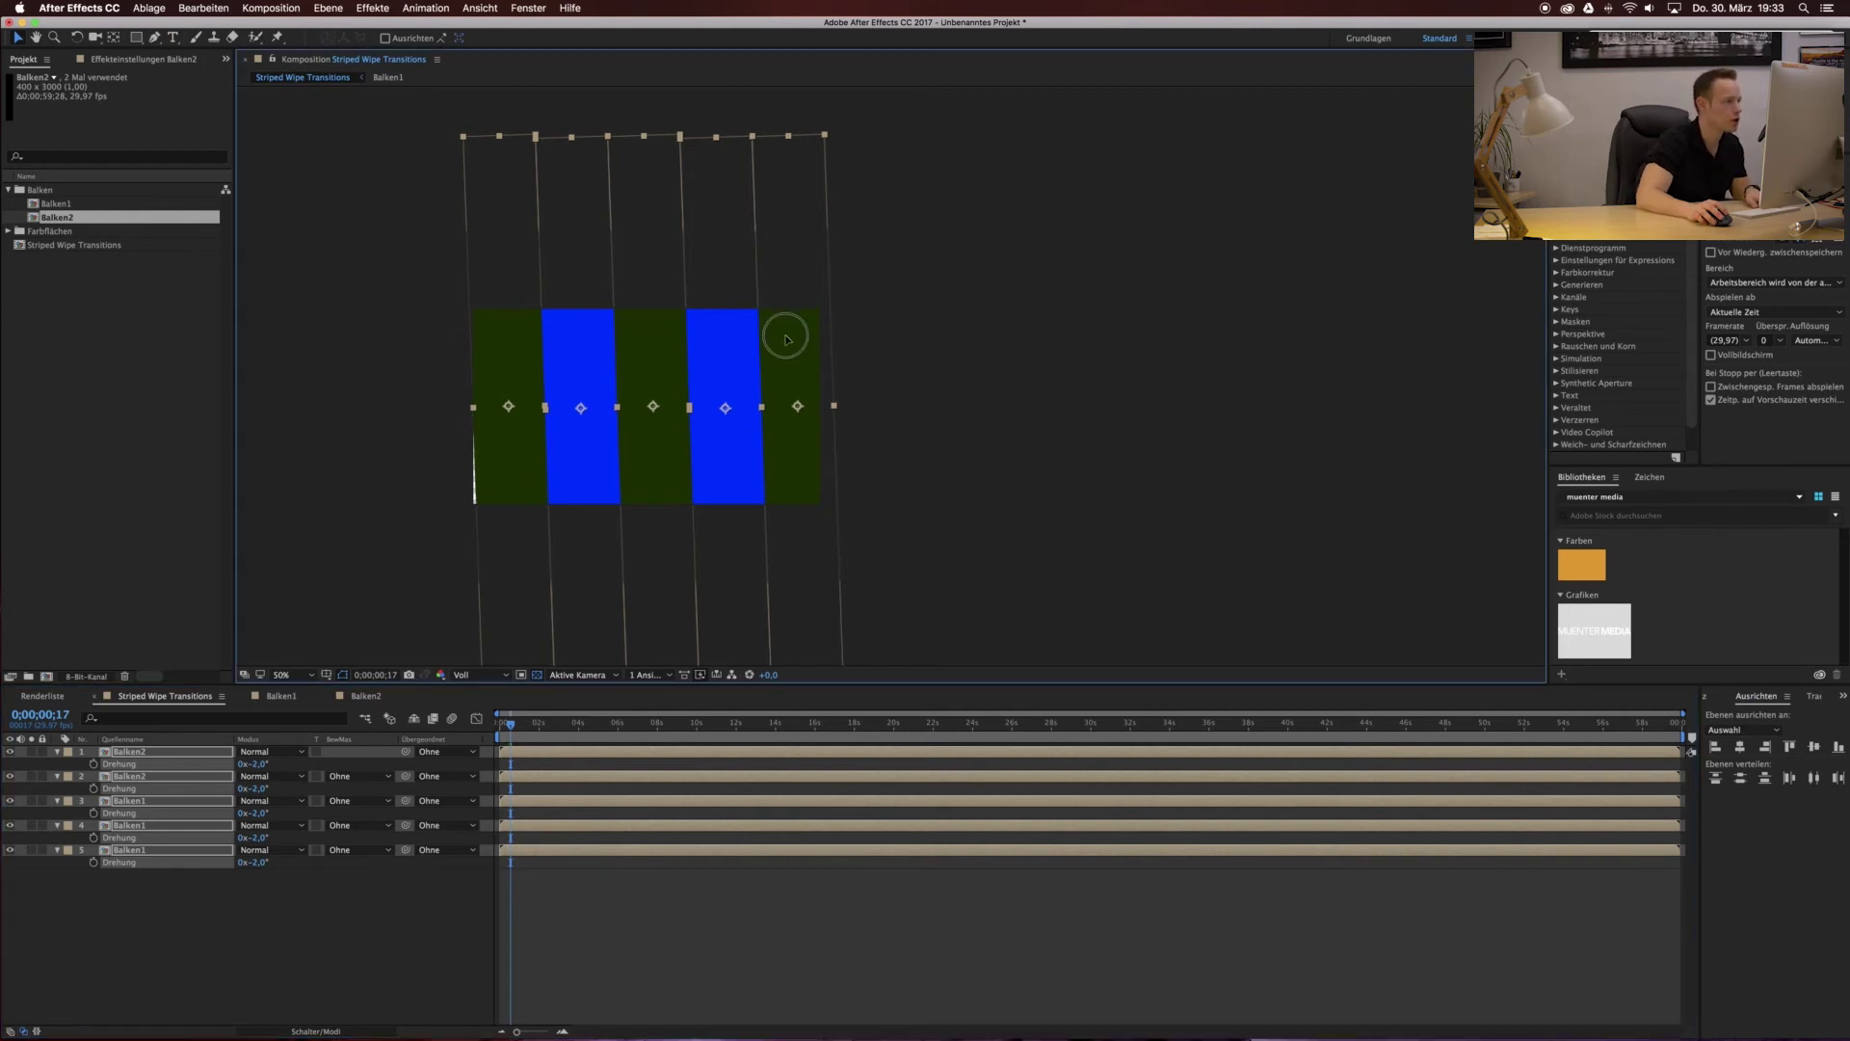
left_click_drag(784, 339, 783, 339)
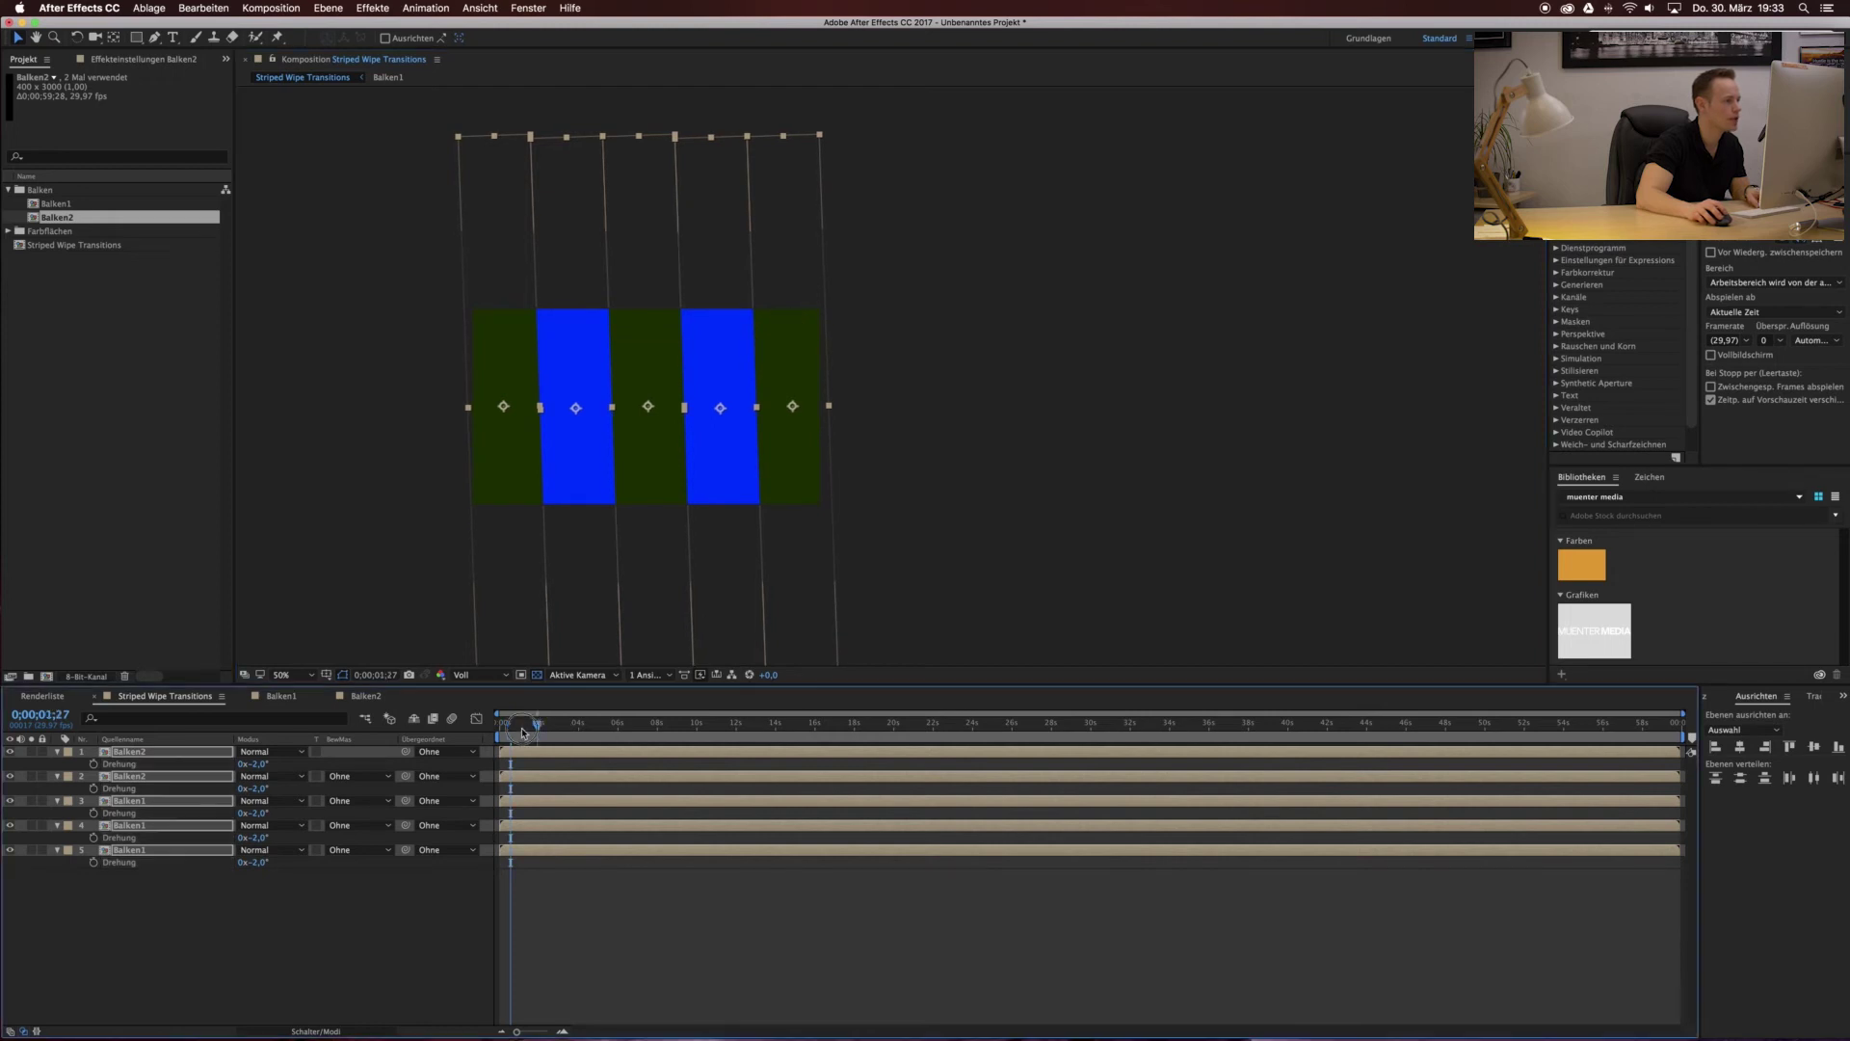
Preview the wipe from the start and scrub to watch the stripes clear.
left_click_drag(510, 723, 485, 733)
key("space")
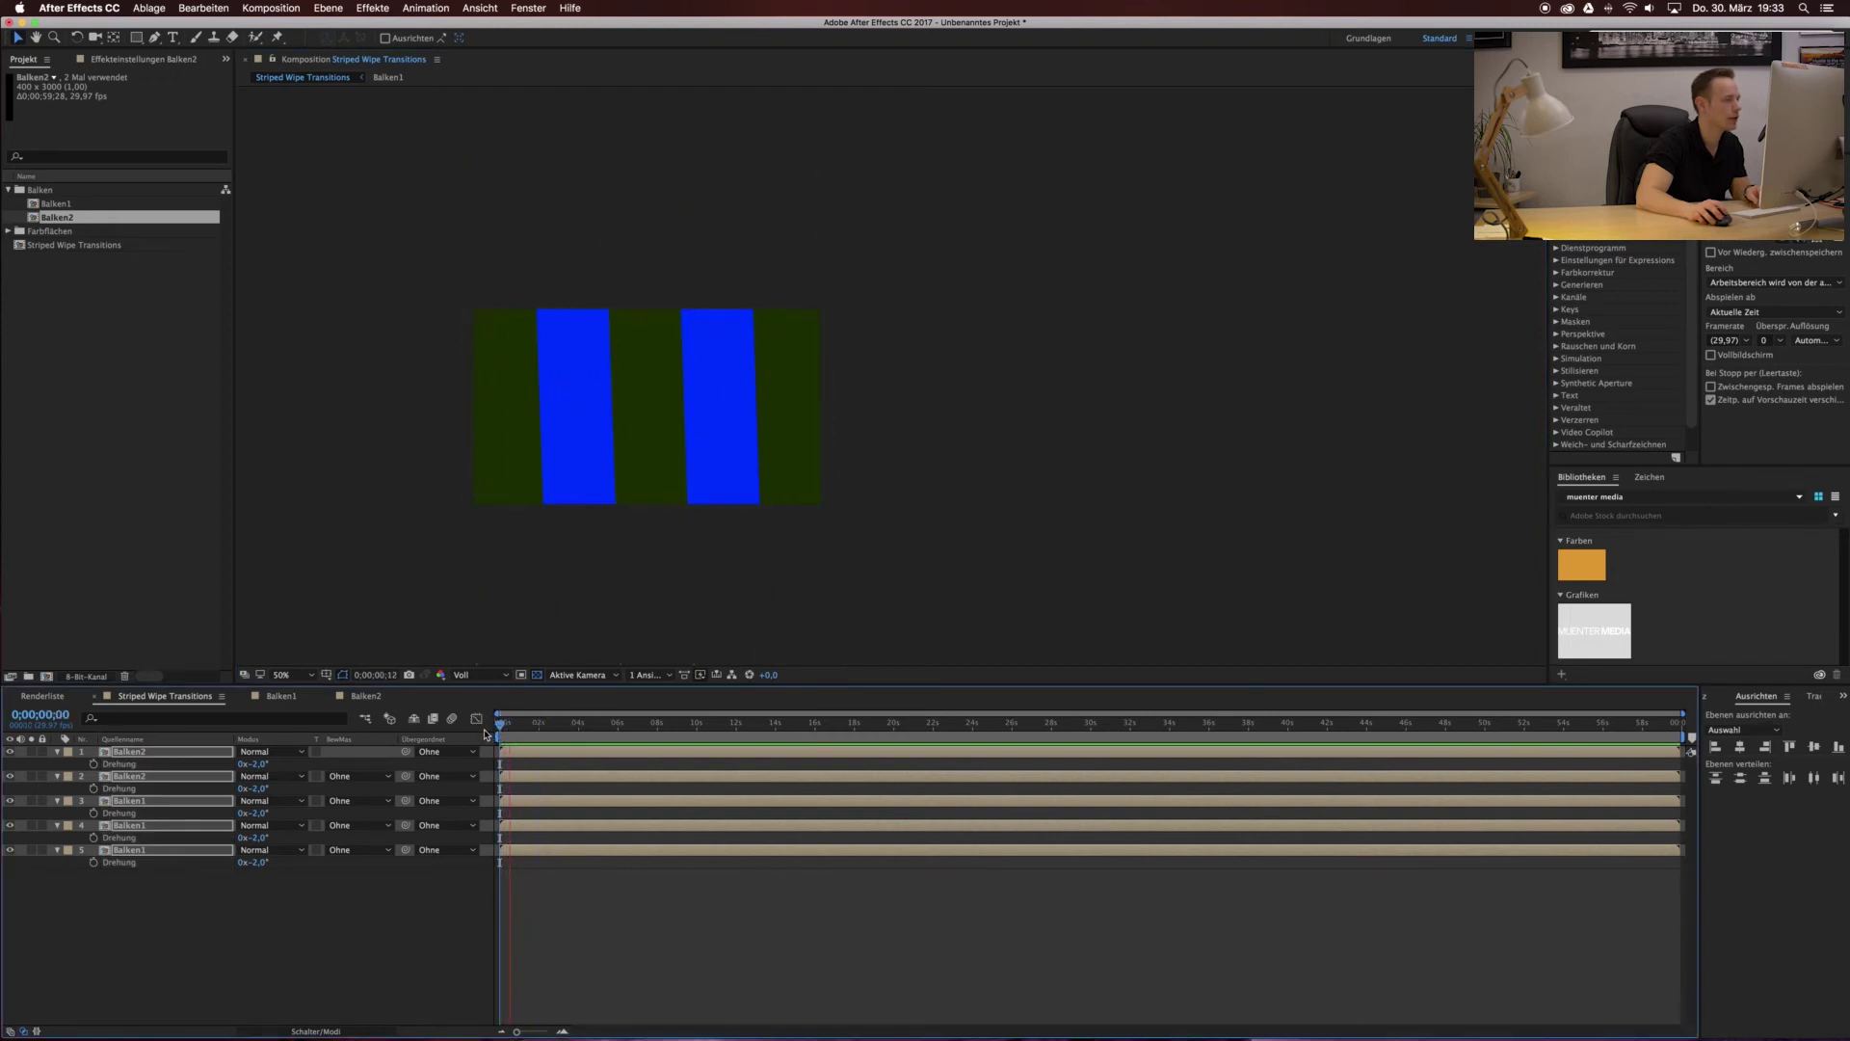
key("space")
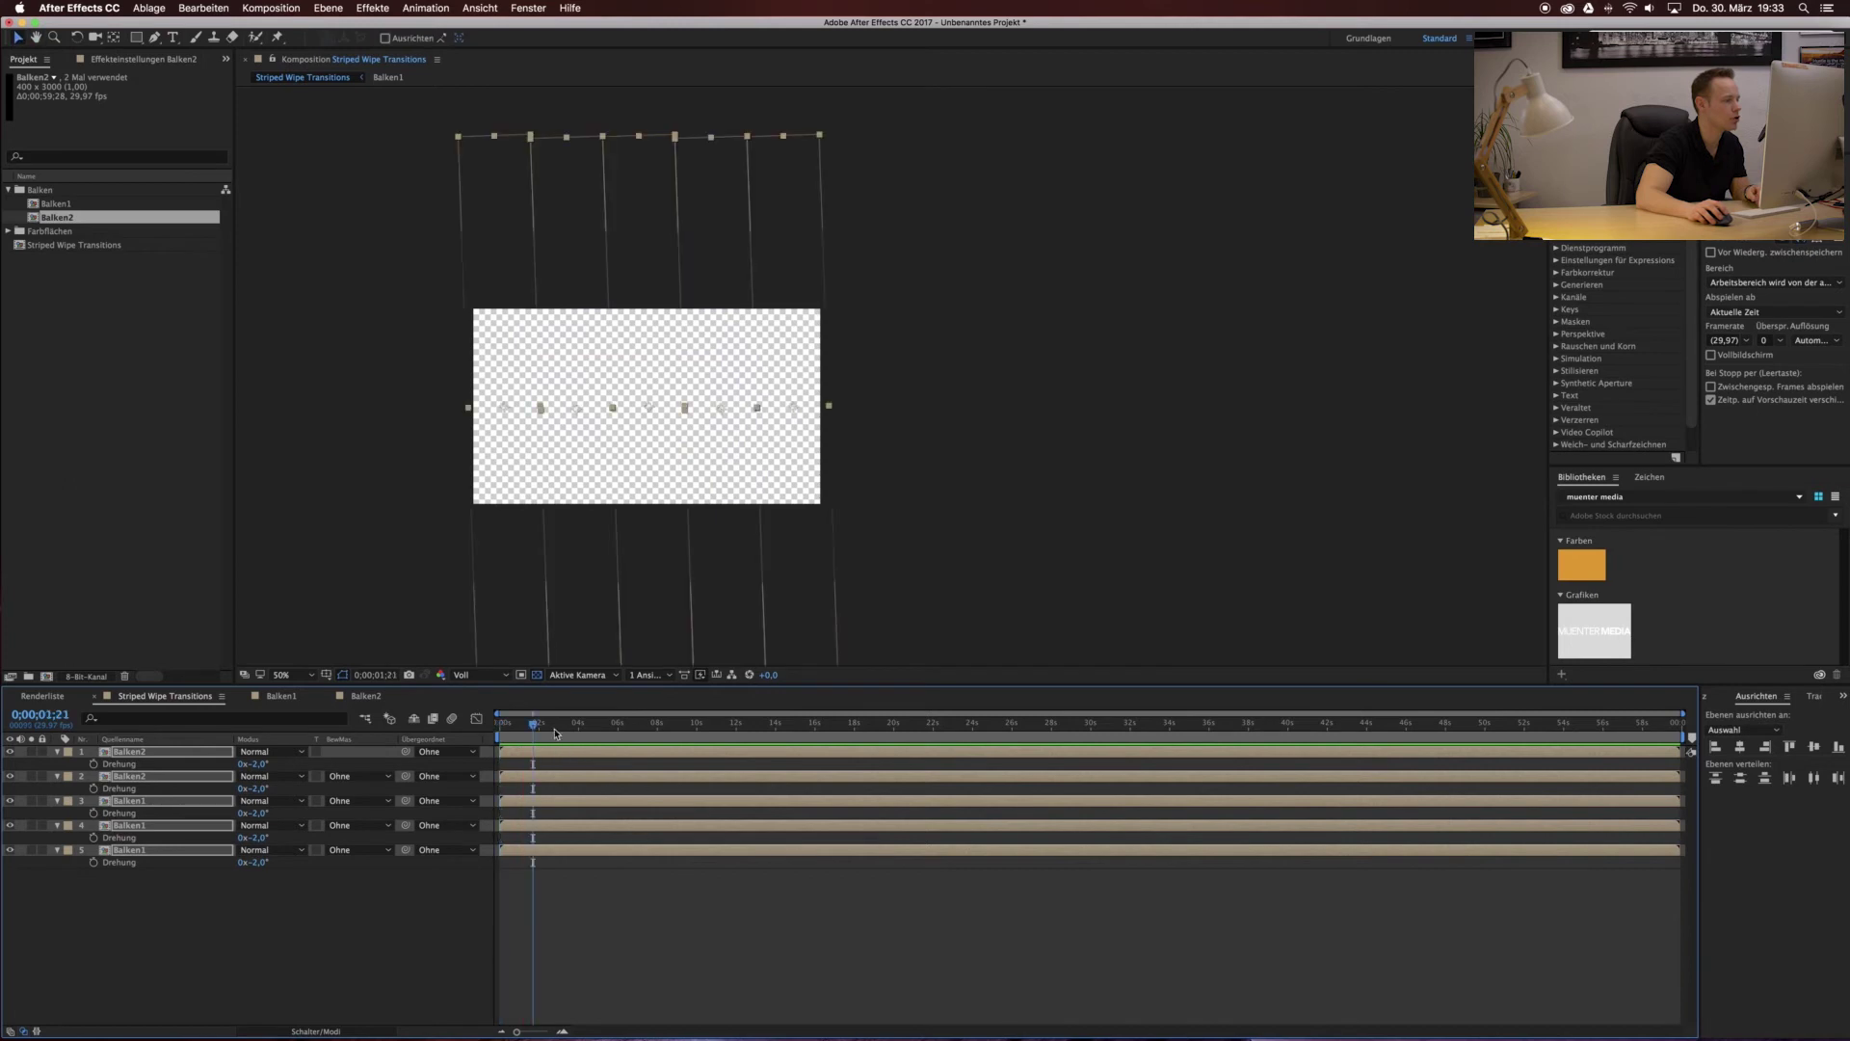
left_click_drag(525, 723, 487, 732)
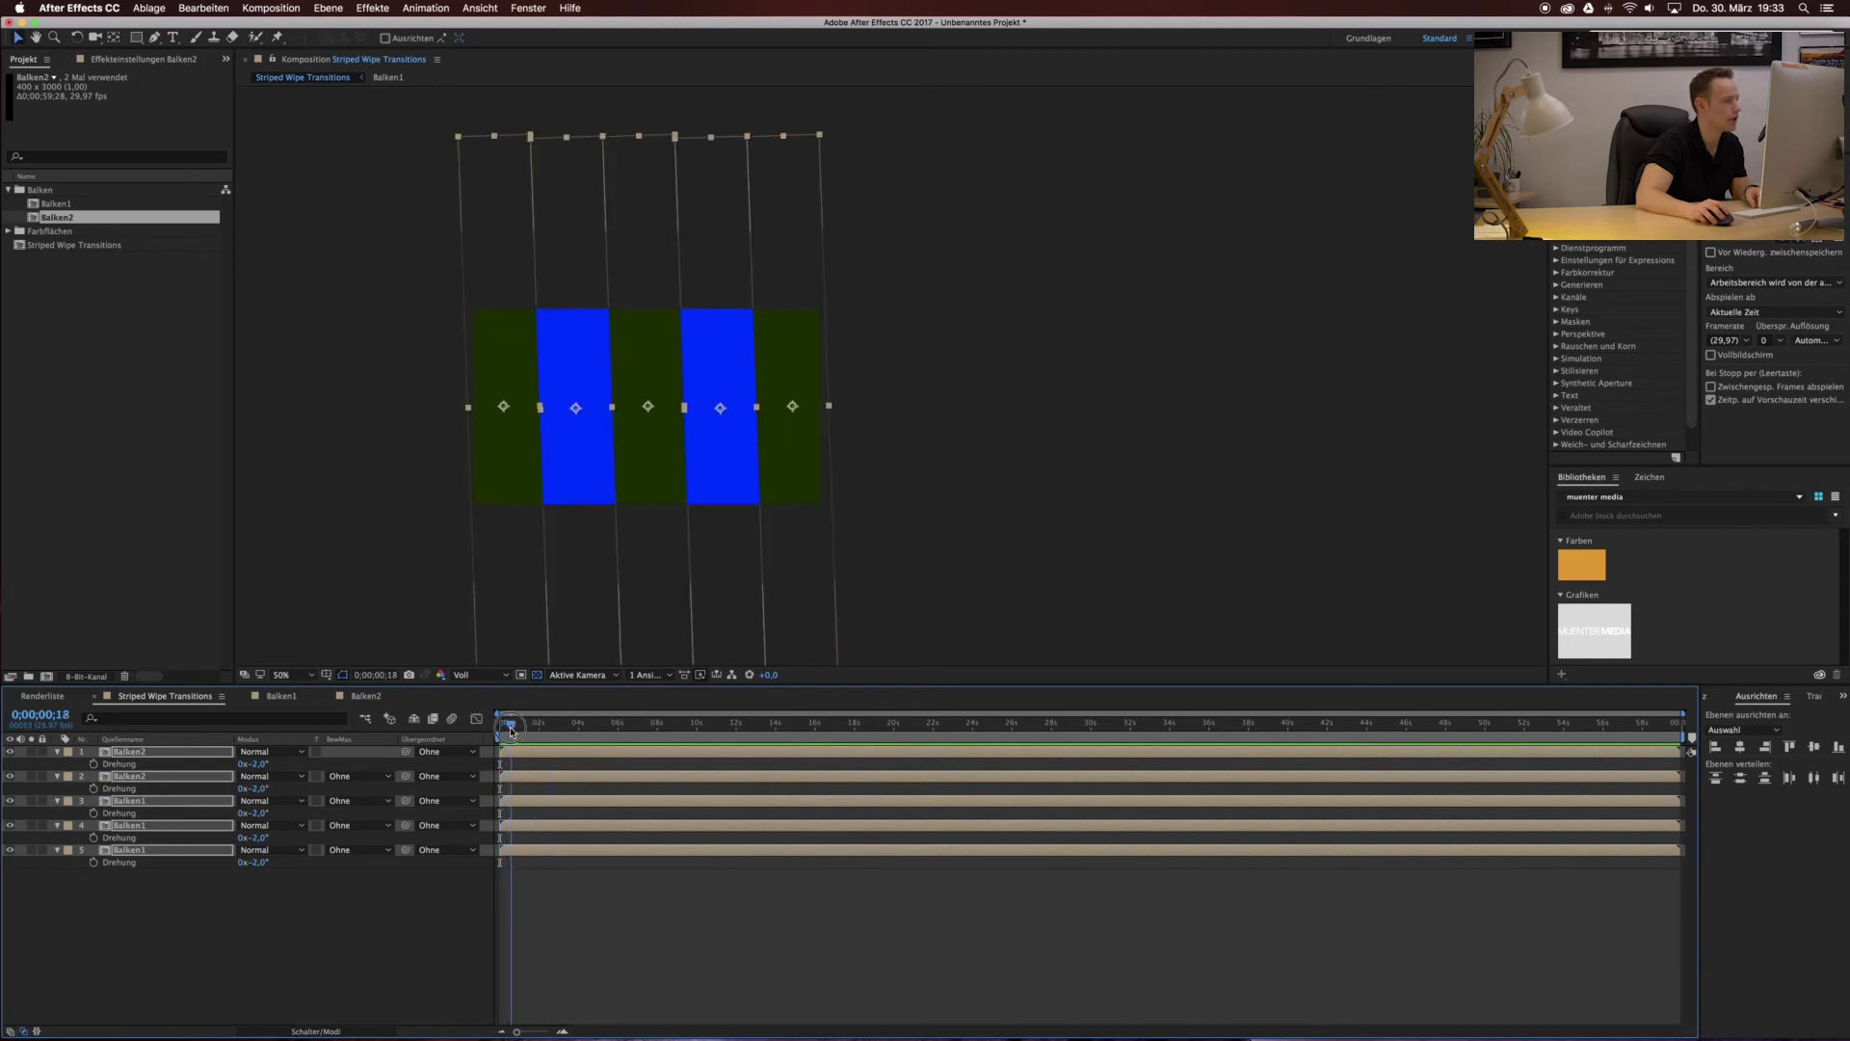
left_click_drag(487, 733, 527, 697)
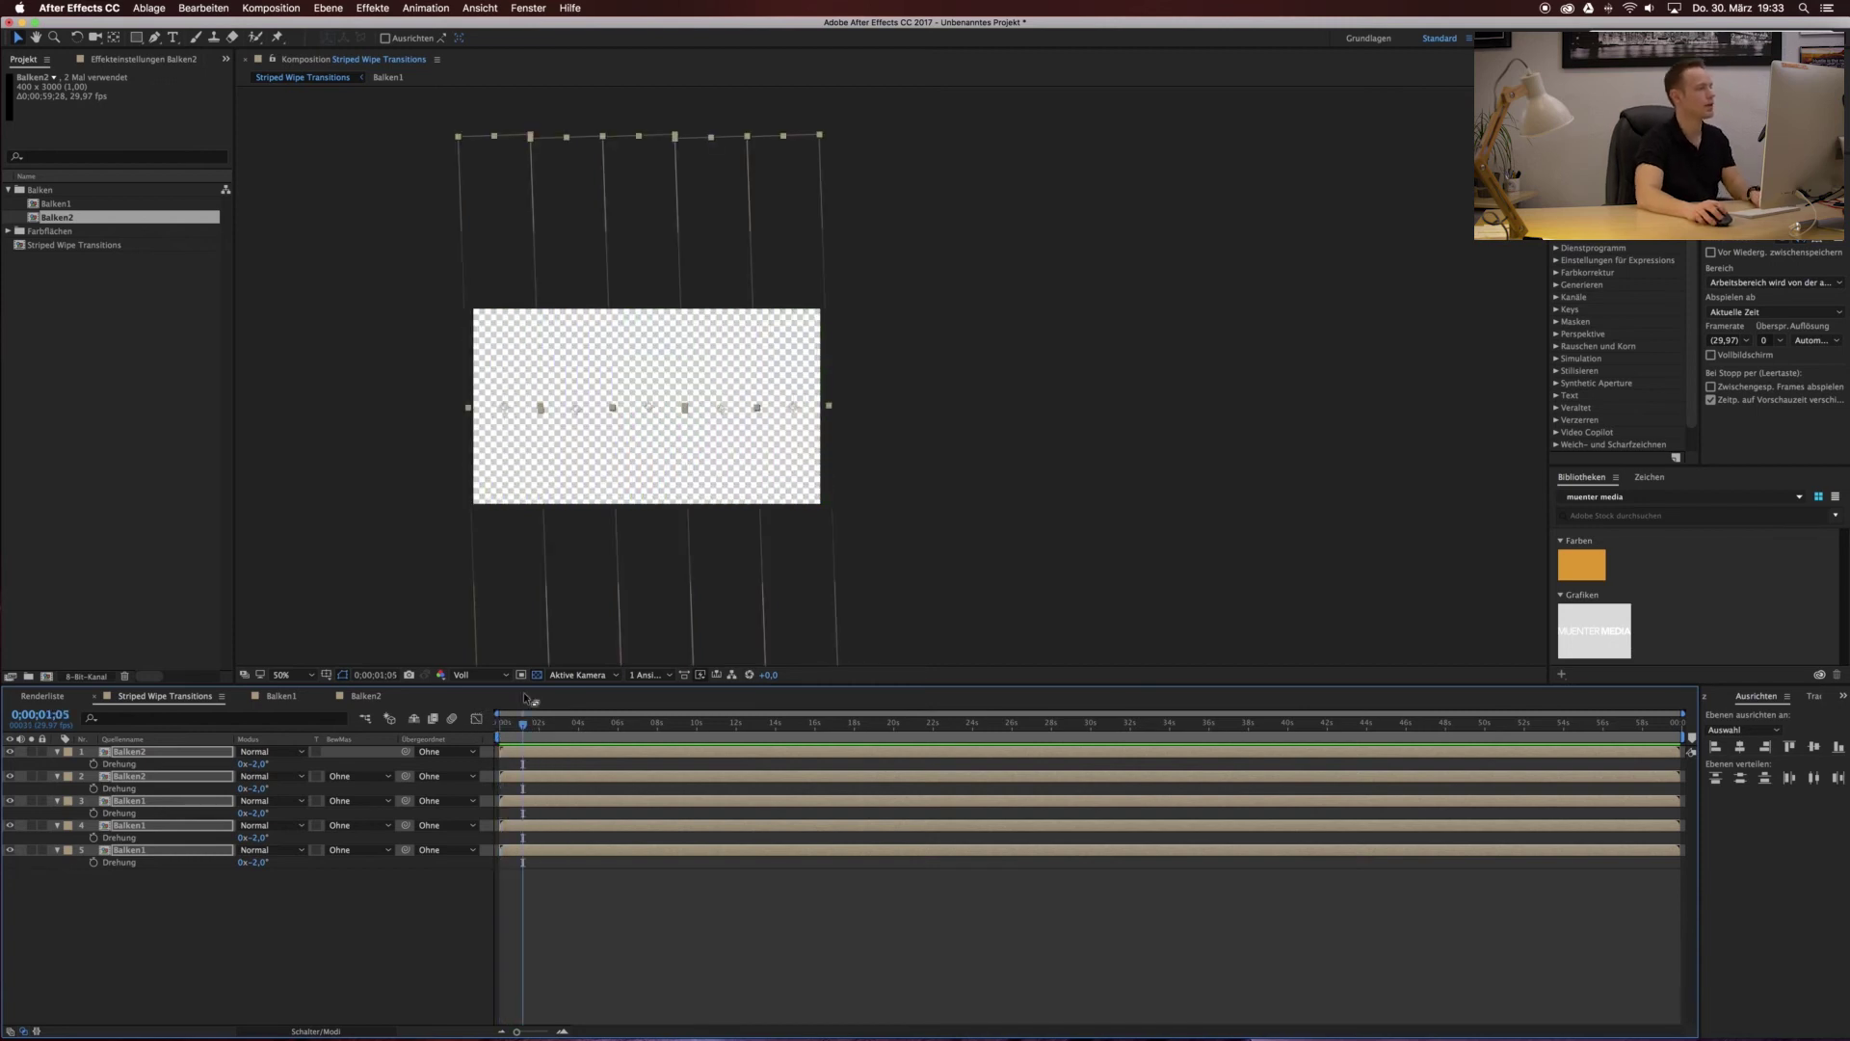
Deselect the bars, close the Balken1 and Balken2 tabs, and open the Balken1 comp.
left_click(244, 1003)
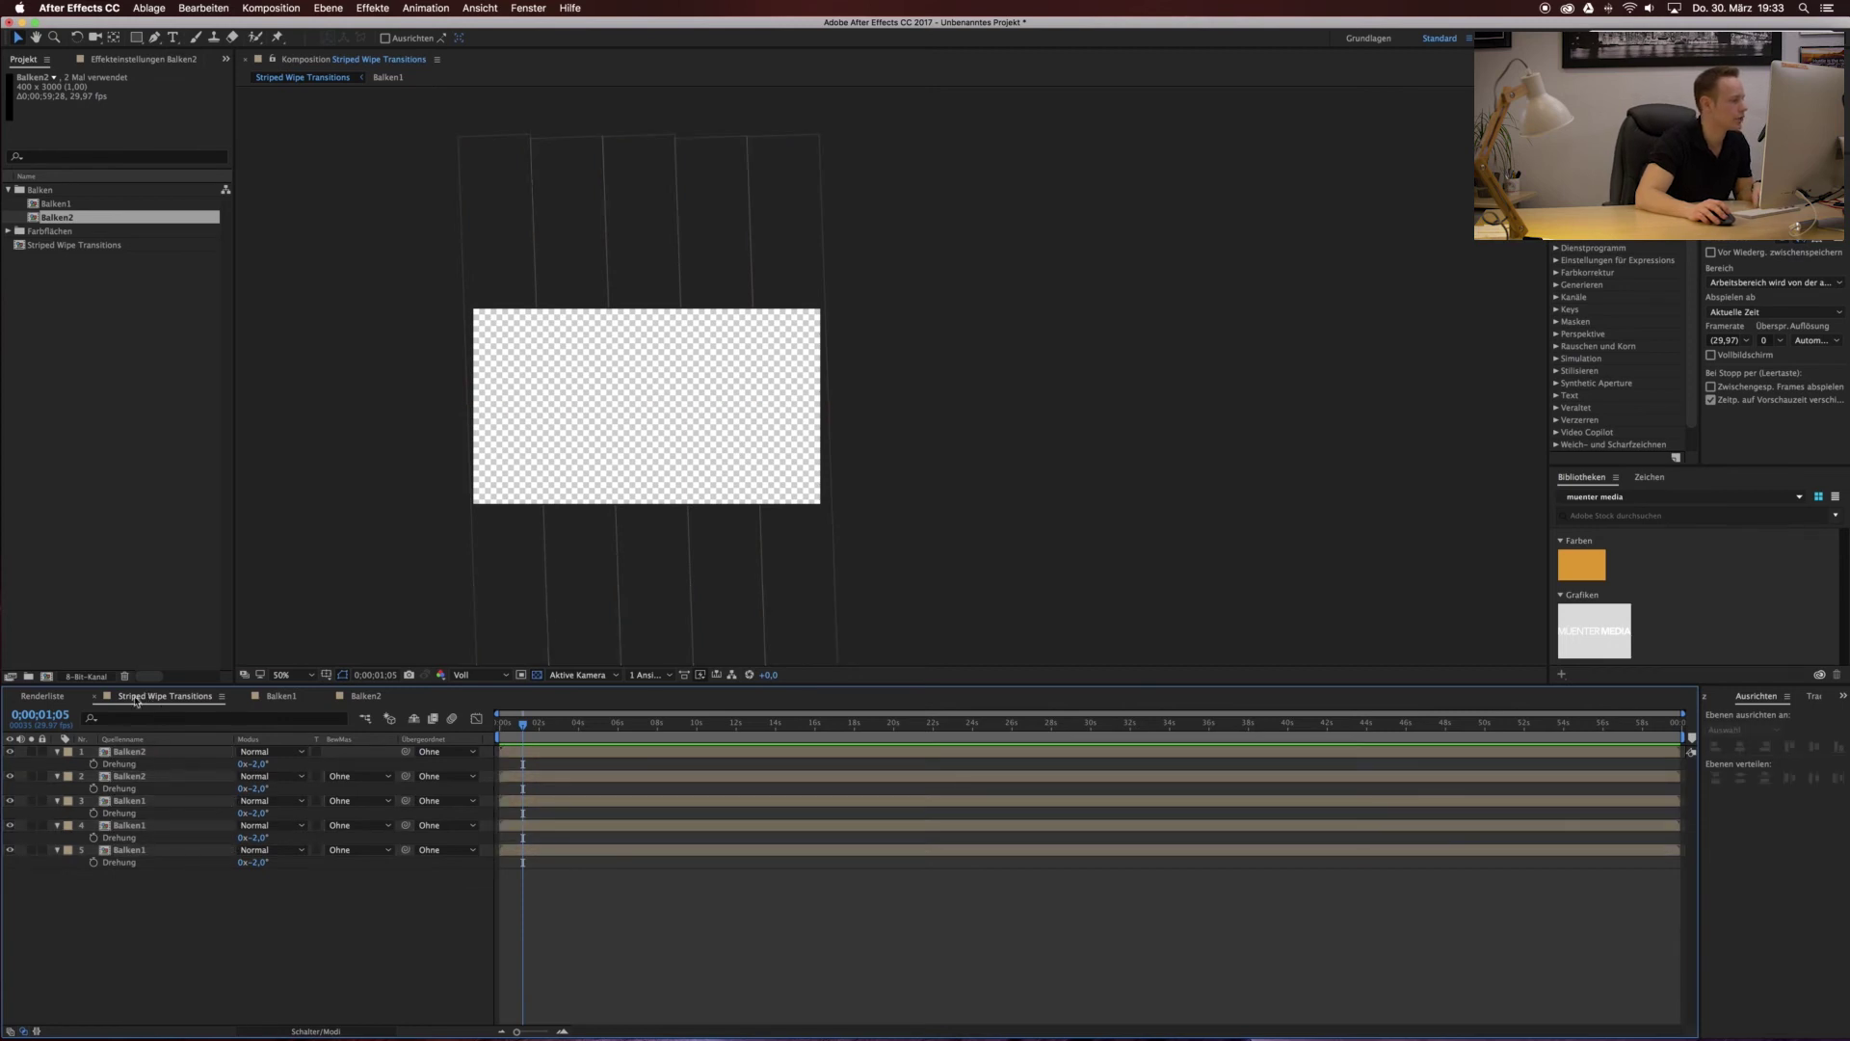
left_click(258, 699)
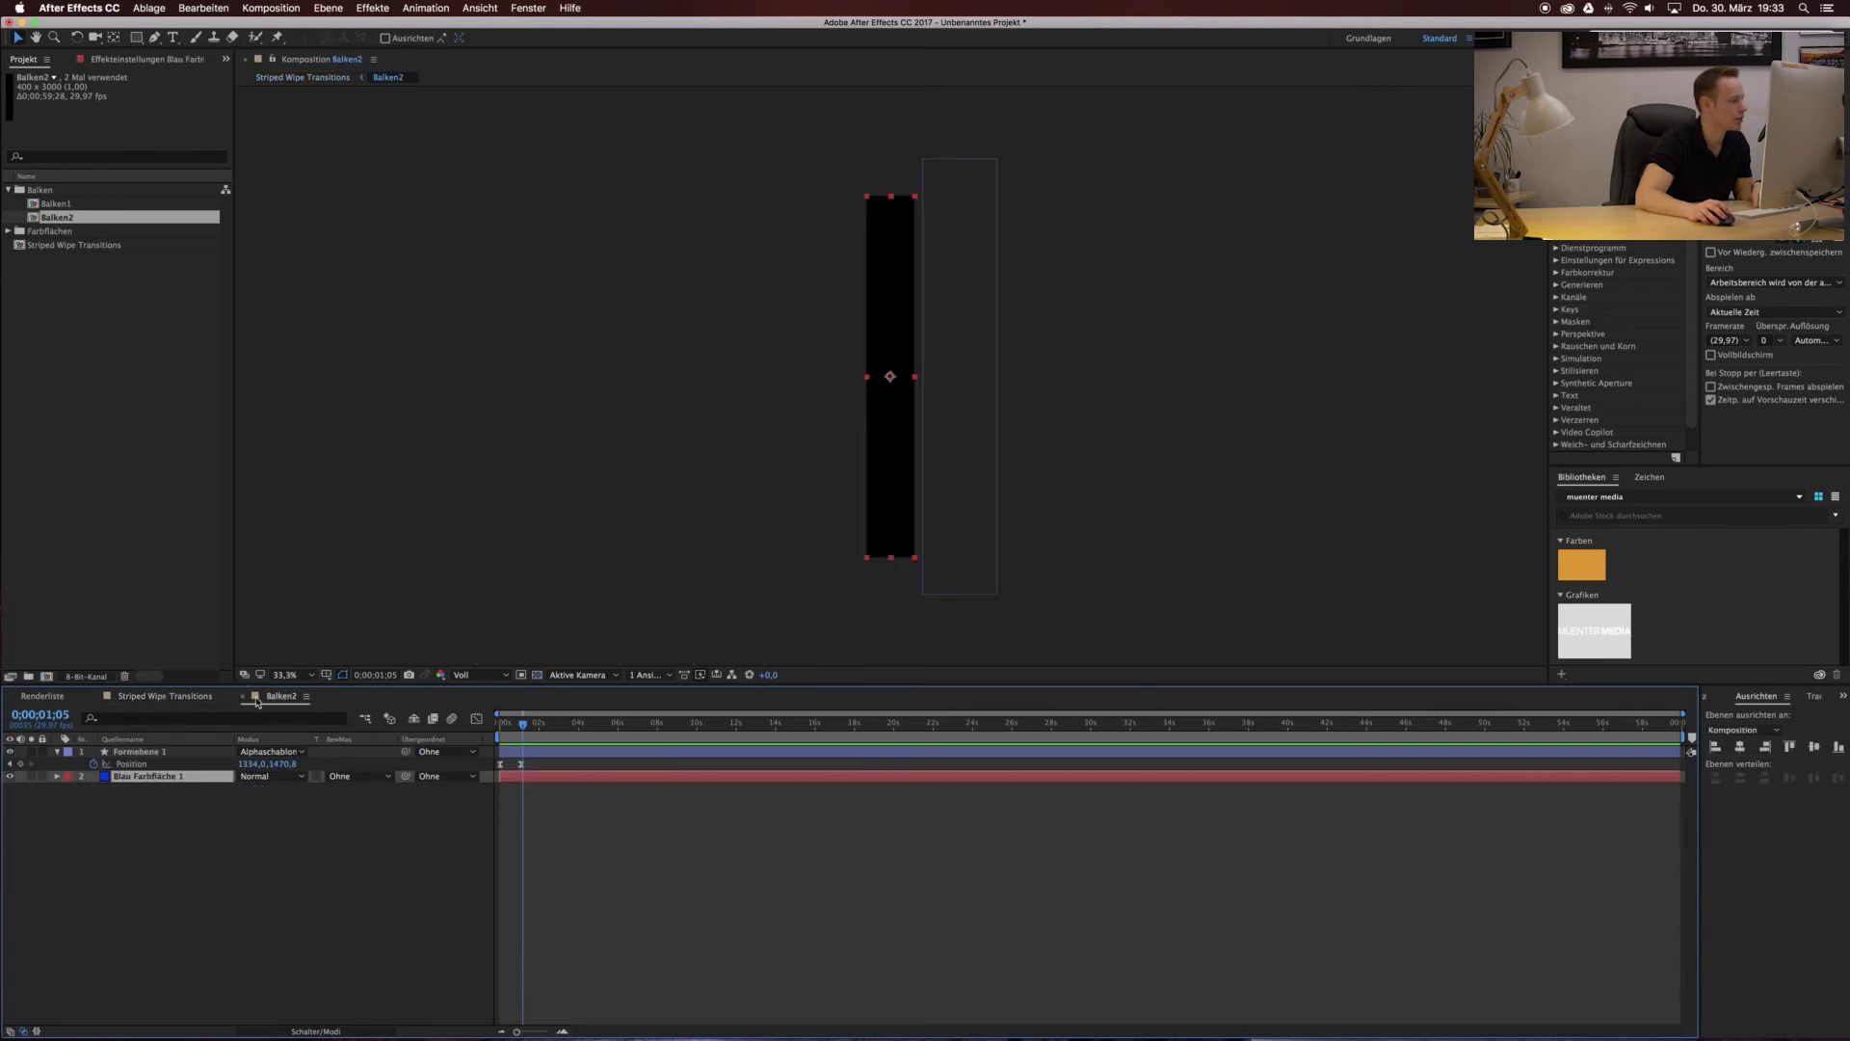
left_click(244, 698)
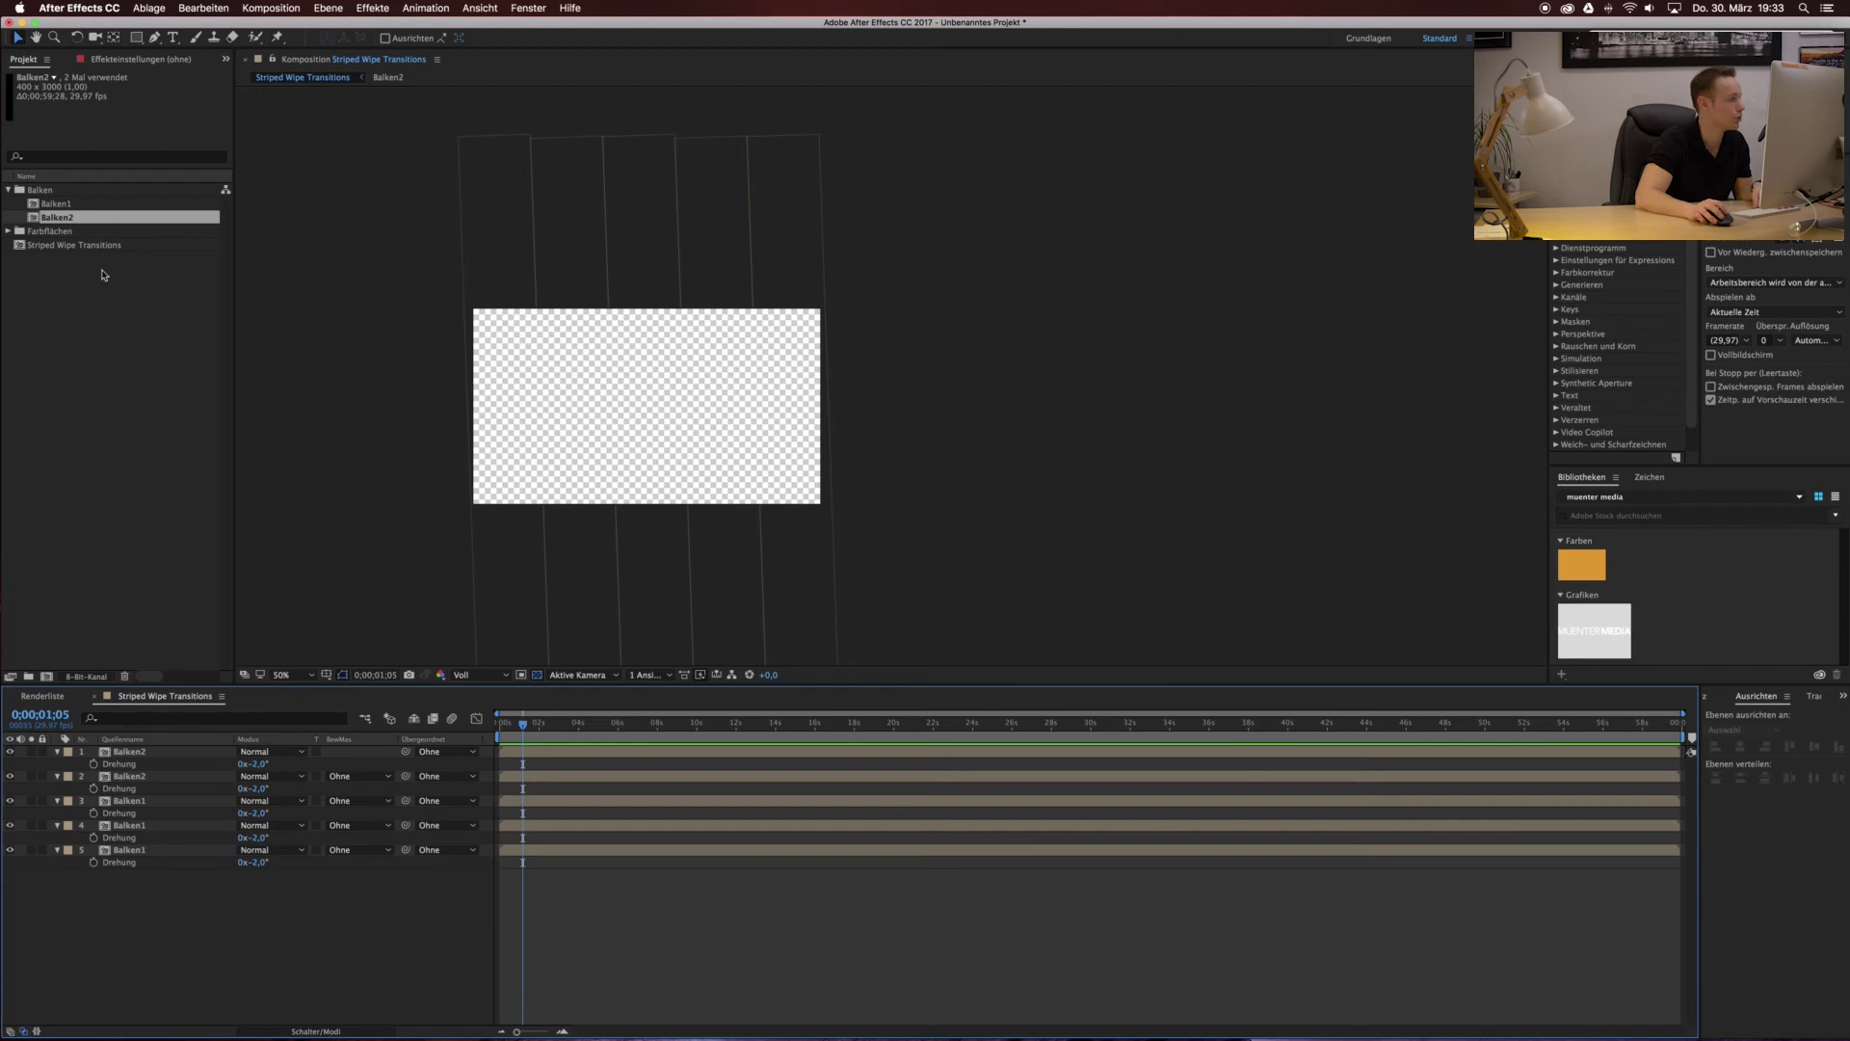
double_click(57, 204)
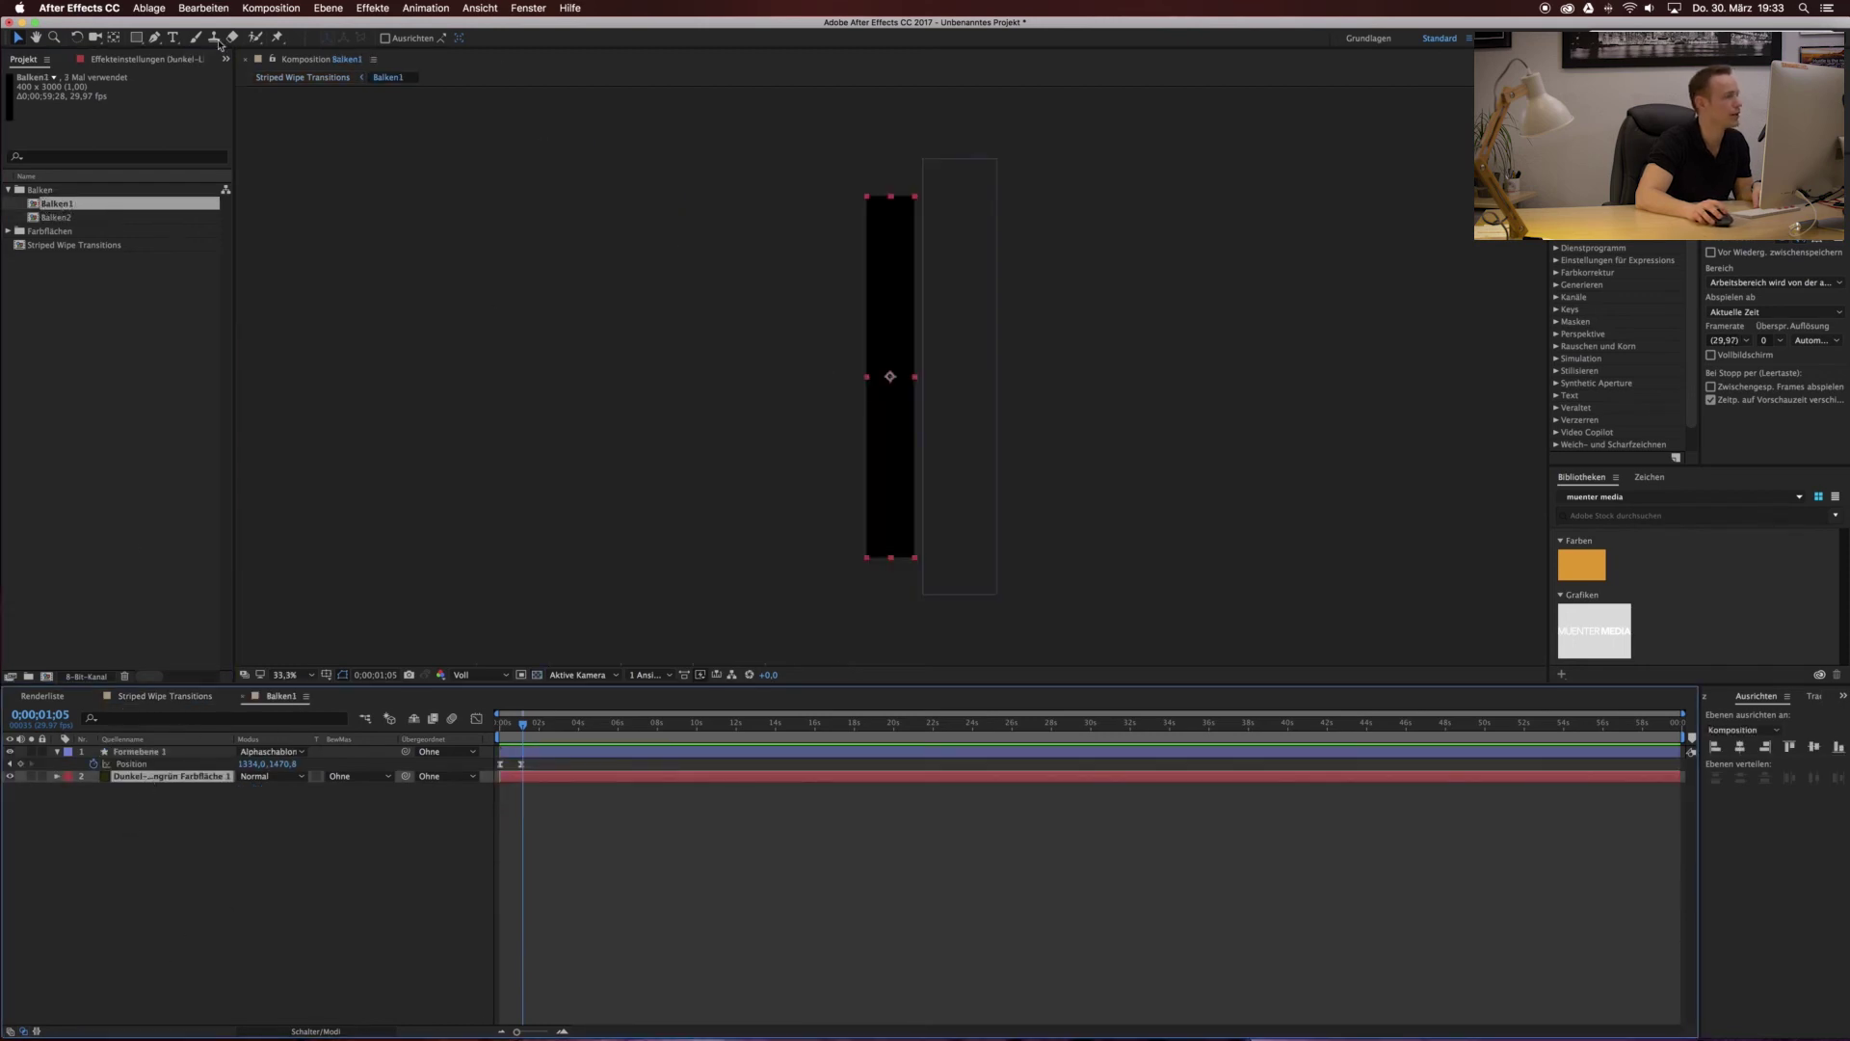
left_click_drag(526, 729, 510, 725)
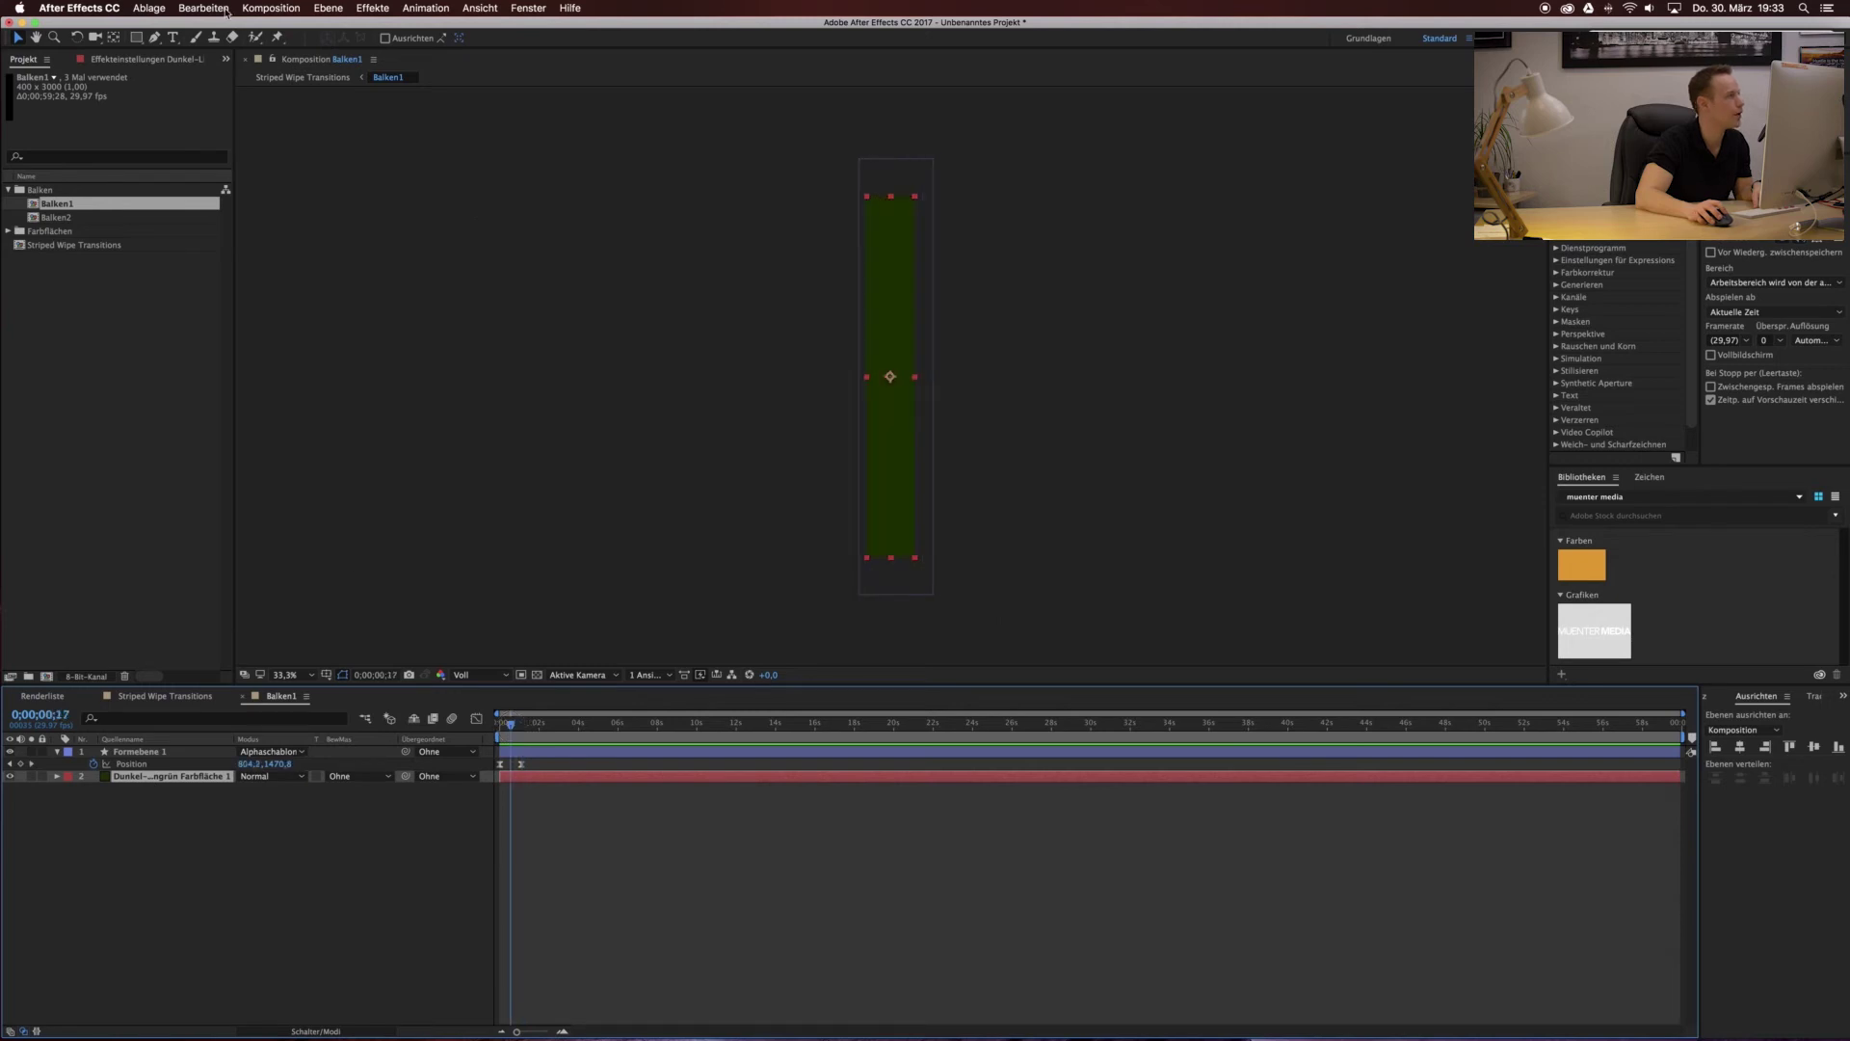
Change Balken1's solid colour to bright magenta and check it in Striped Wipe Transitions.
left_click(327, 8)
left_click(357, 61)
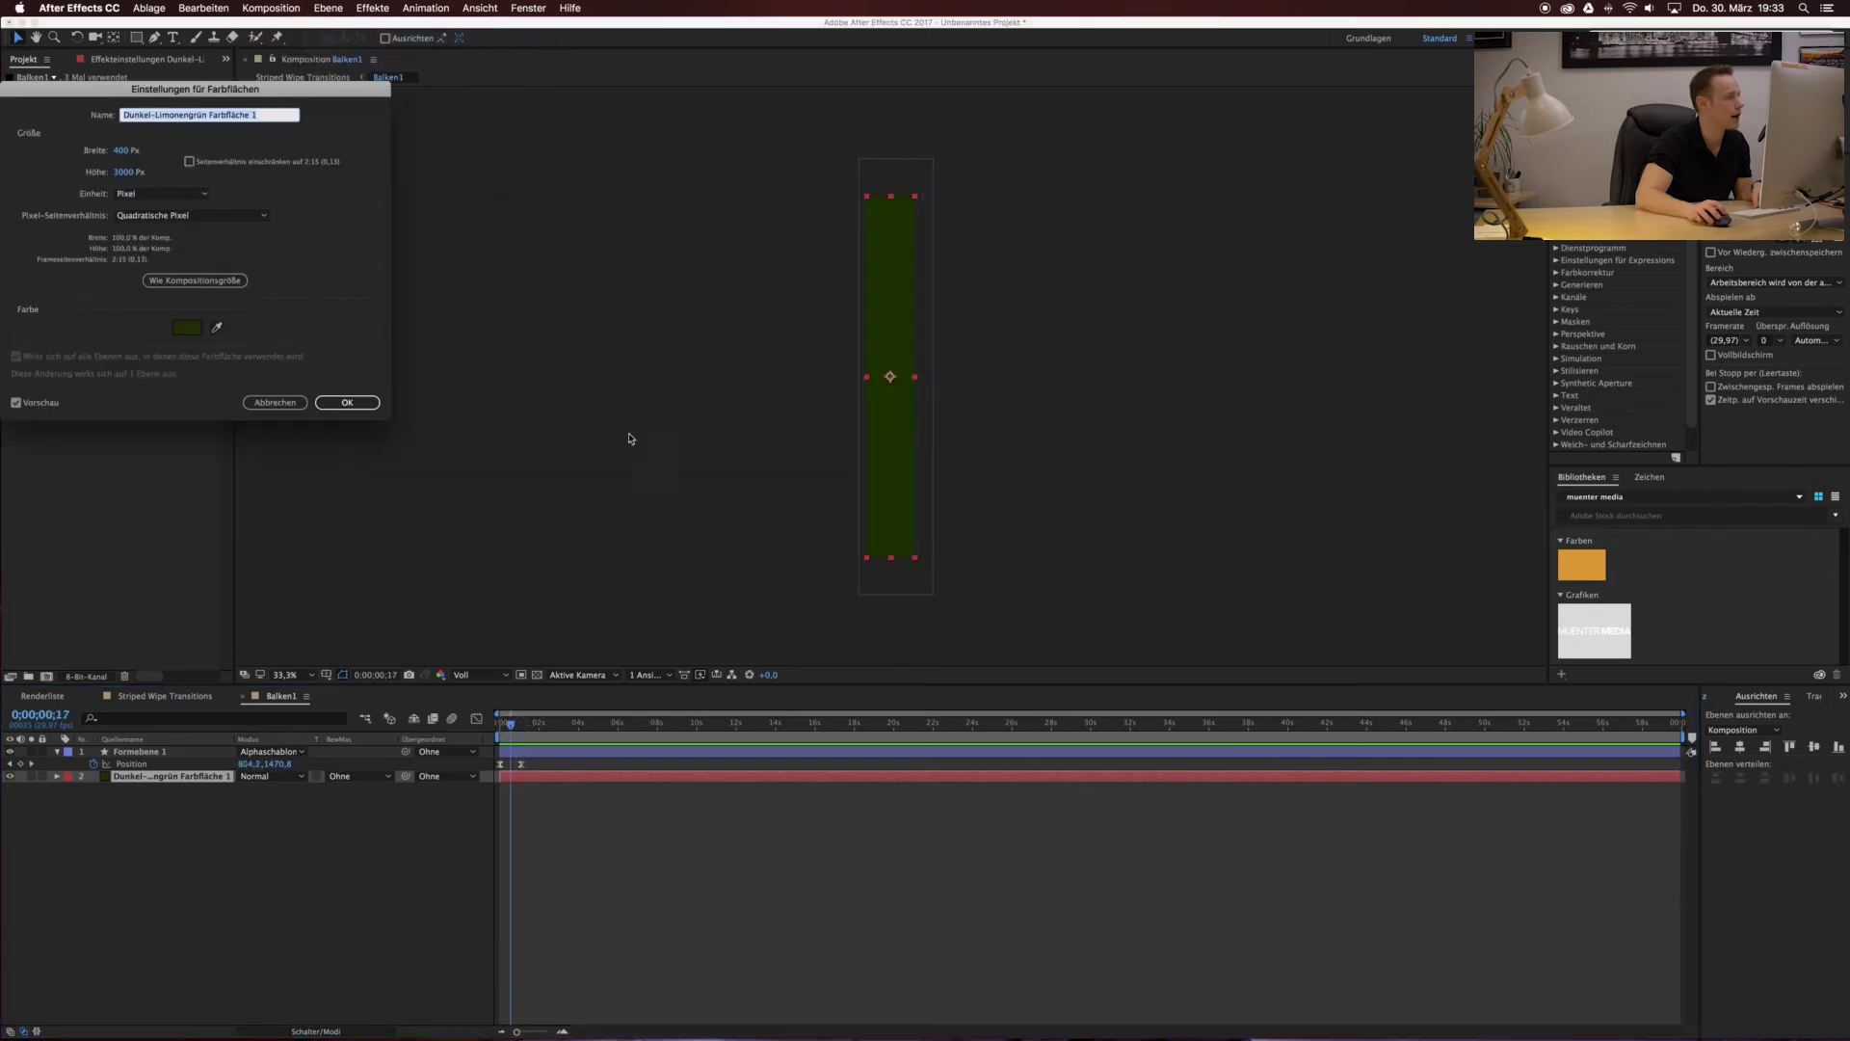
left_click(187, 327)
left_click(798, 248)
left_click(766, 252)
left_click(783, 223)
left_click(914, 217)
left_click(347, 401)
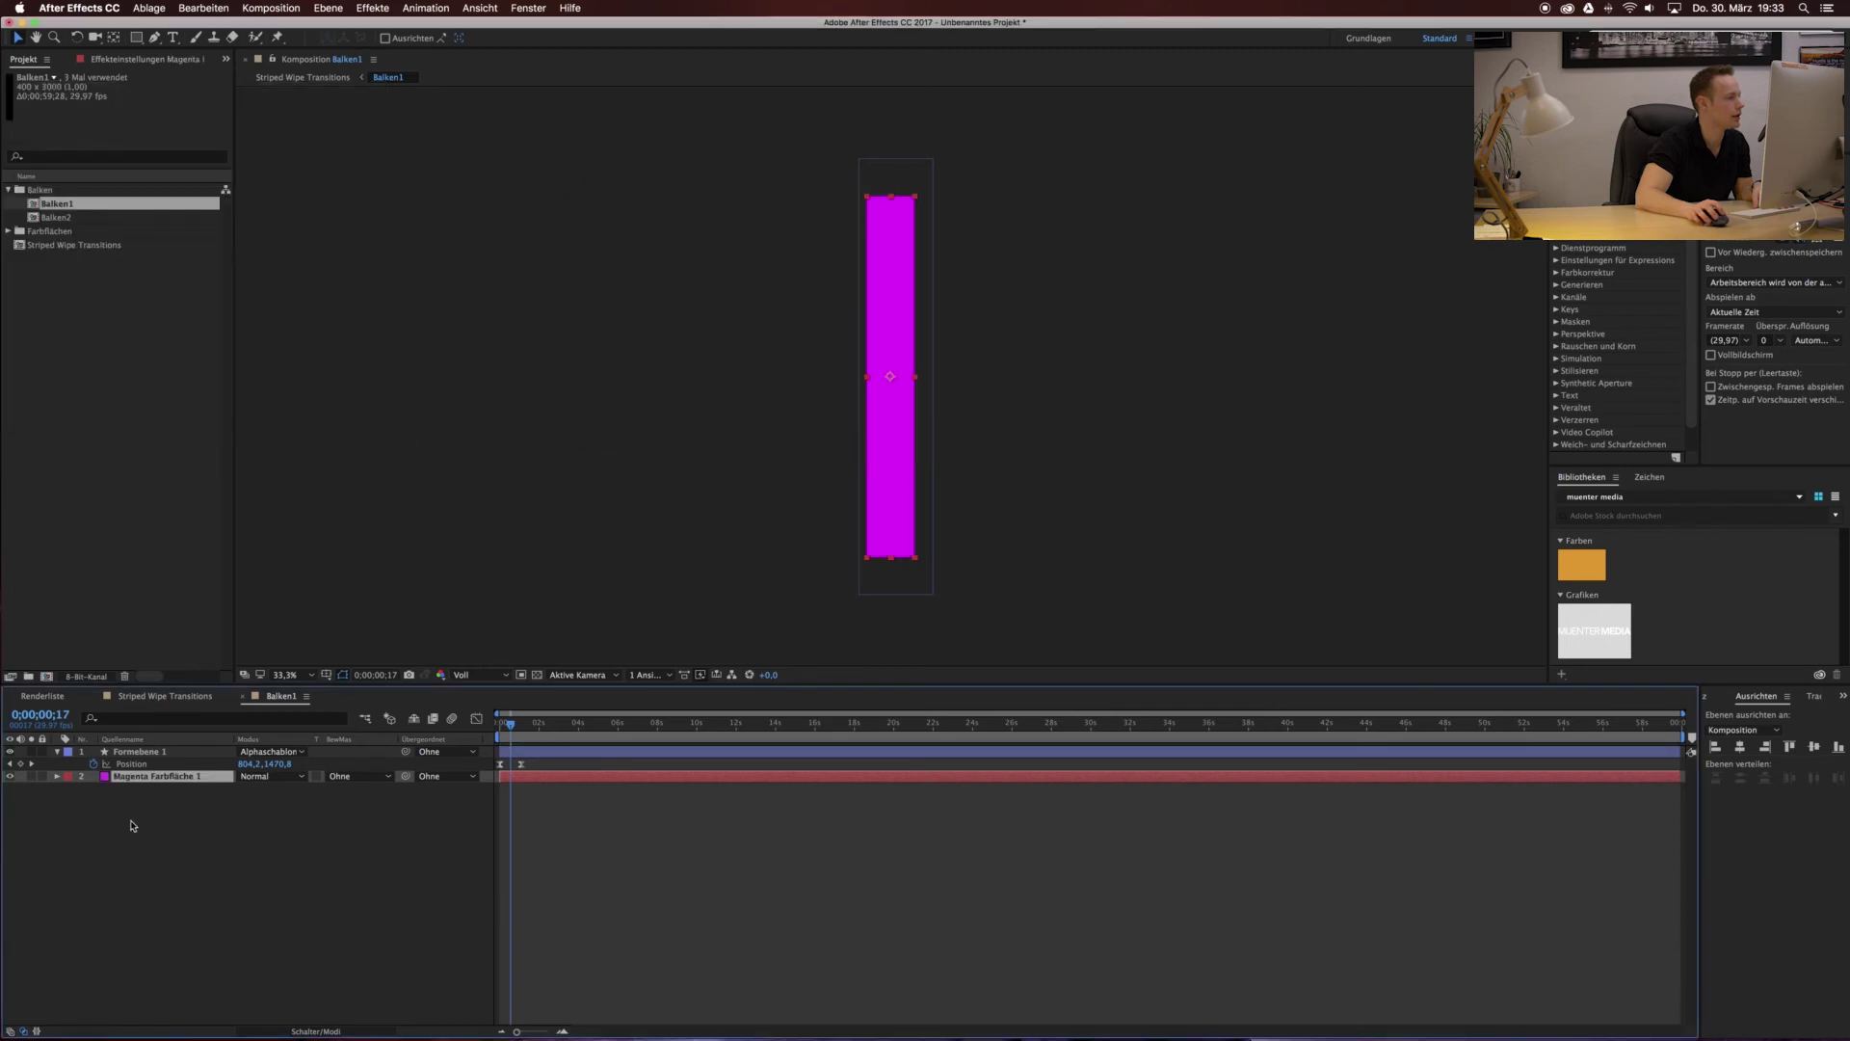
left_click(167, 697)
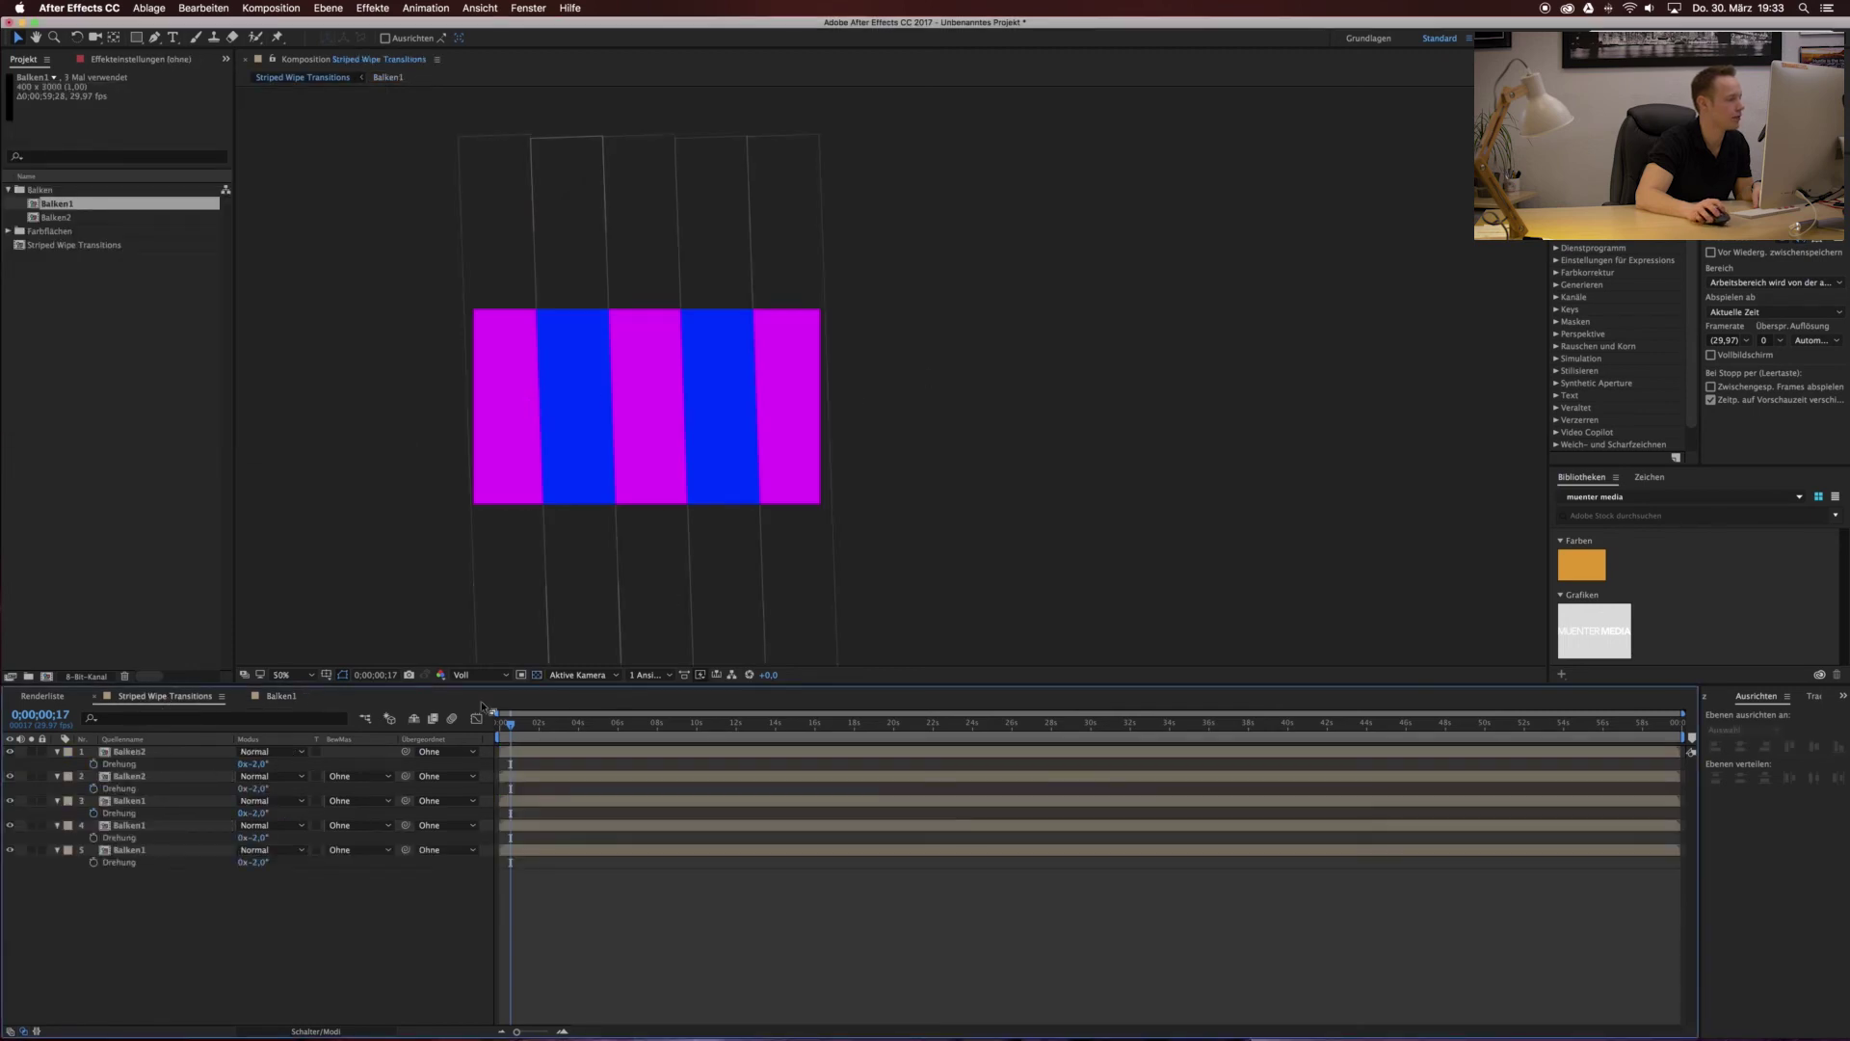
left_click(282, 695)
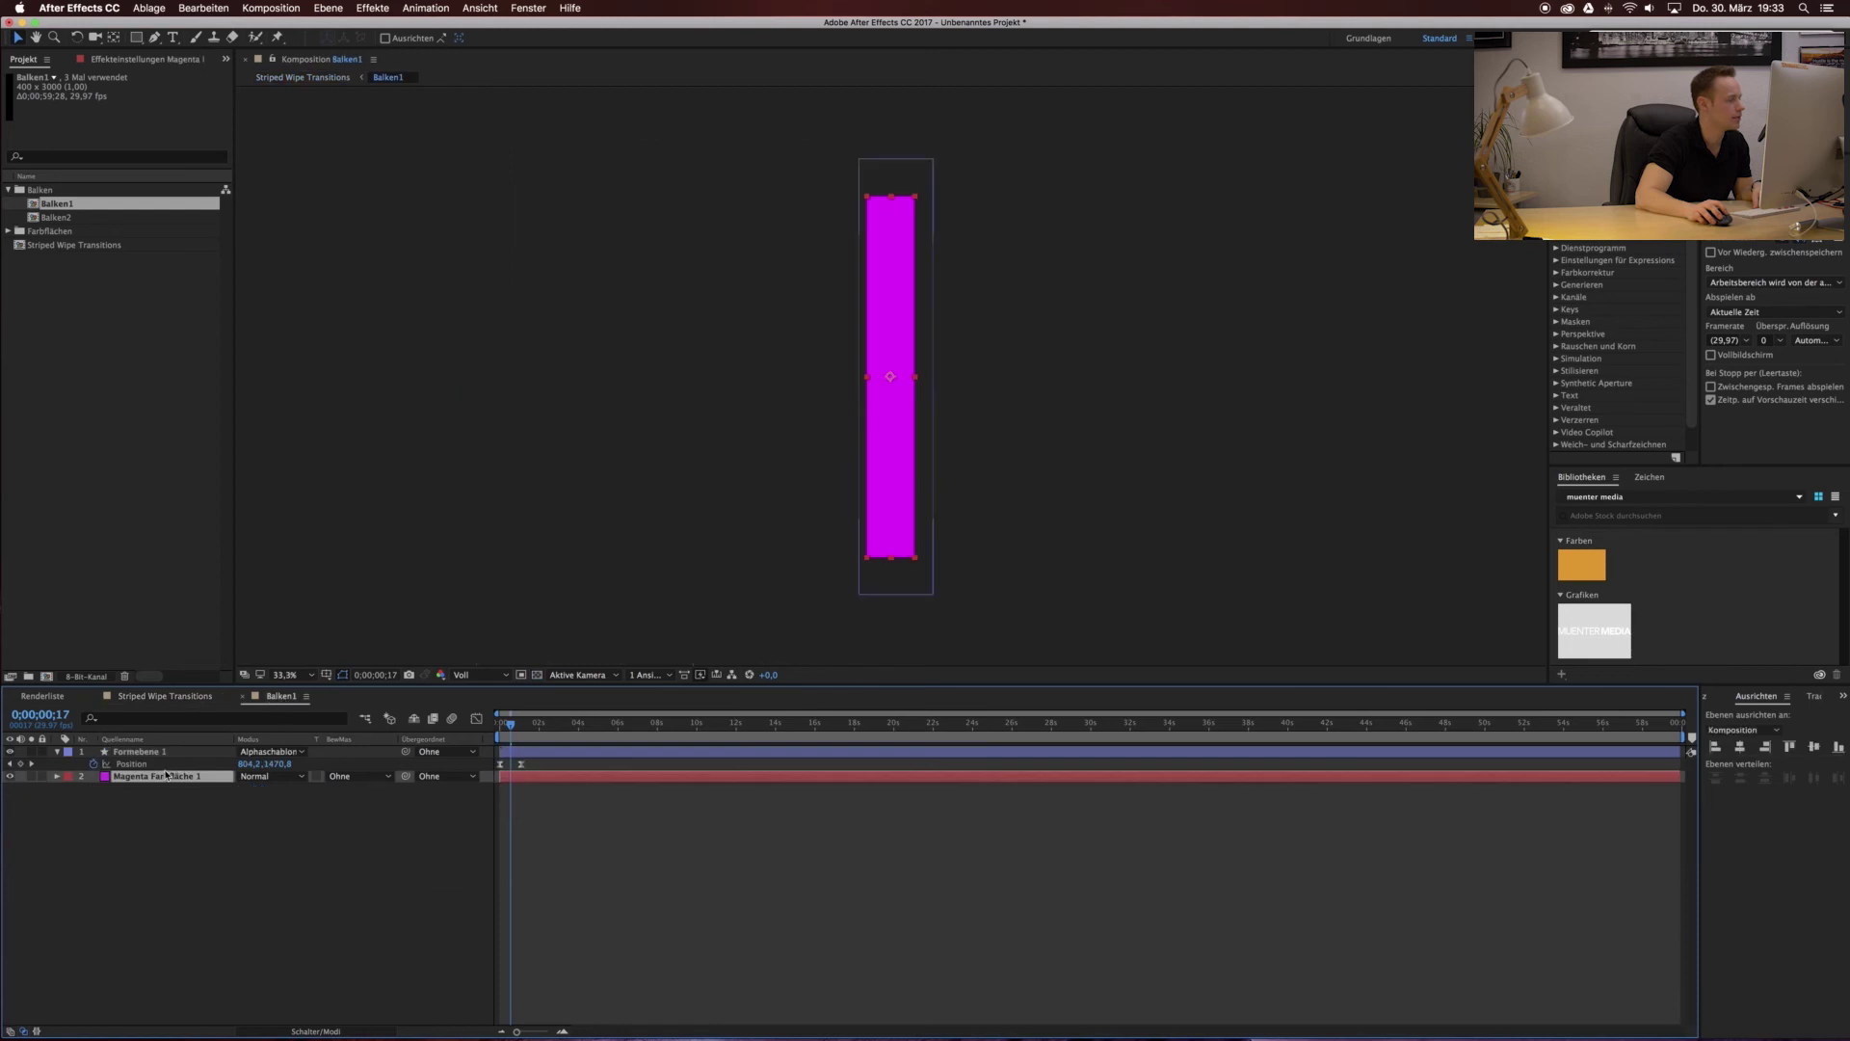
Change Balken2's blue solid to deep orange 813312 and view Striped Wipe Transitions from the start.
left_click(193, 696)
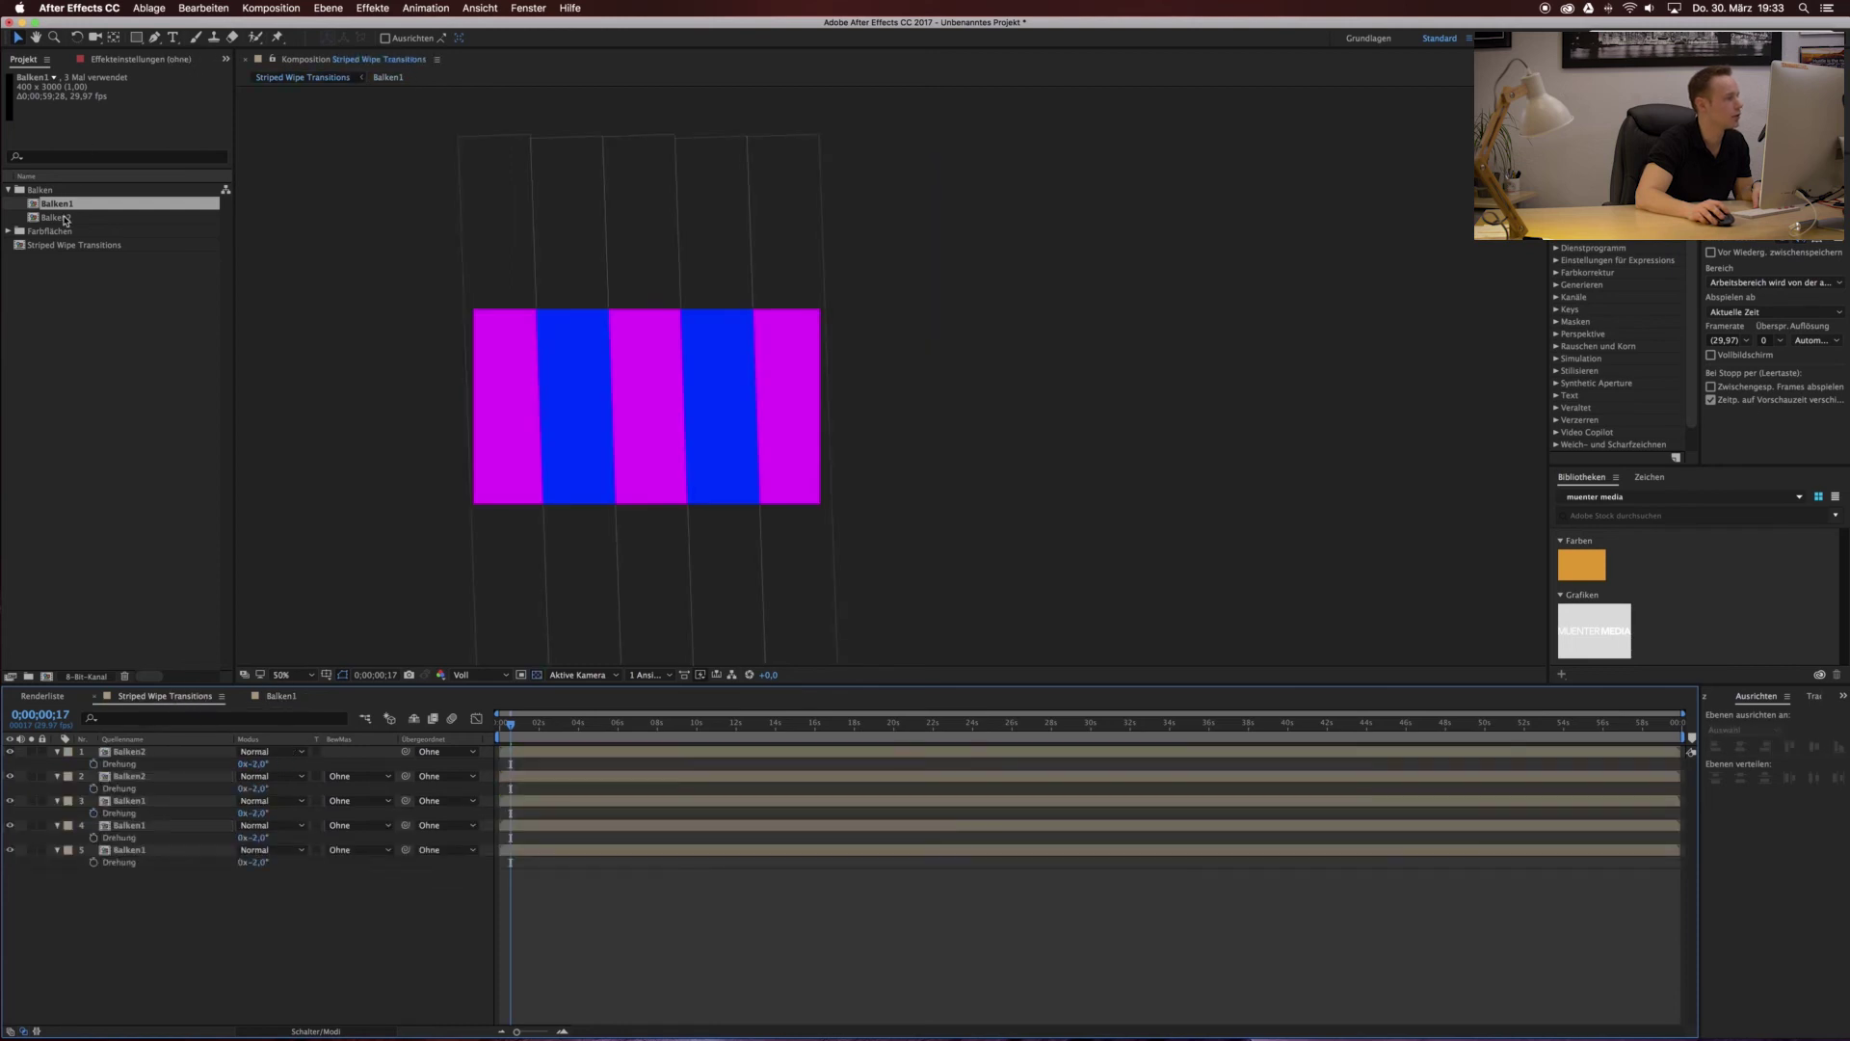
double_click(54, 219)
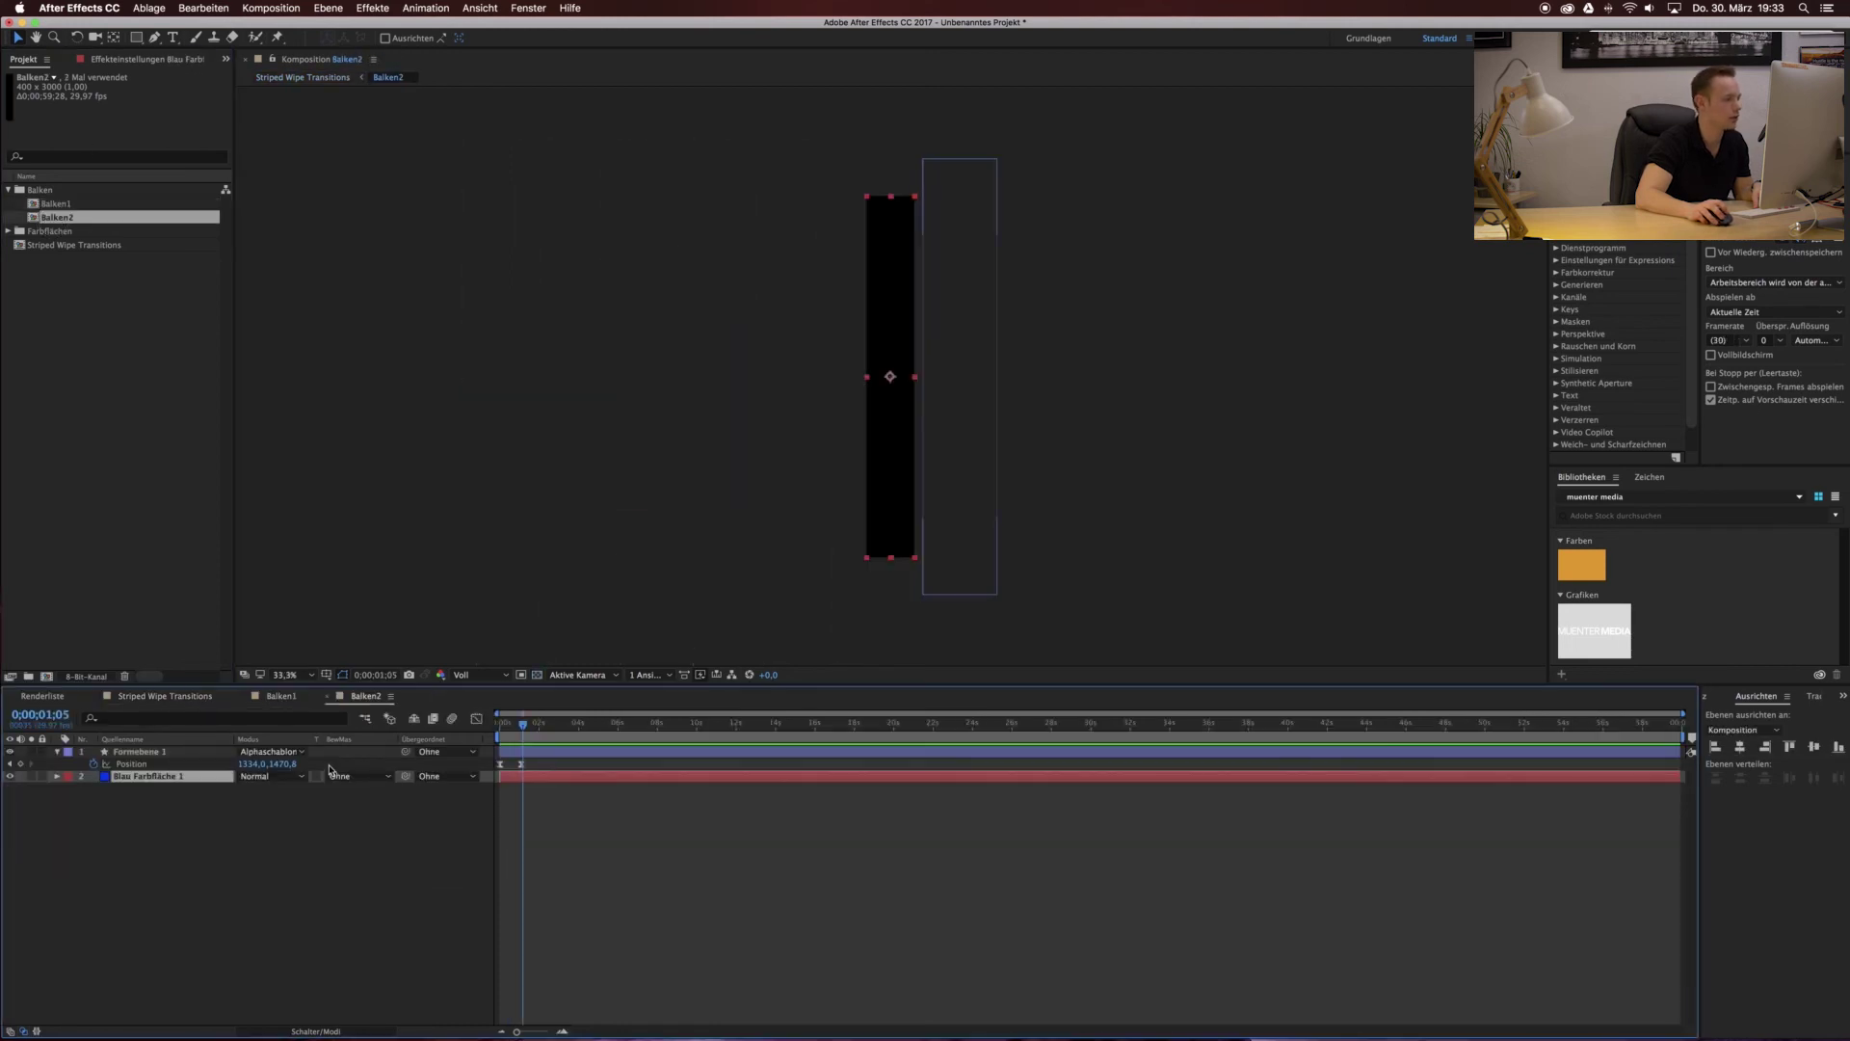
left_click(329, 8)
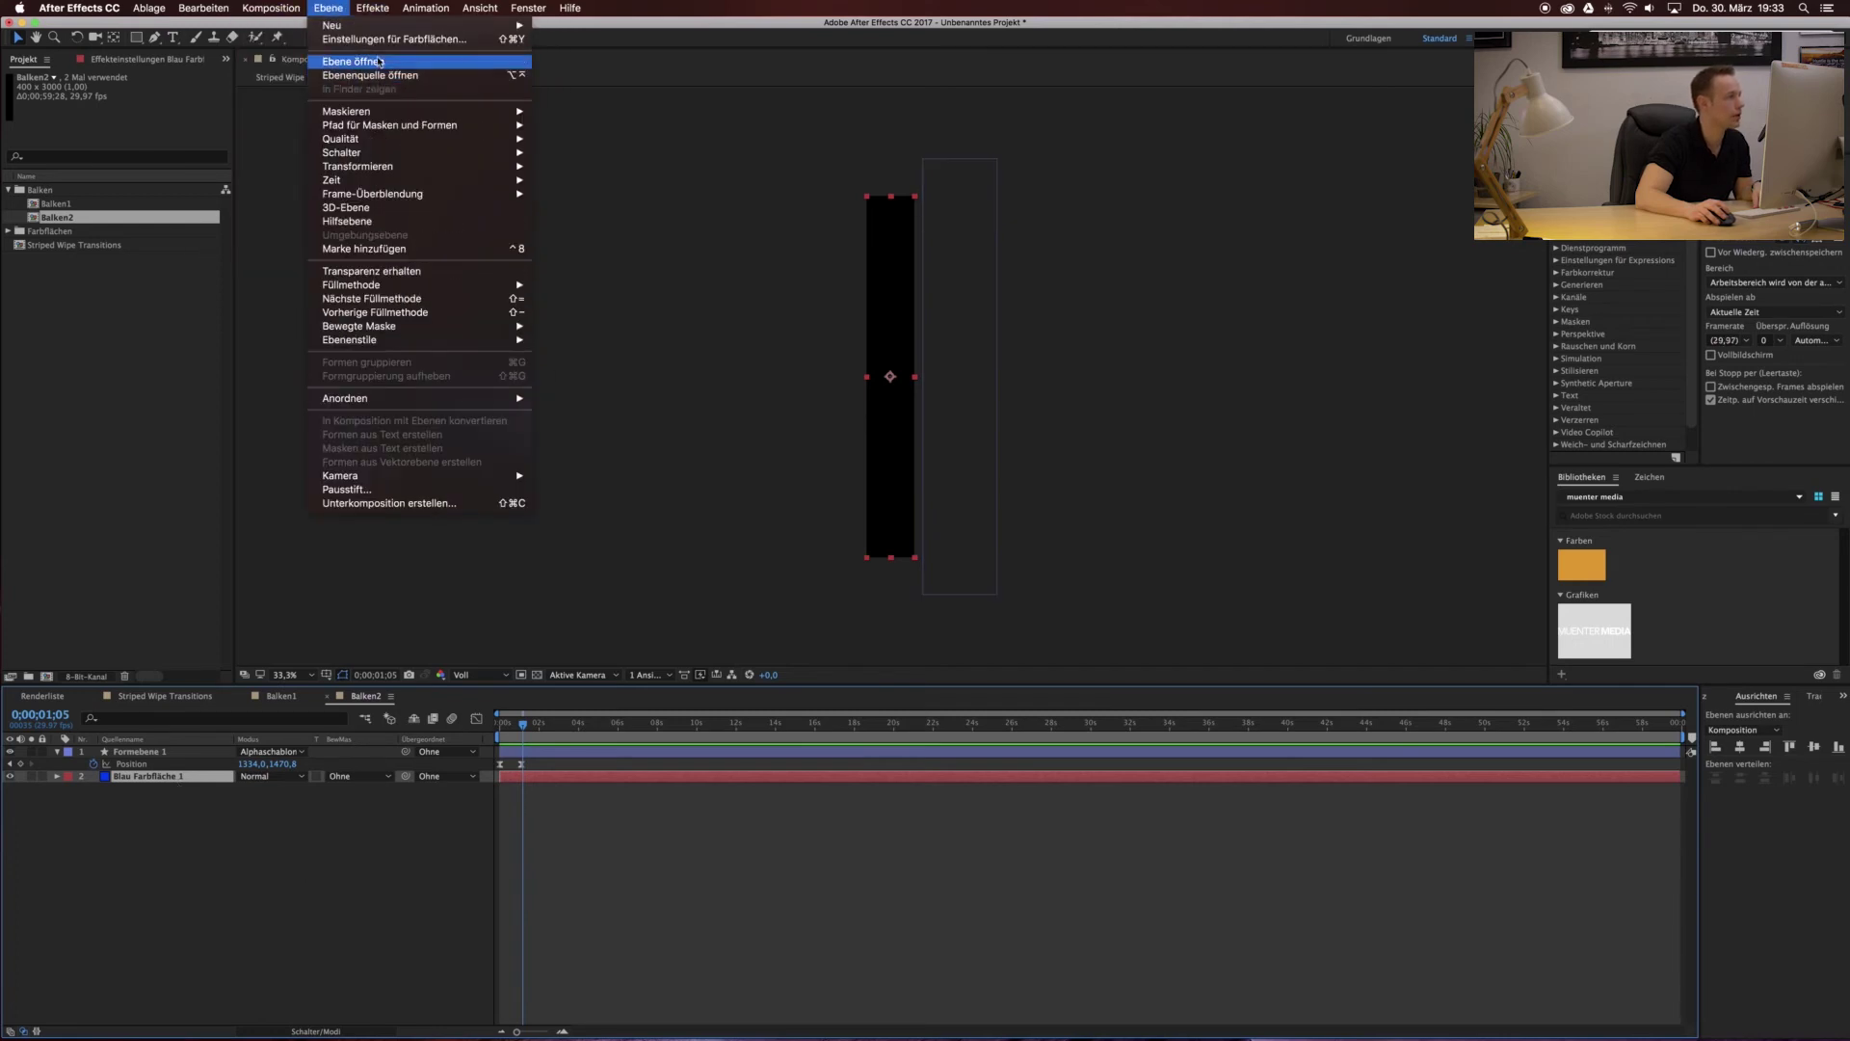
left_click(393, 40)
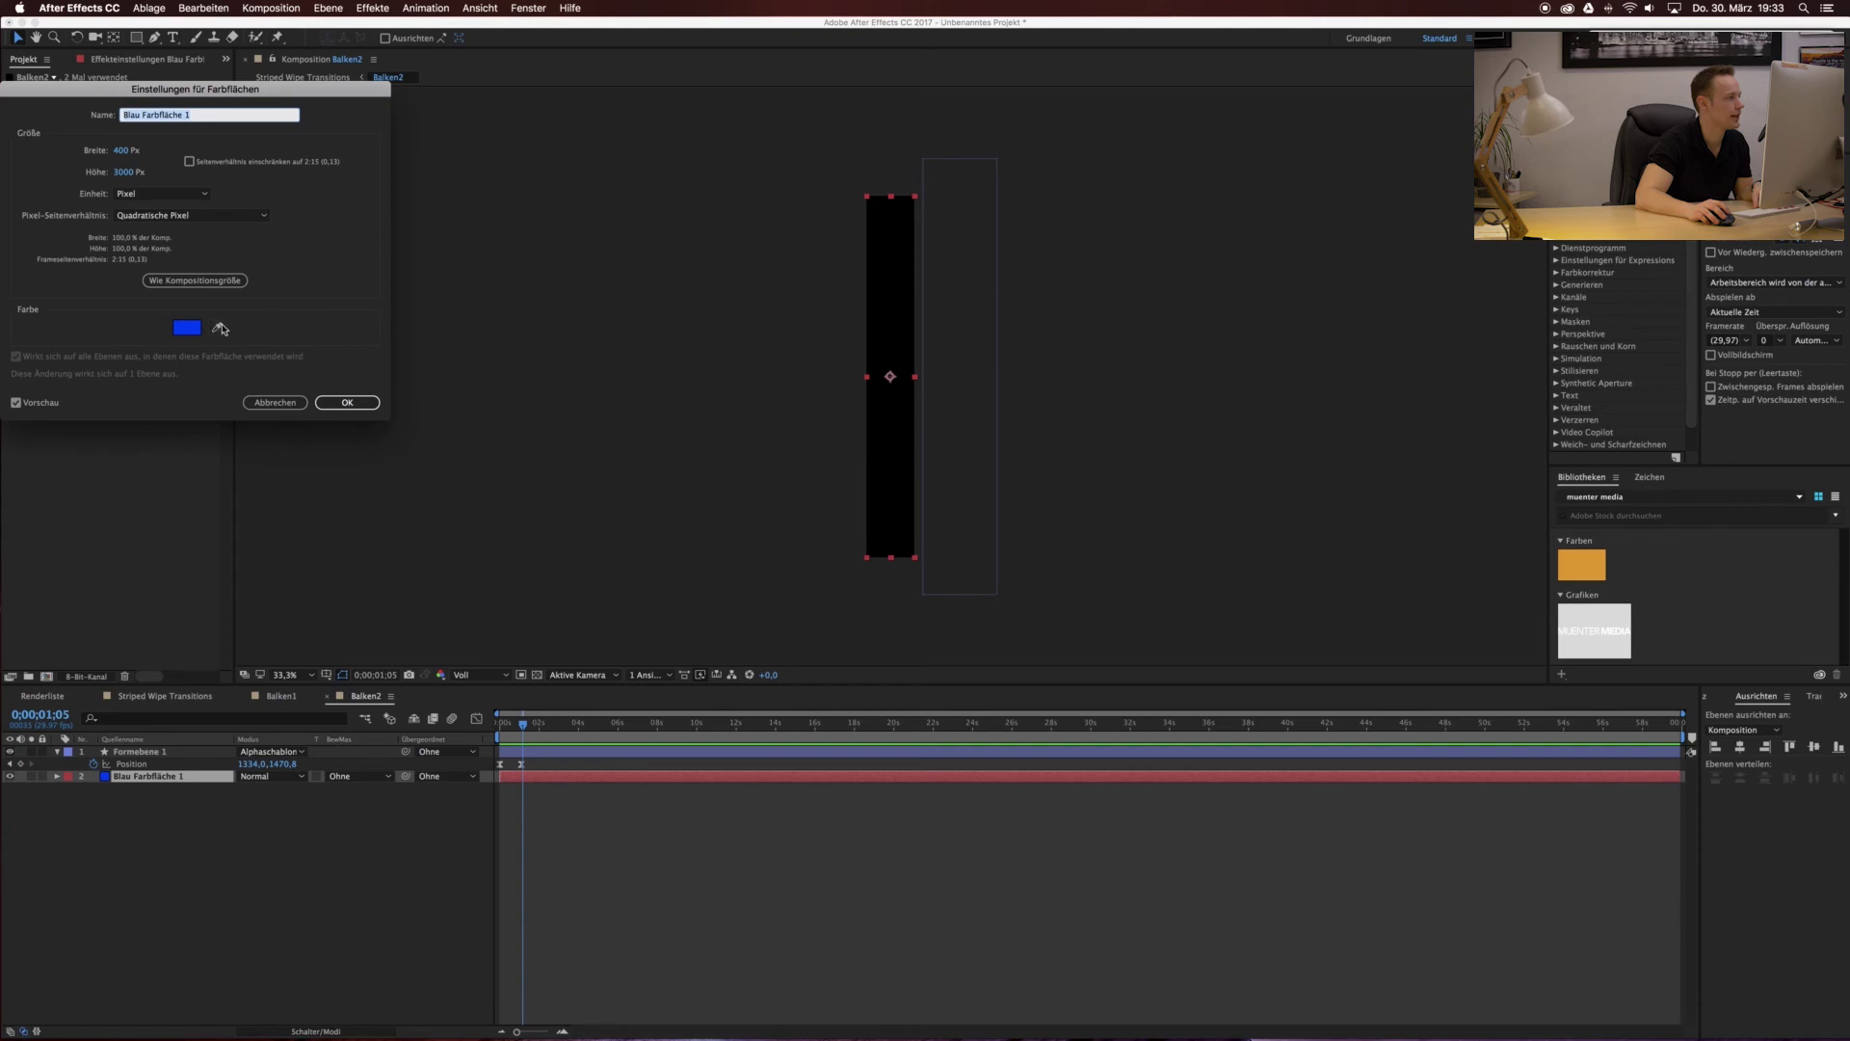
left_click(187, 328)
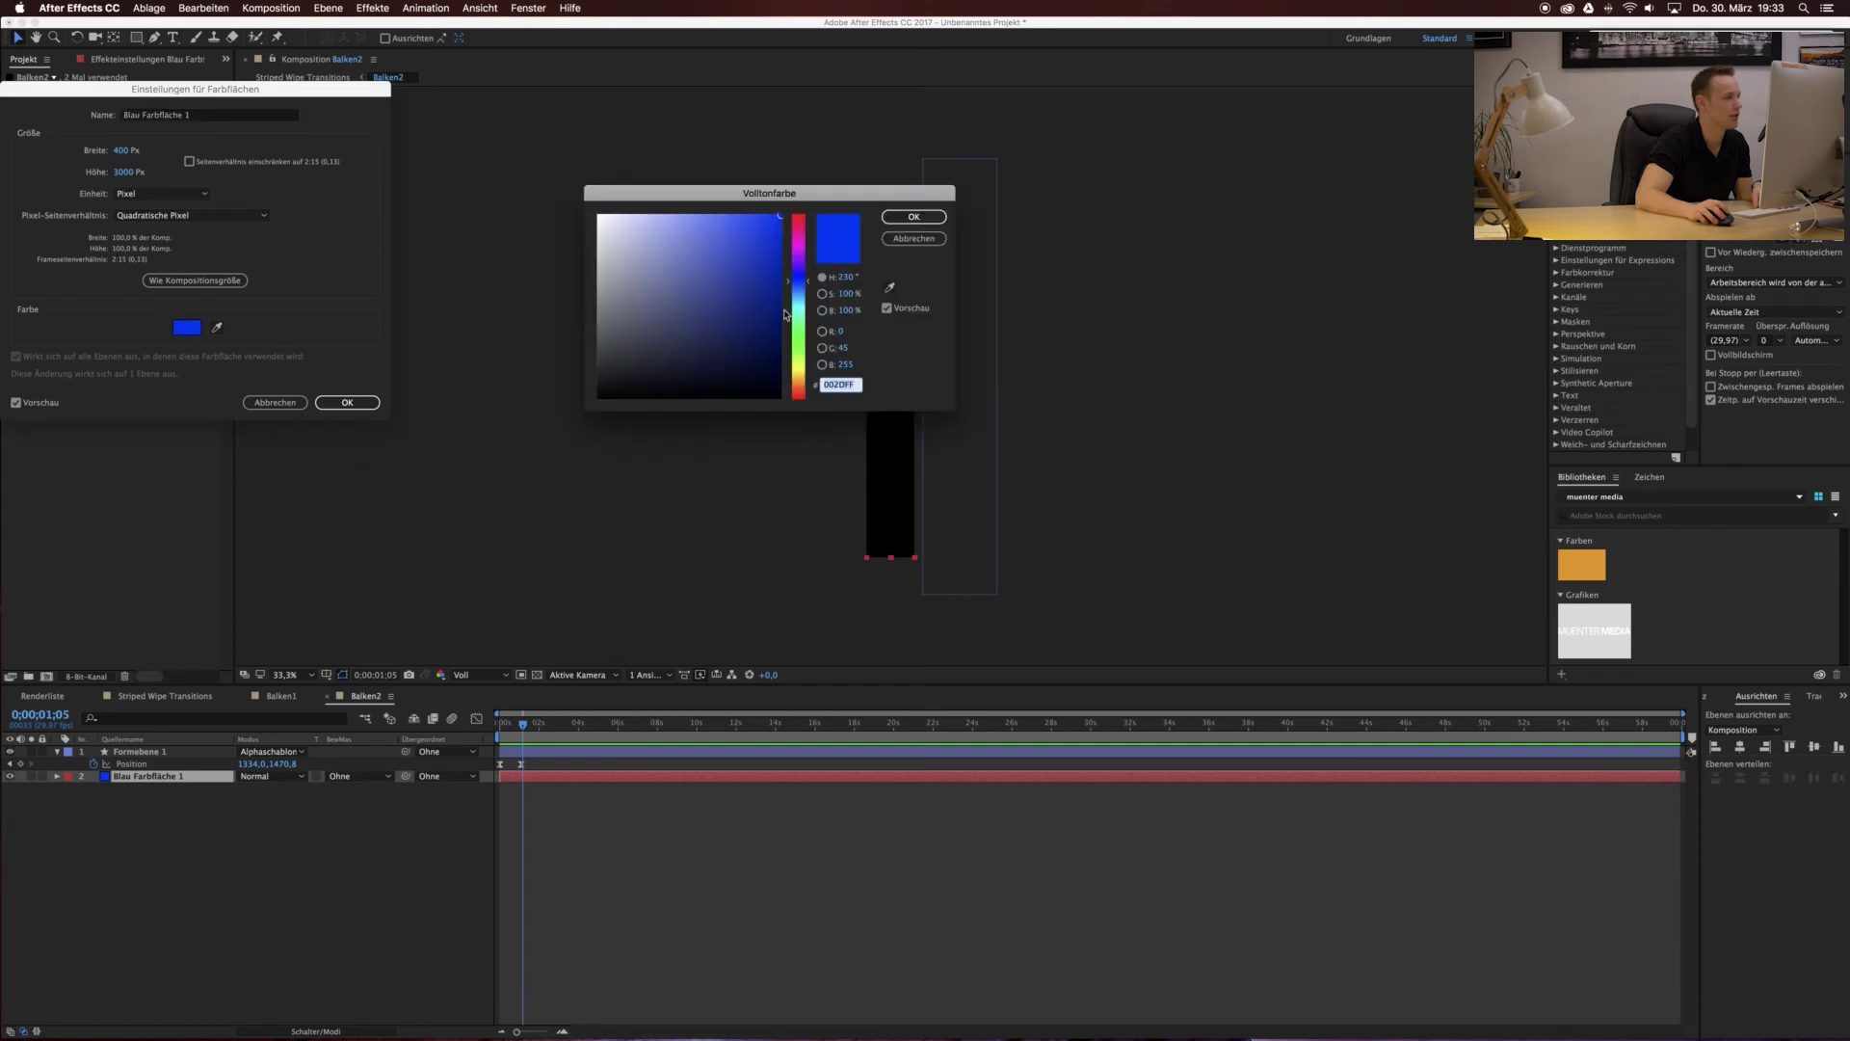
left_click(756, 306)
left_click_drag(798, 333, 798, 392)
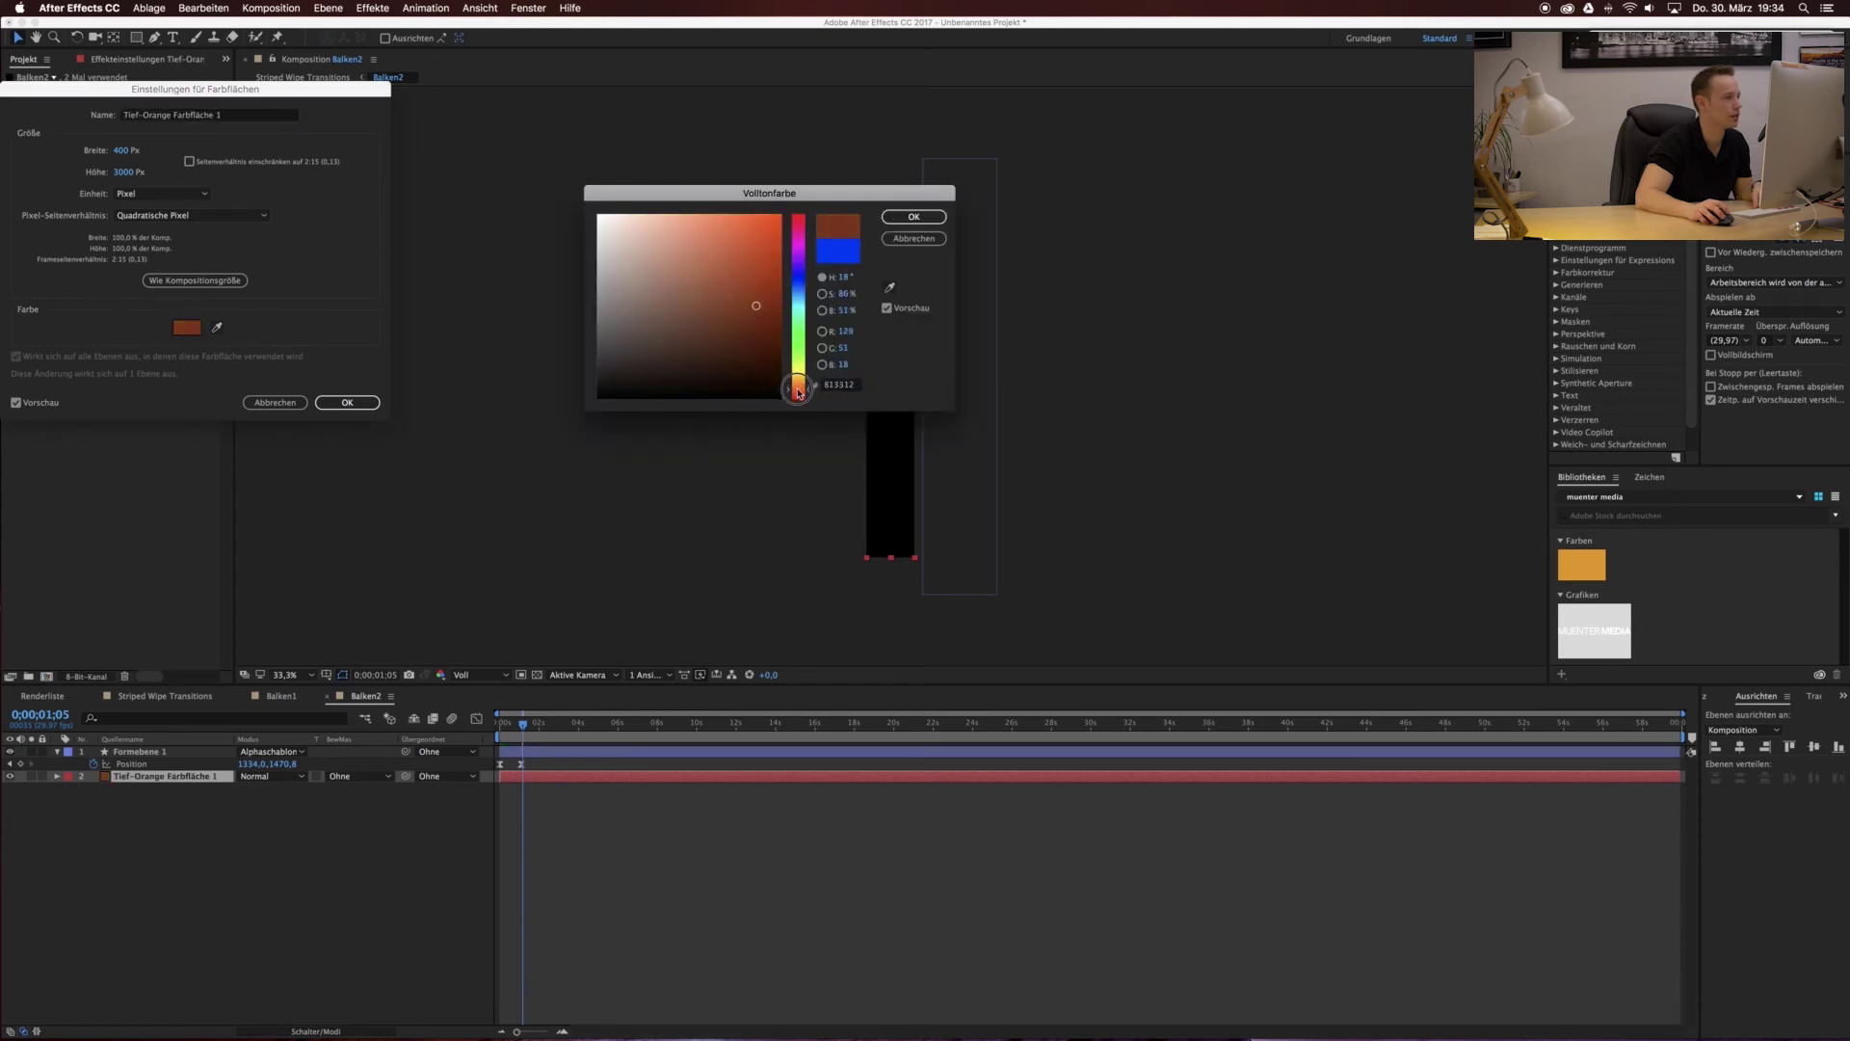
left_click(913, 216)
left_click(347, 402)
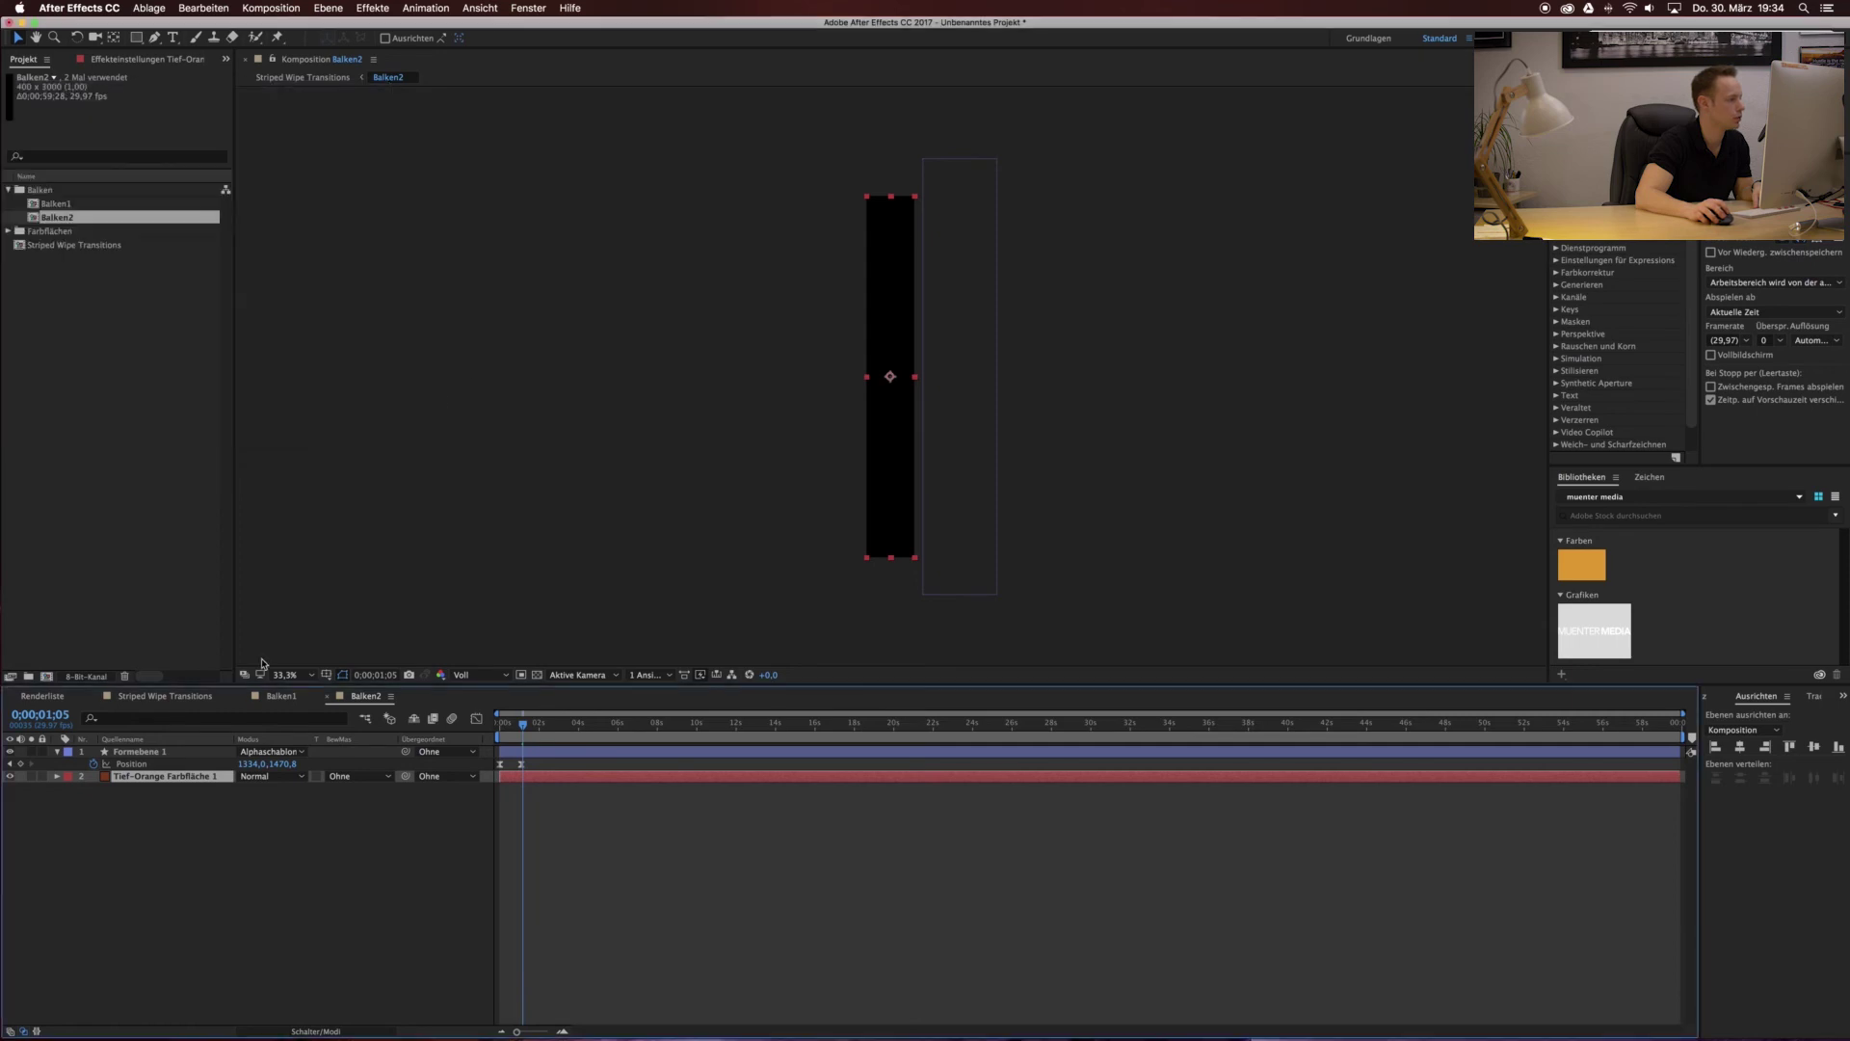
left_click(165, 696)
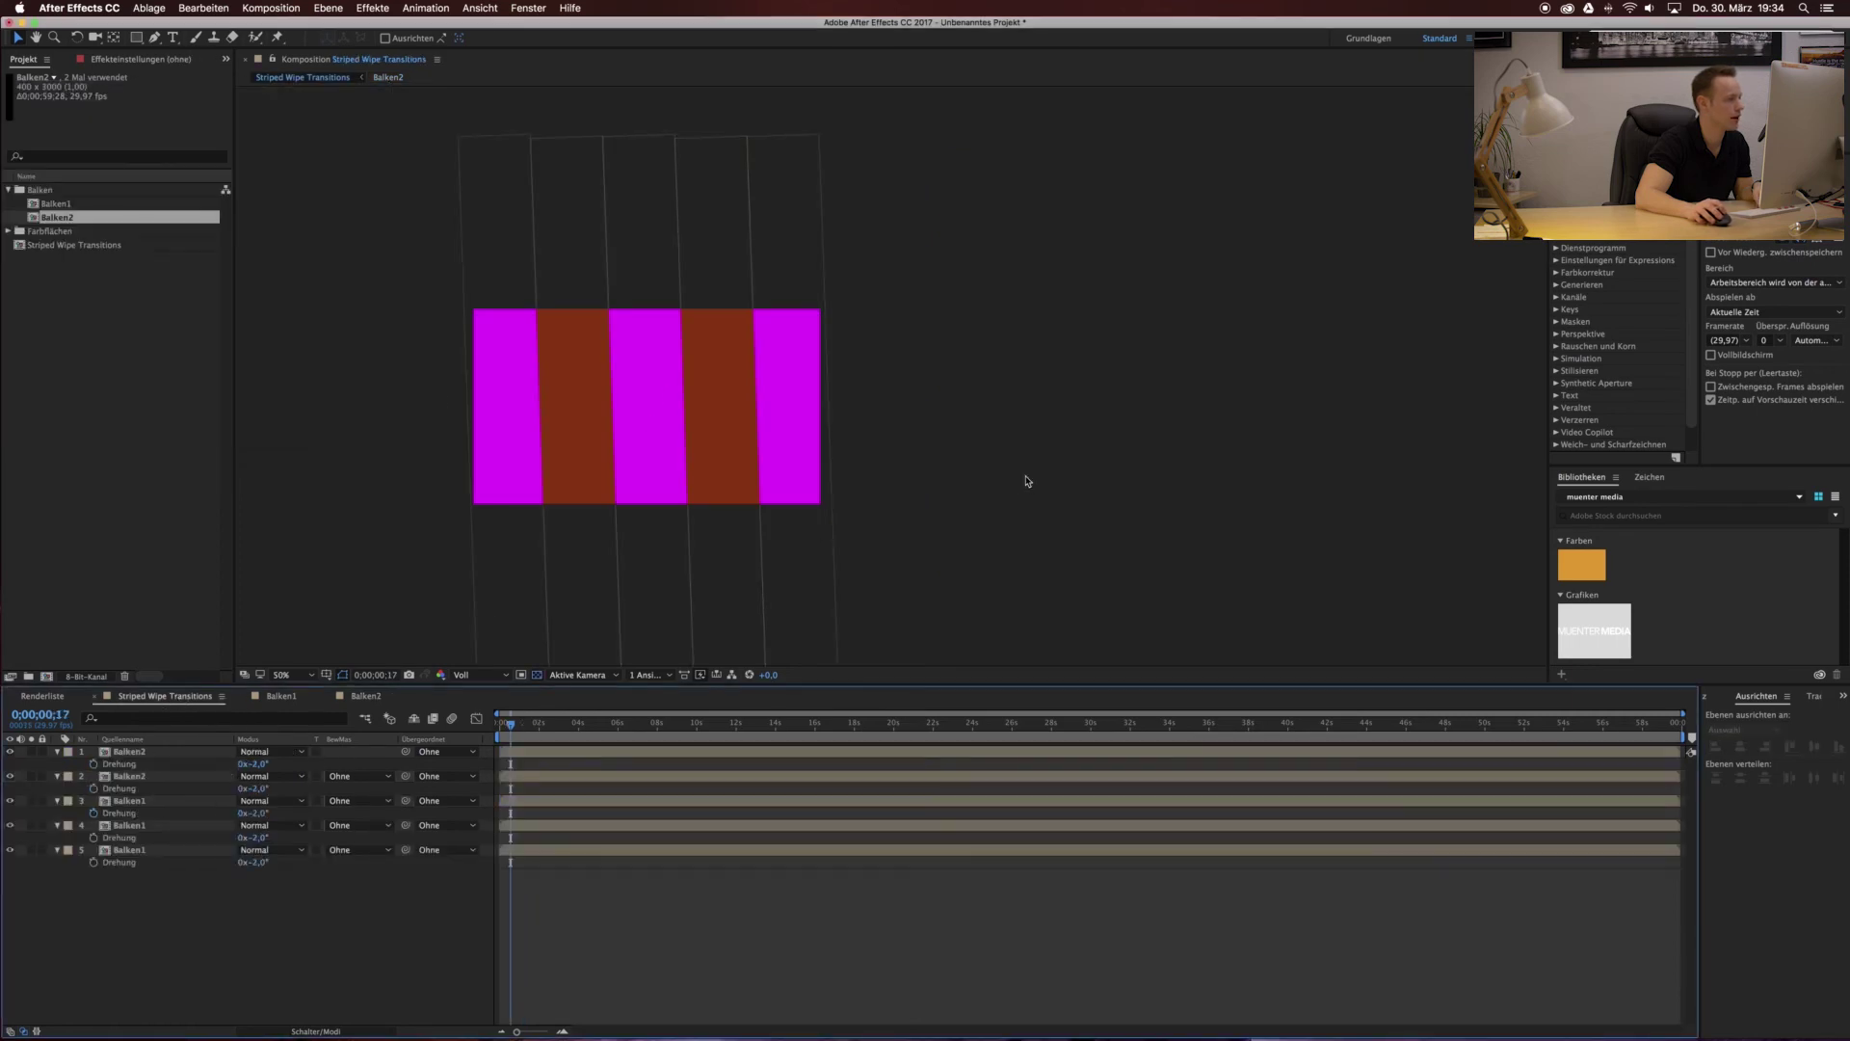
left_click_drag(511, 724, 480, 733)
Preview the magenta and orange stripe wipe twice from the first frame.
key("space")
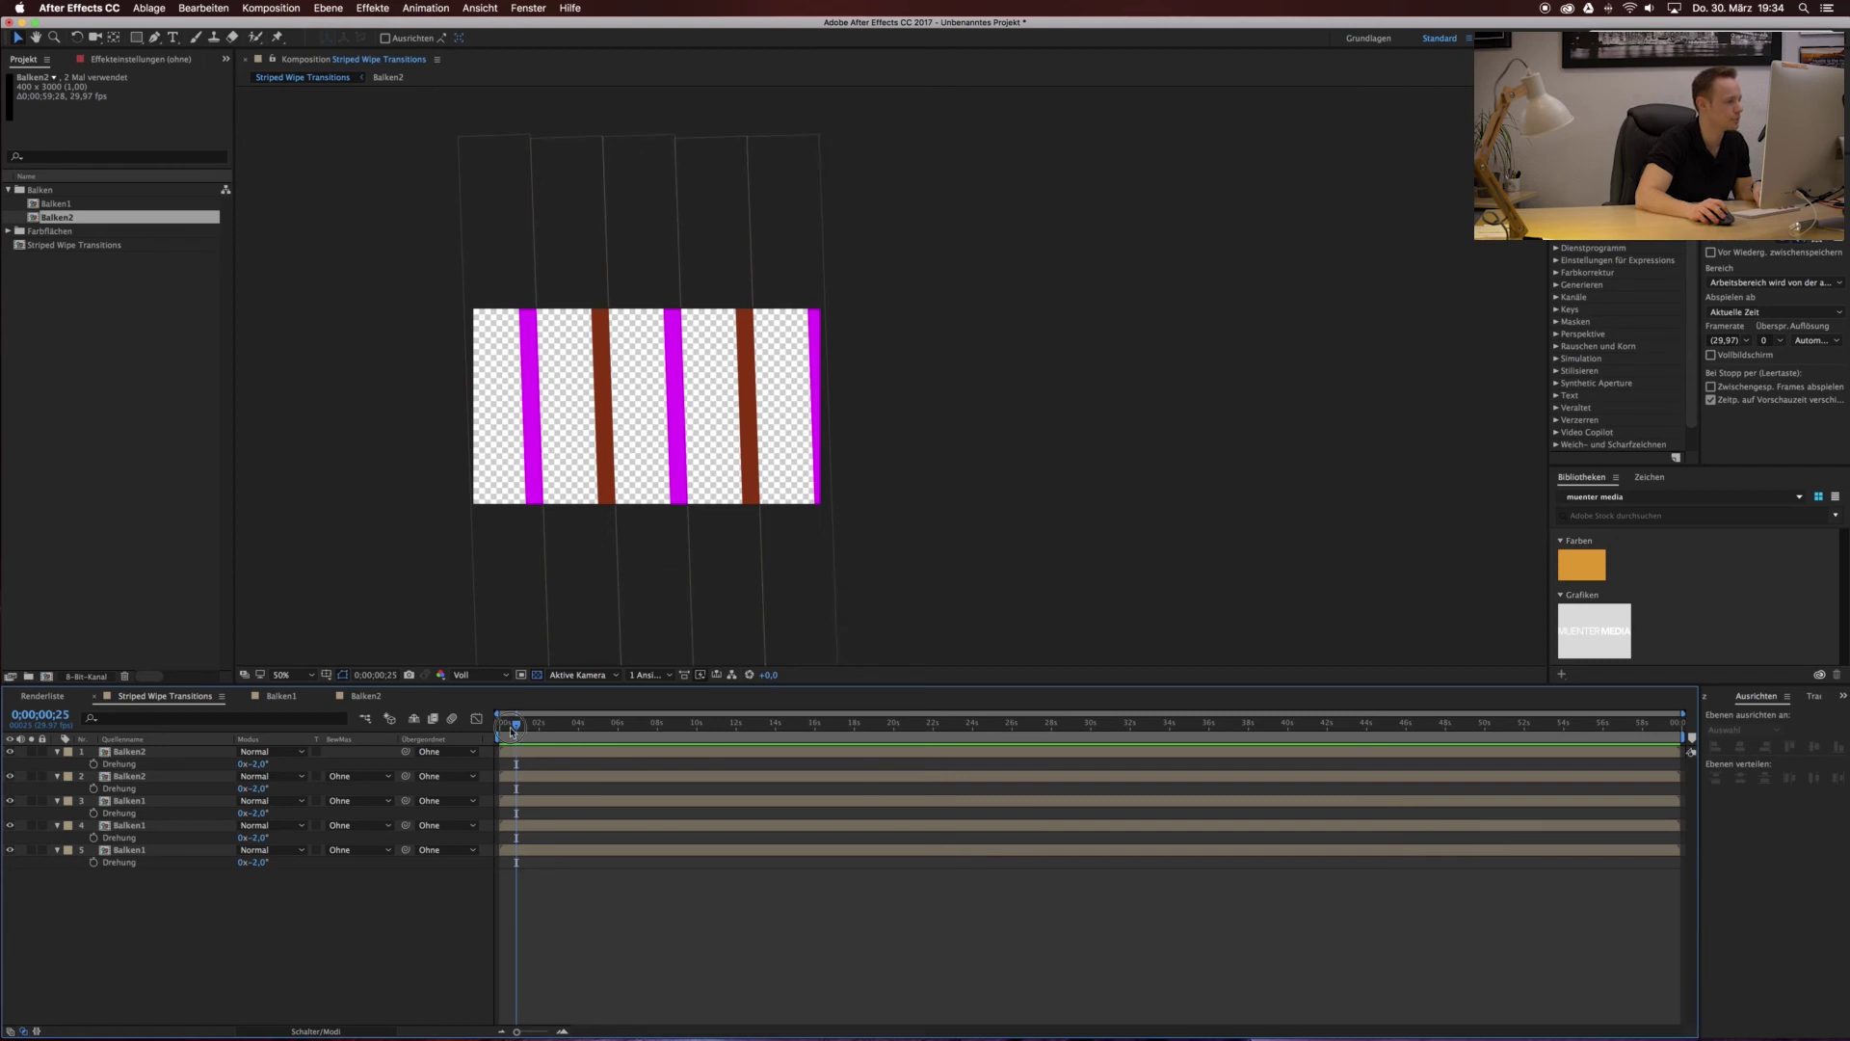
left_click_drag(512, 732, 499, 731)
key("space")
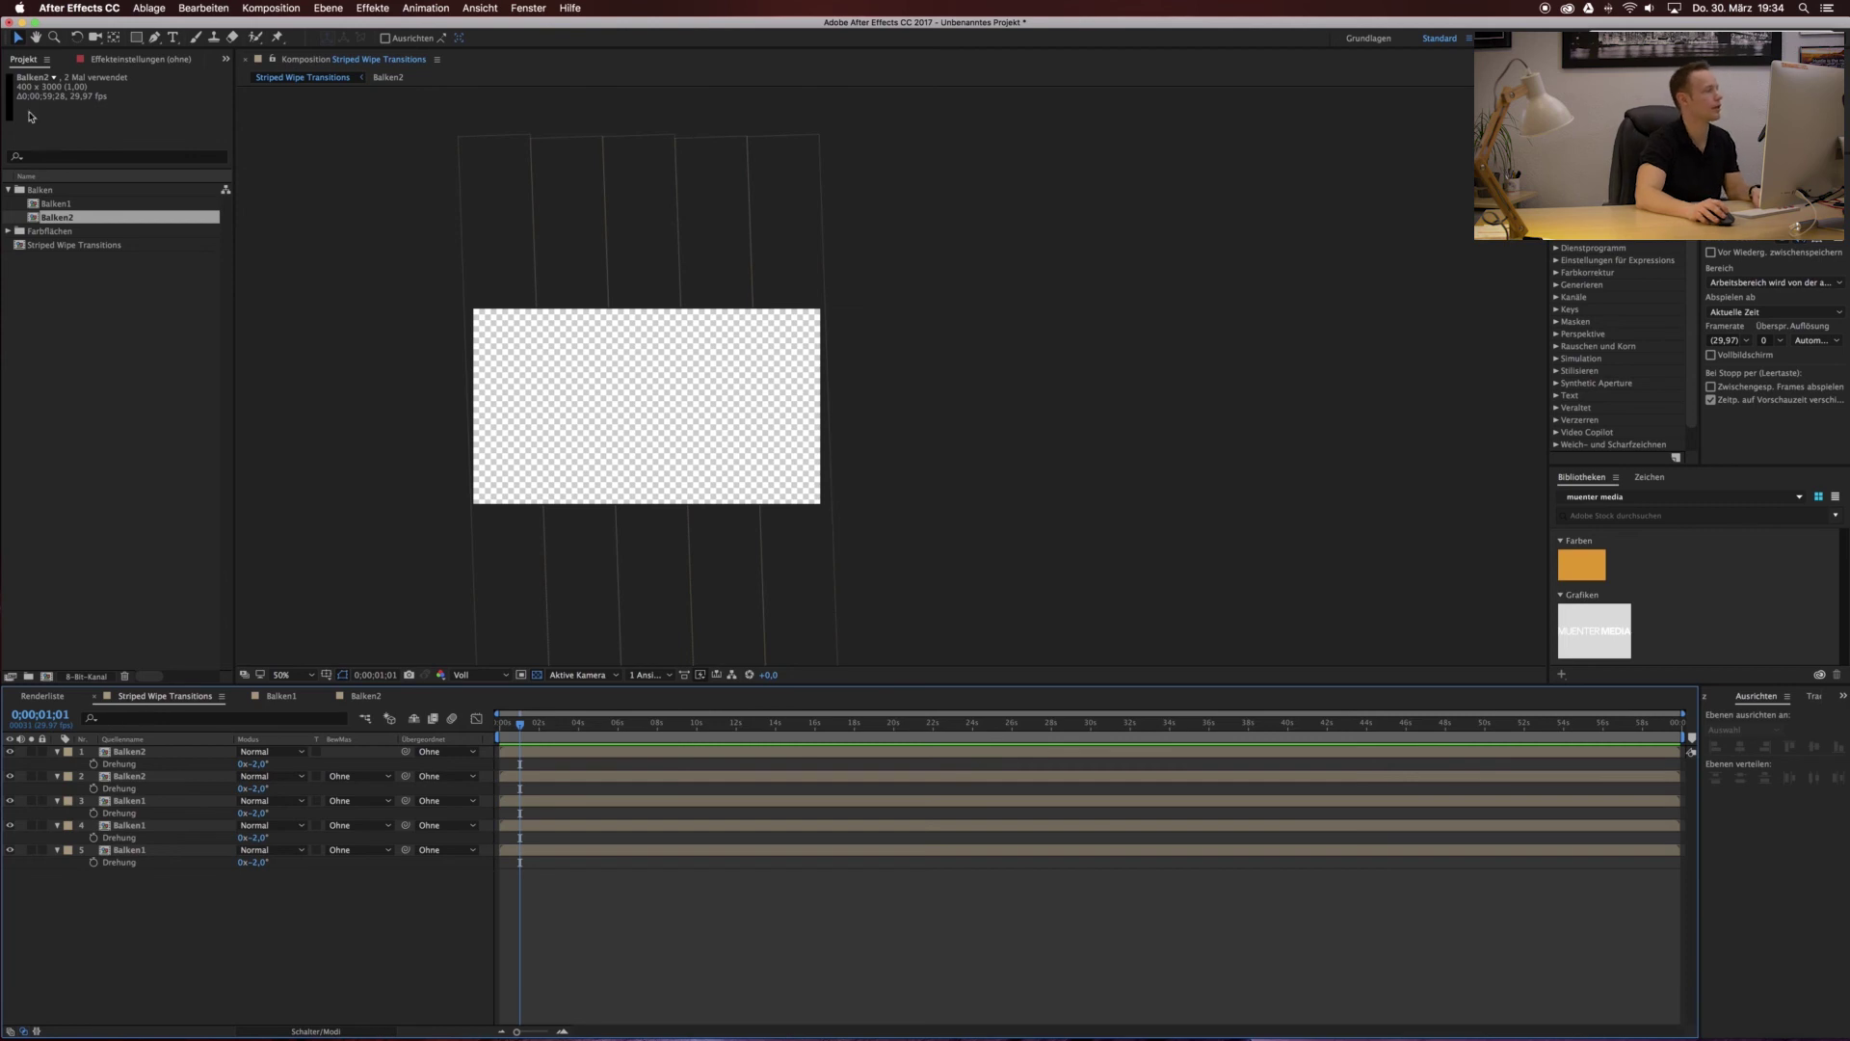
left_click(137, 12)
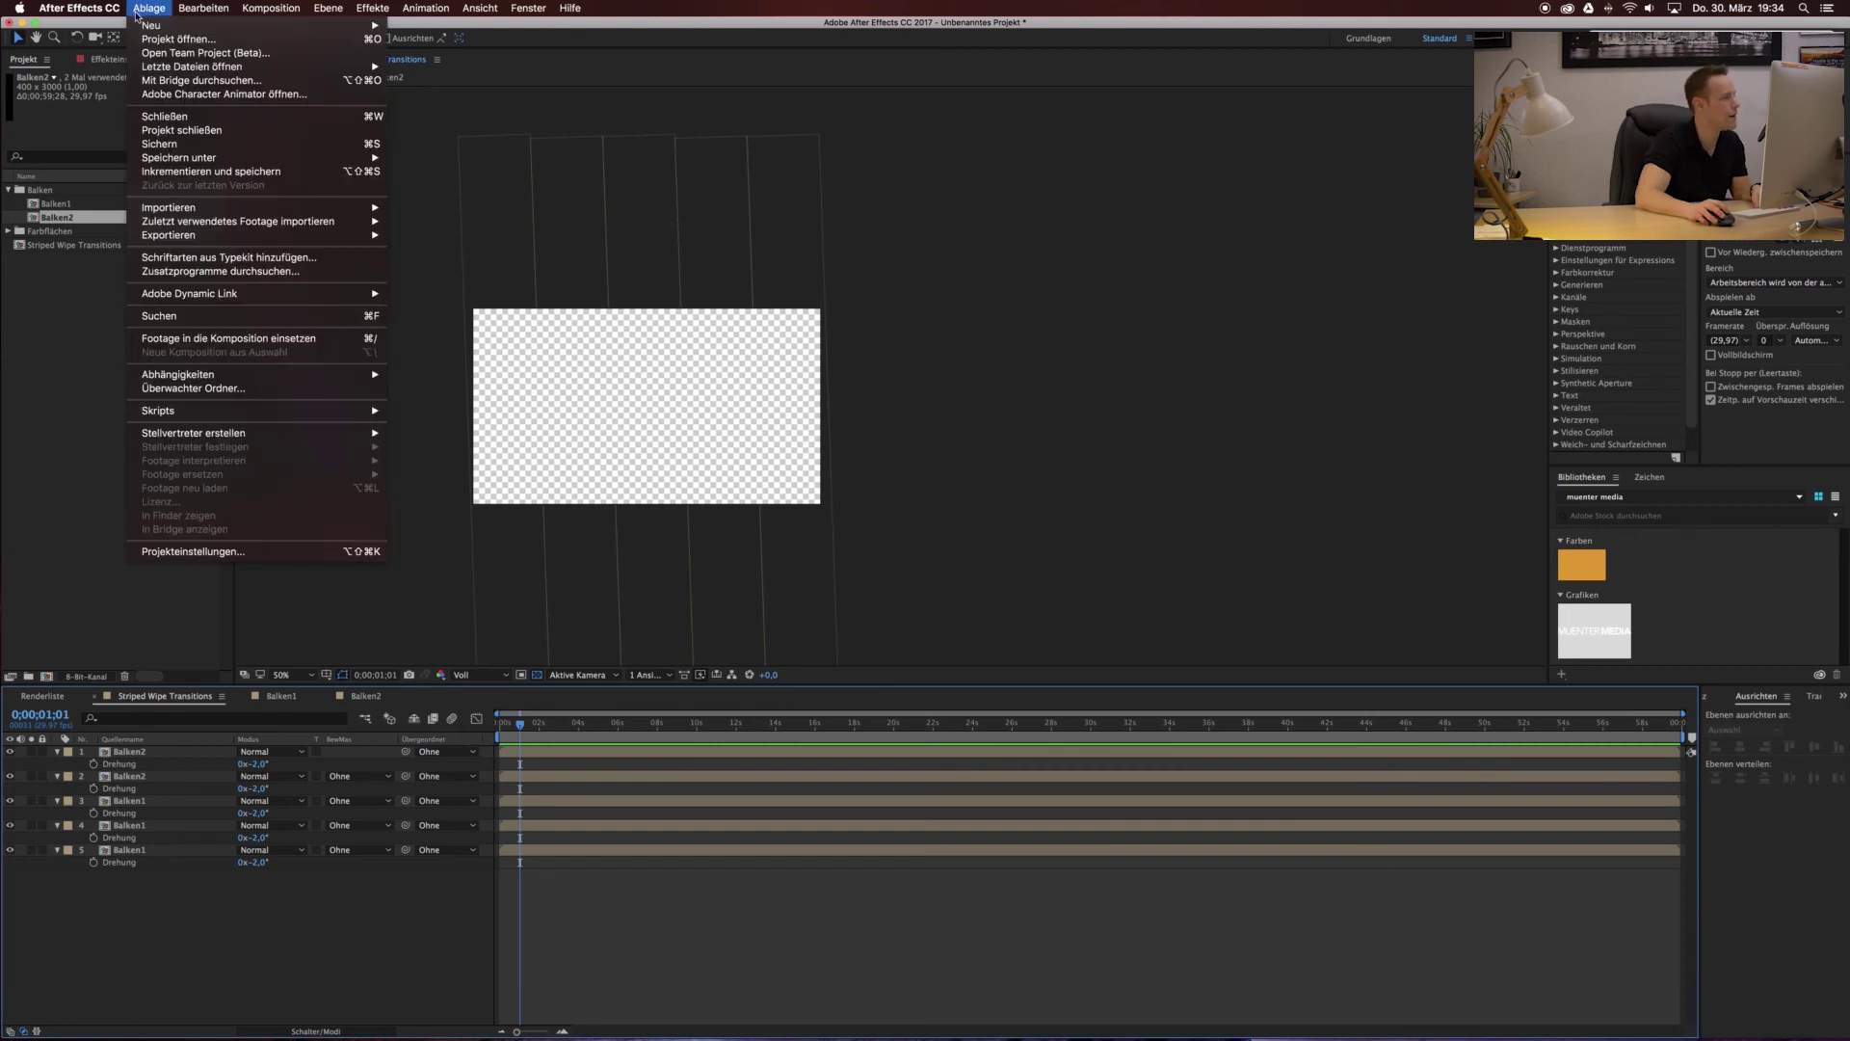
Add the comp to the Render Queue with QuickTime output channels set to RGB + Alpha.
mouse_move(198, 239)
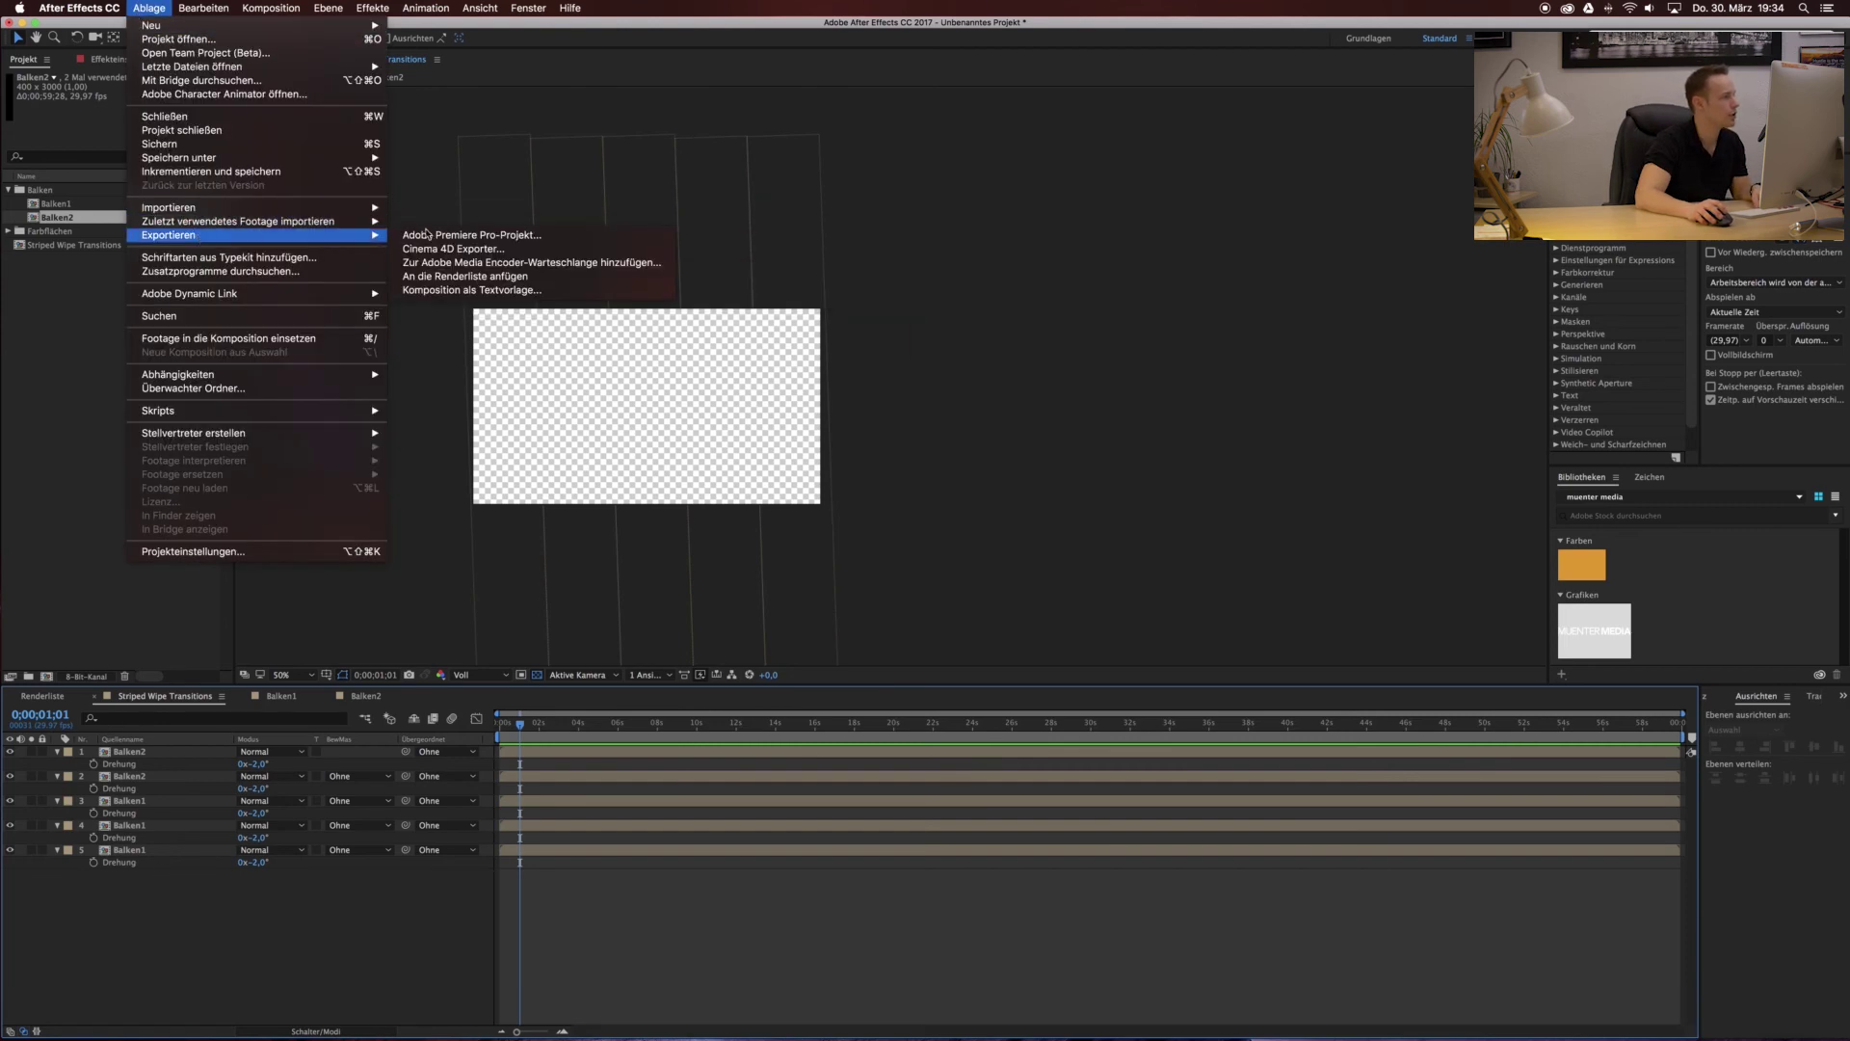
left_click(480, 277)
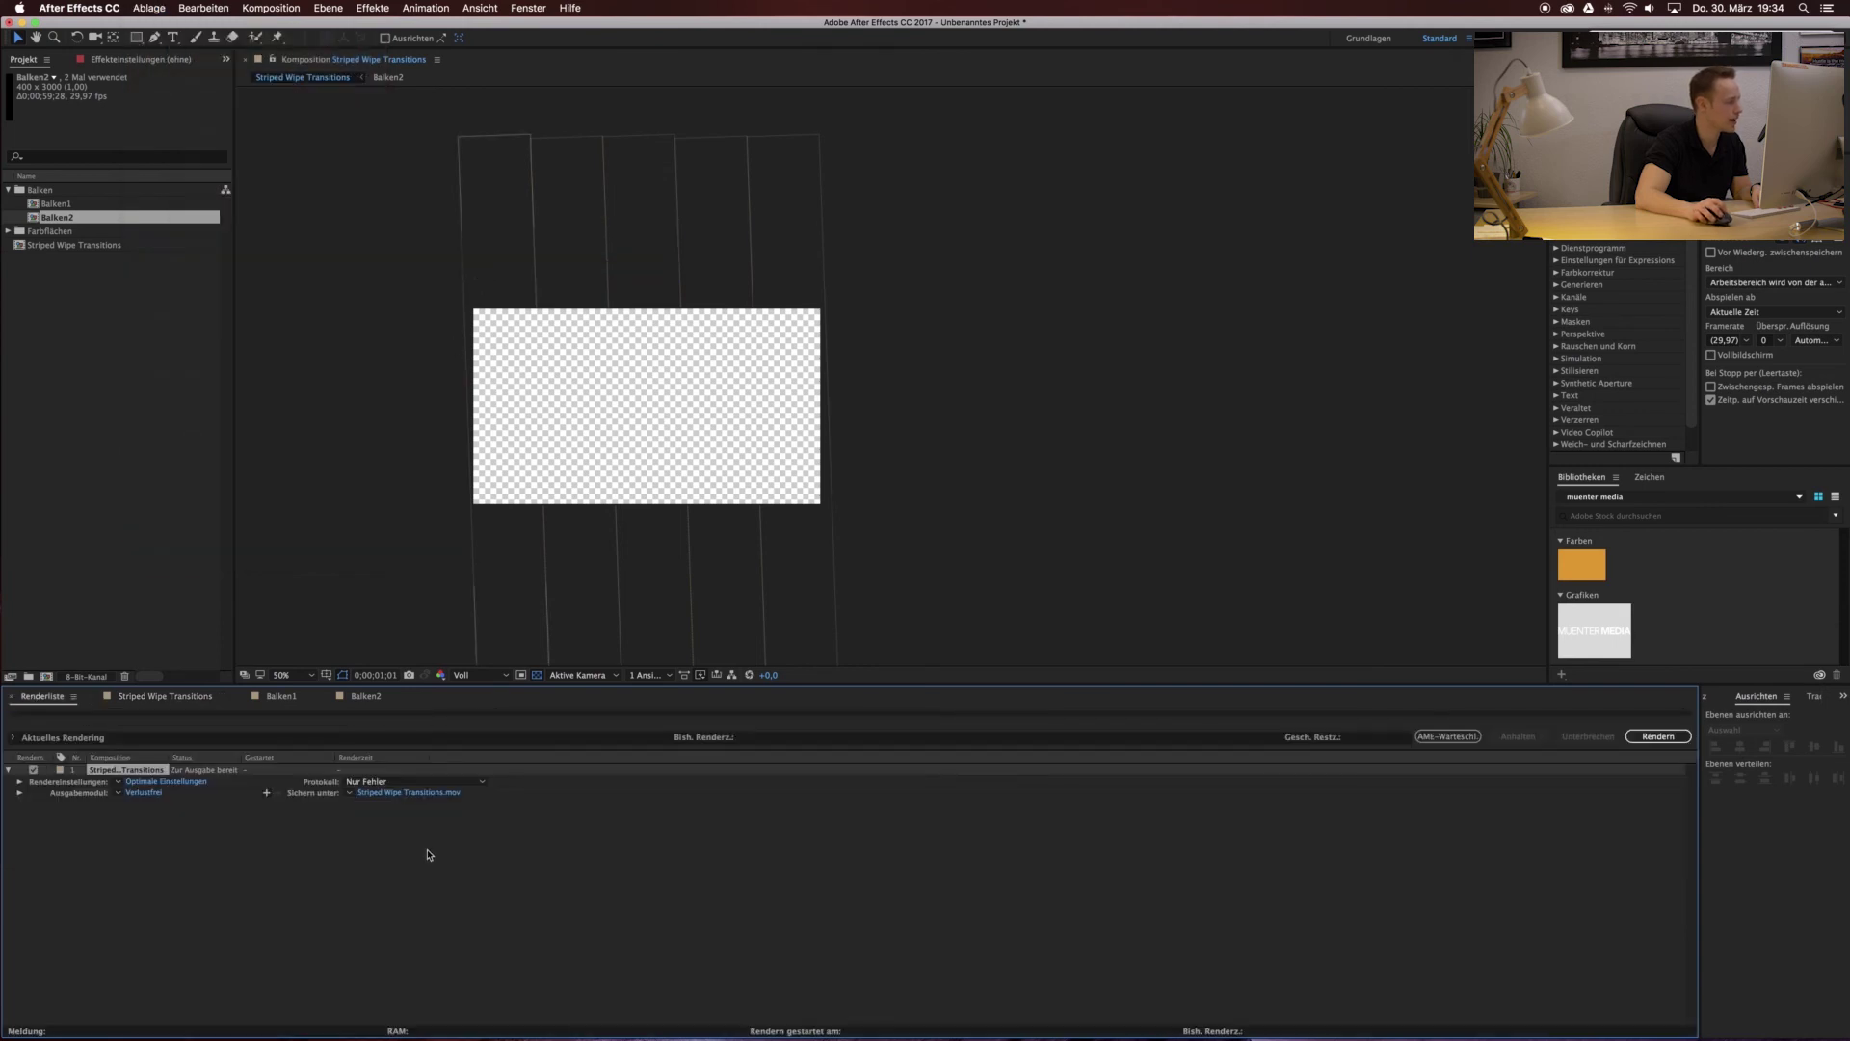
left_click(389, 796)
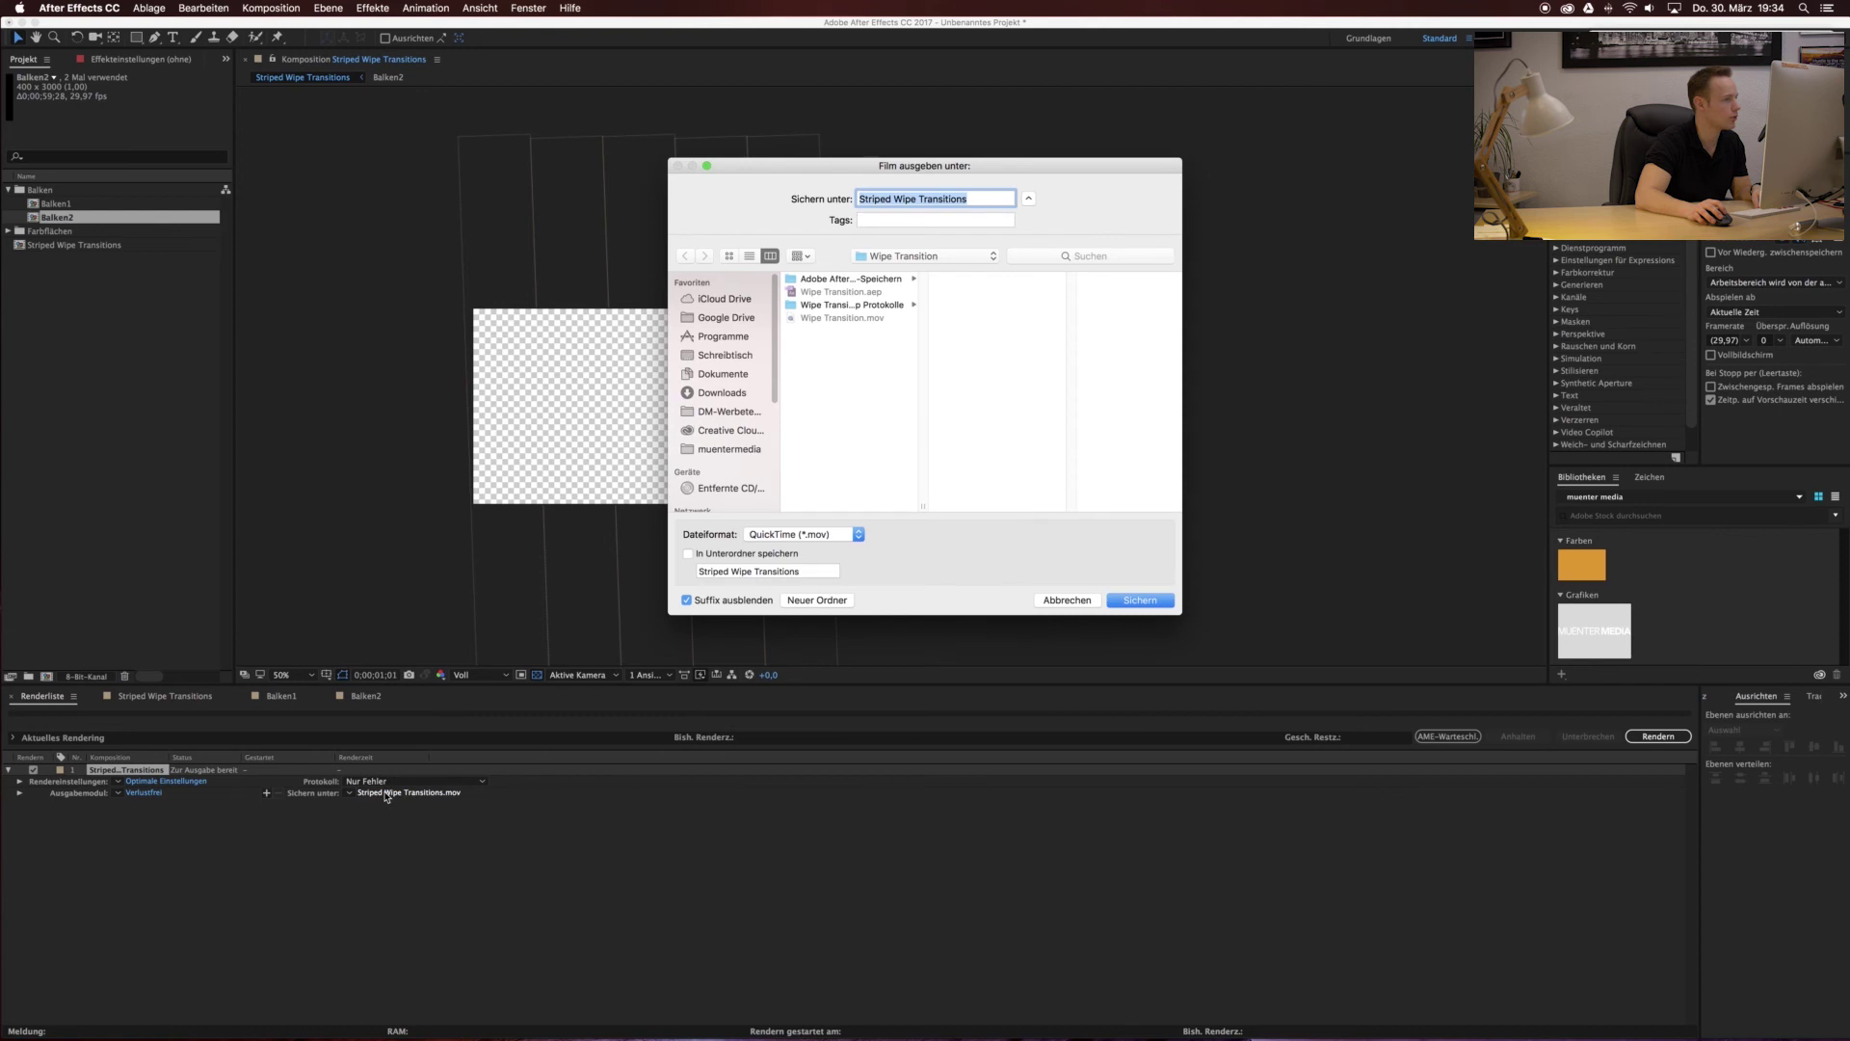
left_click(1078, 602)
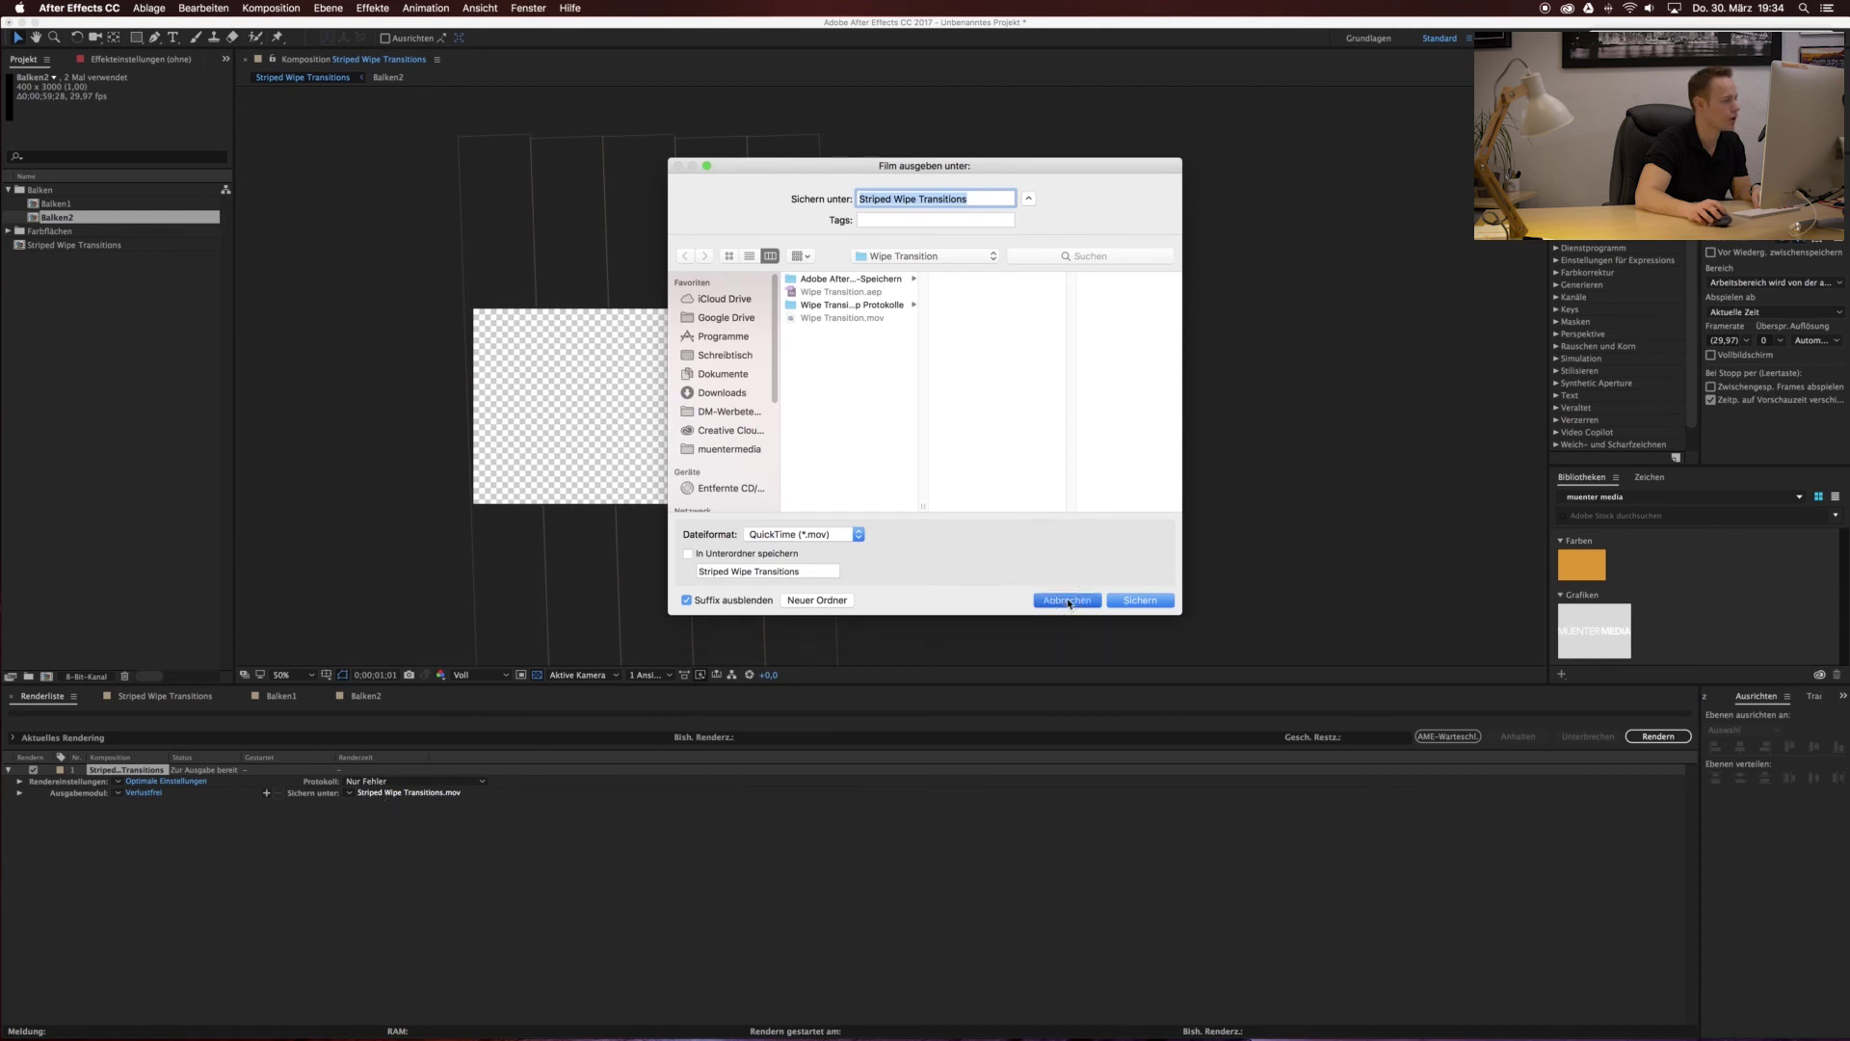
left_click(141, 795)
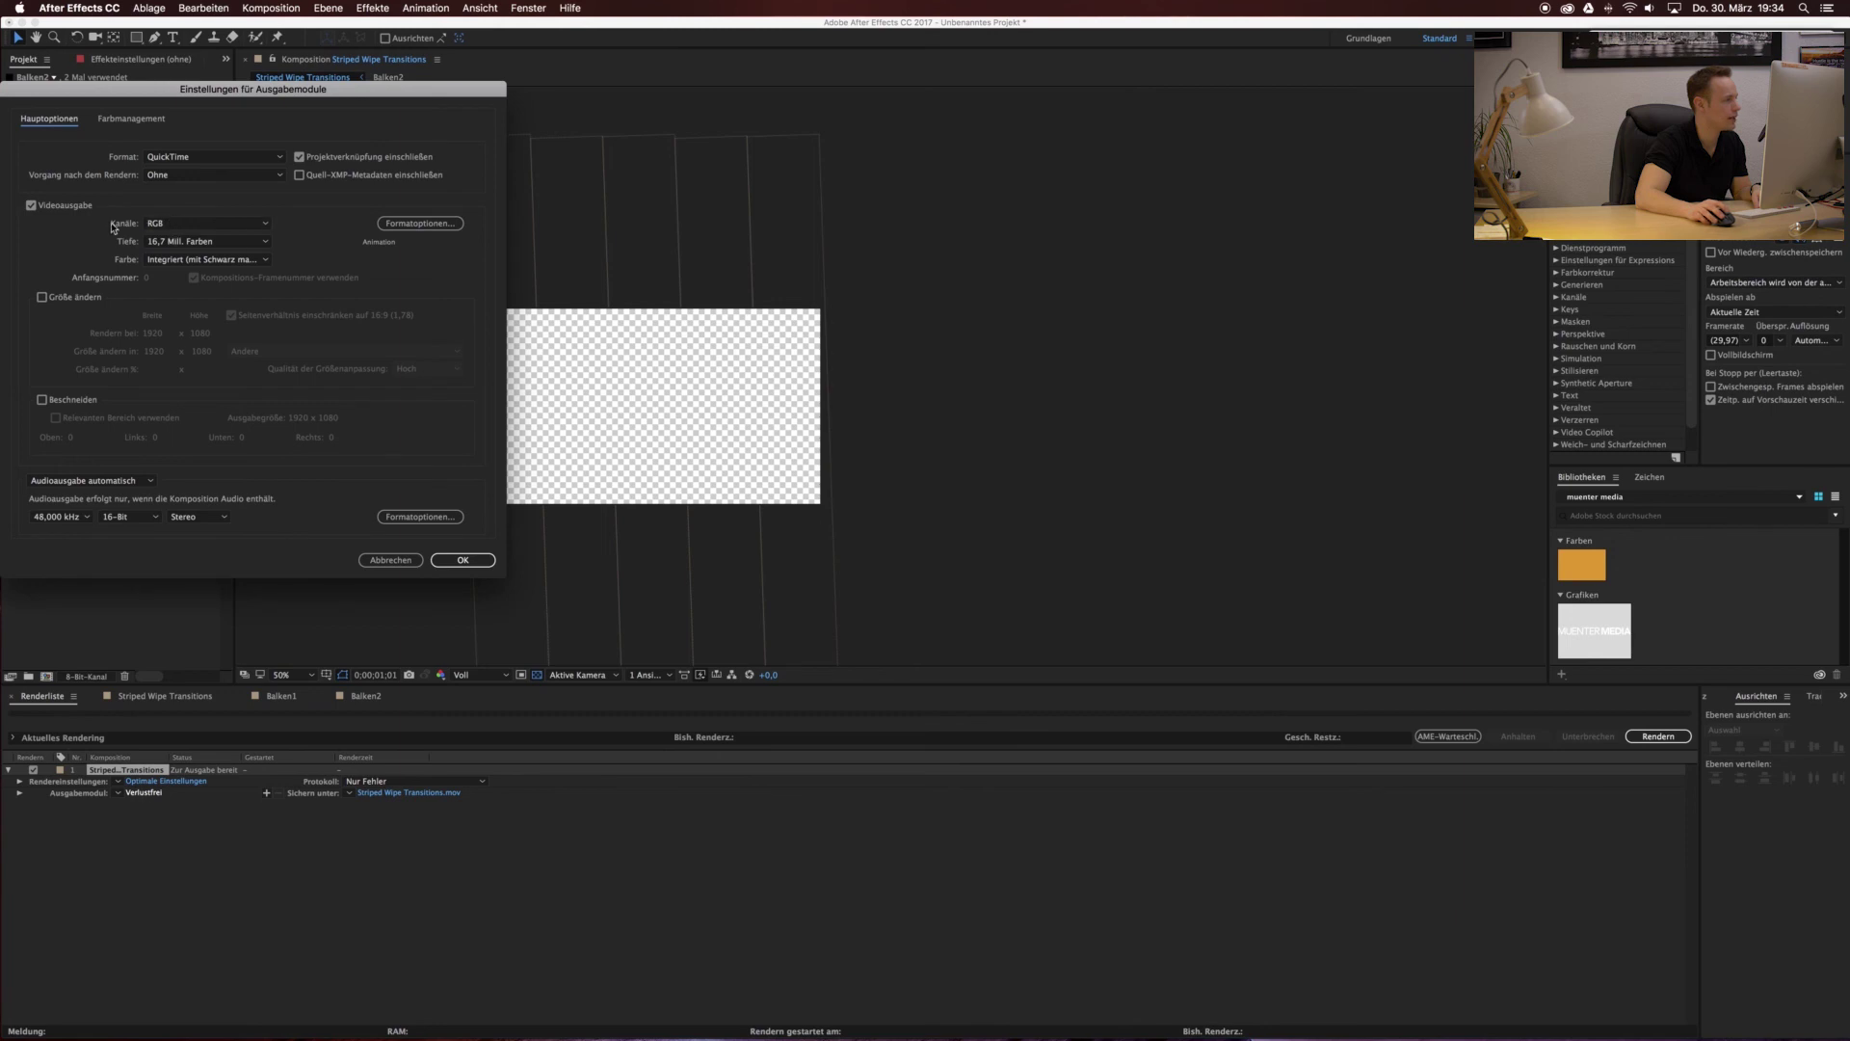
left_click(183, 224)
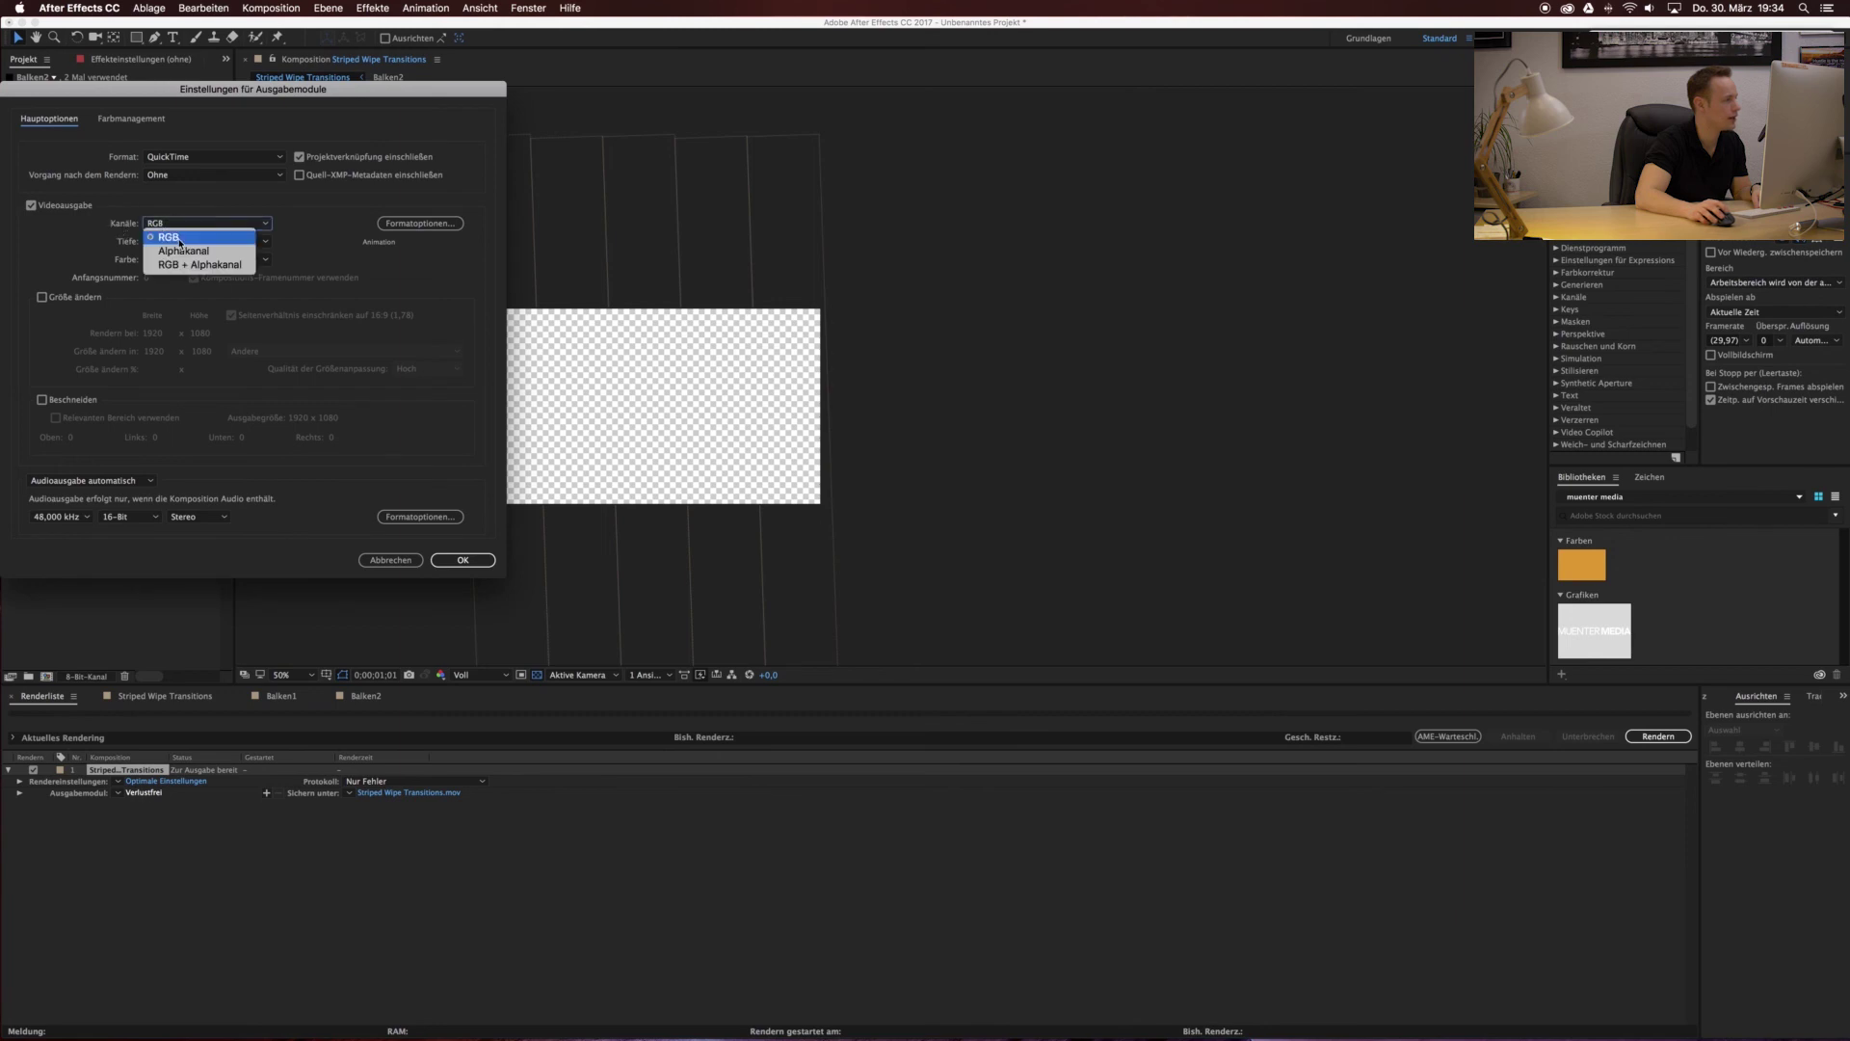
left_click(227, 265)
left_click(462, 560)
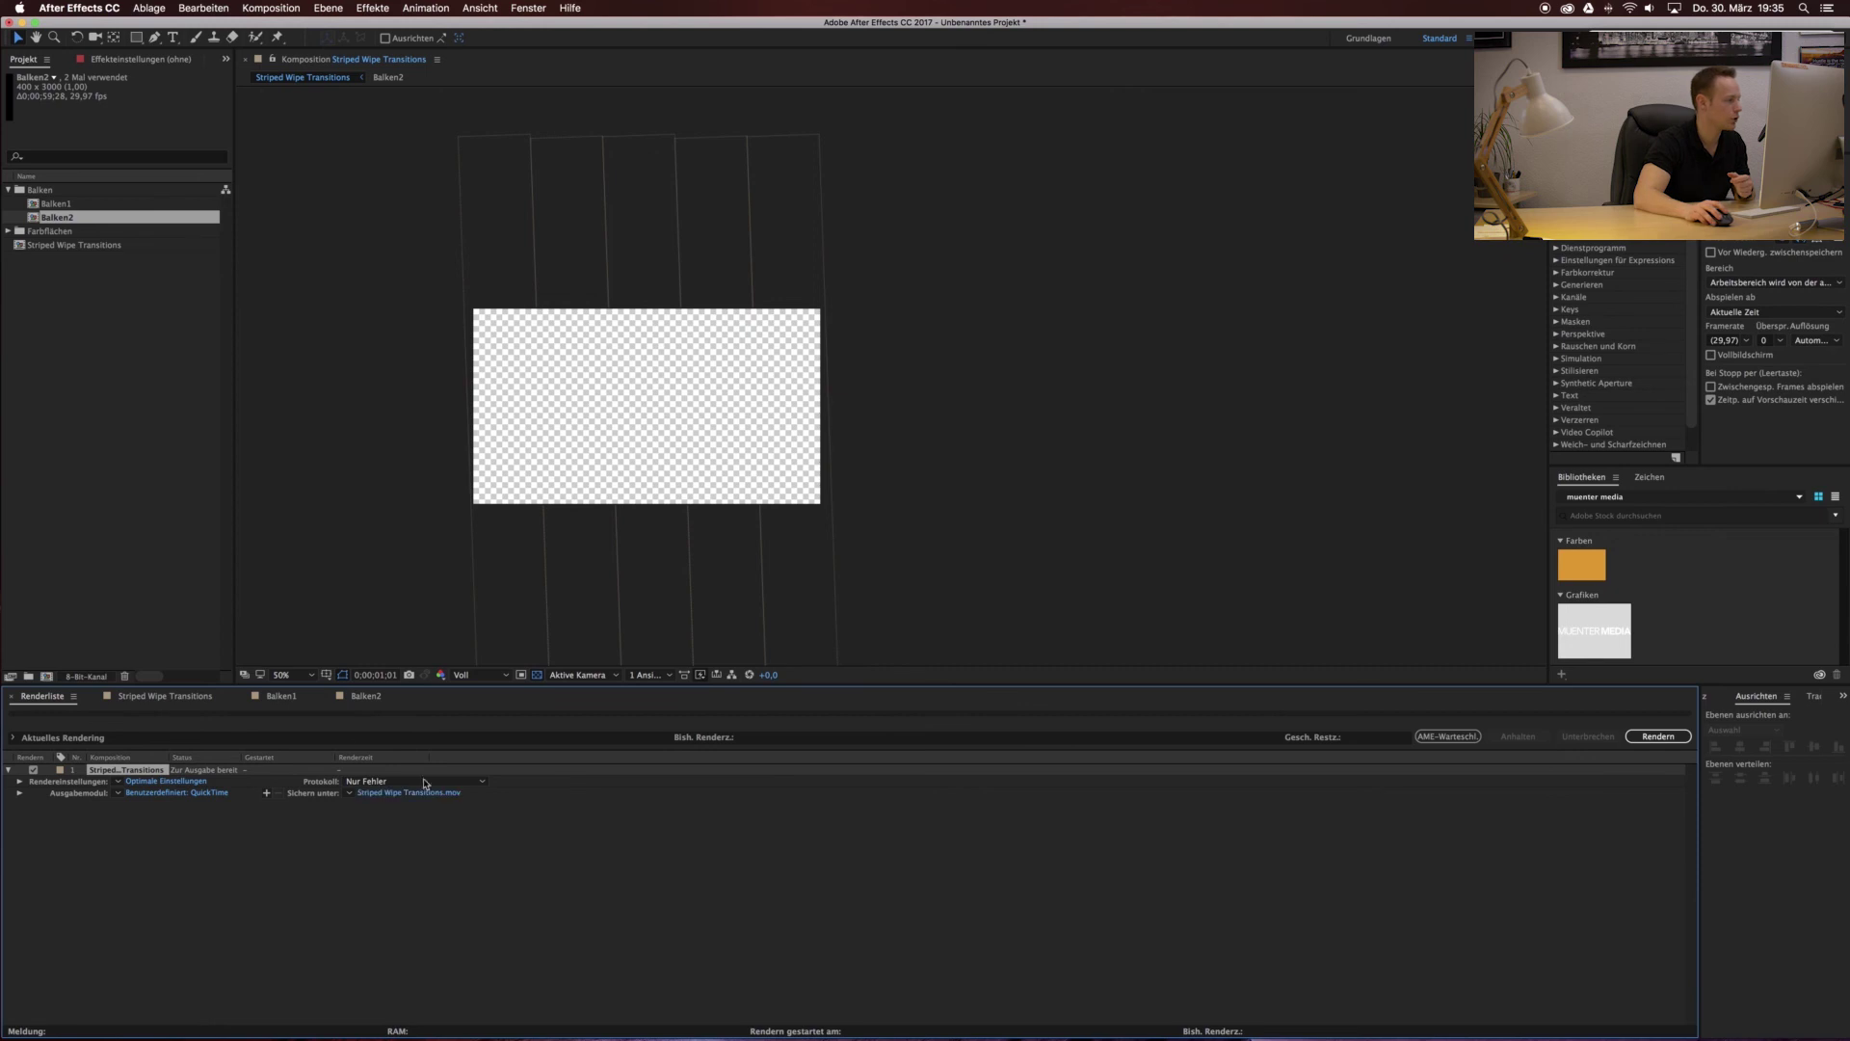
left_click(138, 703)
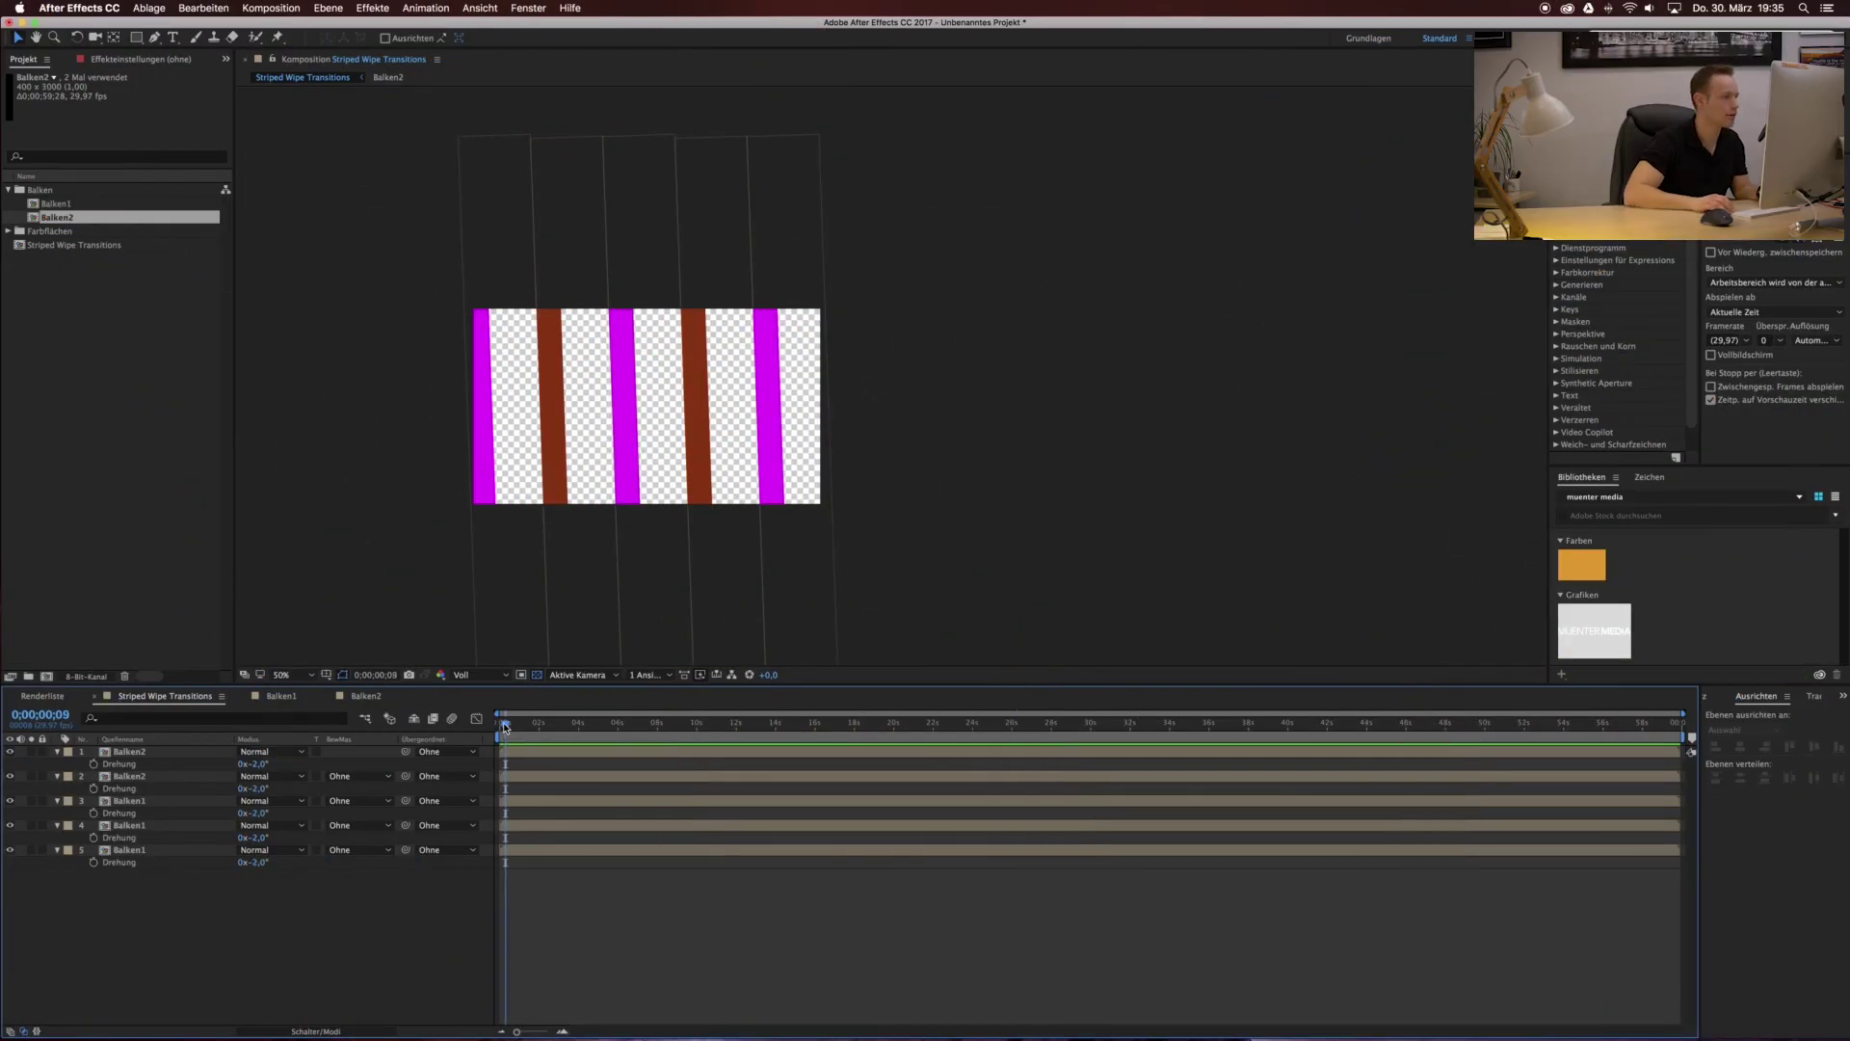
Step the playhead forward a few frames to where the stripes widen.
left_click_drag(503, 727, 505, 728)
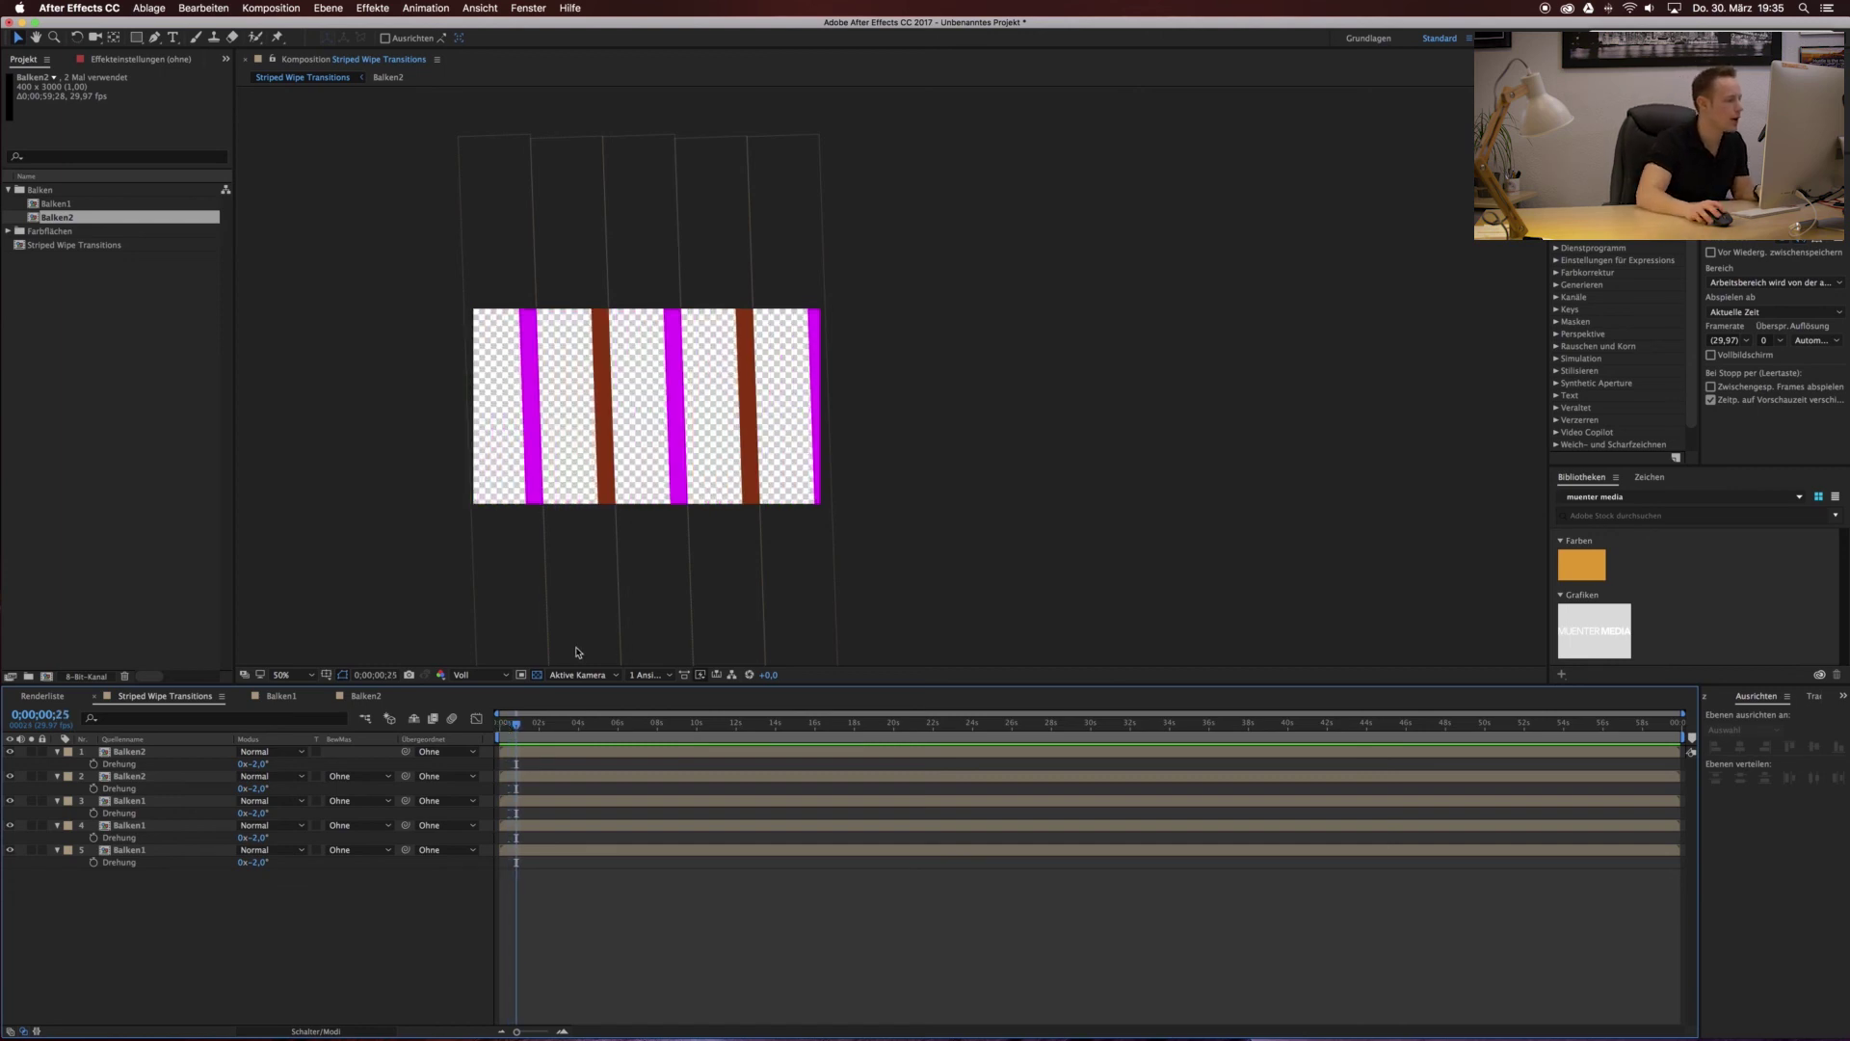
Turn off the transparency grid so the stripes sit on black.
left_click(538, 675)
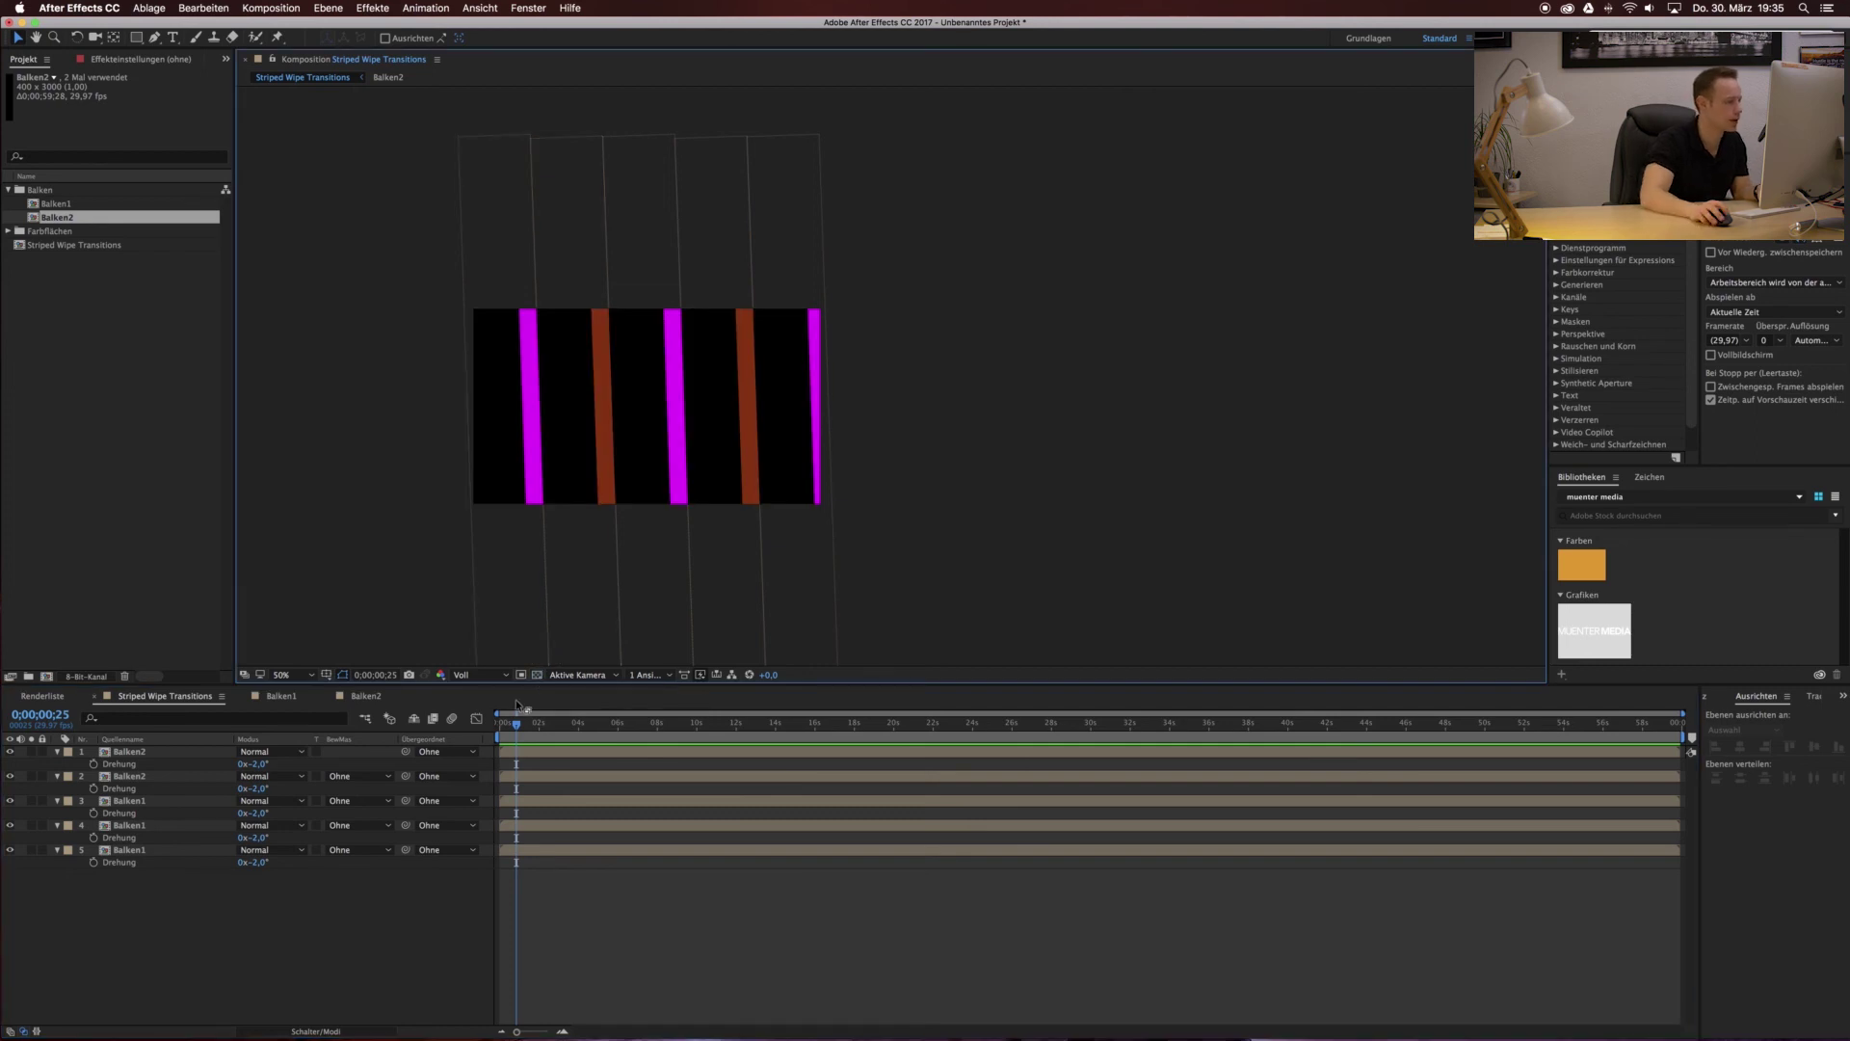